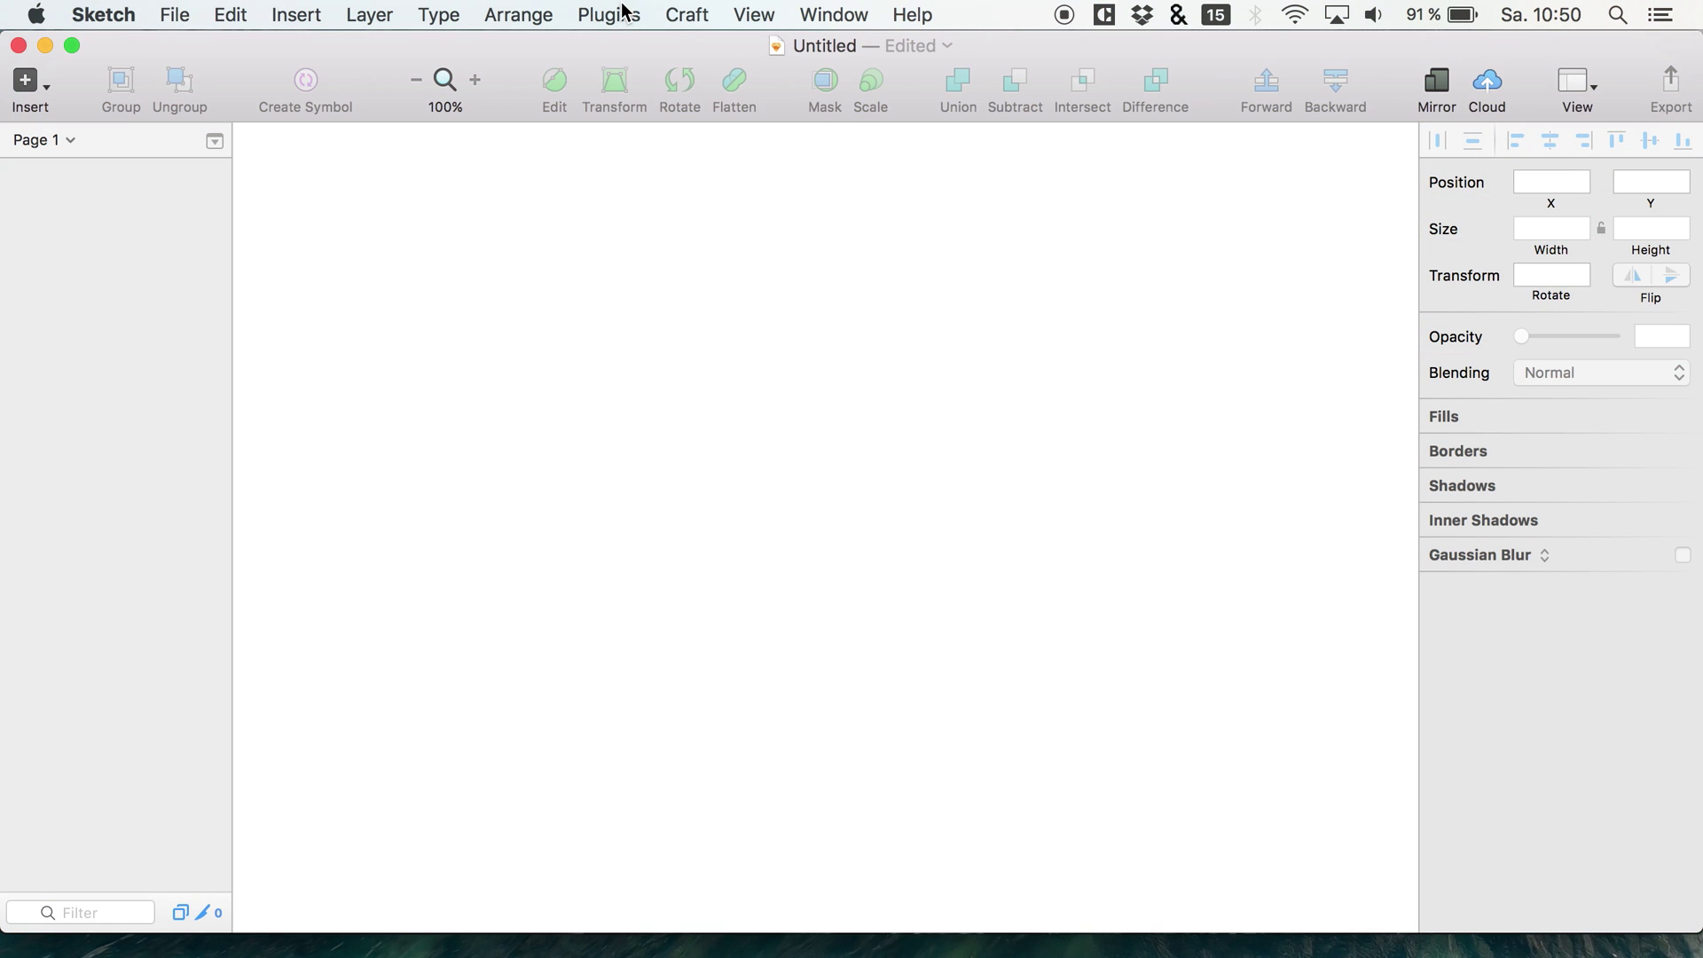
Turn on the Craft plugin tools from the Plugins menu.
{"action": "left_click", "coordinate": [624, 13]}
{"action": "key", "text": "super+Tab"}
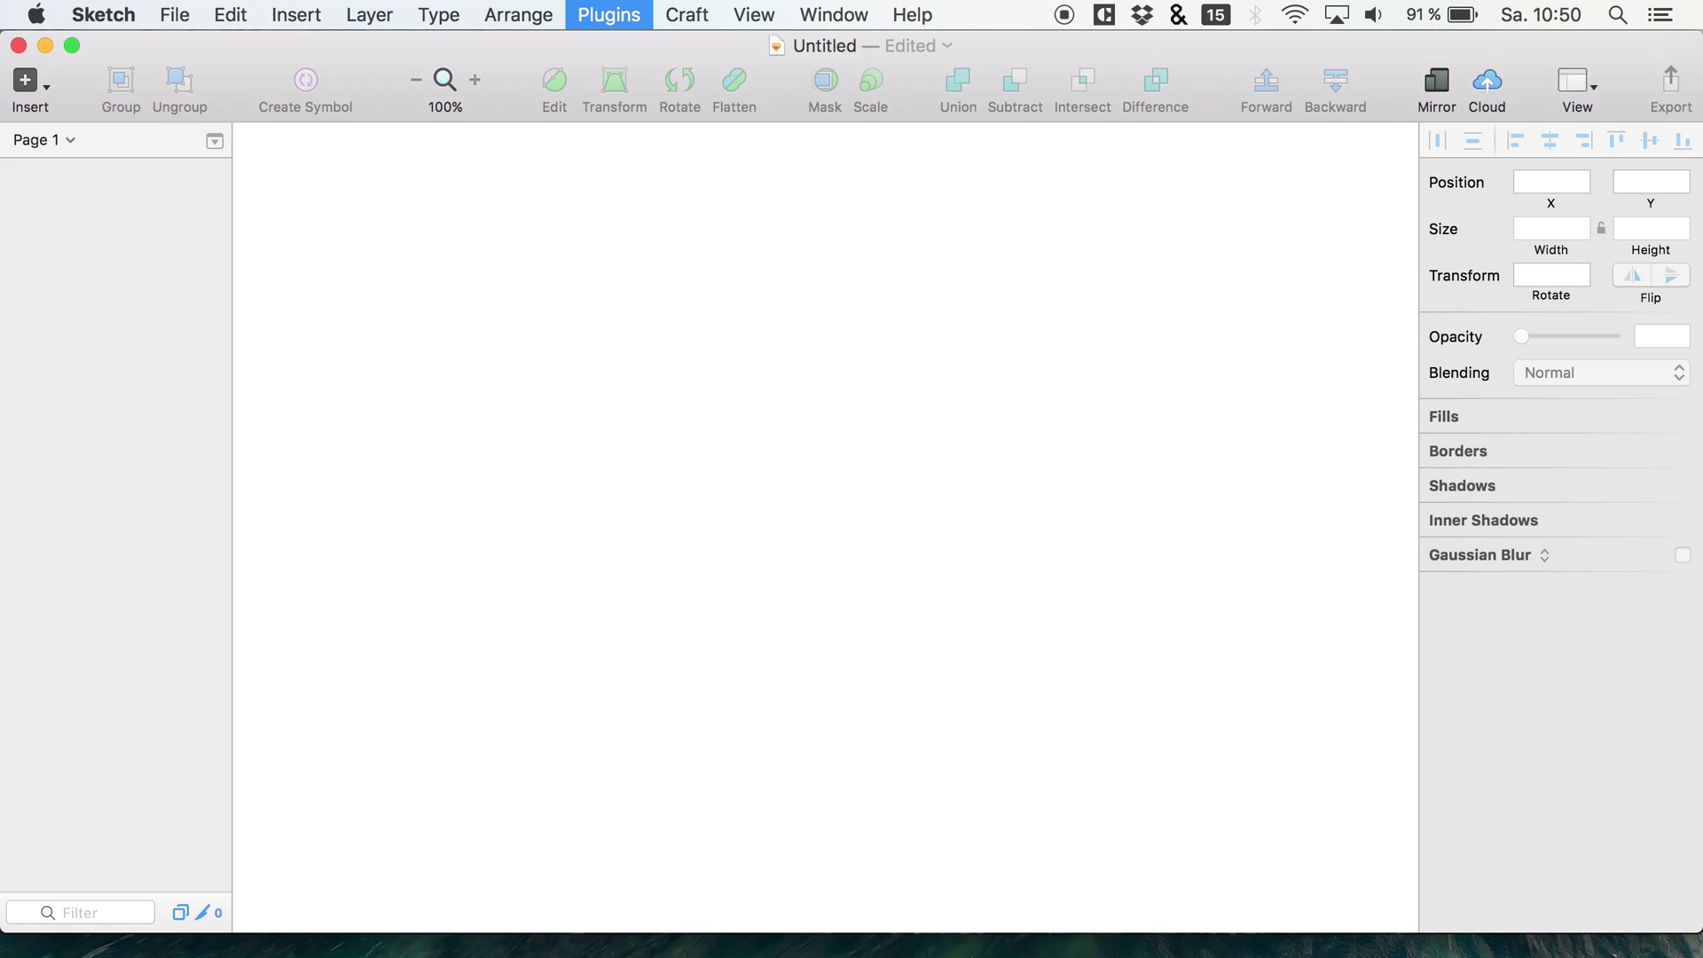
{"action": "left_click", "coordinate": [492, 65]}
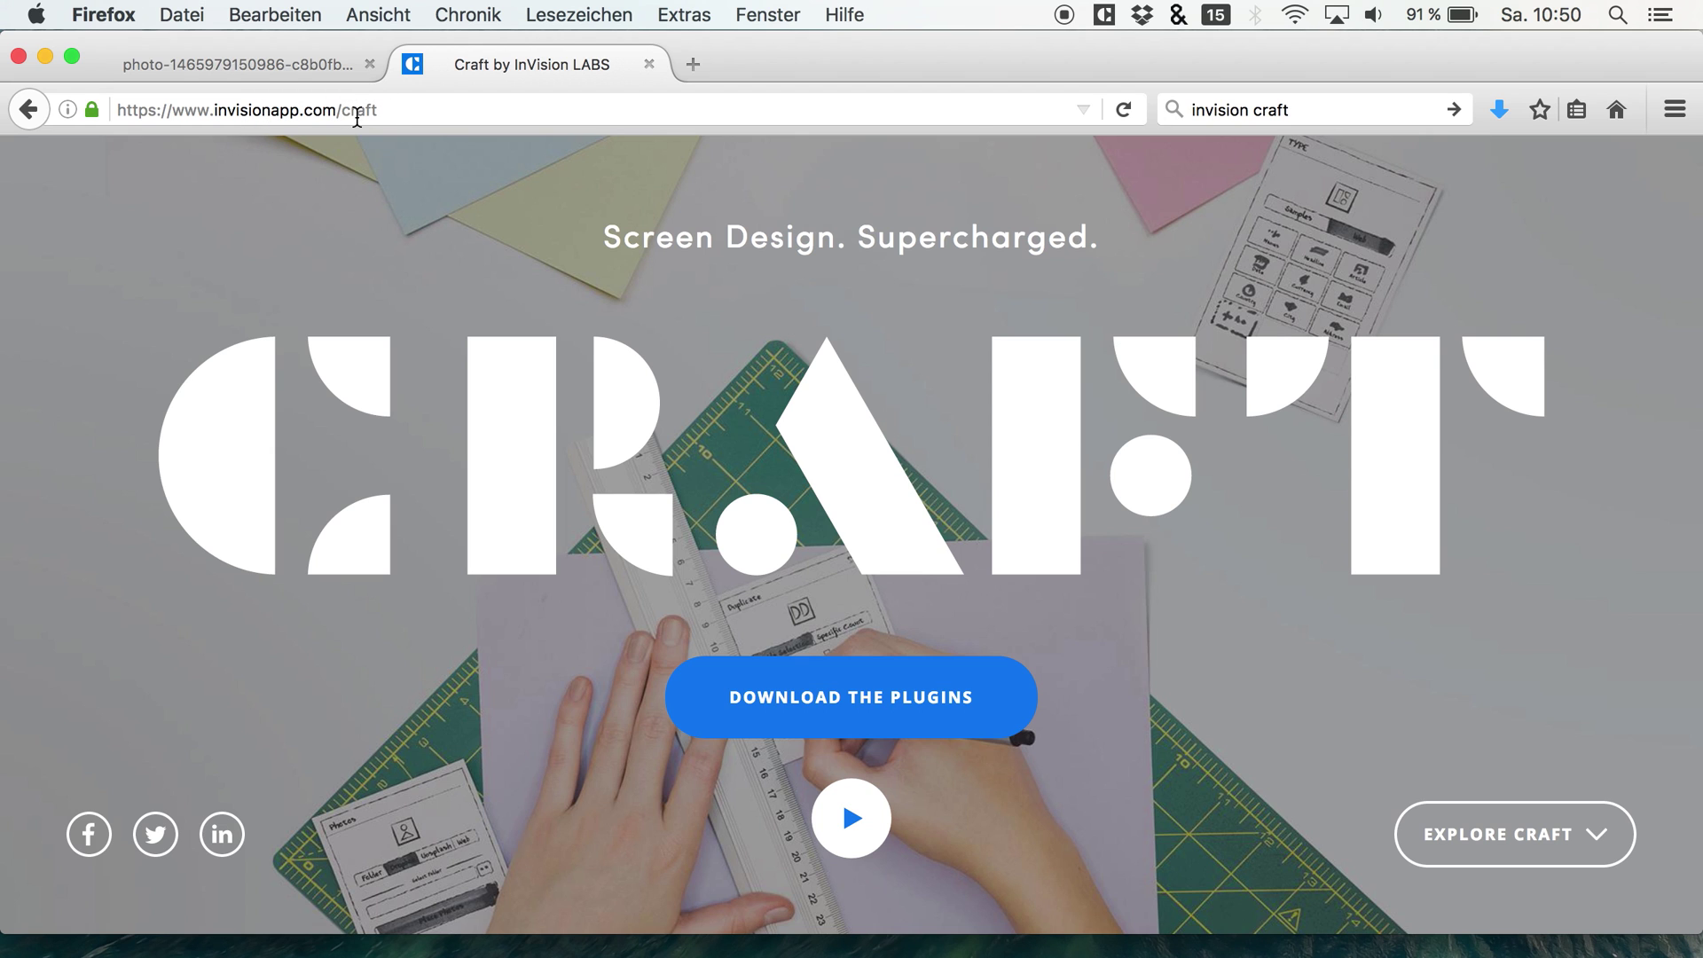
{"action": "left_click", "coordinate": [962, 955]}
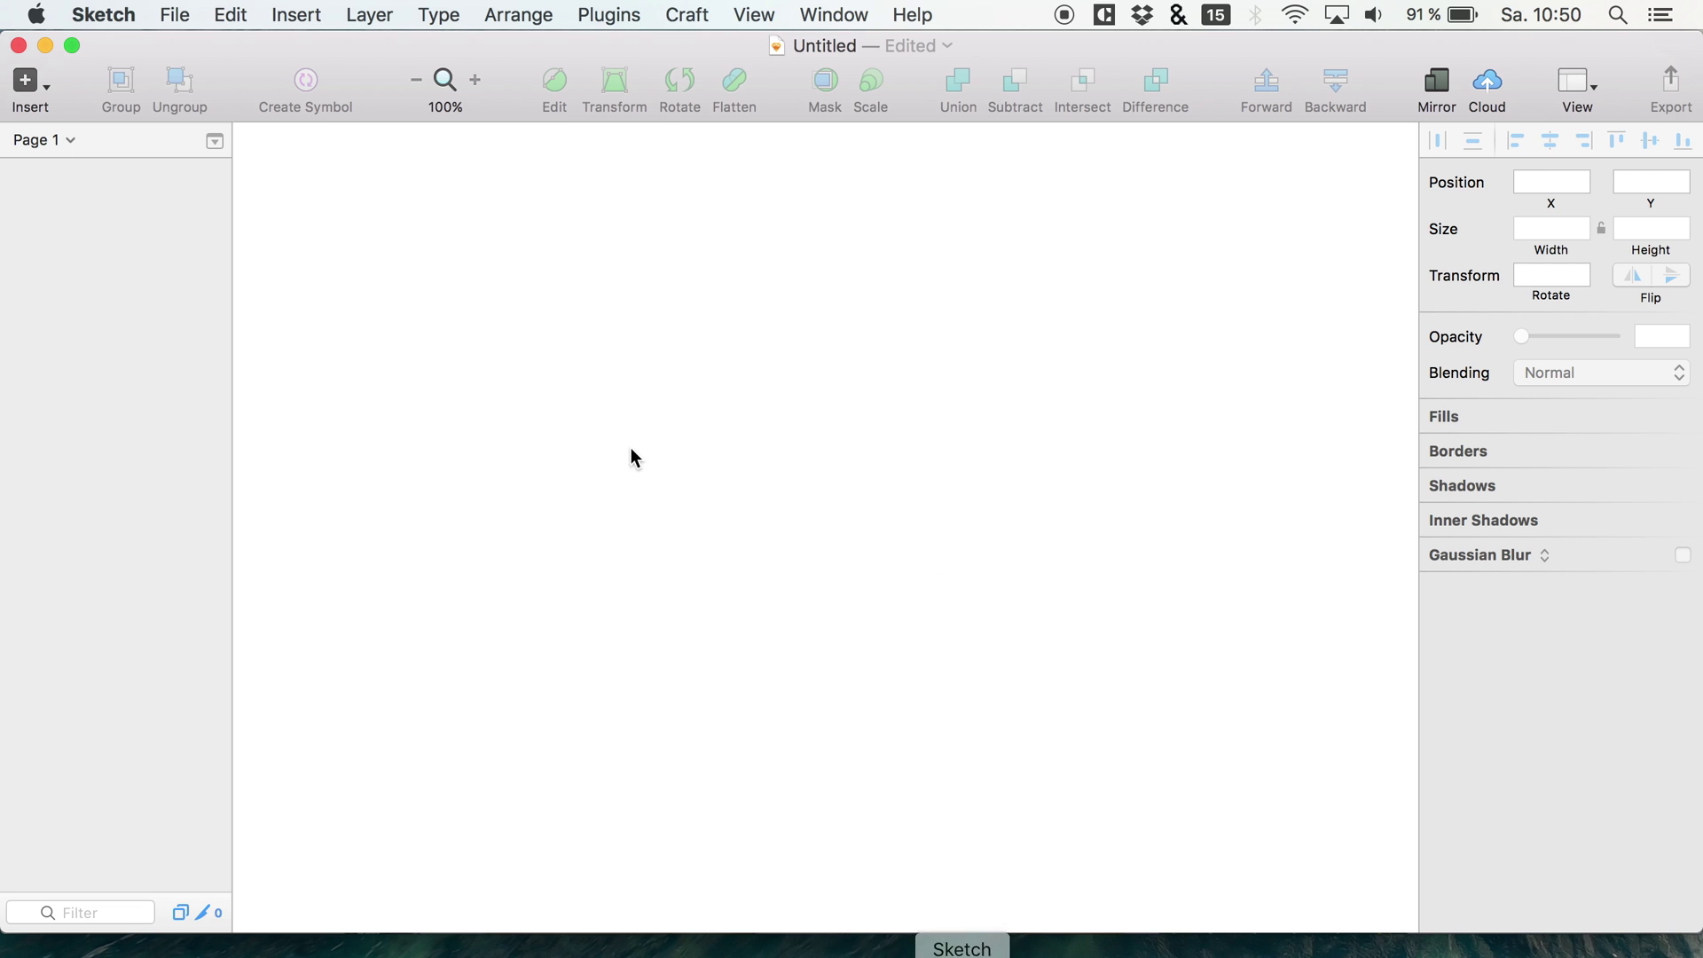
{"action": "left_click", "coordinate": [627, 16]}
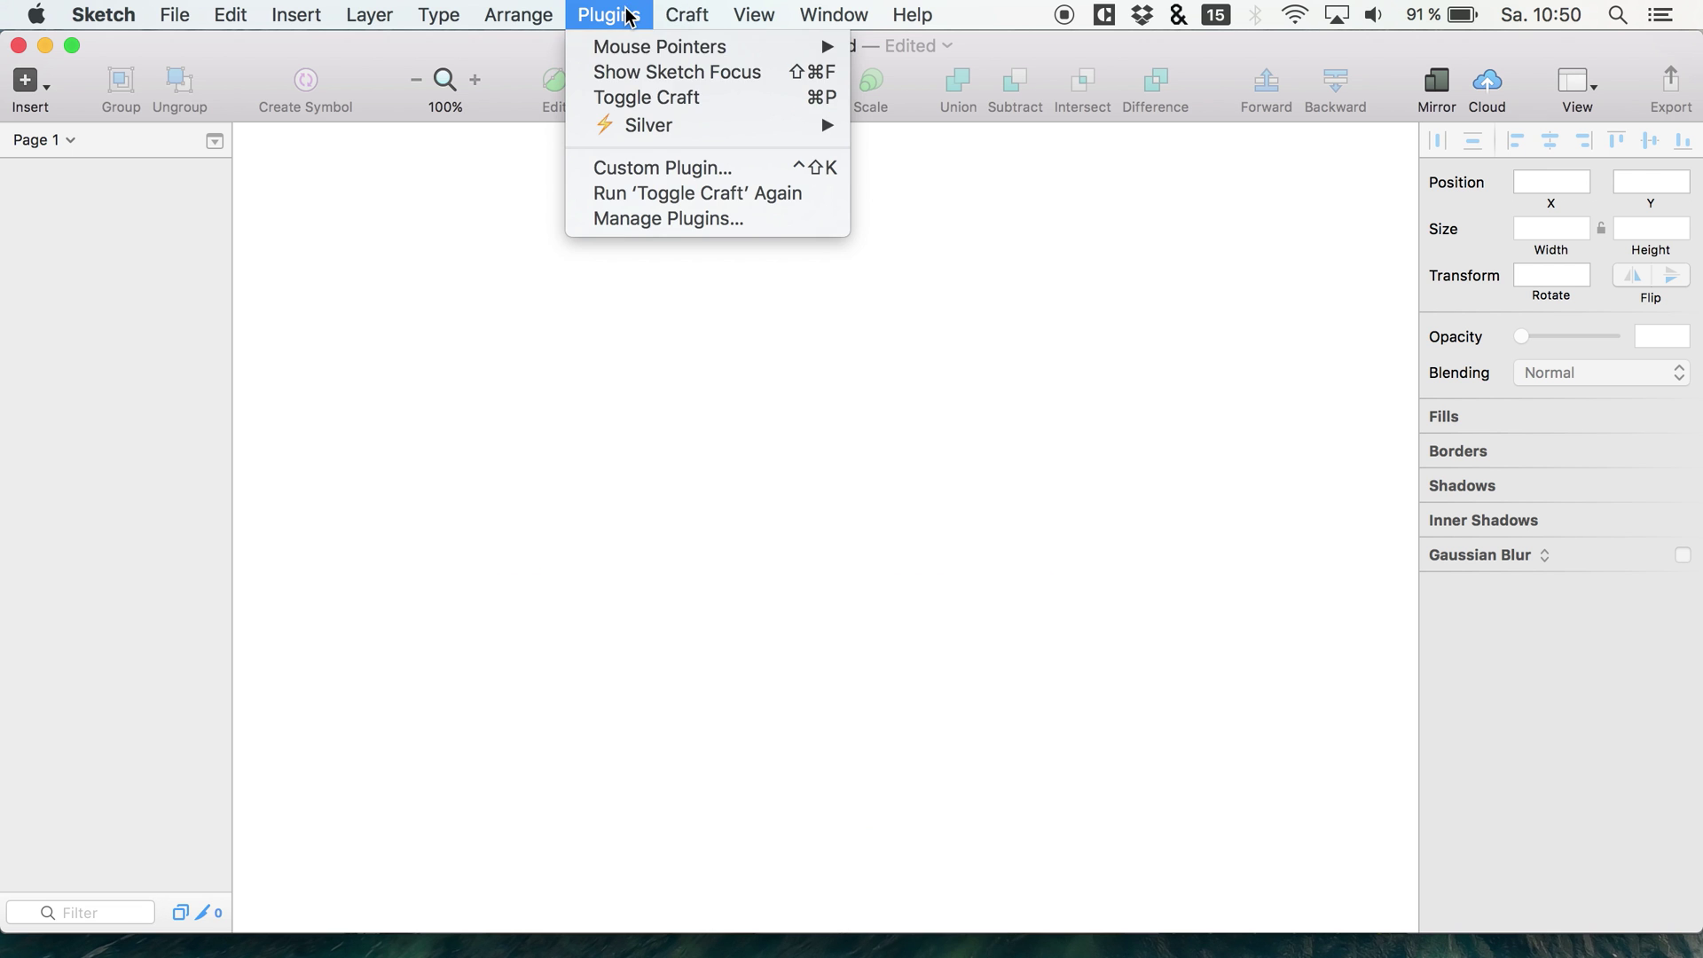
{"action": "left_click", "coordinate": [651, 99]}
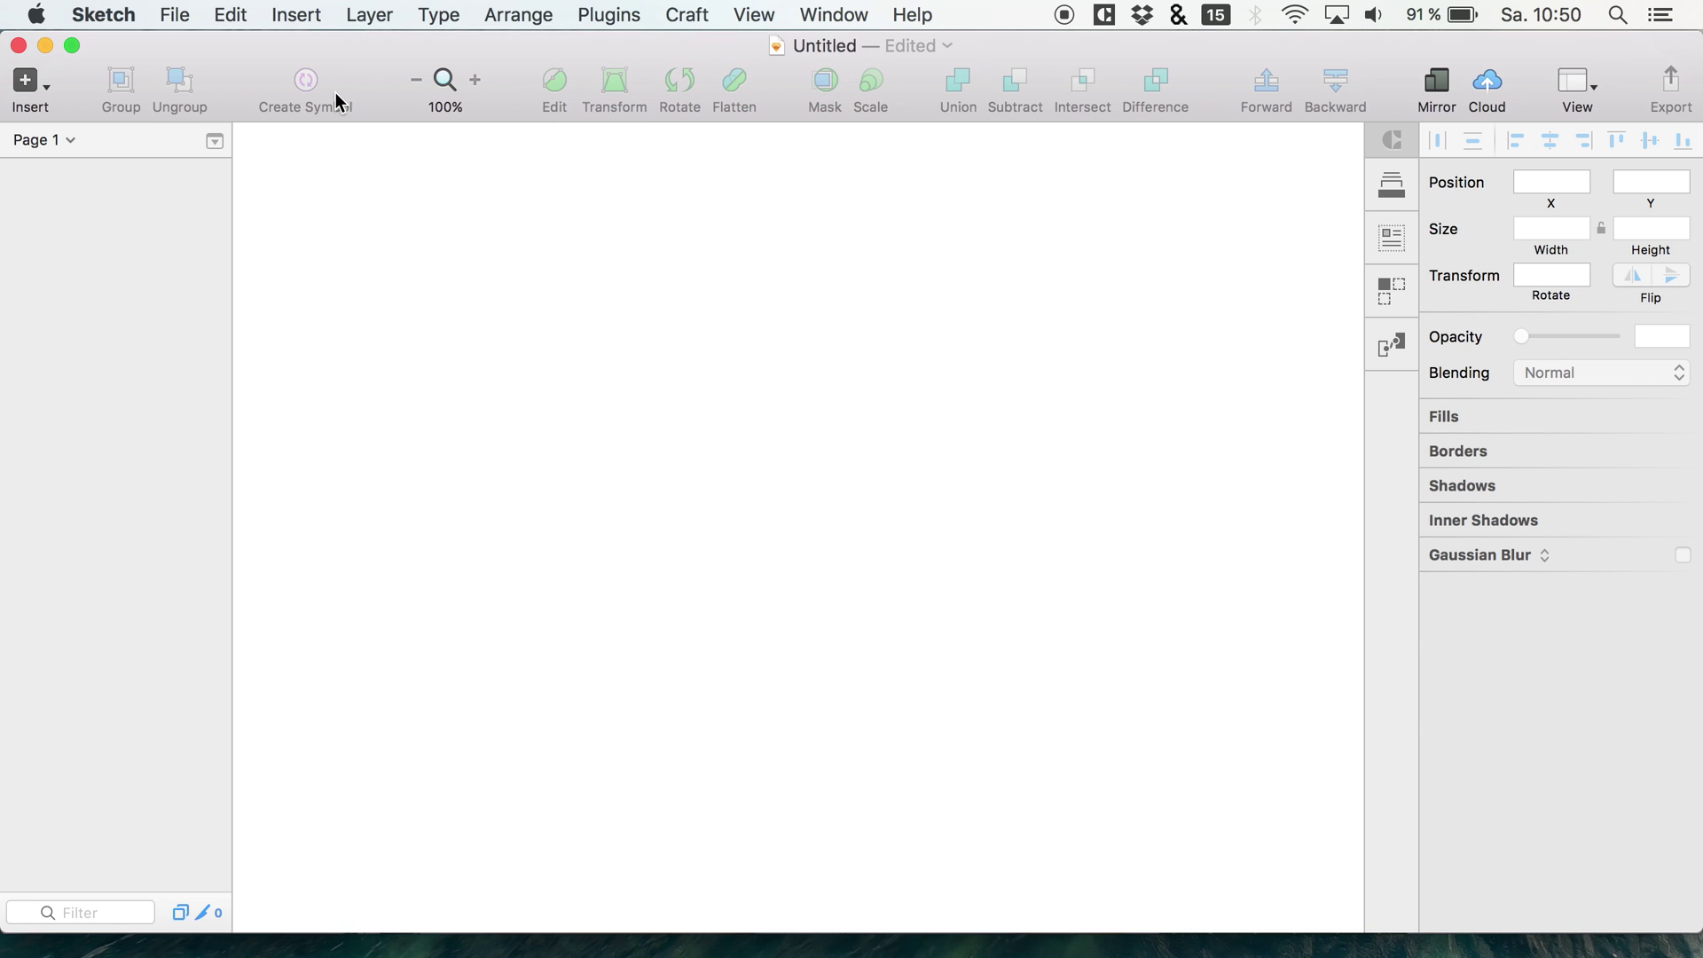
Add an iPhone 7 artboard (375×667) and zoom to fit it.
{"action": "key", "text": "a"}
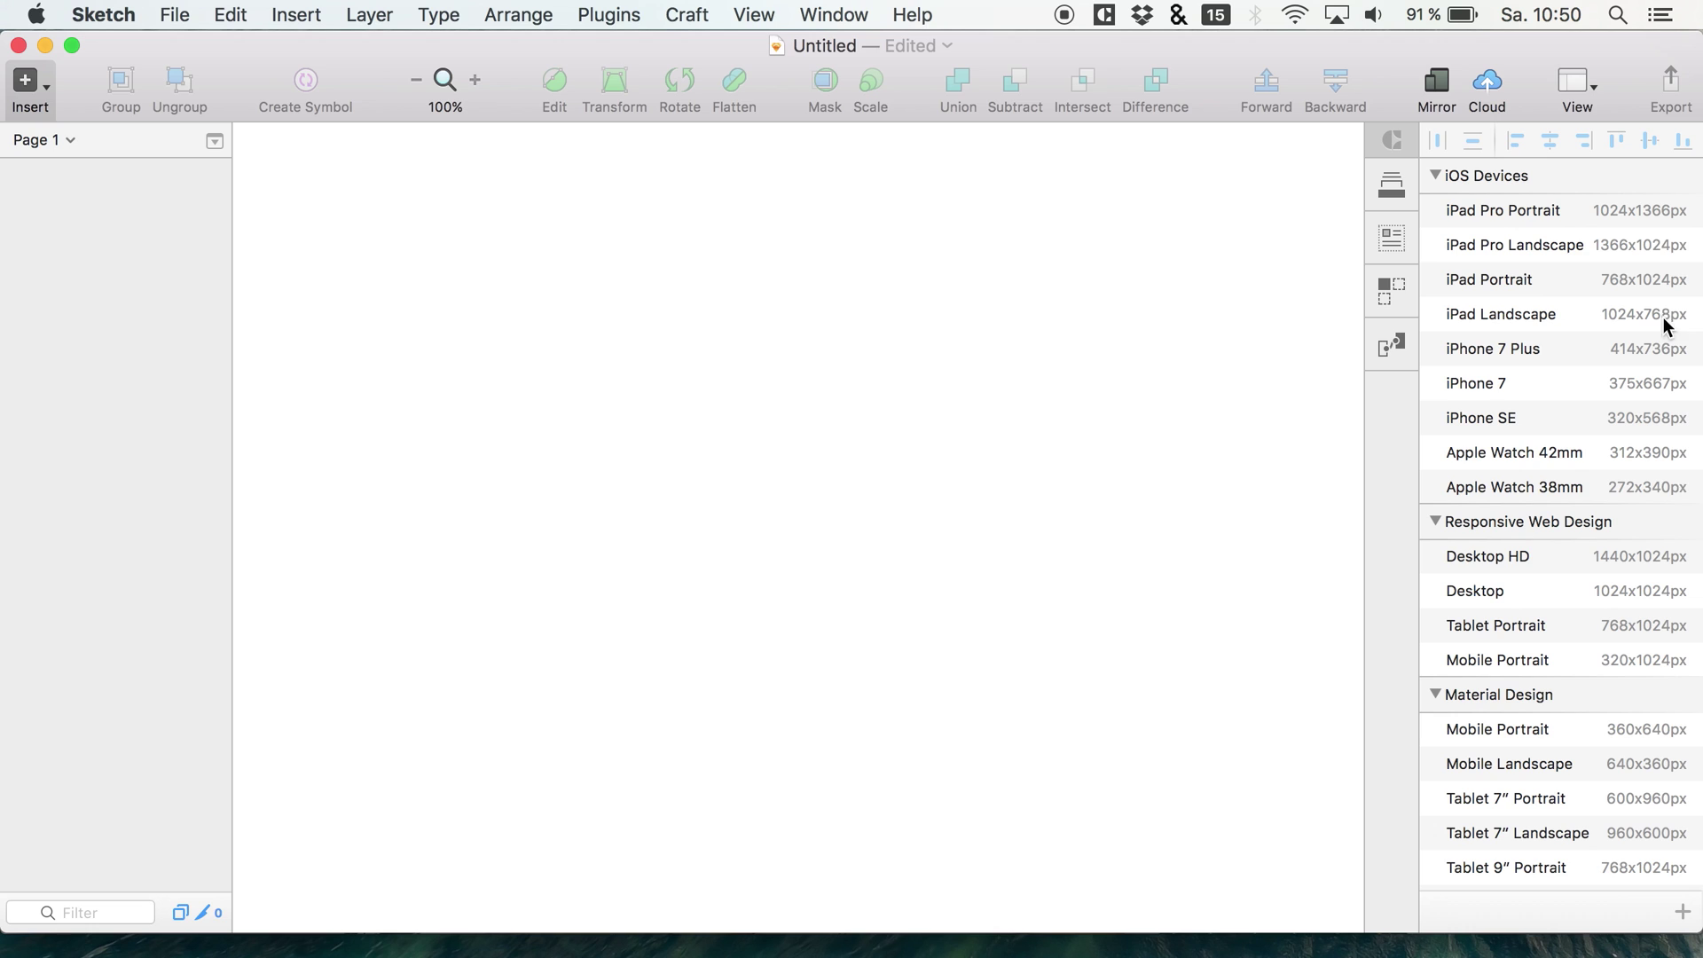
{"action": "left_click", "coordinate": [1500, 383]}
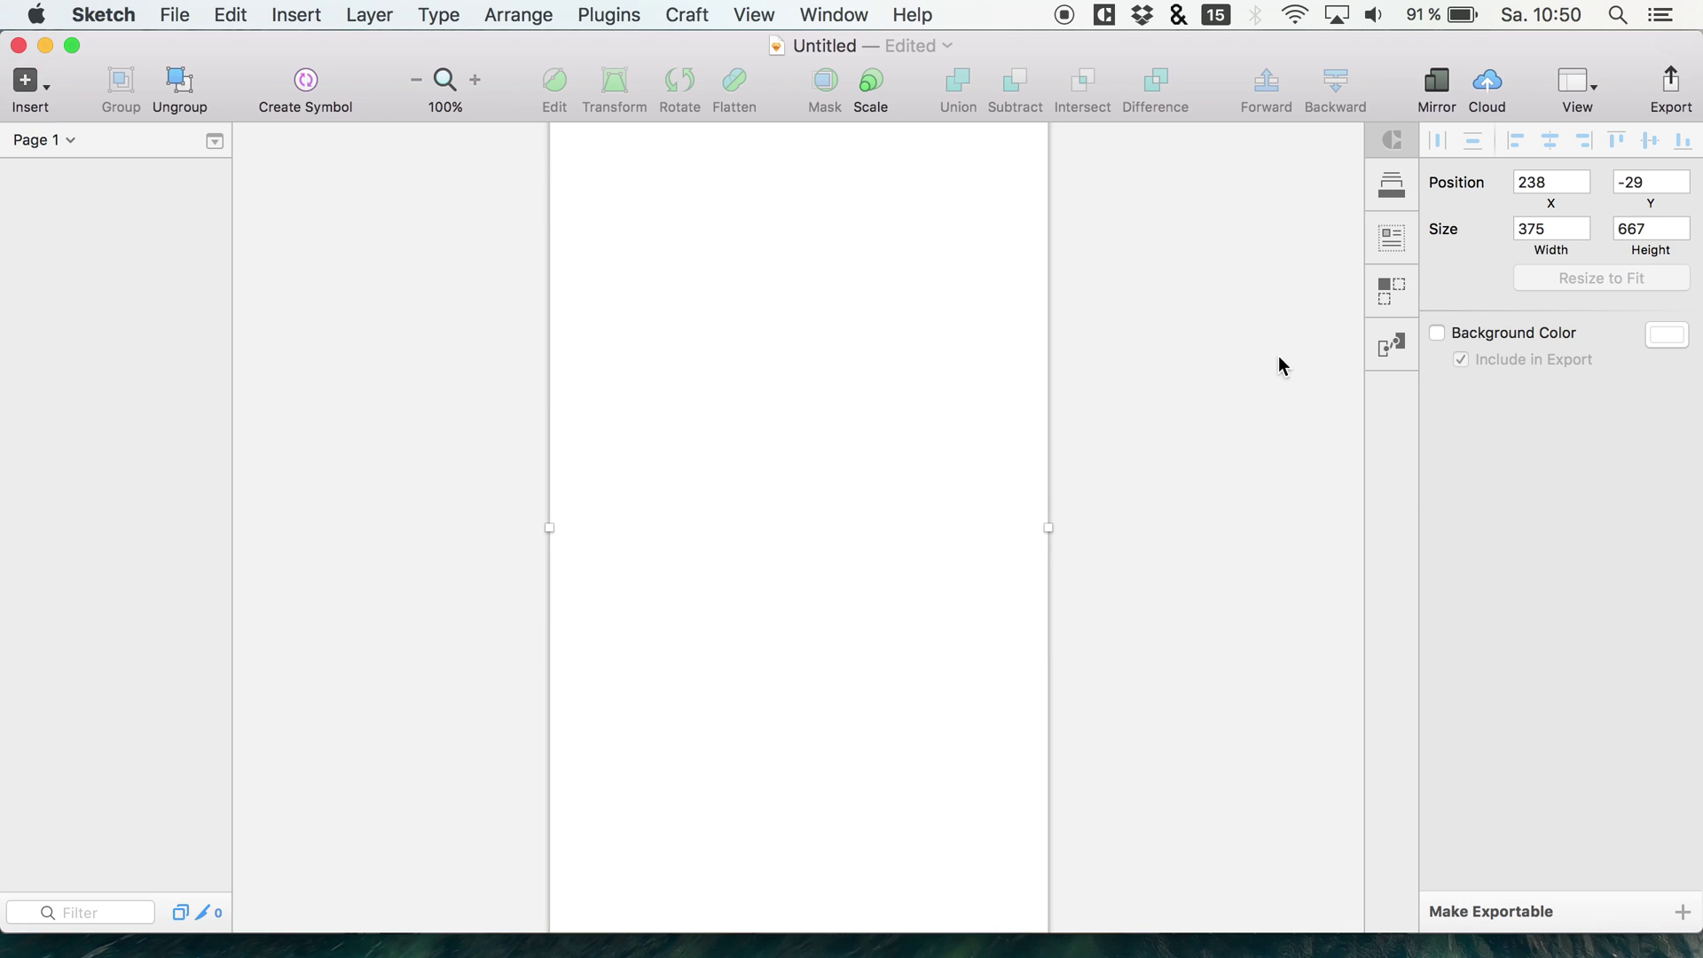
{"action": "key", "text": "super+1"}
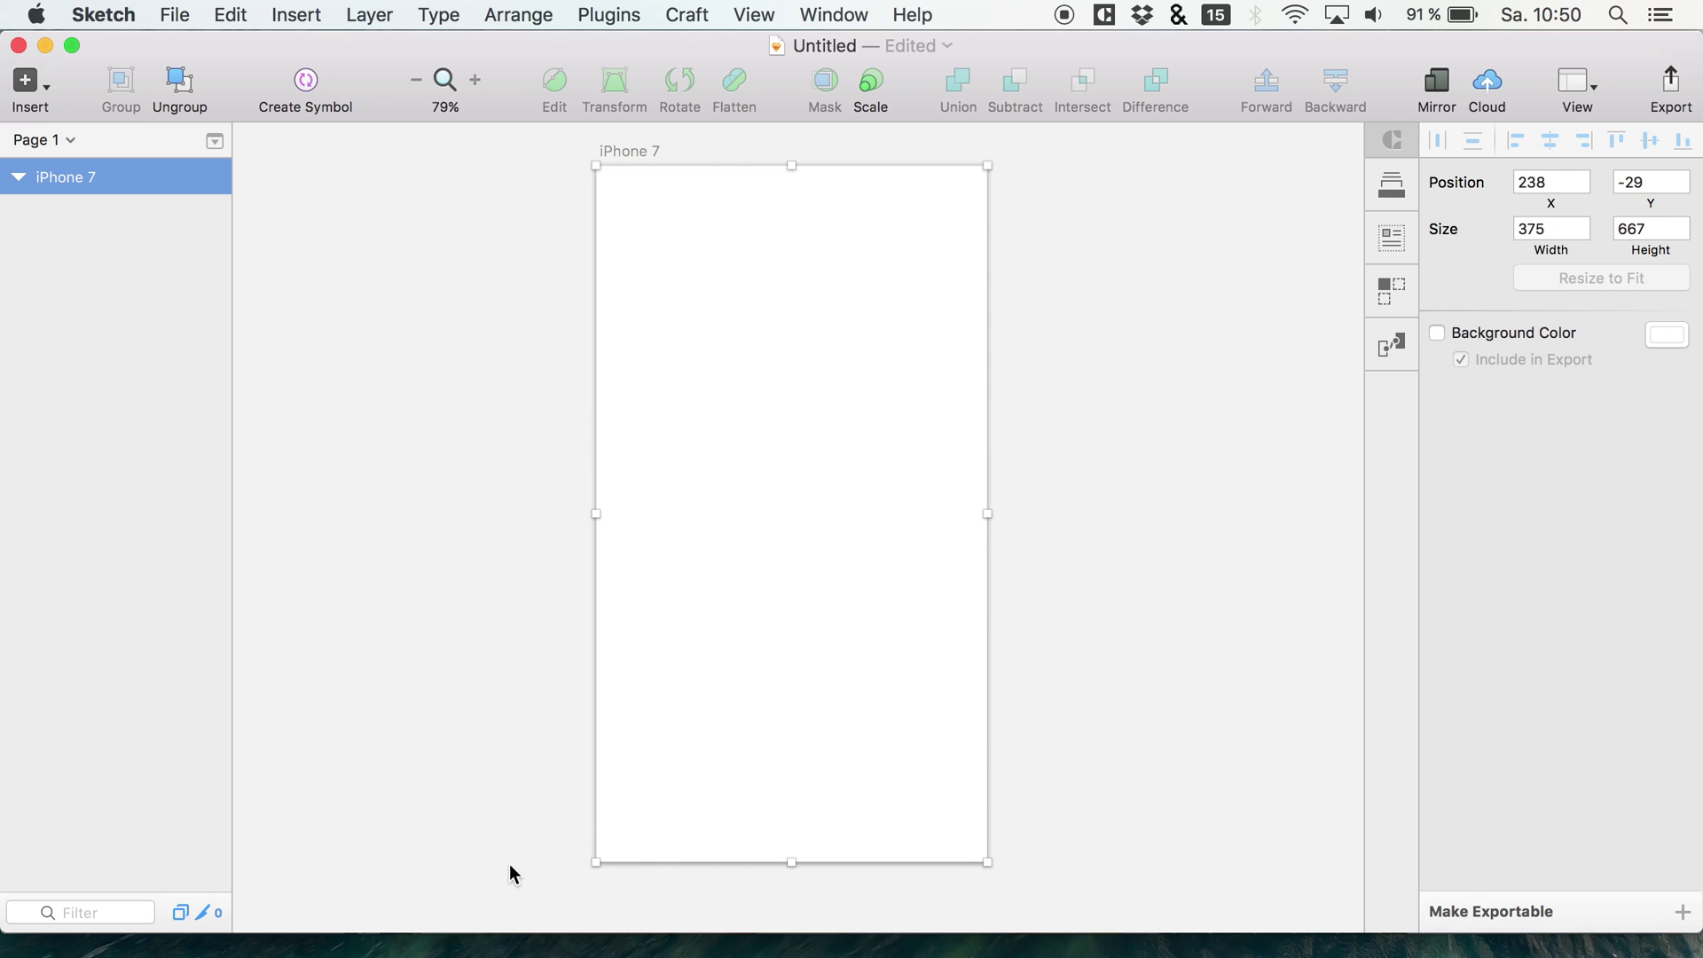
Copy the elephant photo from its Firefox tab.
{"action": "left_click", "coordinate": [148, 953]}
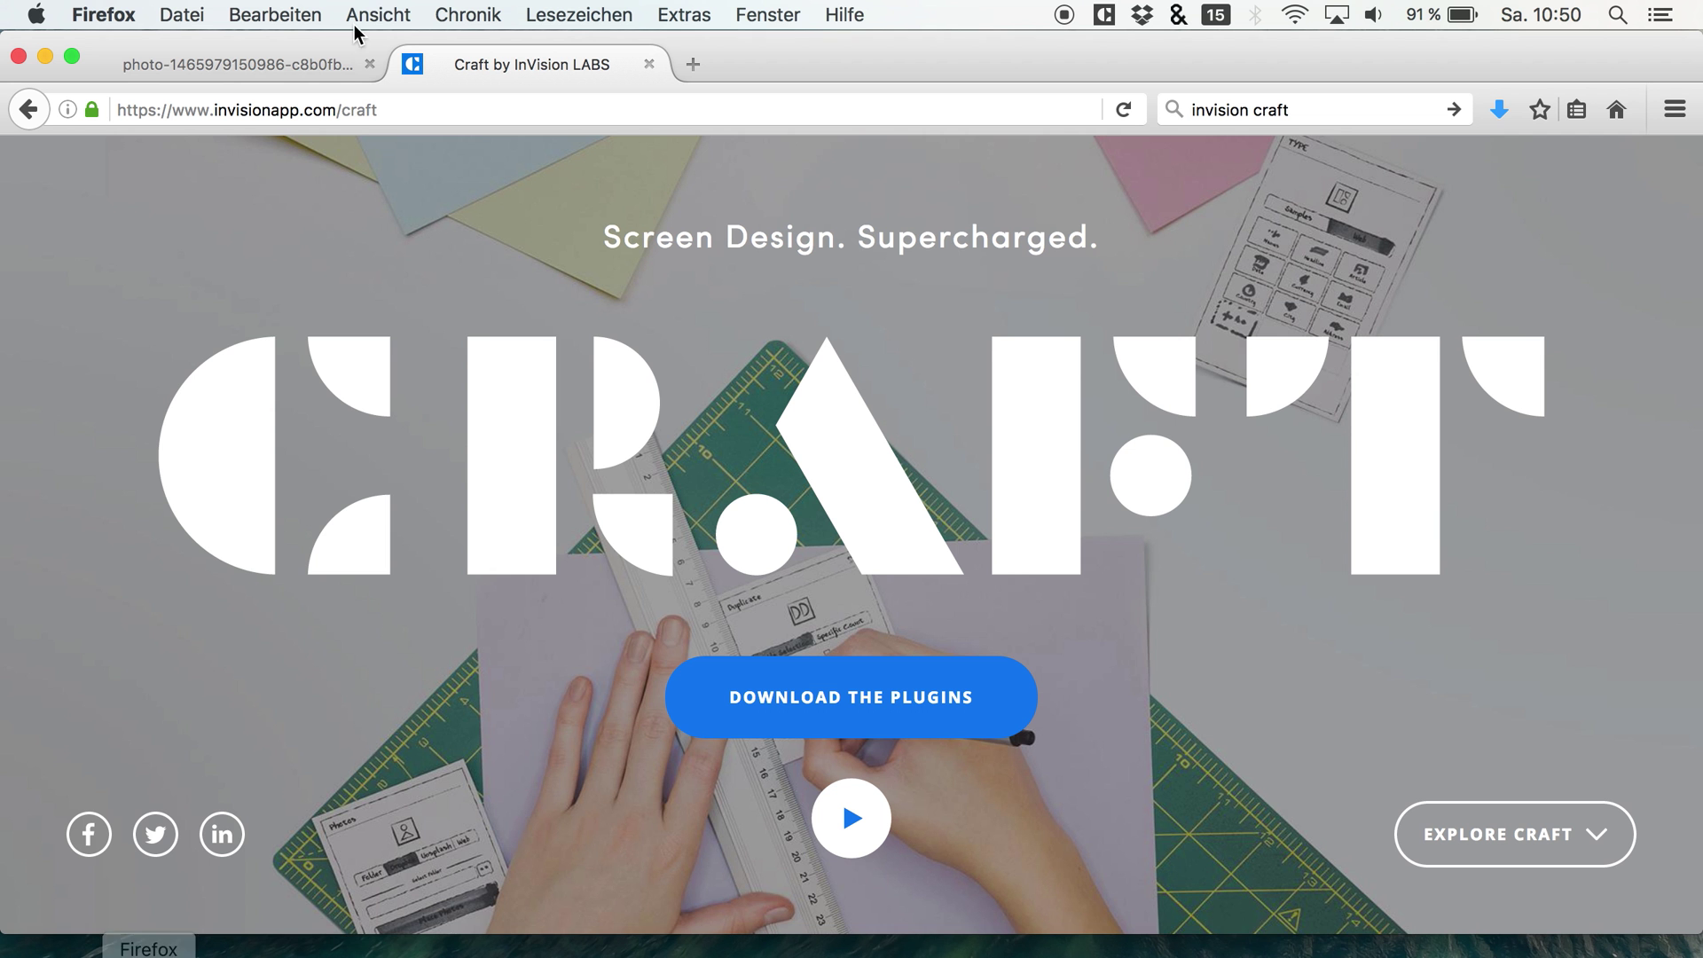
{"action": "left_click", "coordinate": [231, 62]}
{"action": "left_click", "coordinate": [235, 108]}
{"action": "right_click", "coordinate": [597, 417]}
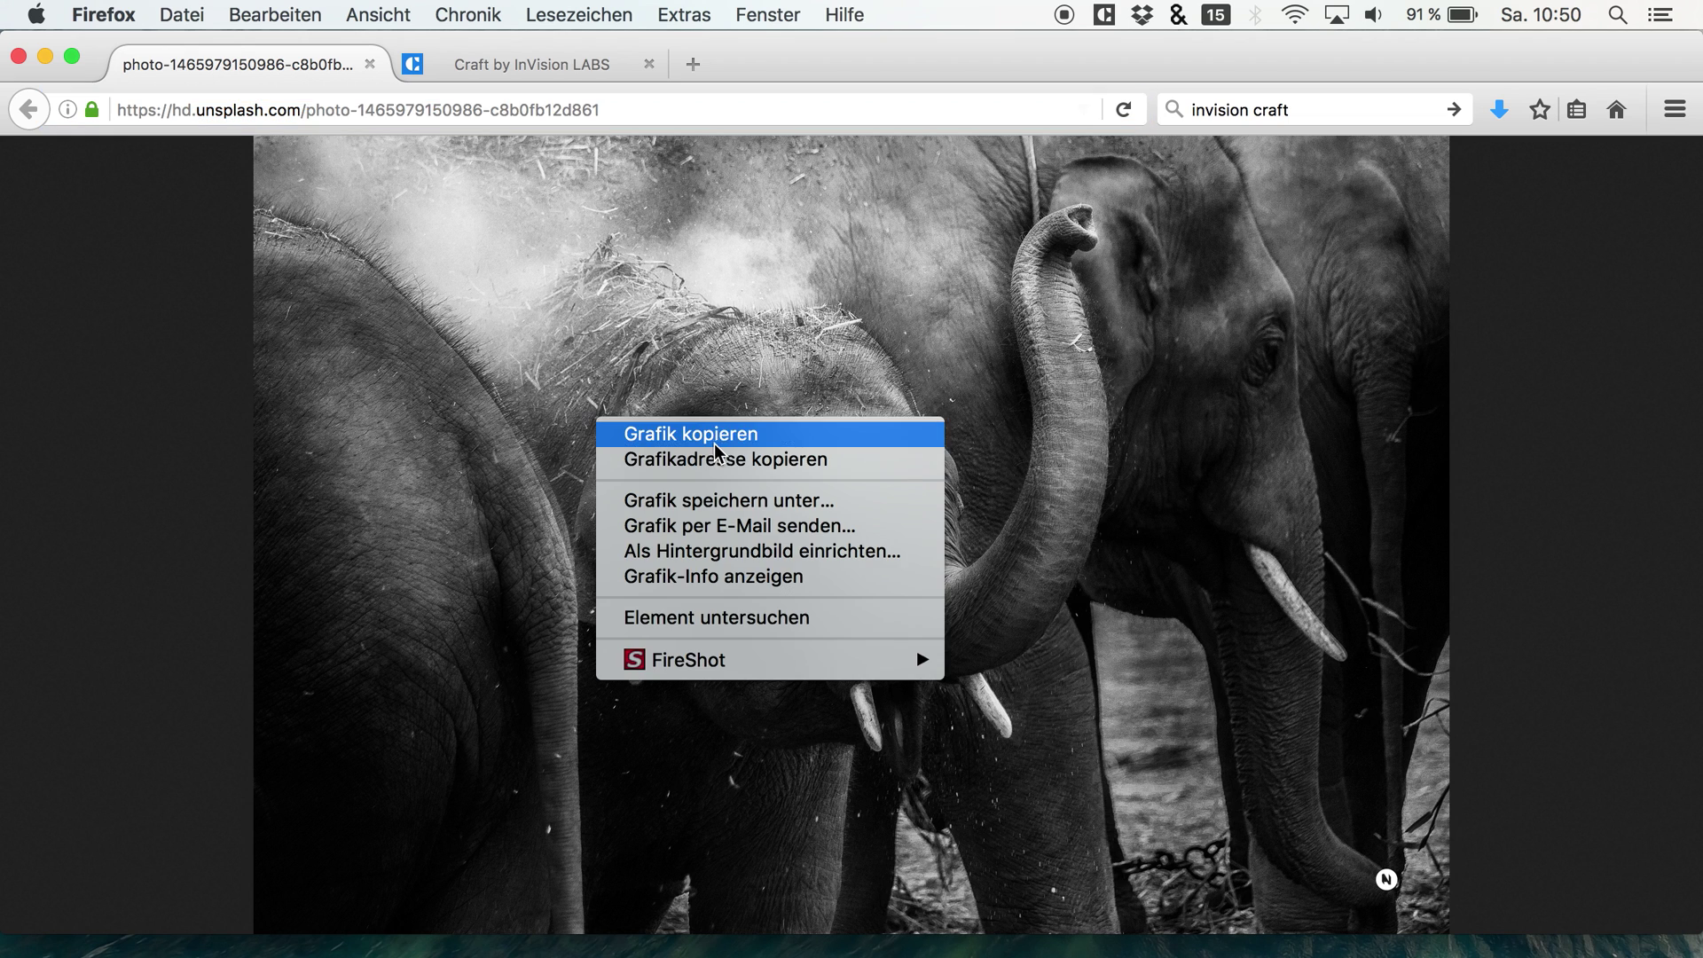
{"action": "left_click", "coordinate": [692, 434]}
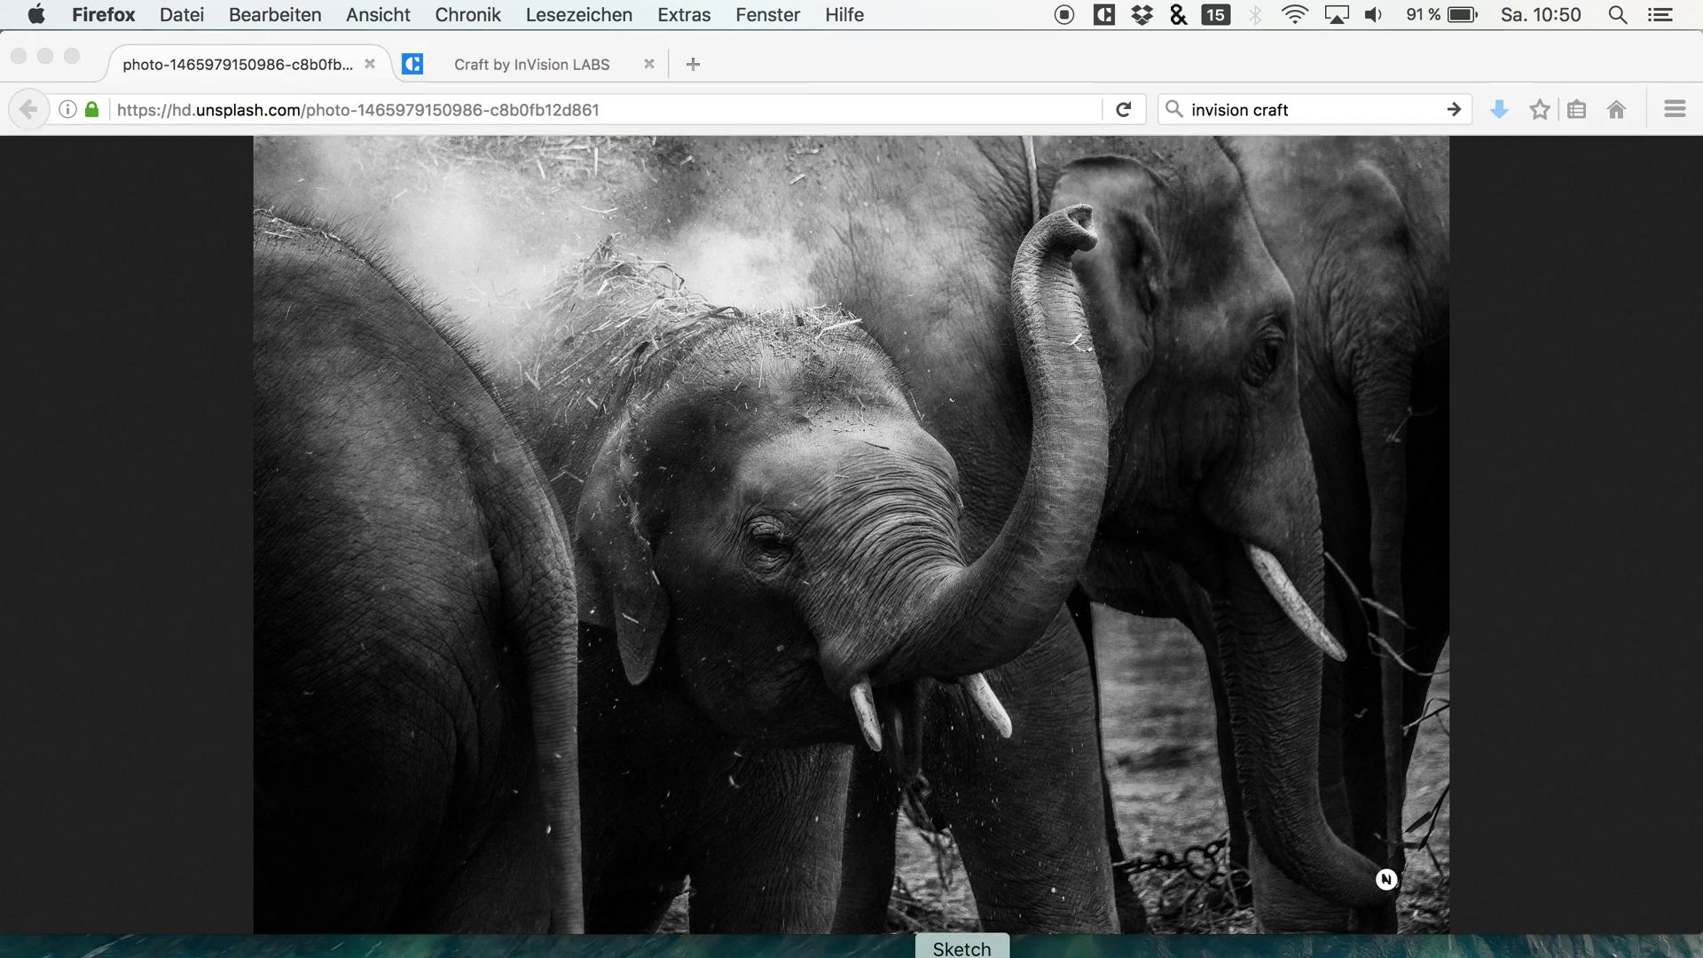
{"action": "left_click", "coordinate": [963, 951]}
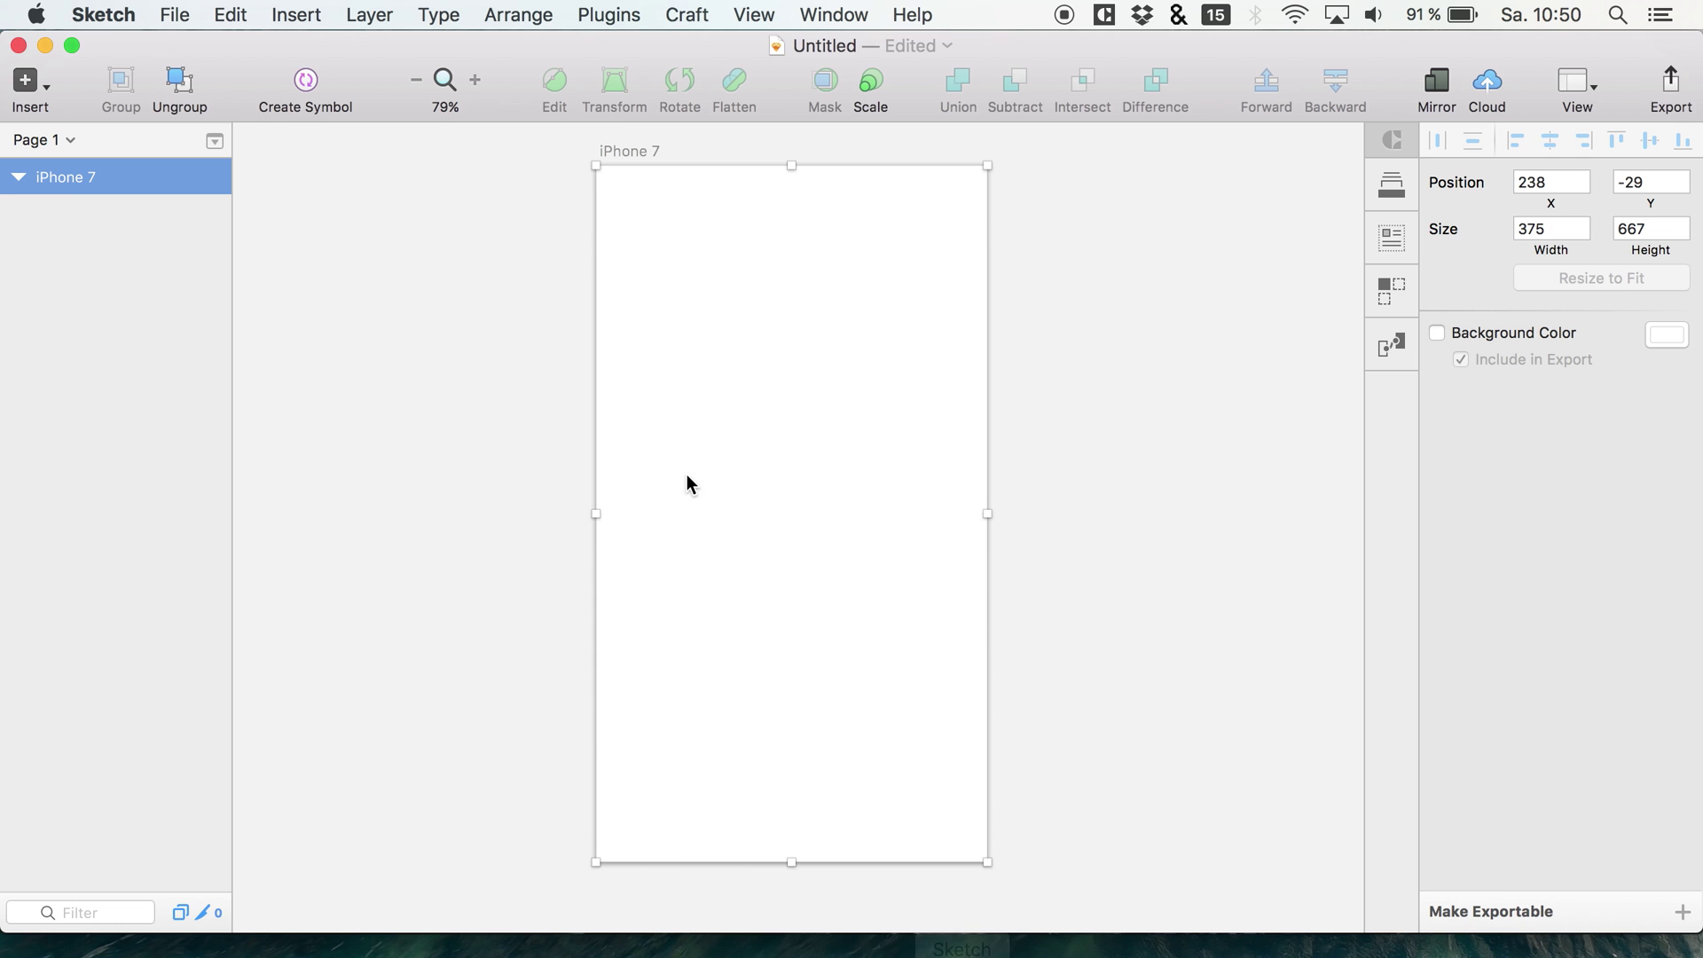
Browse the Craft data panel, then paste the elephant photo onto the artboard.
{"action": "left_click", "coordinate": [1392, 254]}
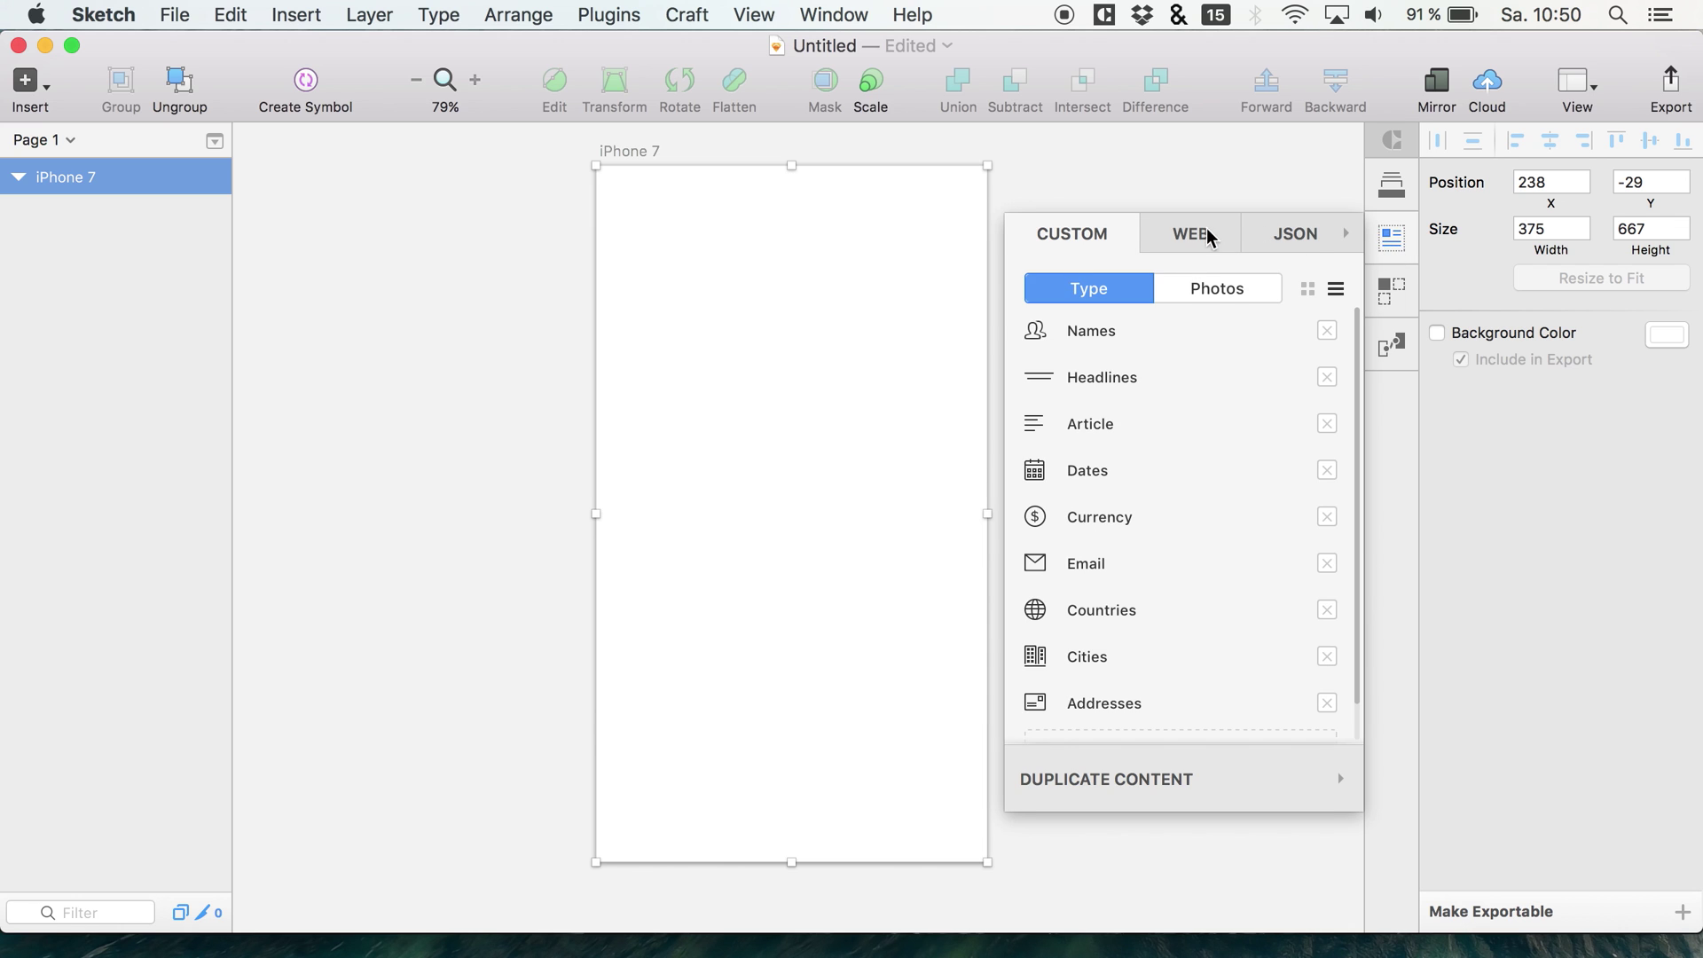
{"action": "left_click", "coordinate": [1240, 290]}
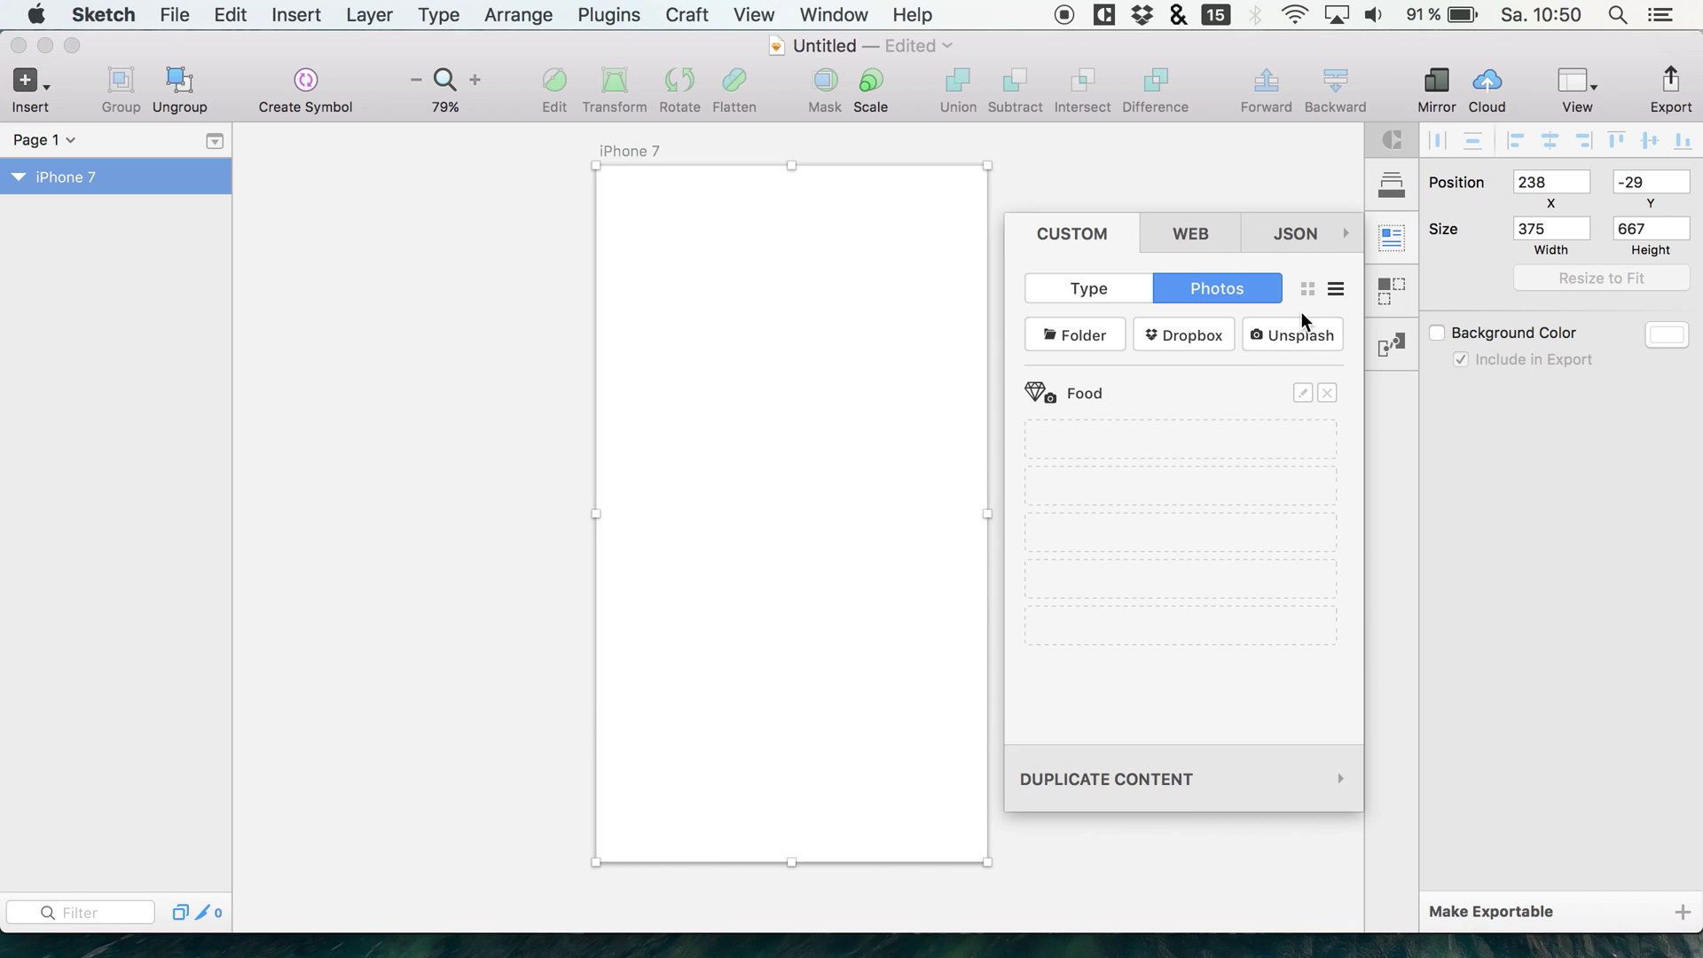
{"action": "left_click", "coordinate": [1089, 289]}
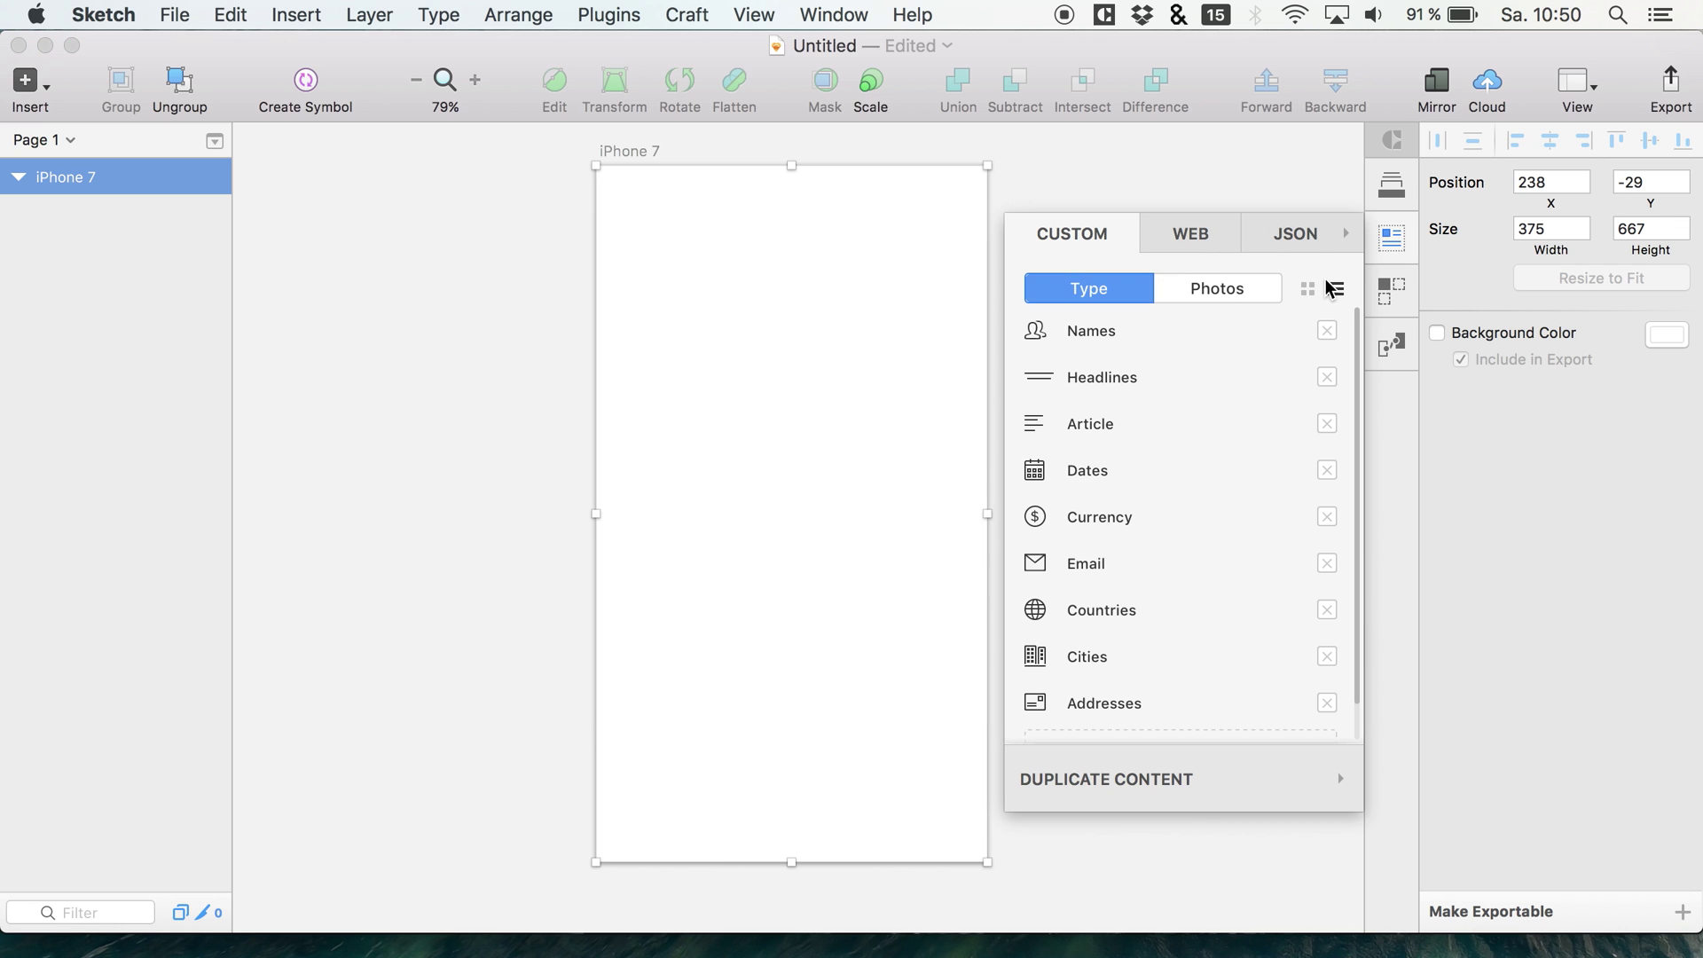
{"action": "left_click", "coordinate": [1392, 238]}
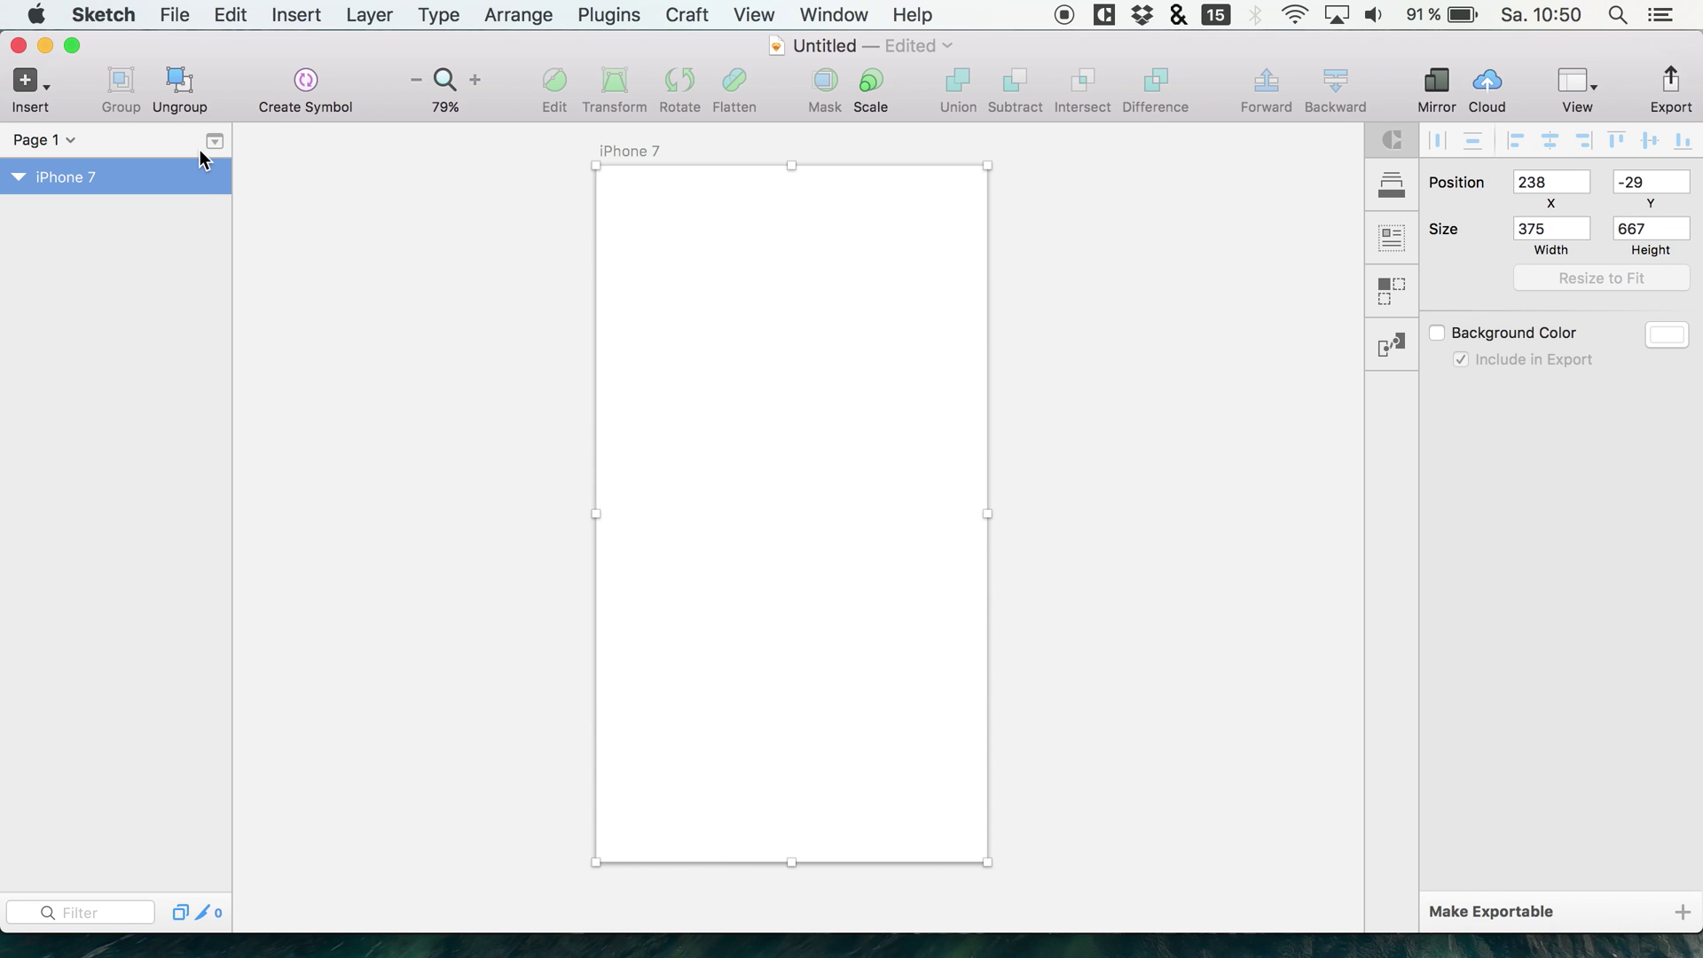
{"action": "key", "text": "super+c"}
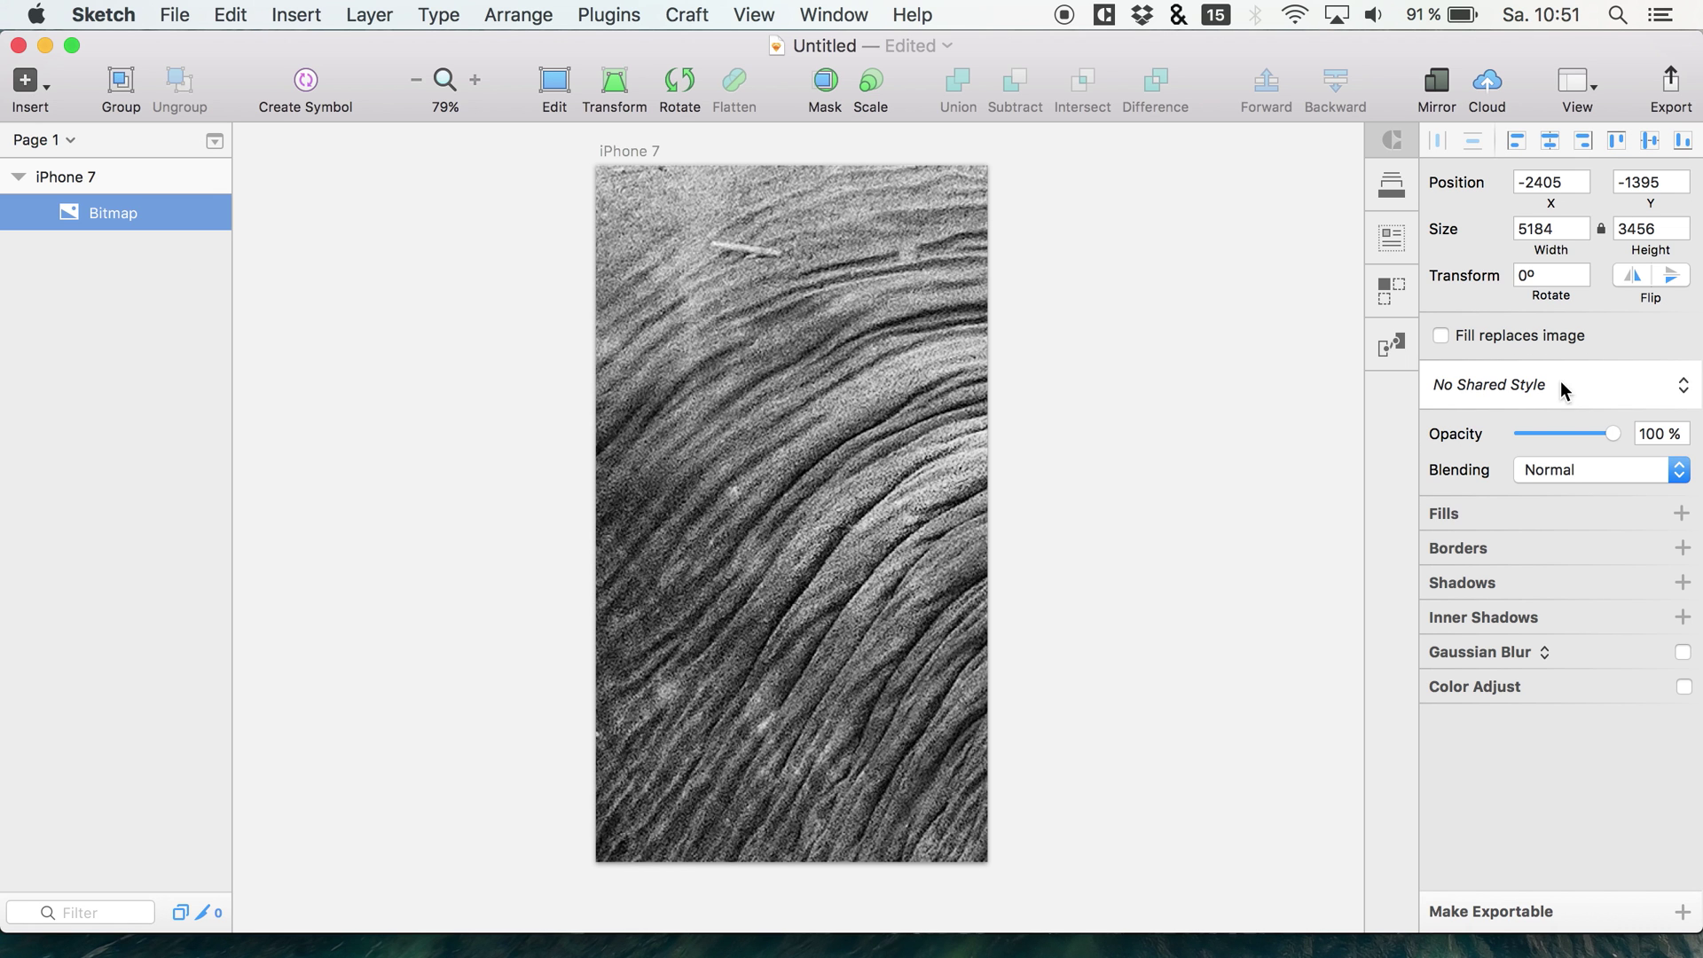
Set the photo width to 2000, then 1400, and centre it on the artboard.
{"action": "left_click", "coordinate": [1554, 228]}
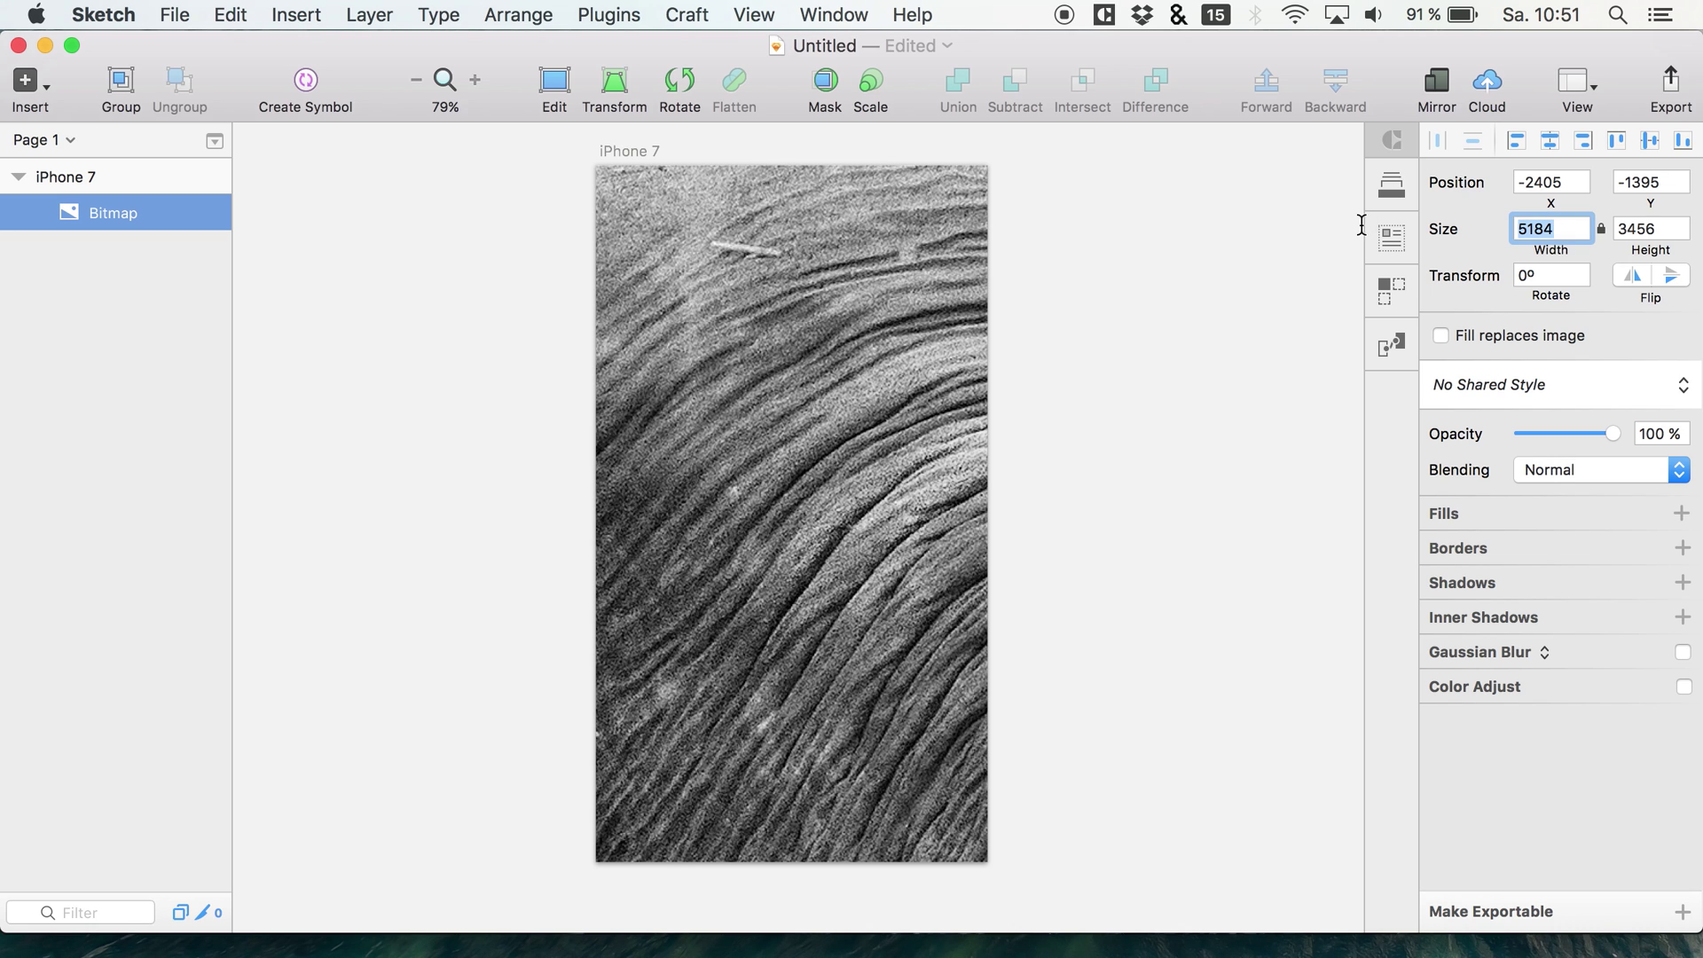
{"action": "type", "text": "2000"}
{"action": "key", "text": "Return"}
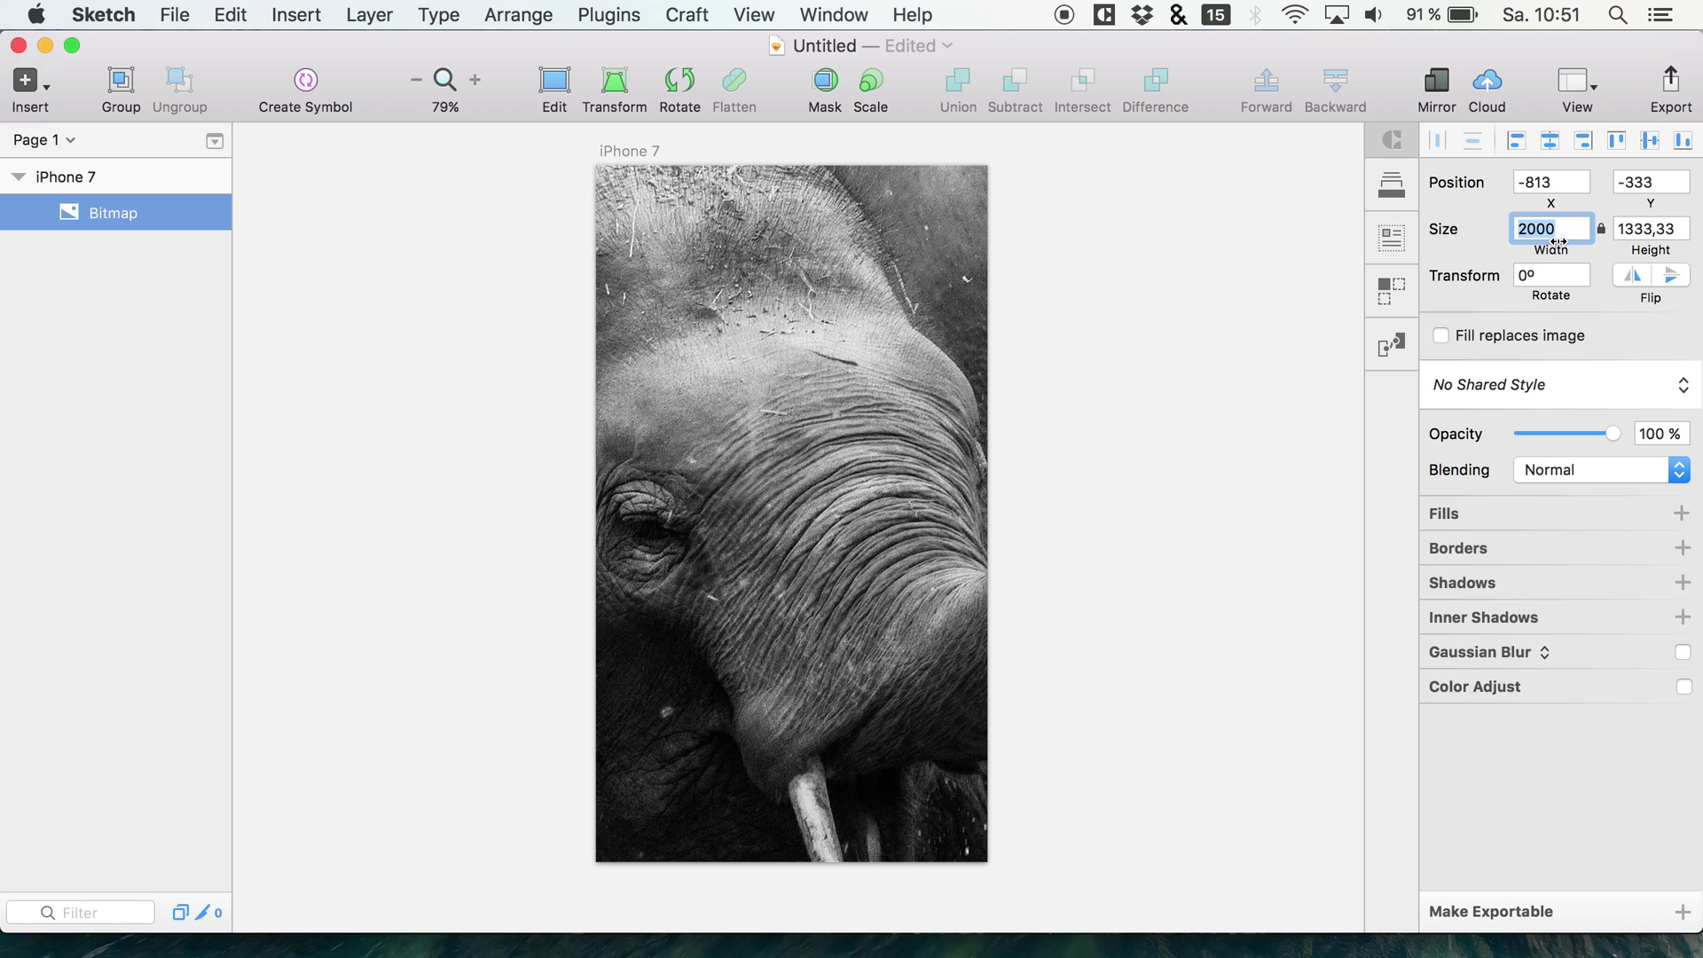
{"action": "type", "text": "1400"}
{"action": "key", "text": "Return"}
{"action": "left_click", "coordinate": [1551, 141]}
{"action": "left_click", "coordinate": [1653, 142]}
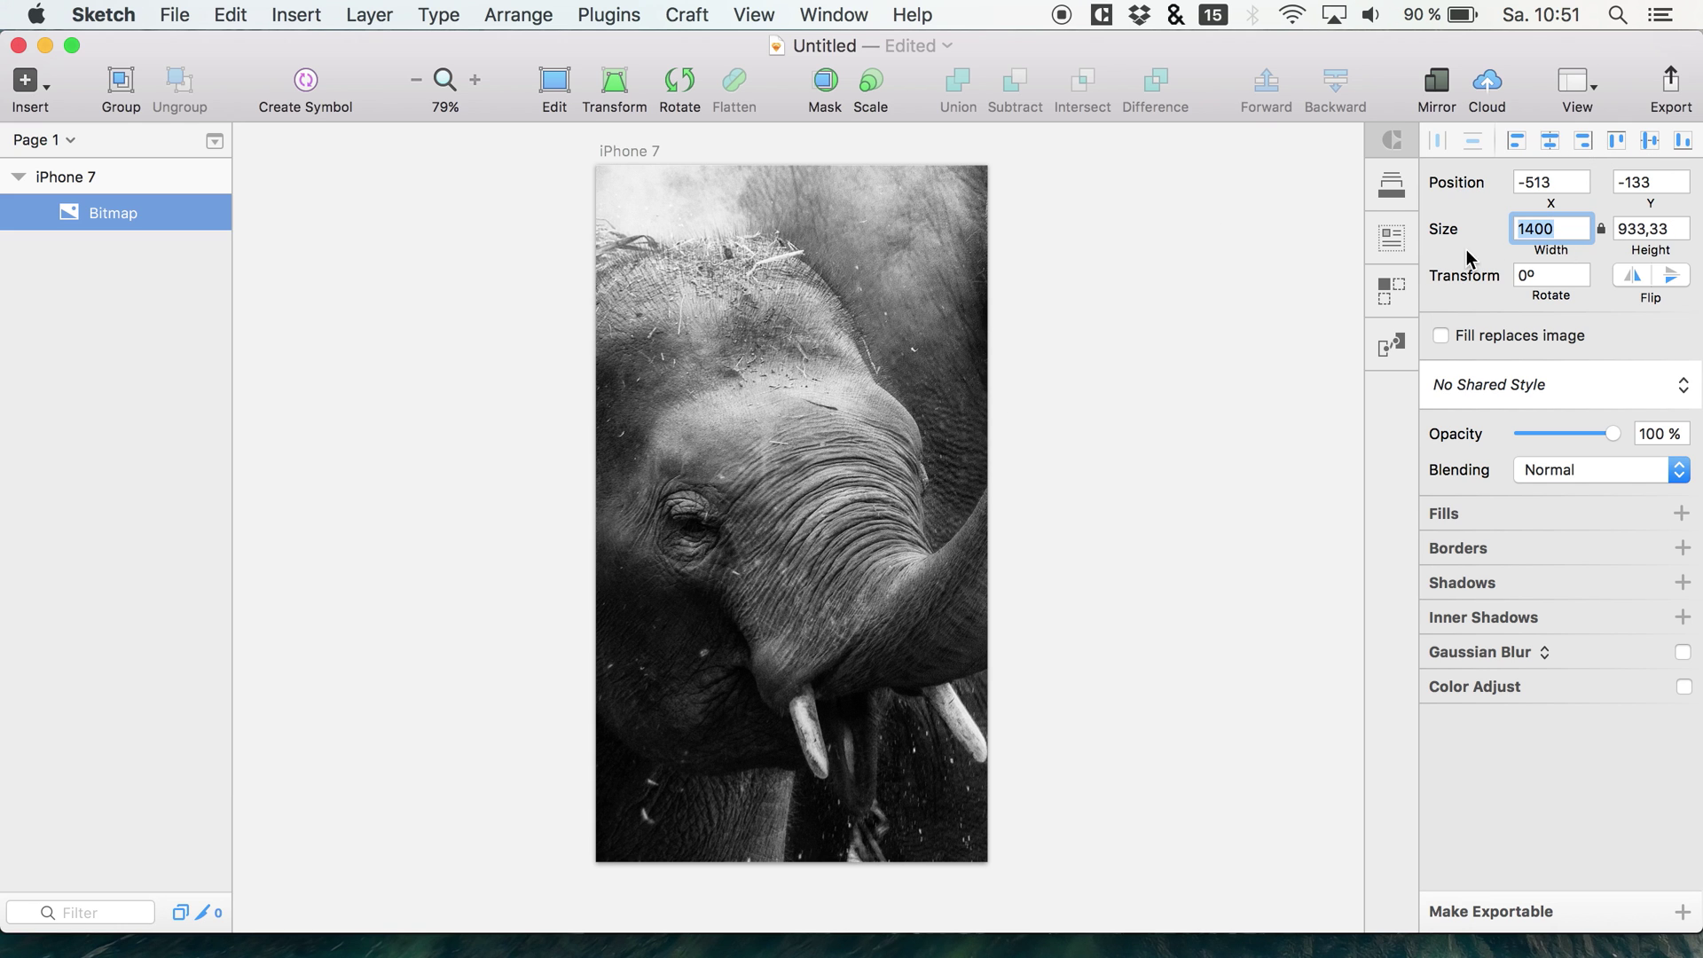
Shrink the photo further and re-centre it on the artboard.
{"action": "left_click_drag", "start_coordinate": [1542, 249], "coordinate": [1115, 274]}
{"action": "left_click", "coordinate": [1551, 141]}
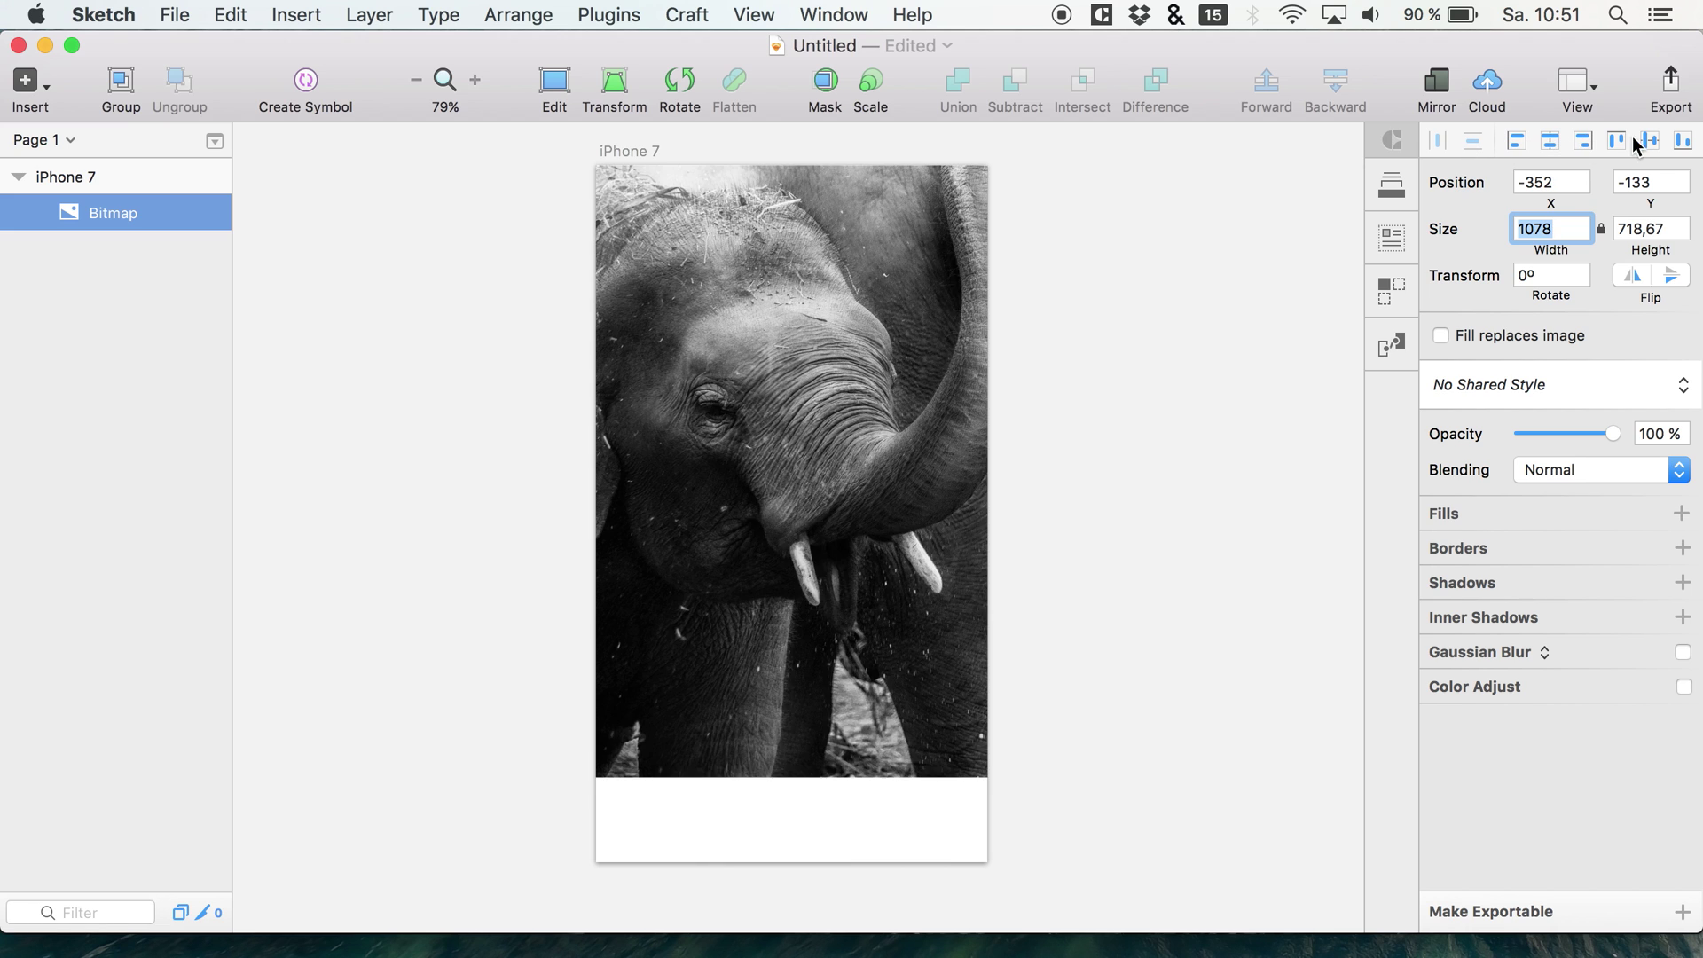
{"action": "left_click", "coordinate": [1650, 141]}
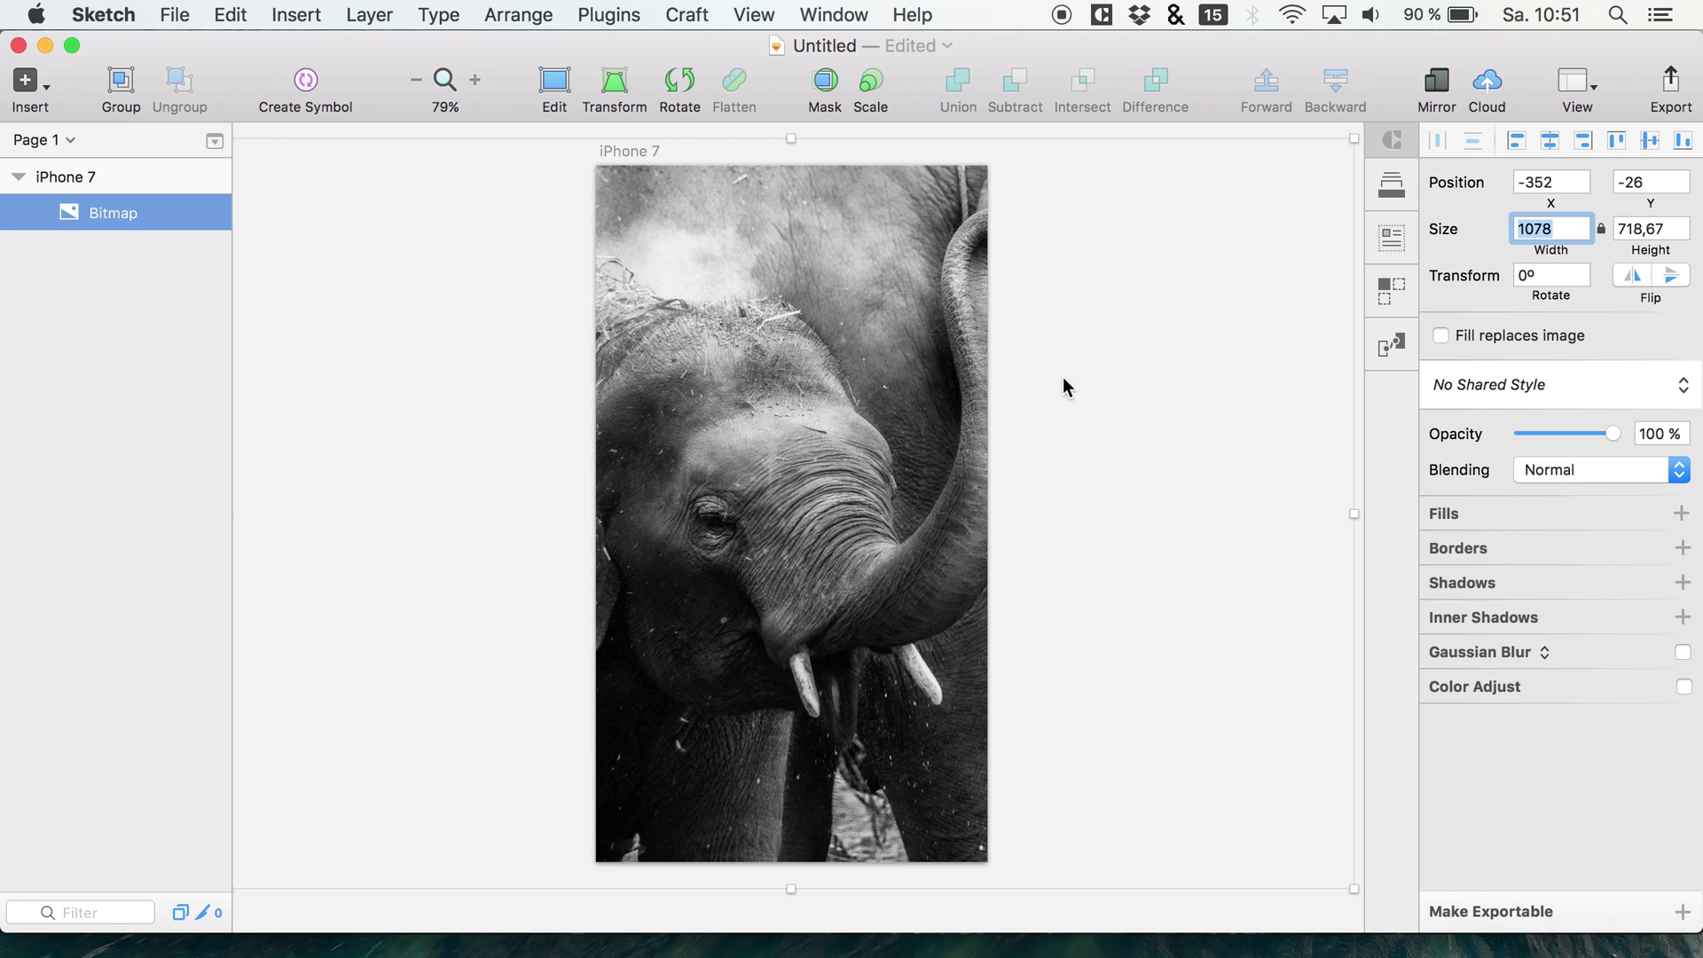
{"action": "left_click_drag", "start_coordinate": [1551, 251], "coordinate": [1520, 253]}
{"action": "left_click", "coordinate": [1551, 141]}
{"action": "left_click", "coordinate": [1648, 142]}
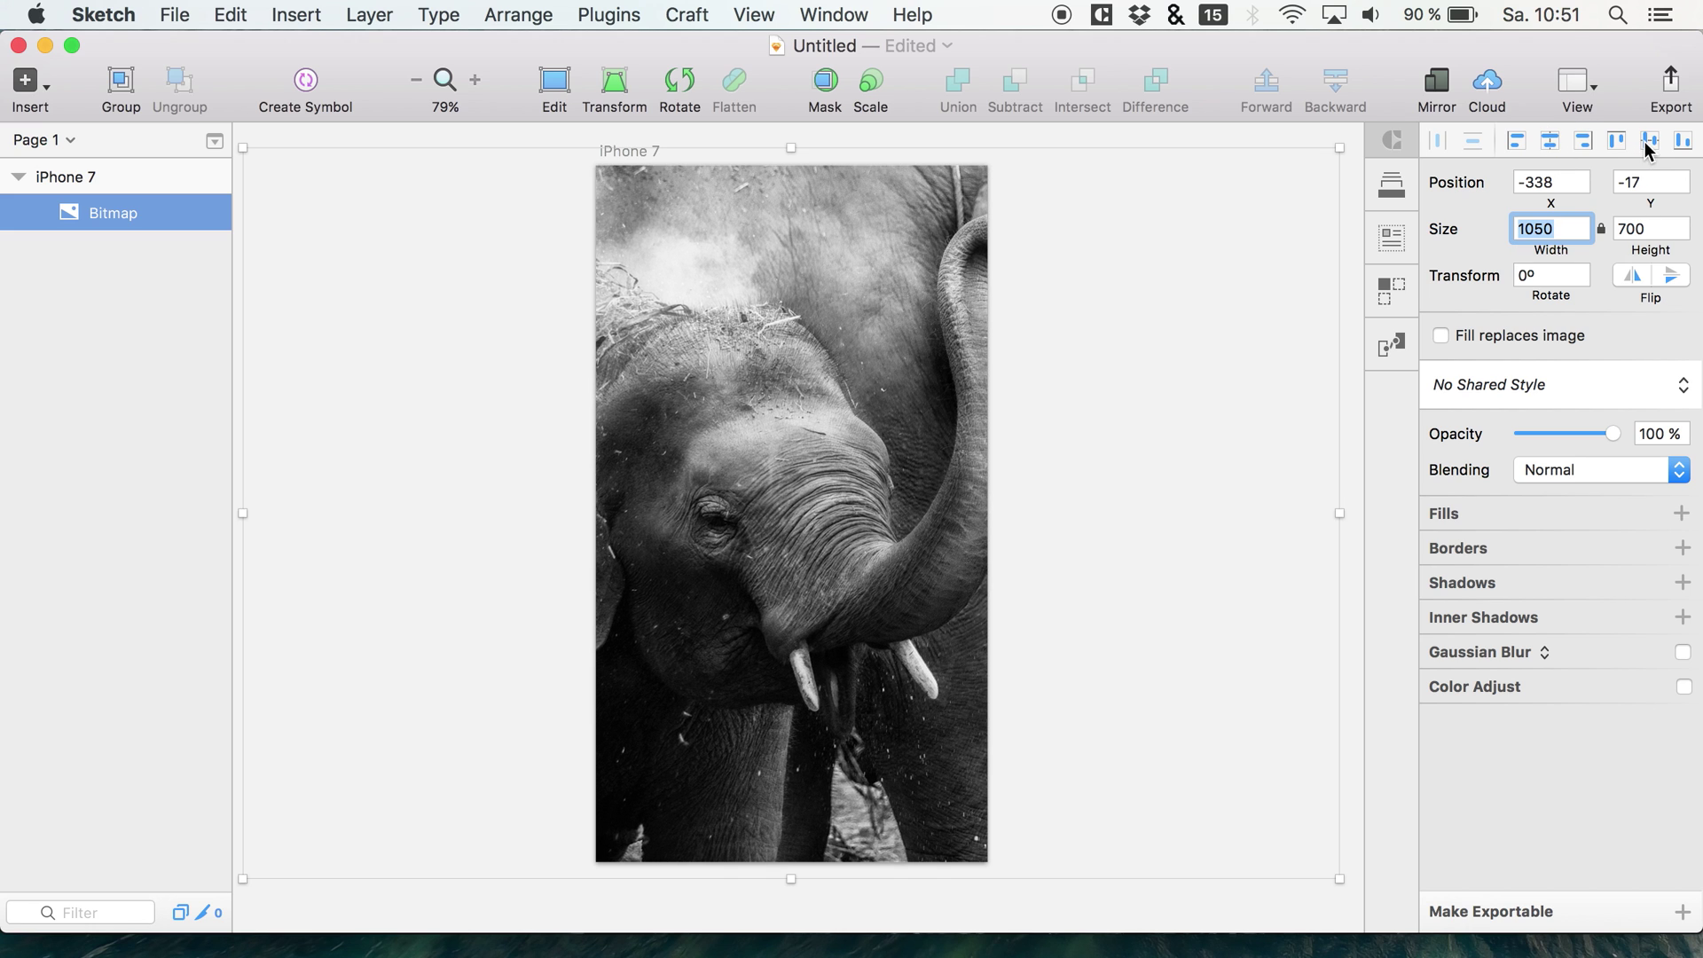
Nudge the photo into place and scale it to about 1015.5×677.
{"action": "left_click", "coordinate": [92, 218]}
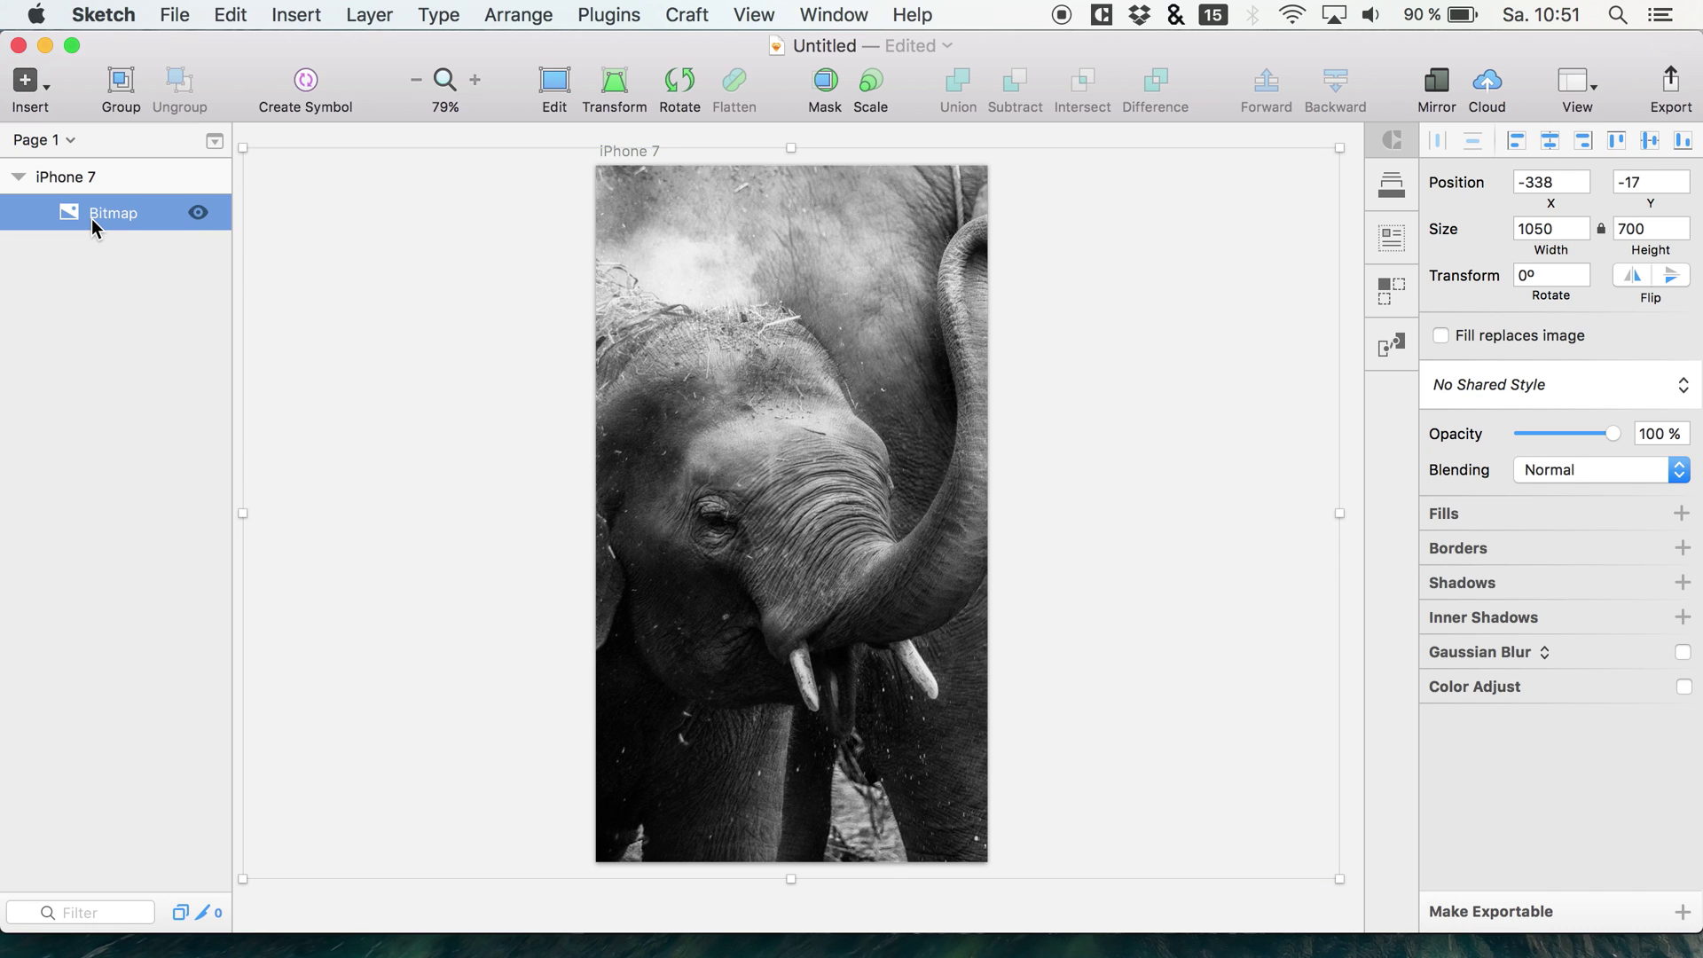
{"action": "key", "text": "shift+Left"}
{"action": "key", "text": "shift+Left"}
{"action": "key", "text": "shift+Left"}
{"action": "key", "text": "shift+Left"}
{"action": "key", "text": "shift+Left"}
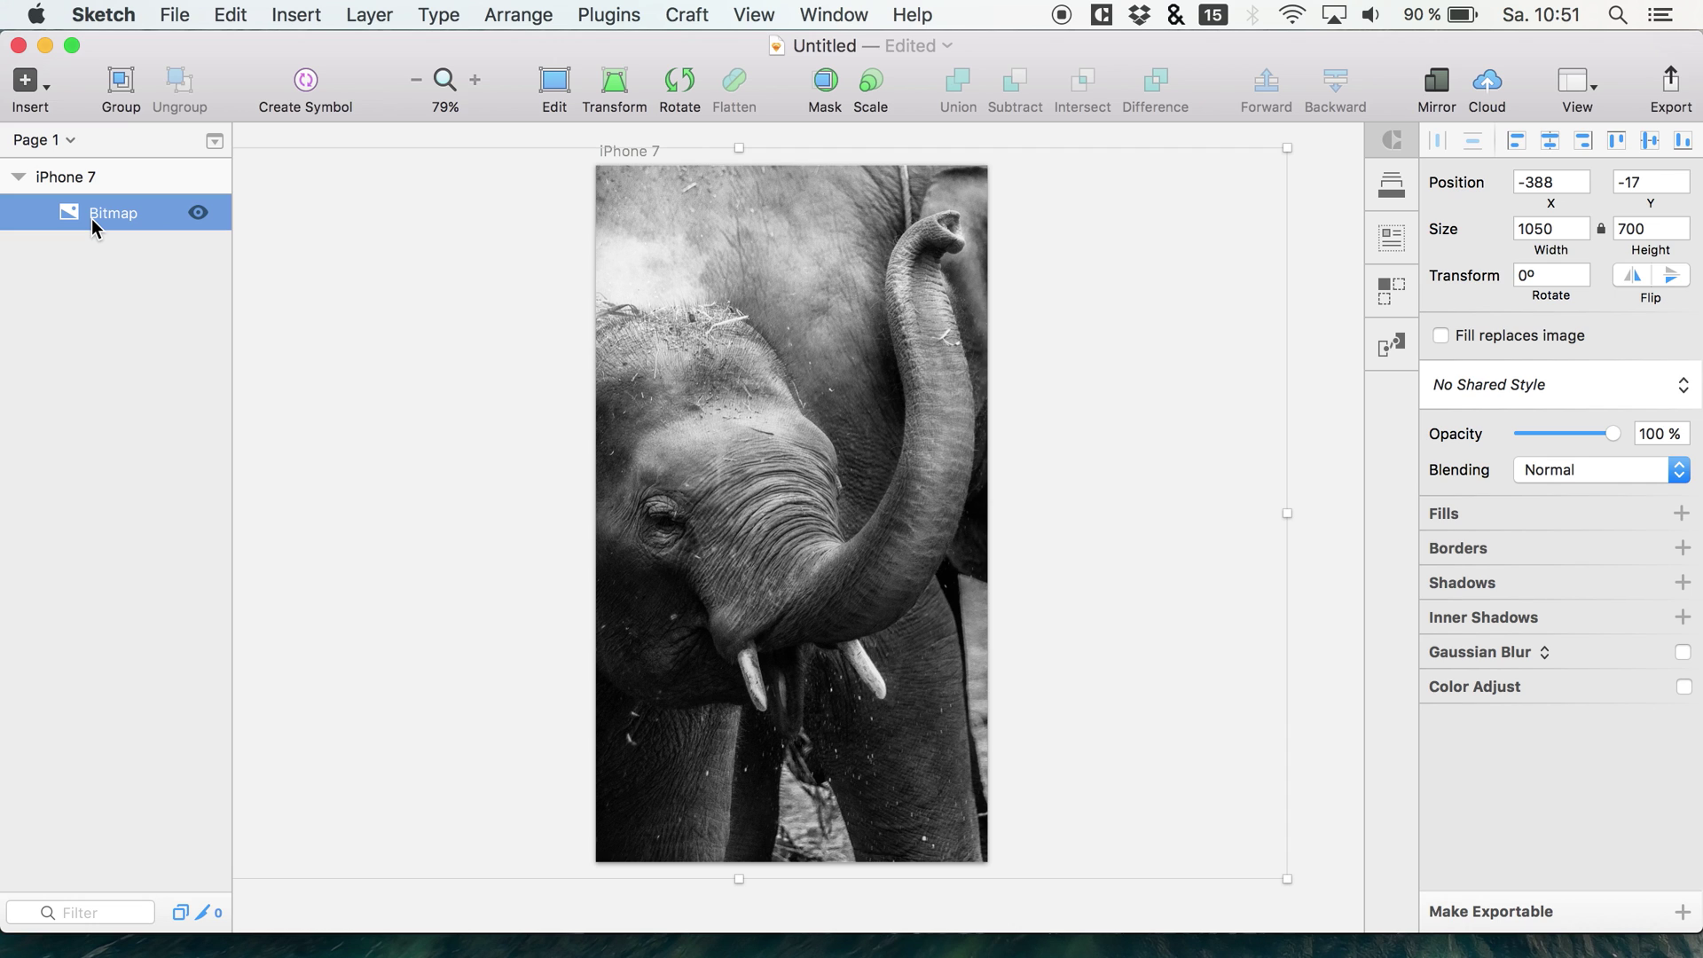
{"action": "key", "text": "shift+Down"}
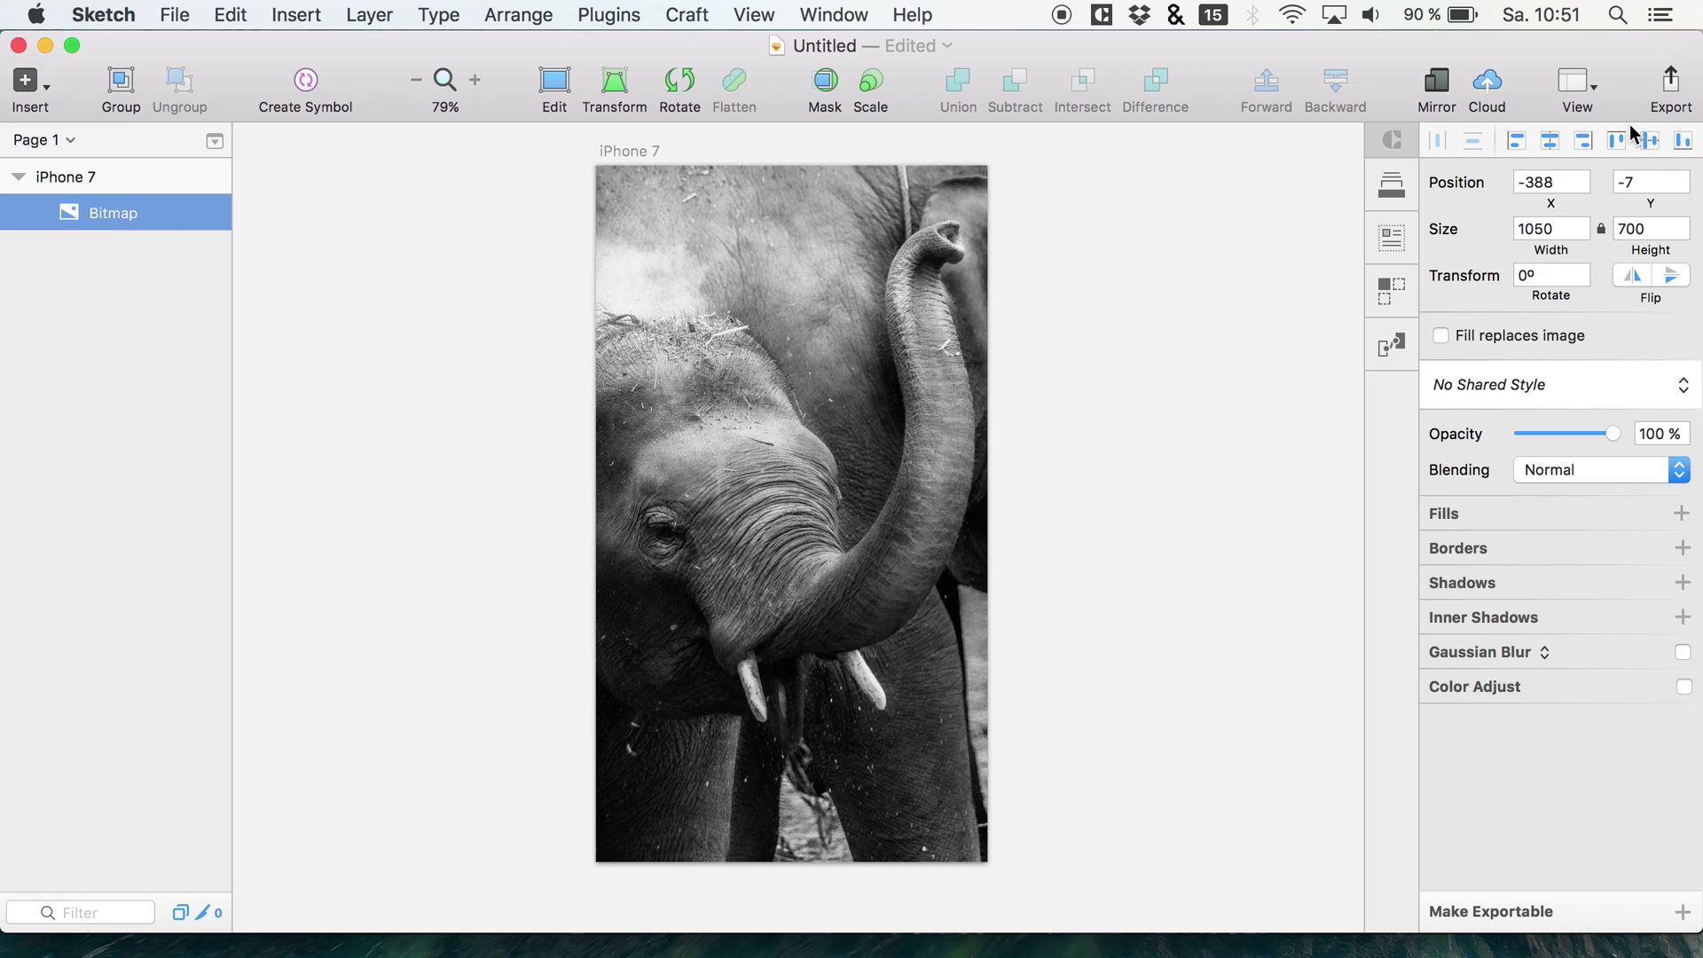
{"action": "left_click_drag", "start_coordinate": [1650, 248], "coordinate": [1621, 253]}
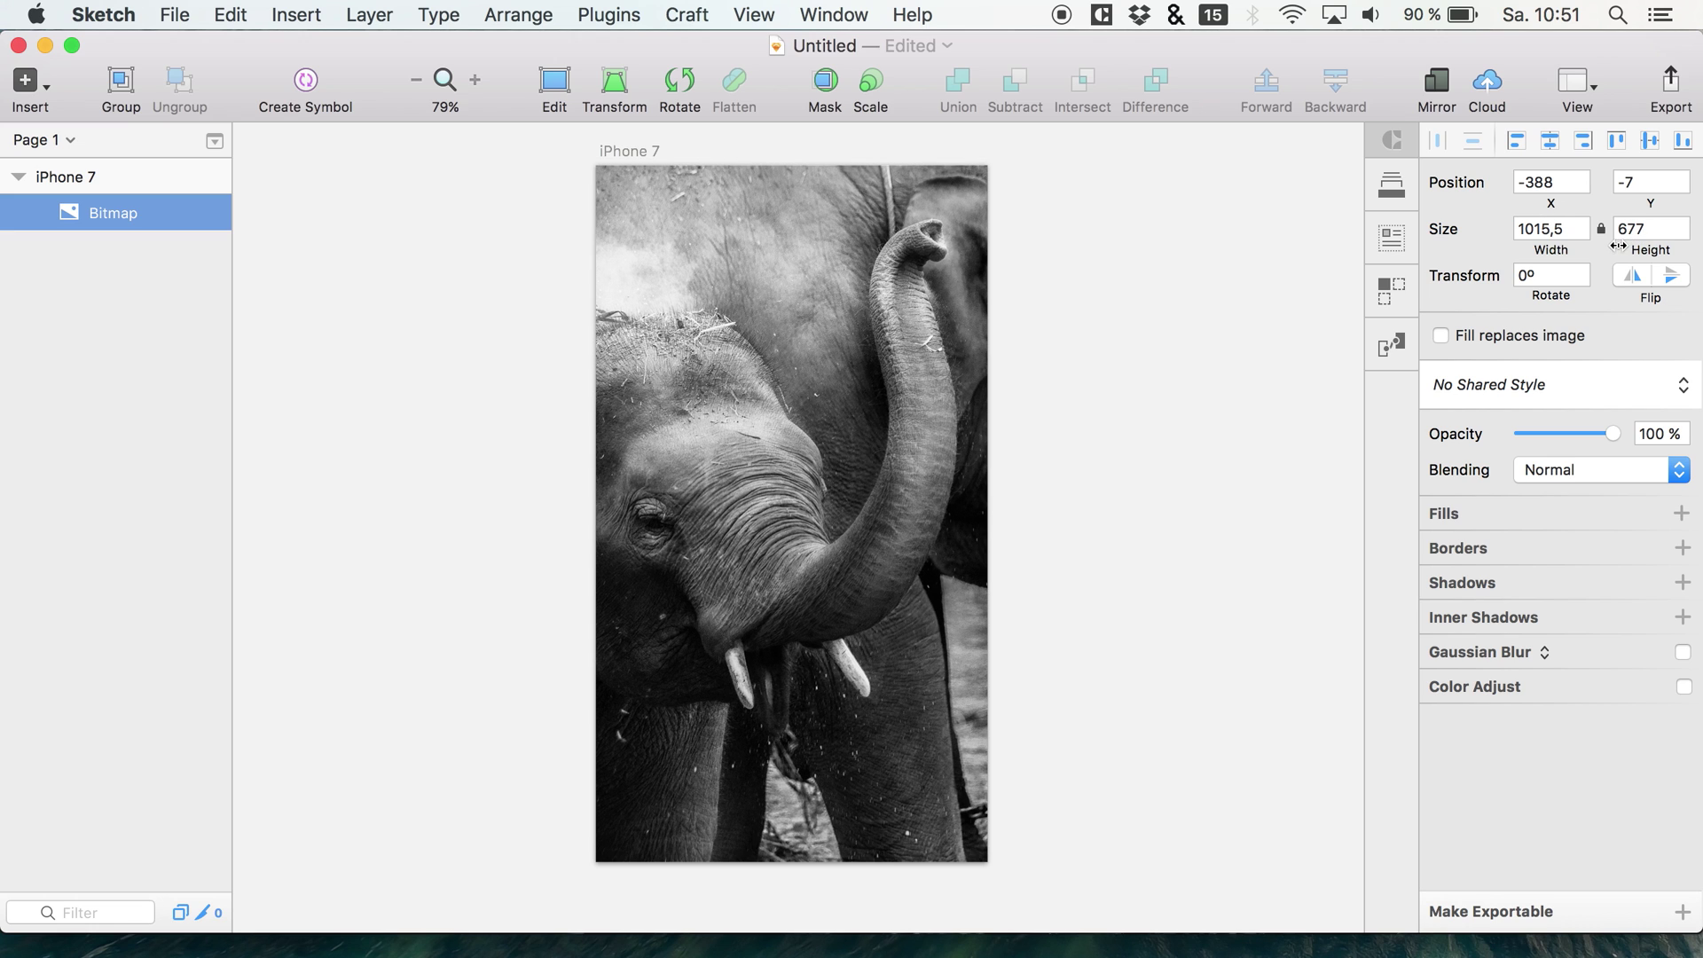
{"action": "left_click", "coordinate": [1650, 140]}
{"action": "key", "text": "shift+Right"}
{"action": "key", "text": "shift+Right"}
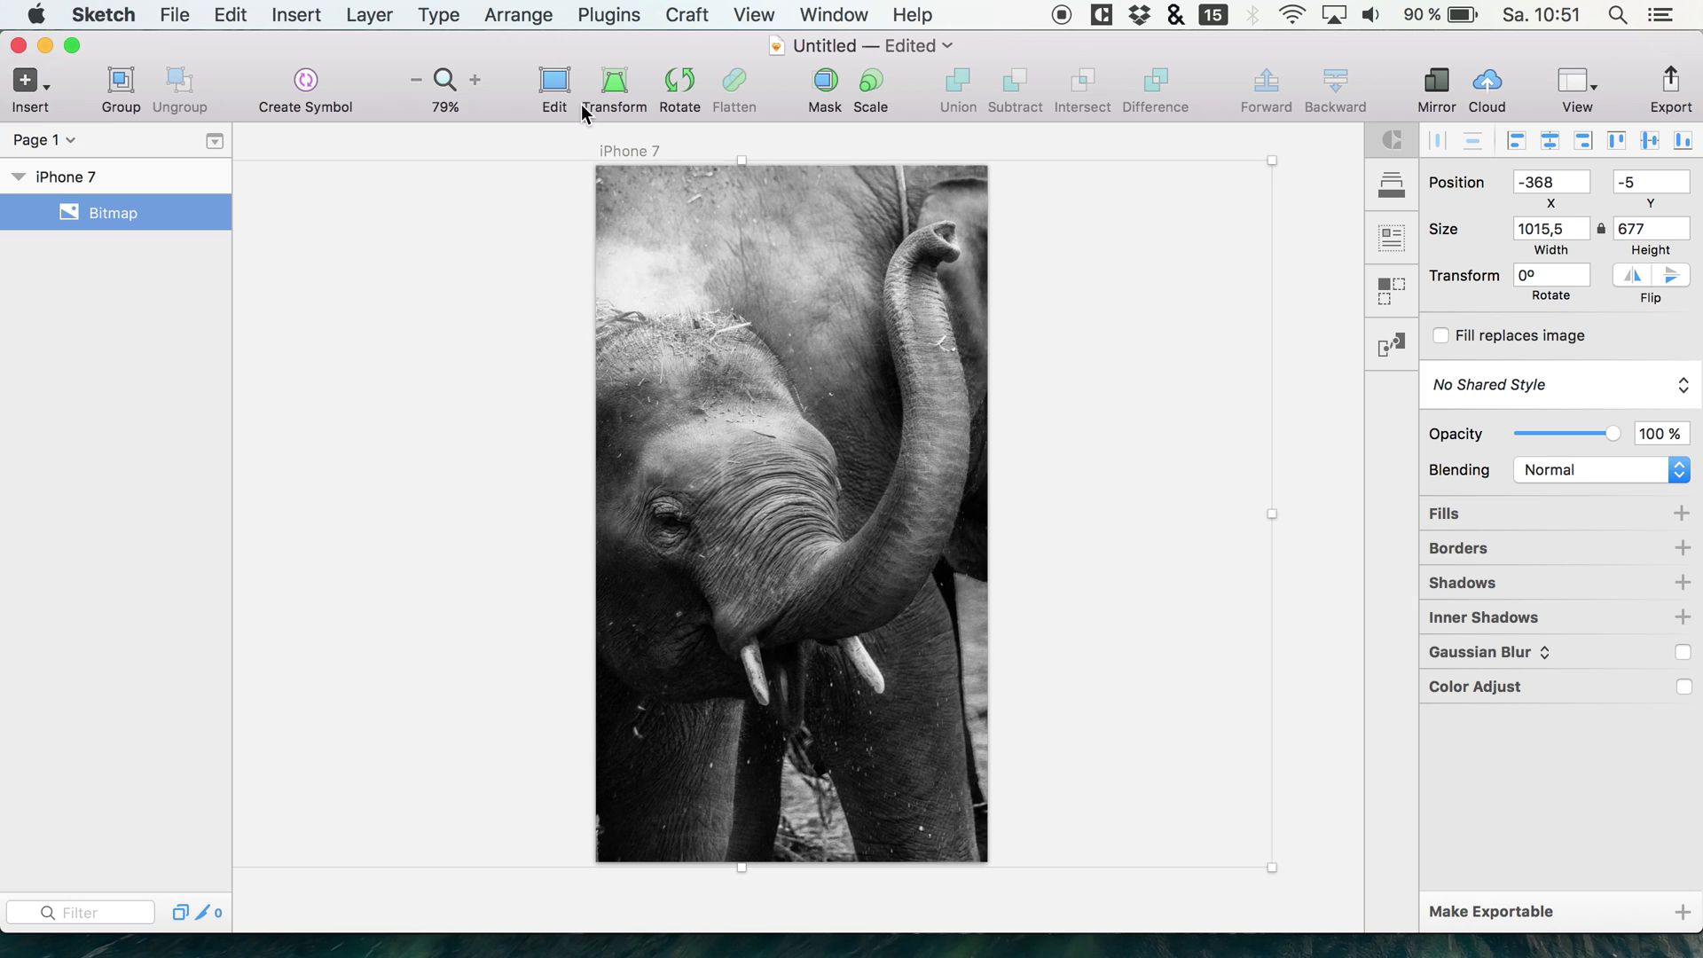
{"action": "left_click", "coordinate": [357, 158]}
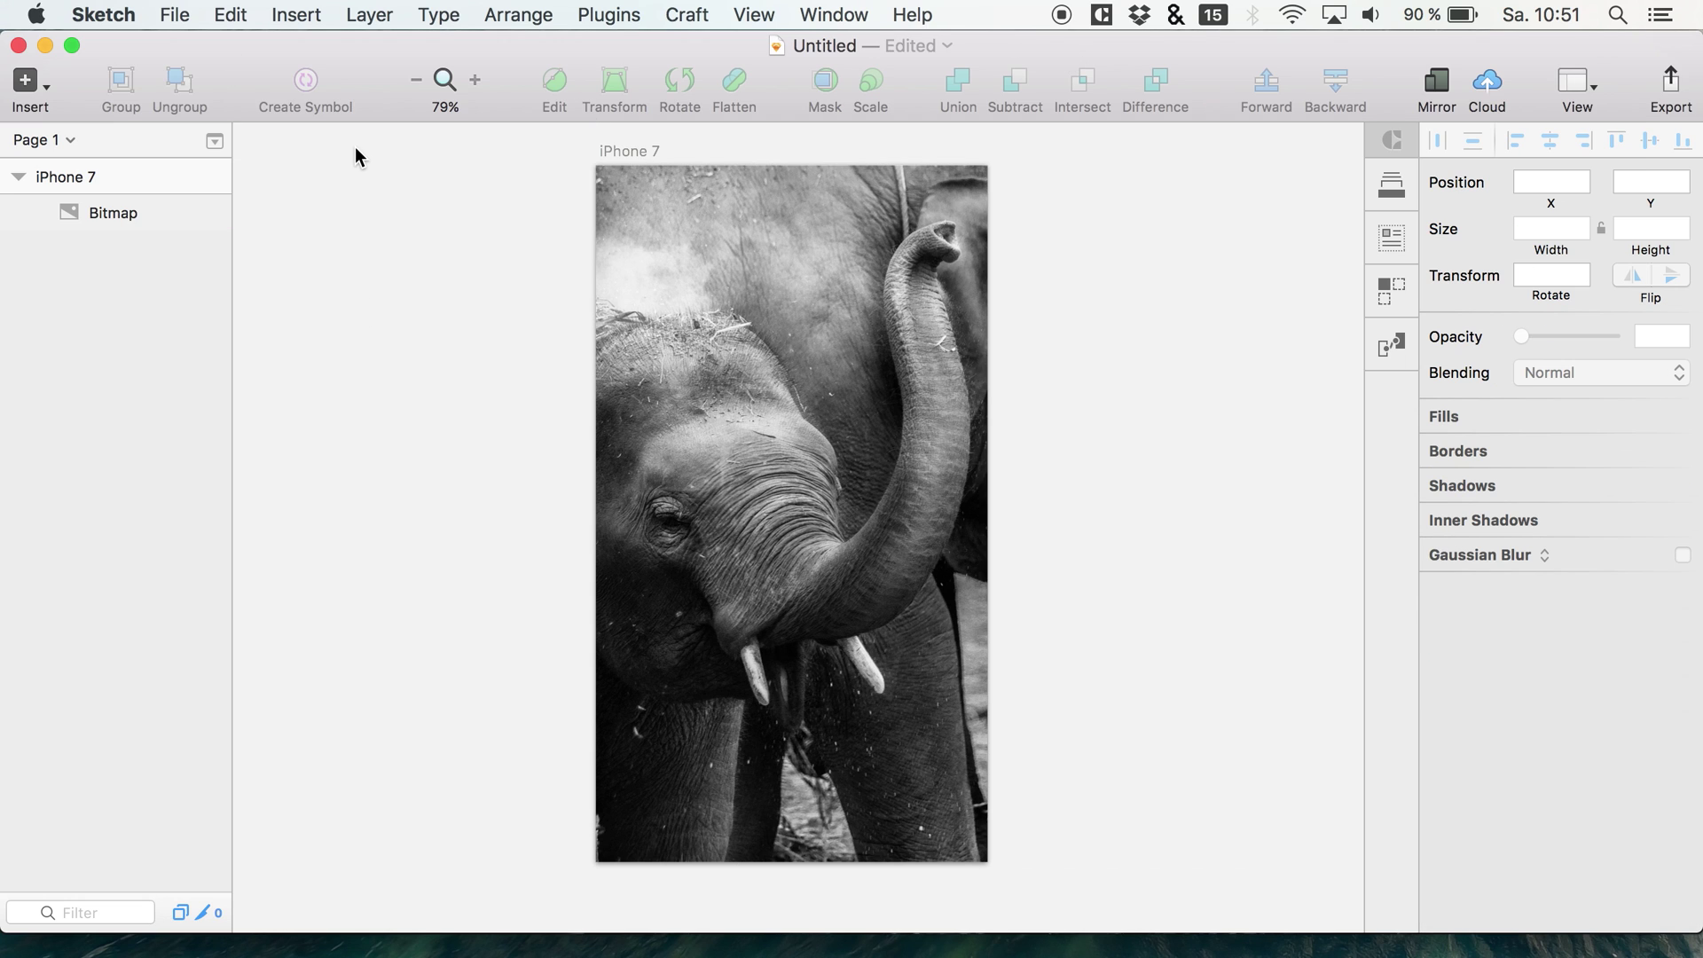
Open the iOS UI Design template, accepting the missing-fonts warning.
{"action": "left_click", "coordinate": [186, 13]}
{"action": "mouse_move", "coordinate": [201, 77]}
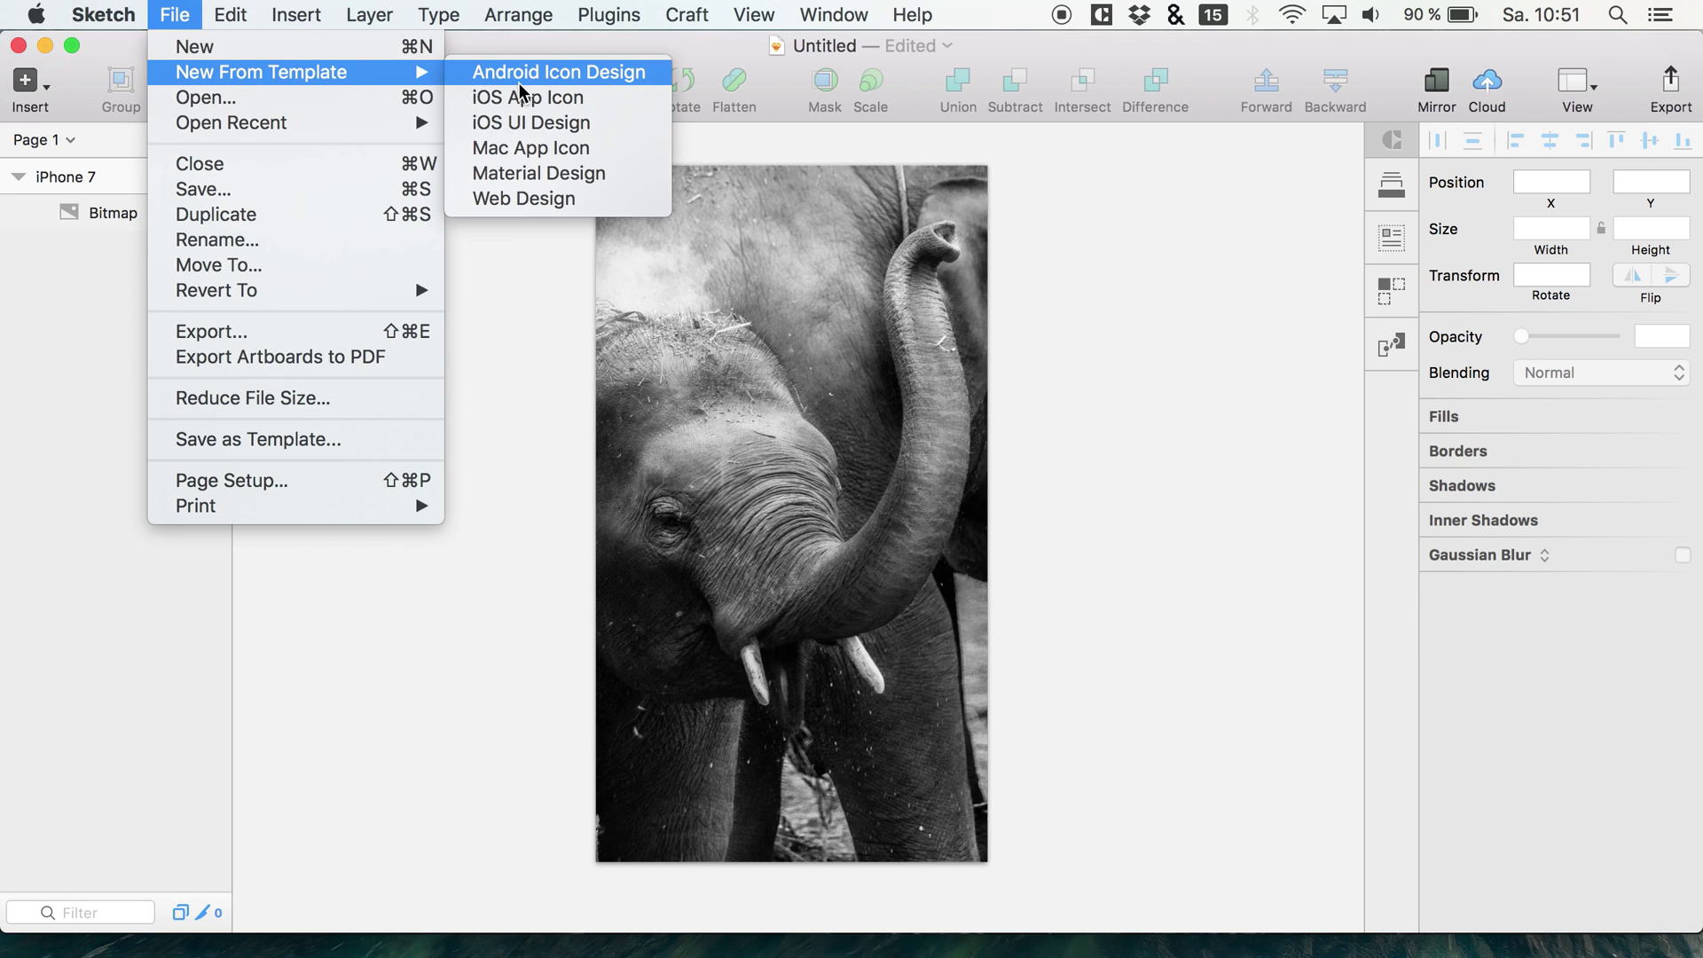
{"action": "left_click", "coordinate": [518, 124]}
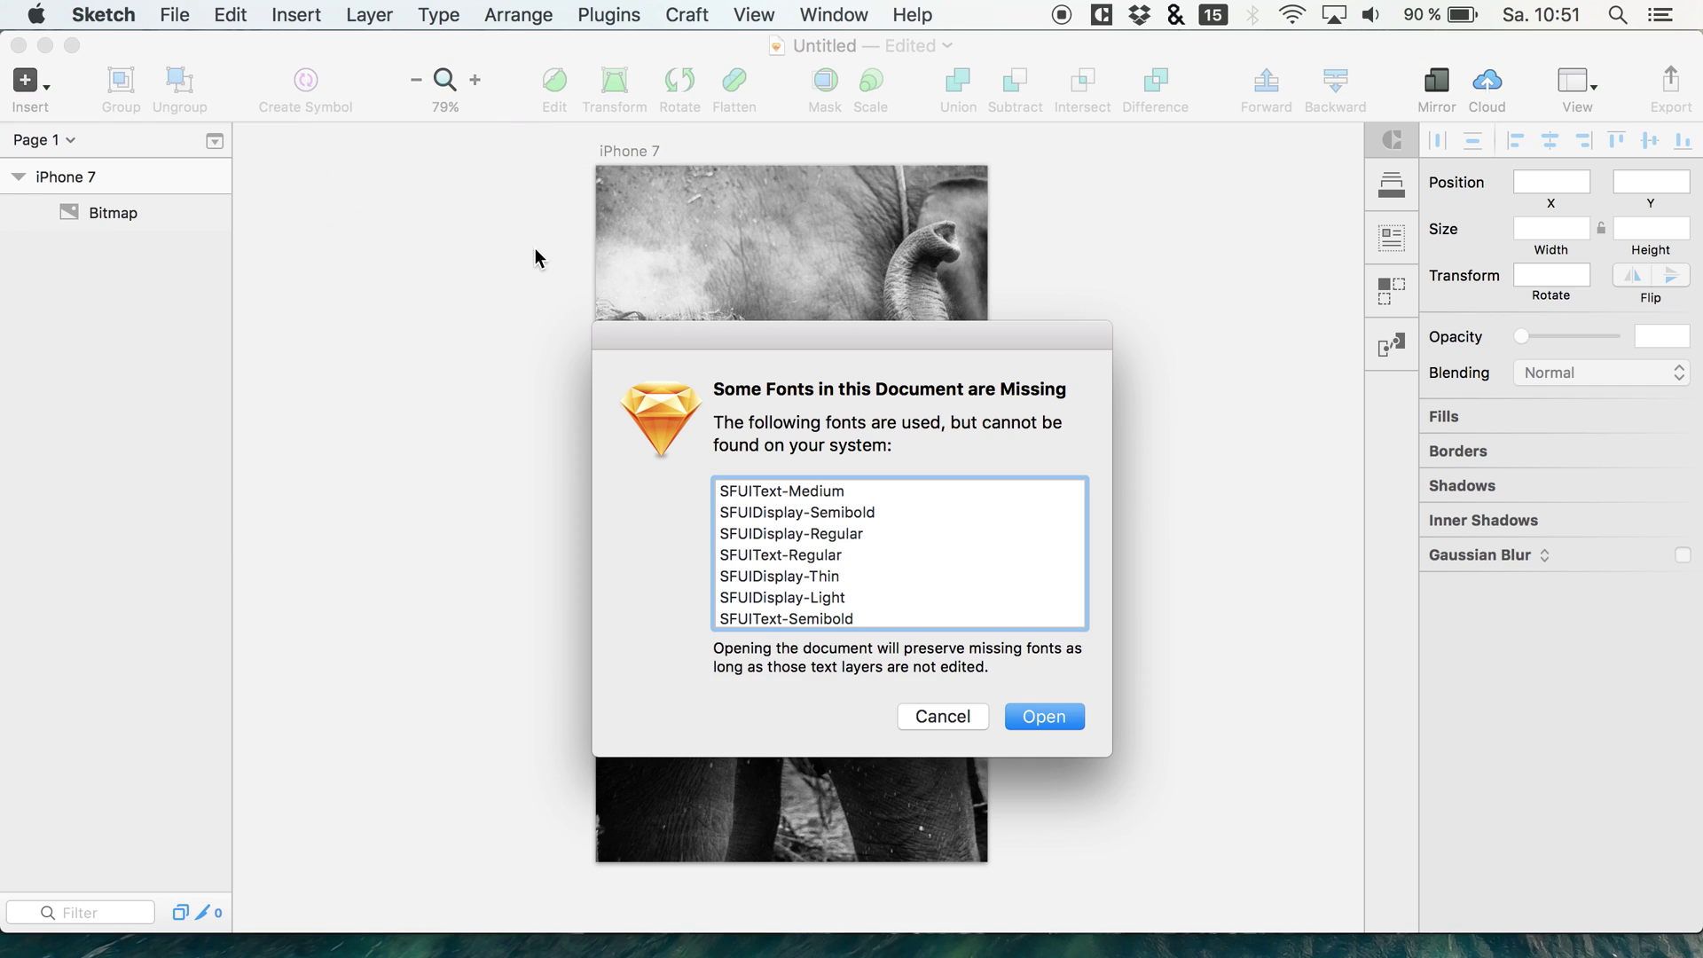
{"action": "left_click", "coordinate": [1044, 716]}
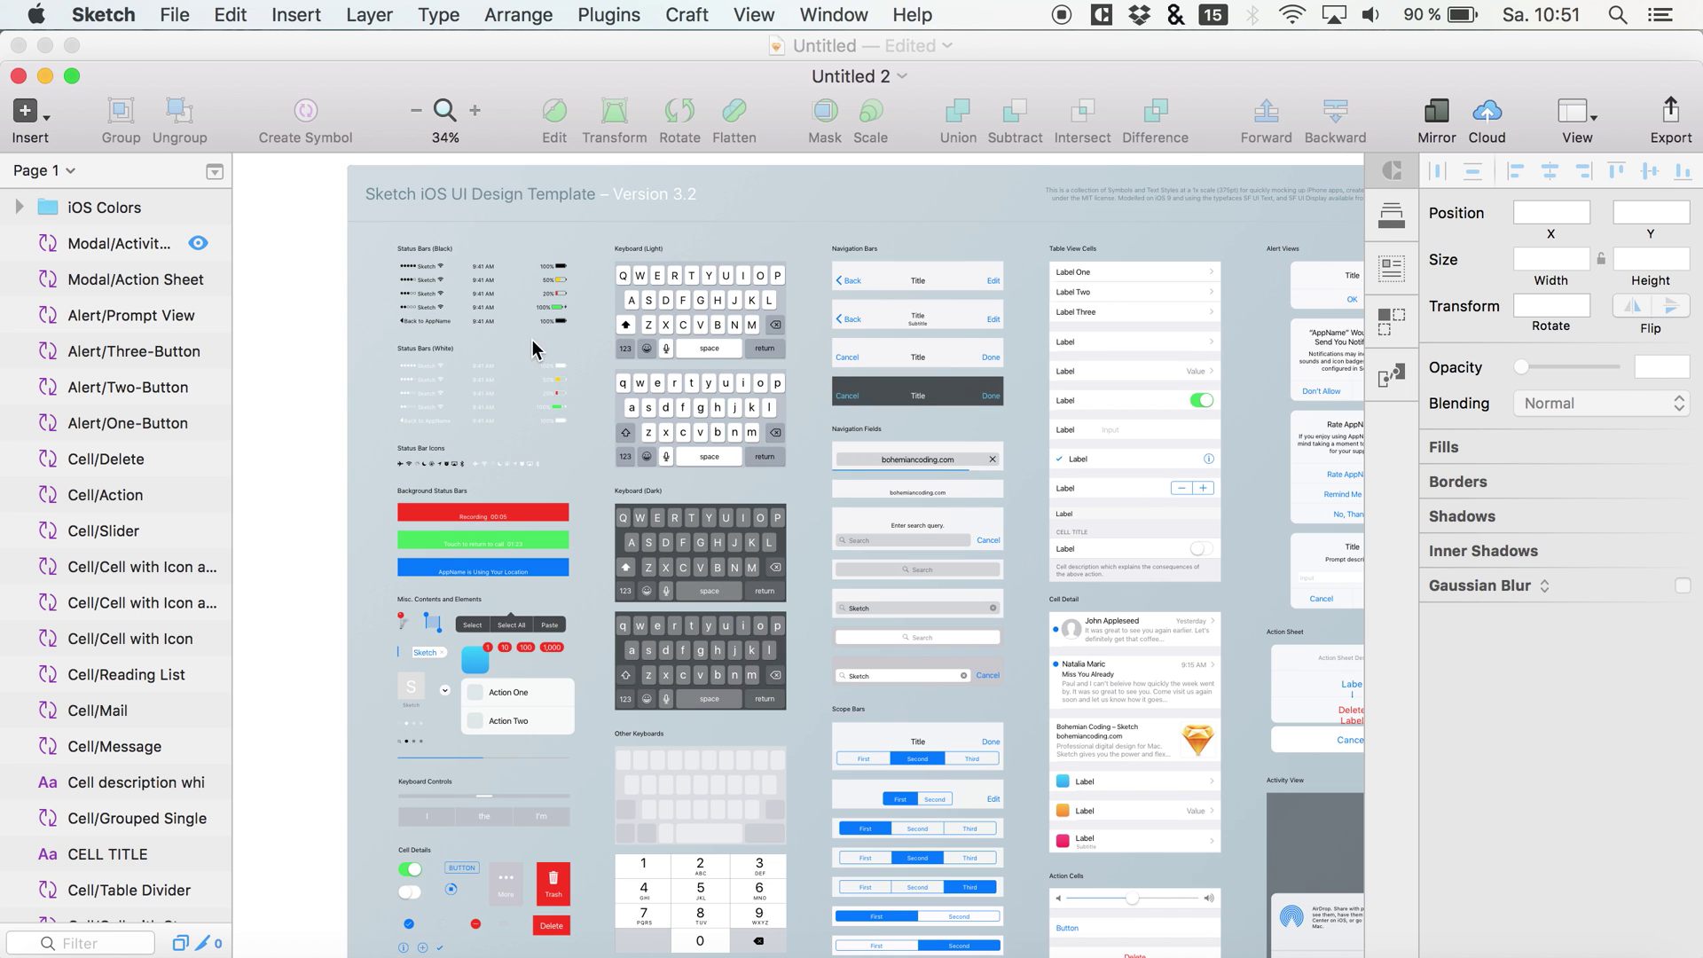
Copy the white status bar showing 100% from the template.
{"action": "scroll", "coordinate": [423, 413], "scroll_direction": "up", "scroll_amount": 3}
{"action": "left_click", "coordinate": [423, 415]}
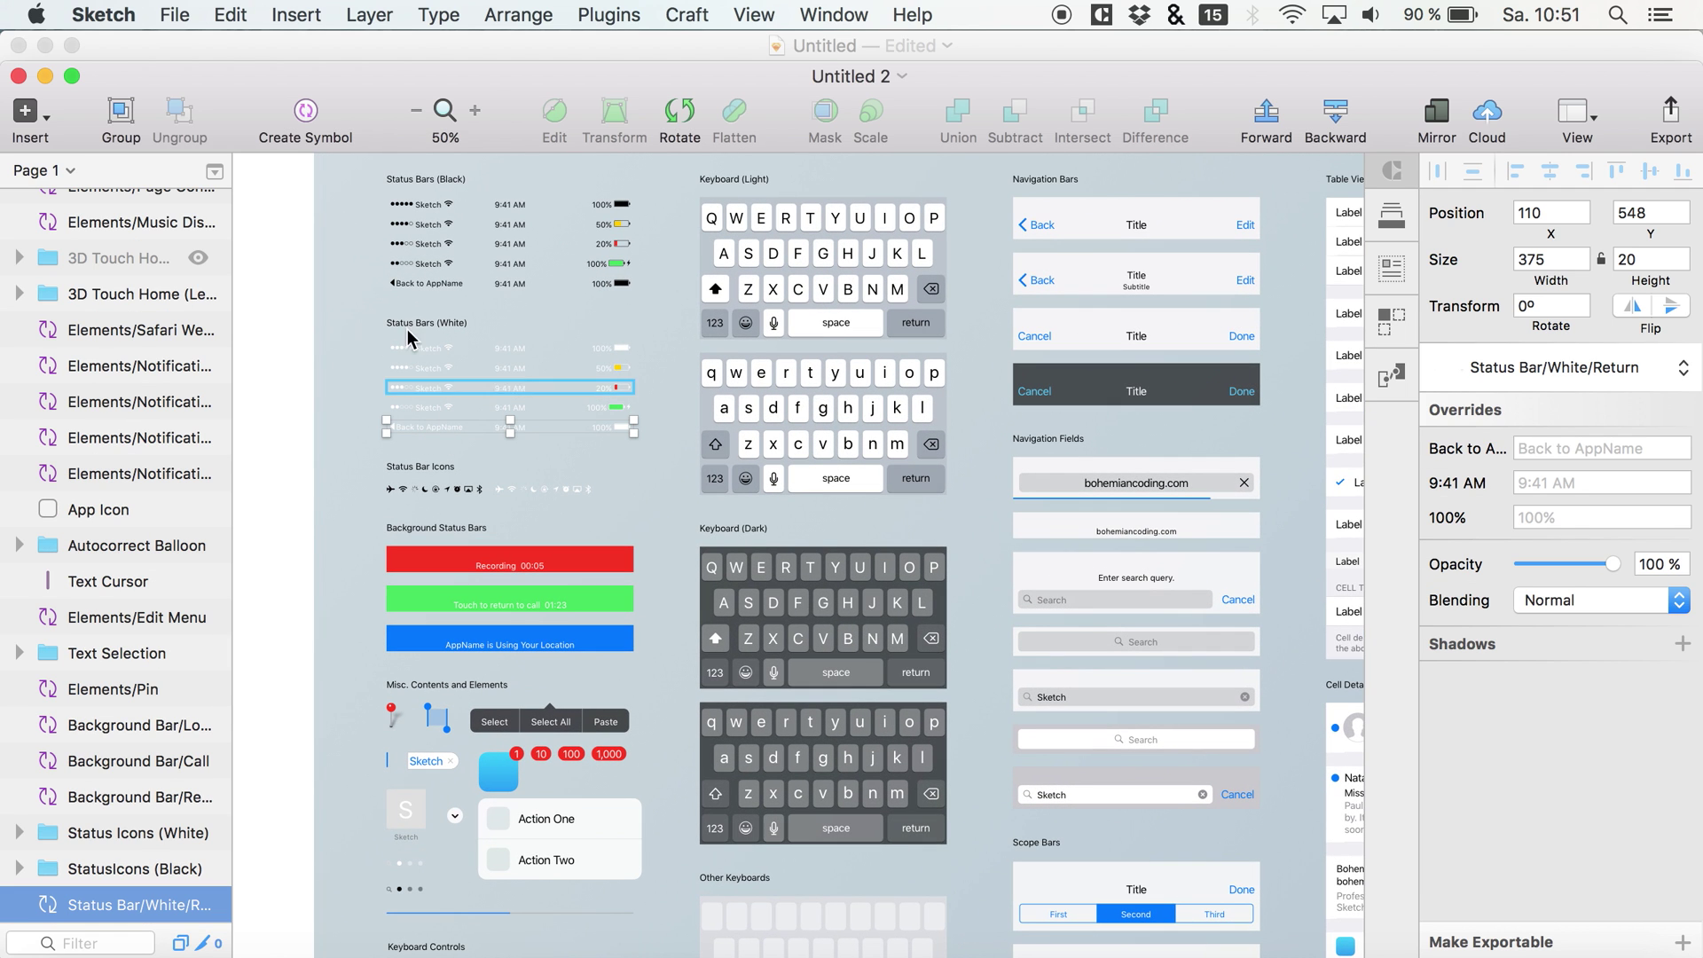
{"action": "left_click", "coordinate": [426, 350]}
{"action": "key", "text": "super+c"}
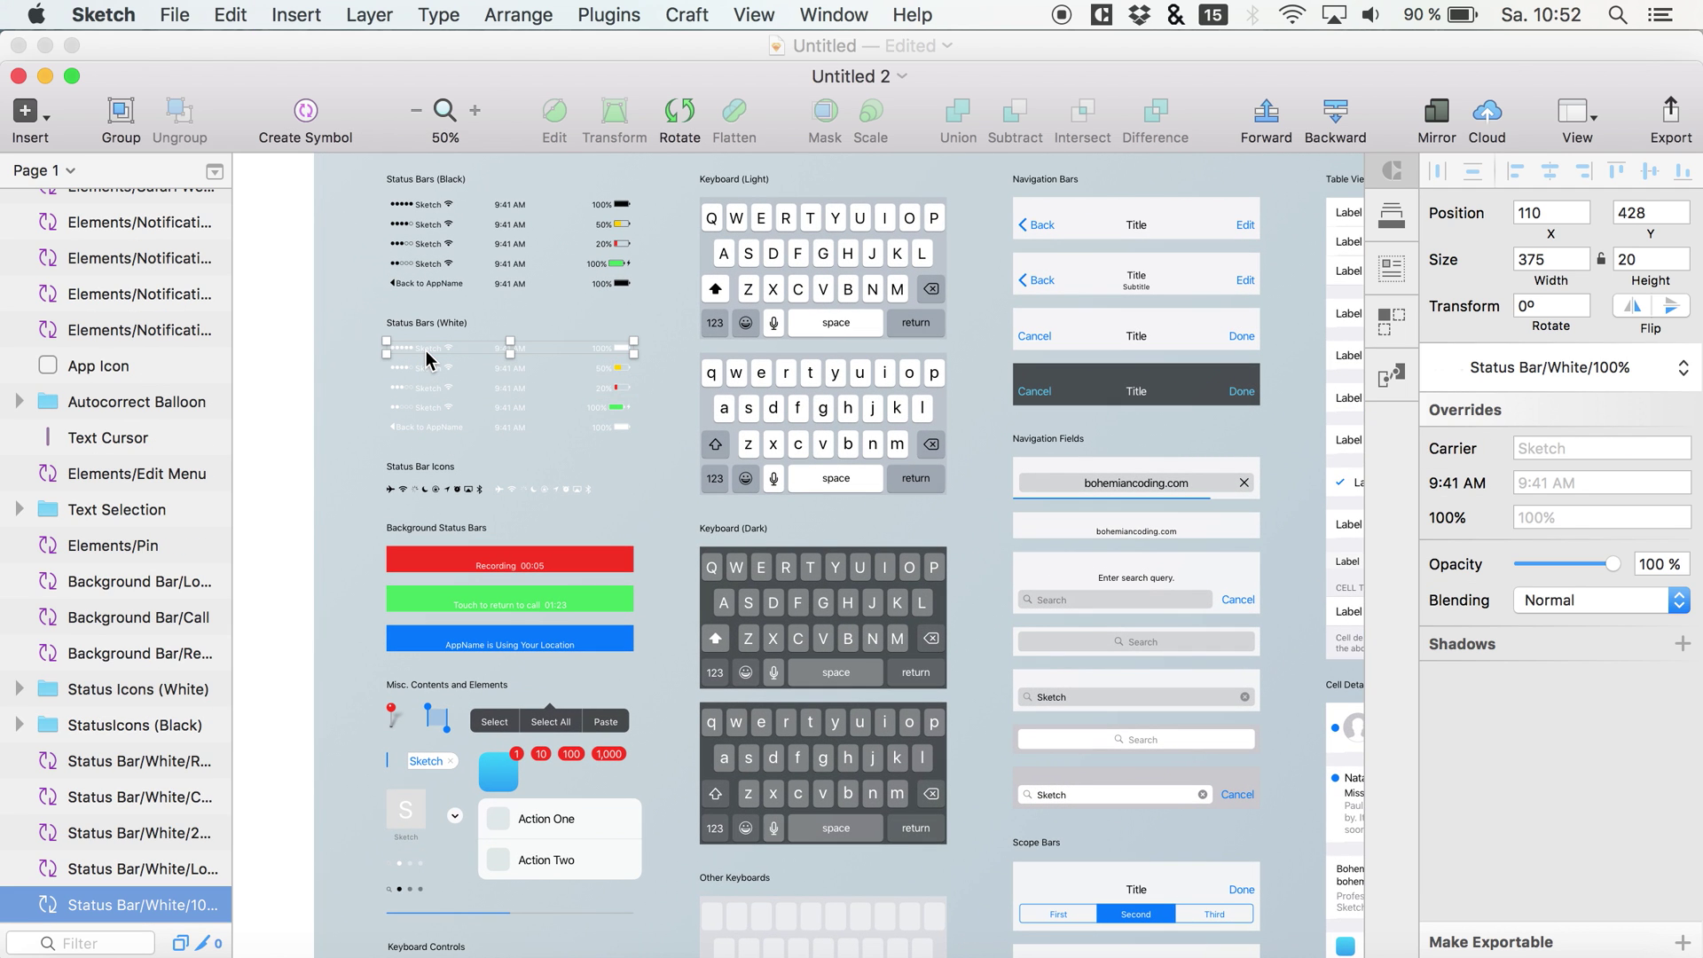
Switch back to the elephant document window.
{"action": "key", "text": "ctrl+Up"}
{"action": "left_click", "coordinate": [455, 720]}
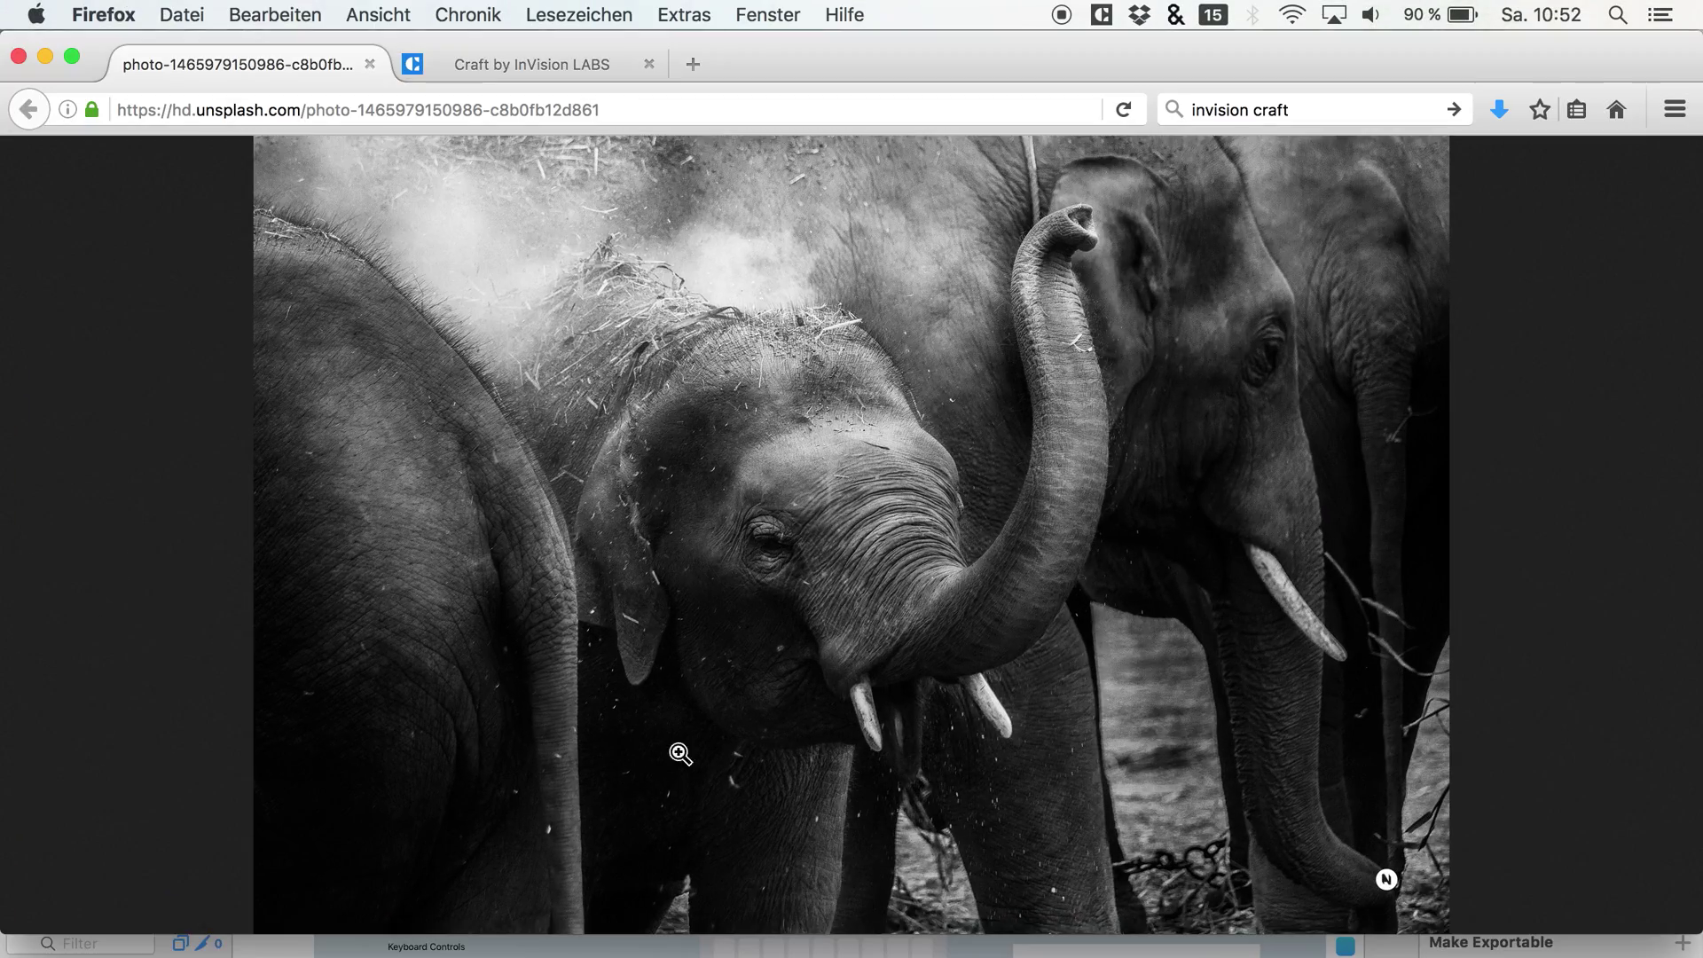
{"action": "key", "text": "ctrl+Up"}
{"action": "left_click", "coordinate": [554, 751]}
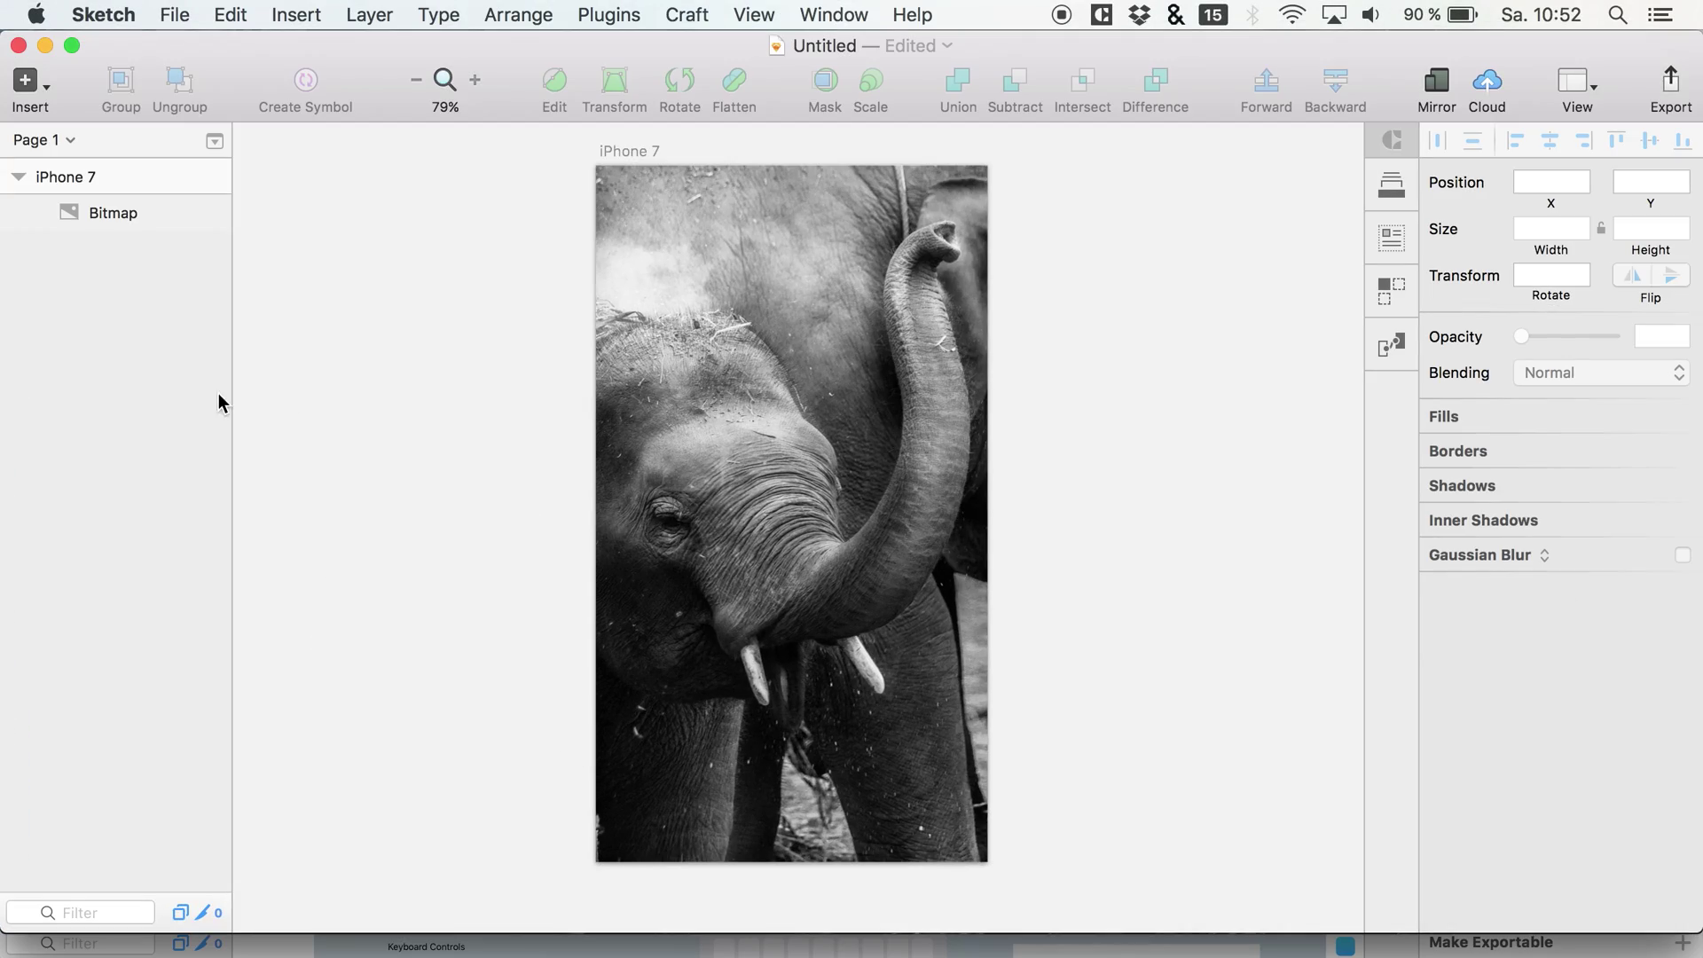
Paste the white status bar and align it to the artboard's top at 0, 0.
{"action": "left_click", "coordinate": [128, 221]}
{"action": "key", "text": "super+v"}
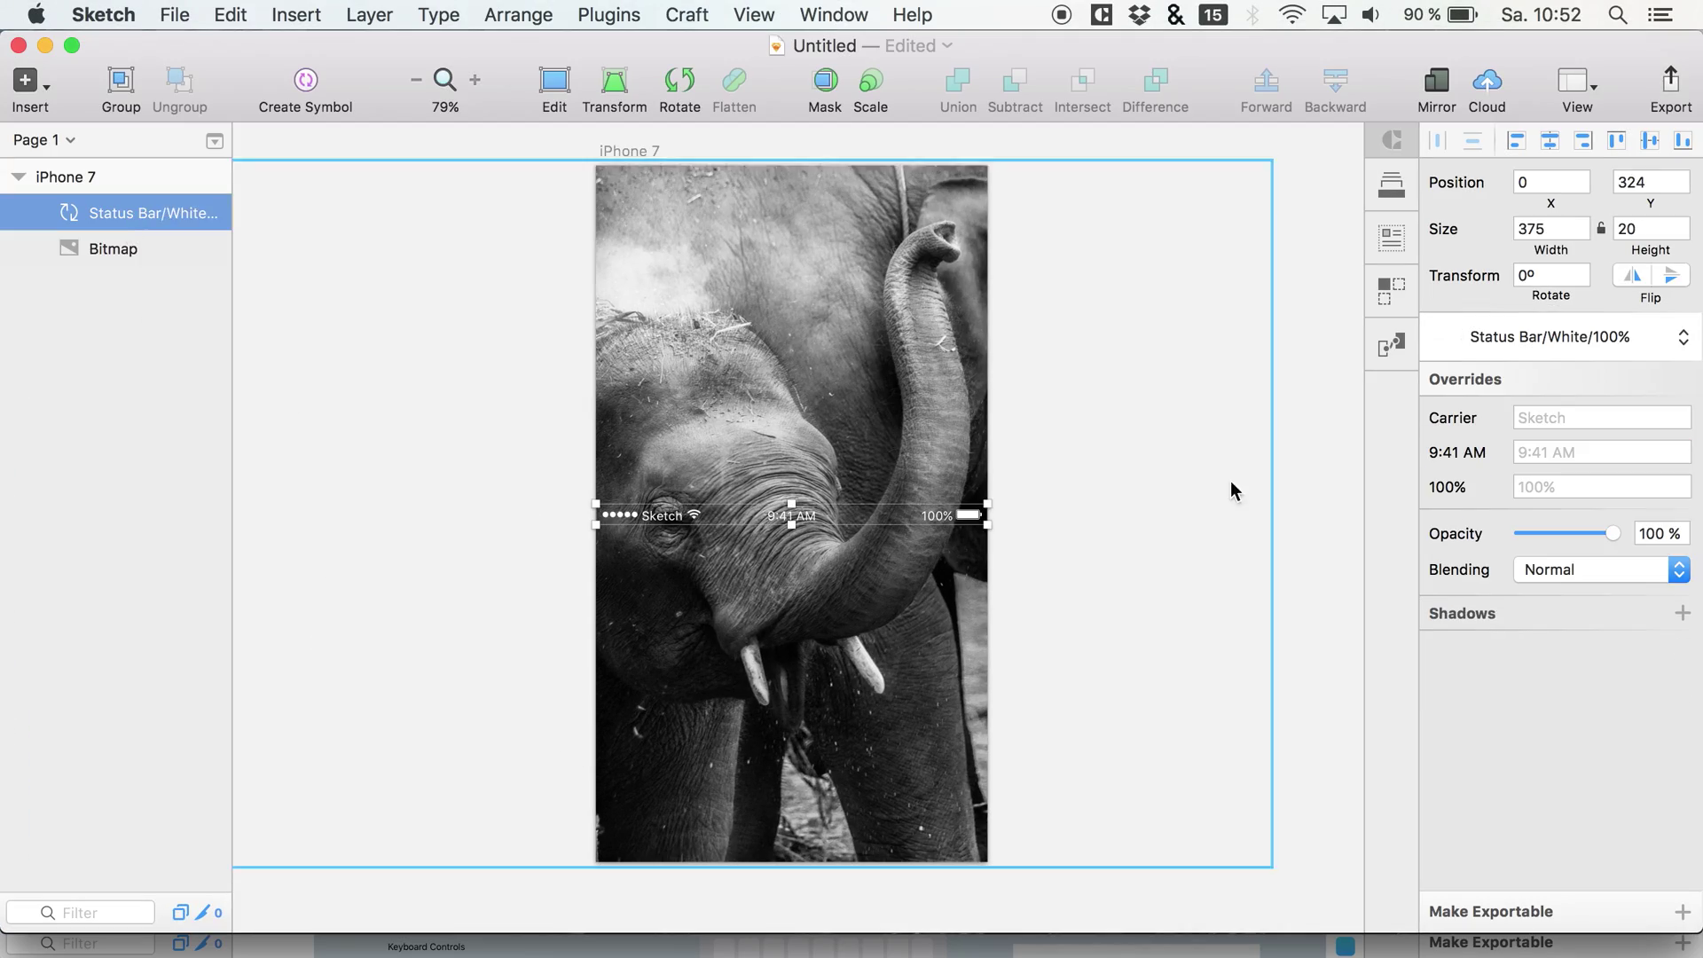
{"action": "left_click", "coordinate": [1616, 143]}
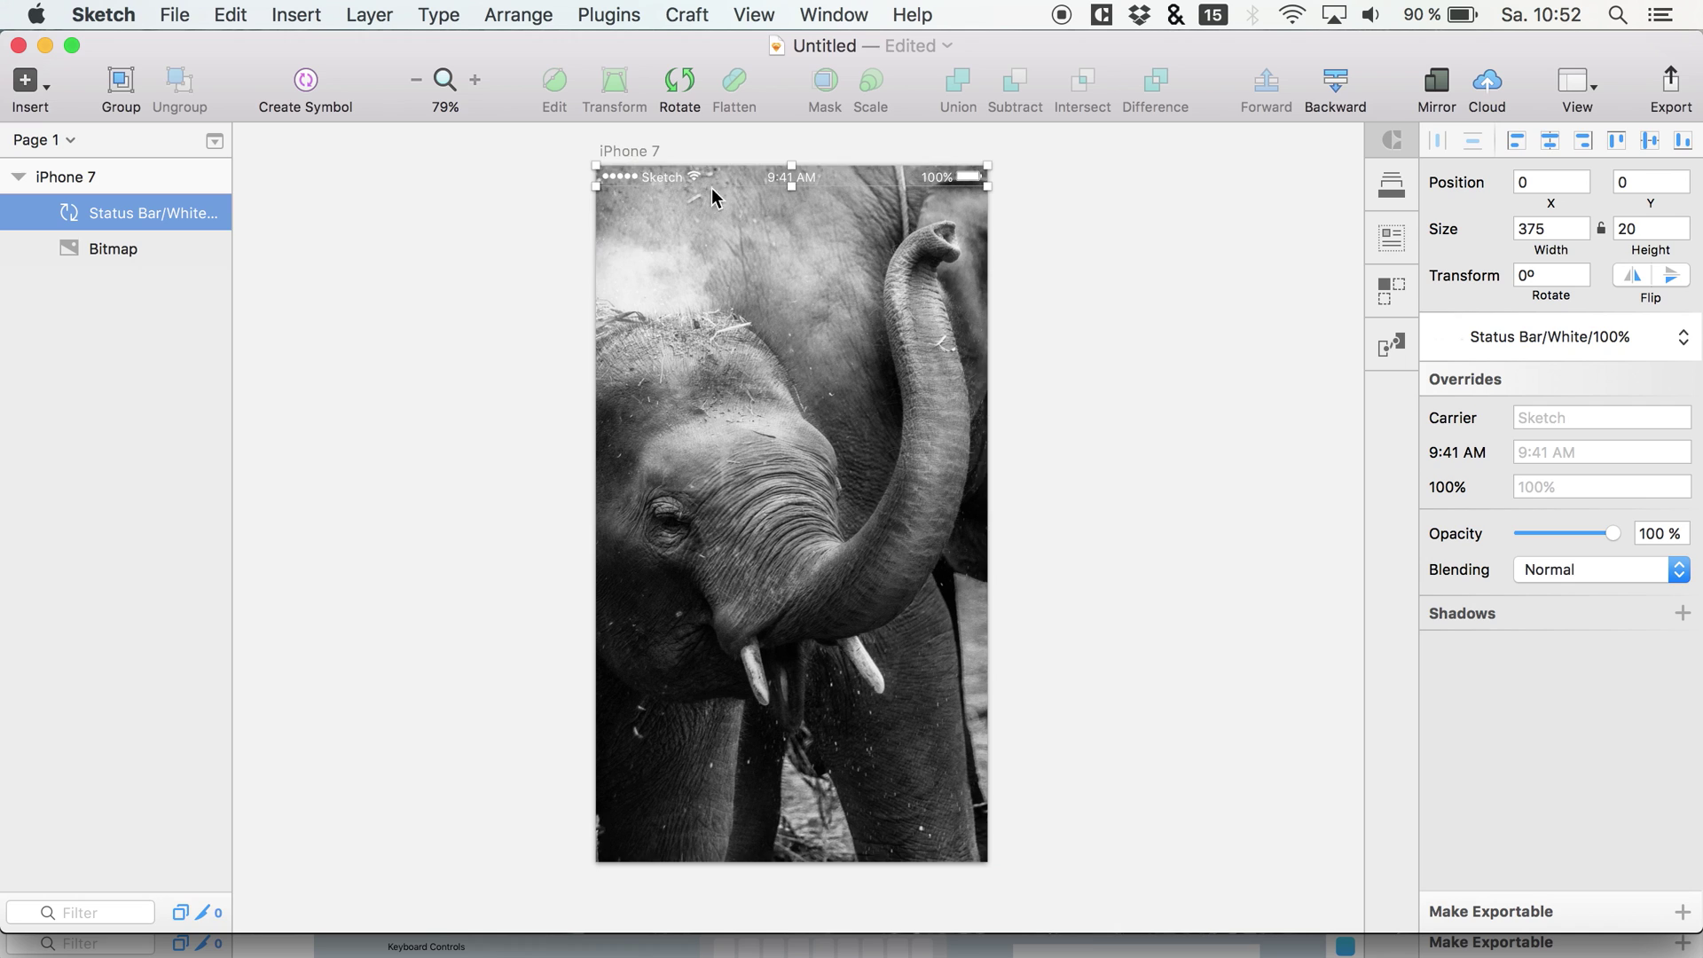
{"action": "left_click", "coordinate": [537, 150]}
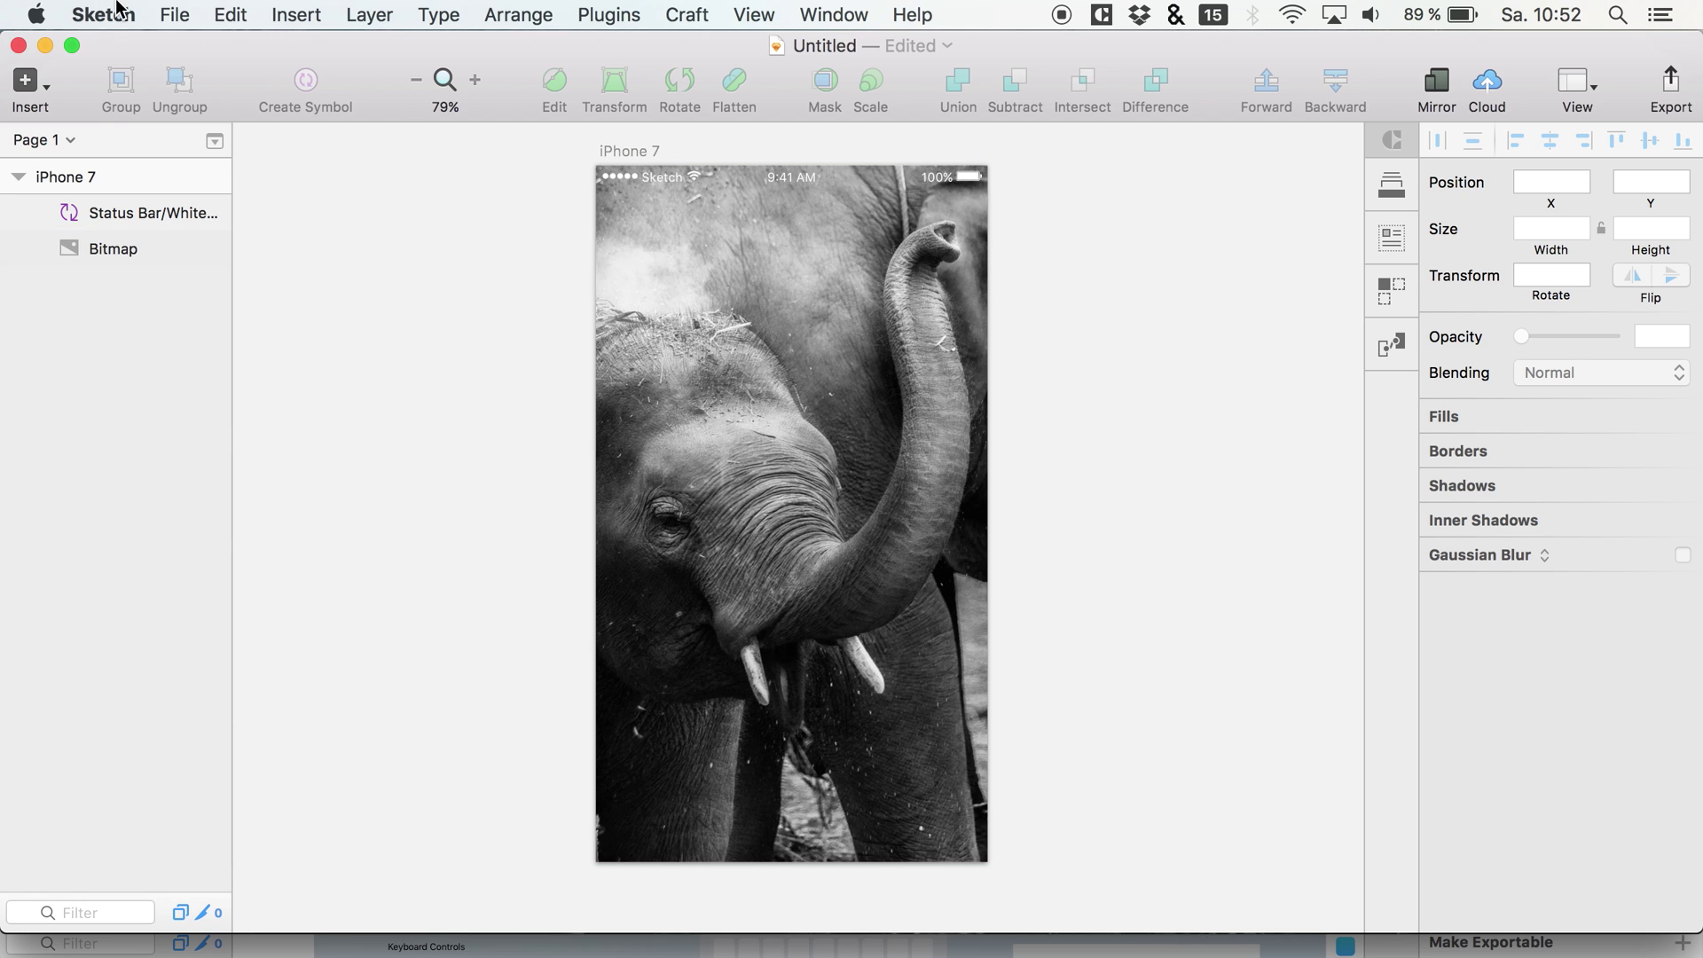
Open Material Design Icons.sketch from the recent files.
{"action": "left_click", "coordinate": [175, 14]}
{"action": "mouse_move", "coordinate": [302, 124]}
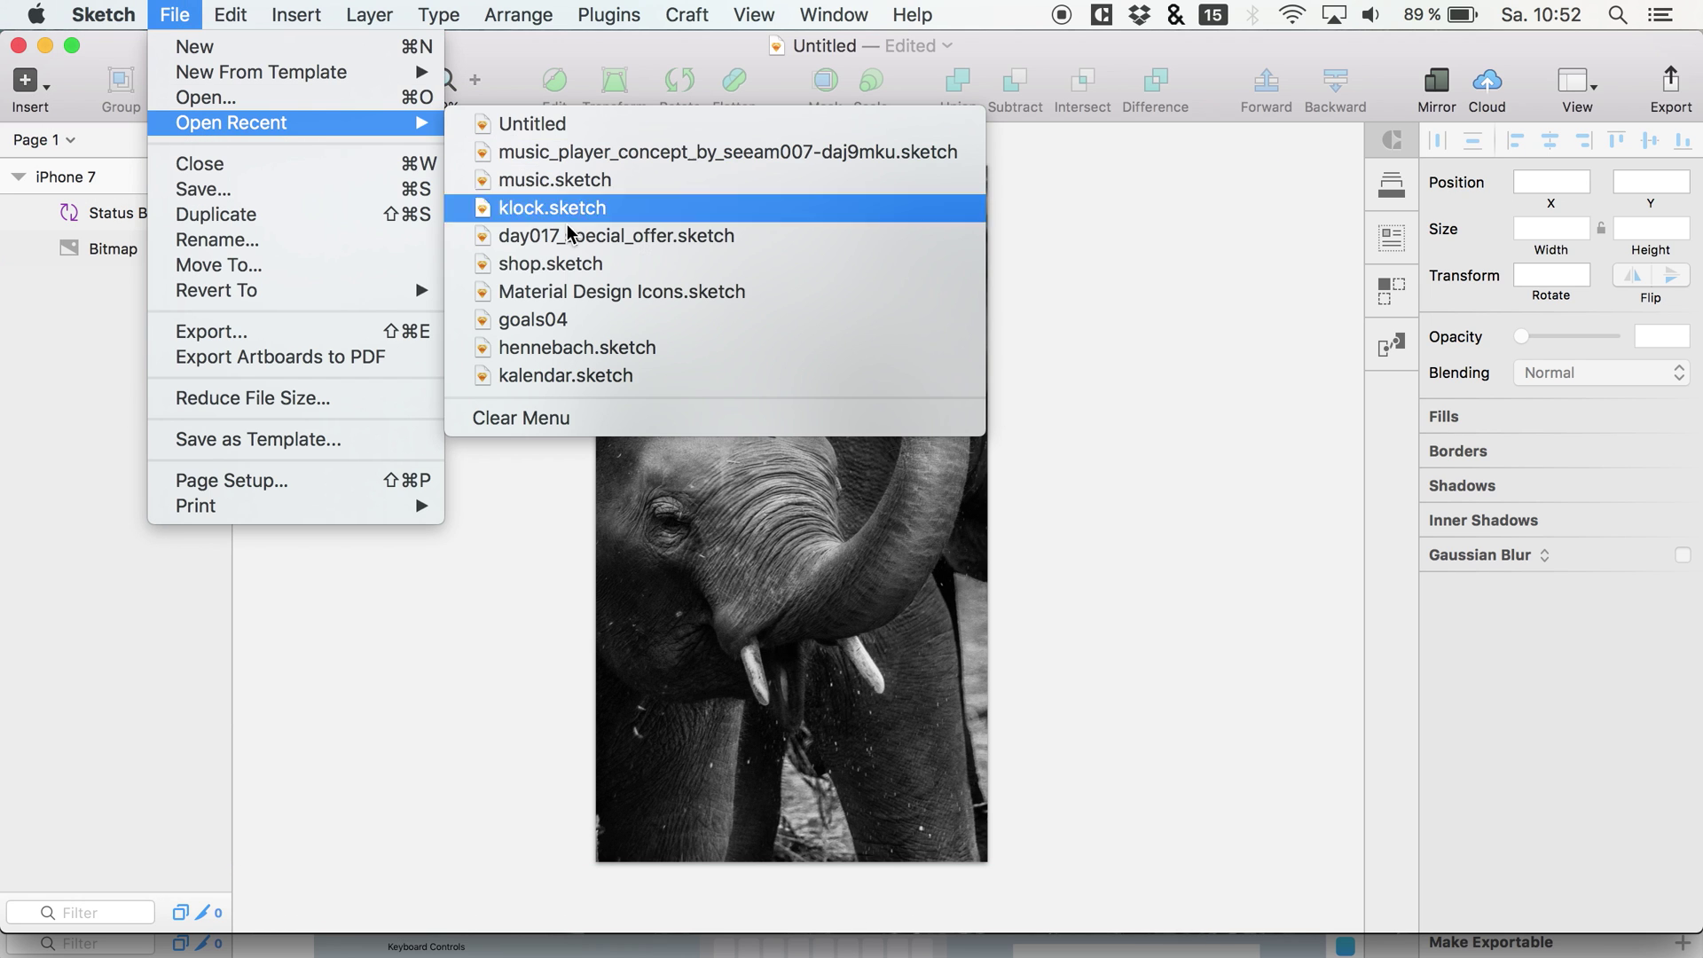
{"action": "left_click", "coordinate": [561, 293]}
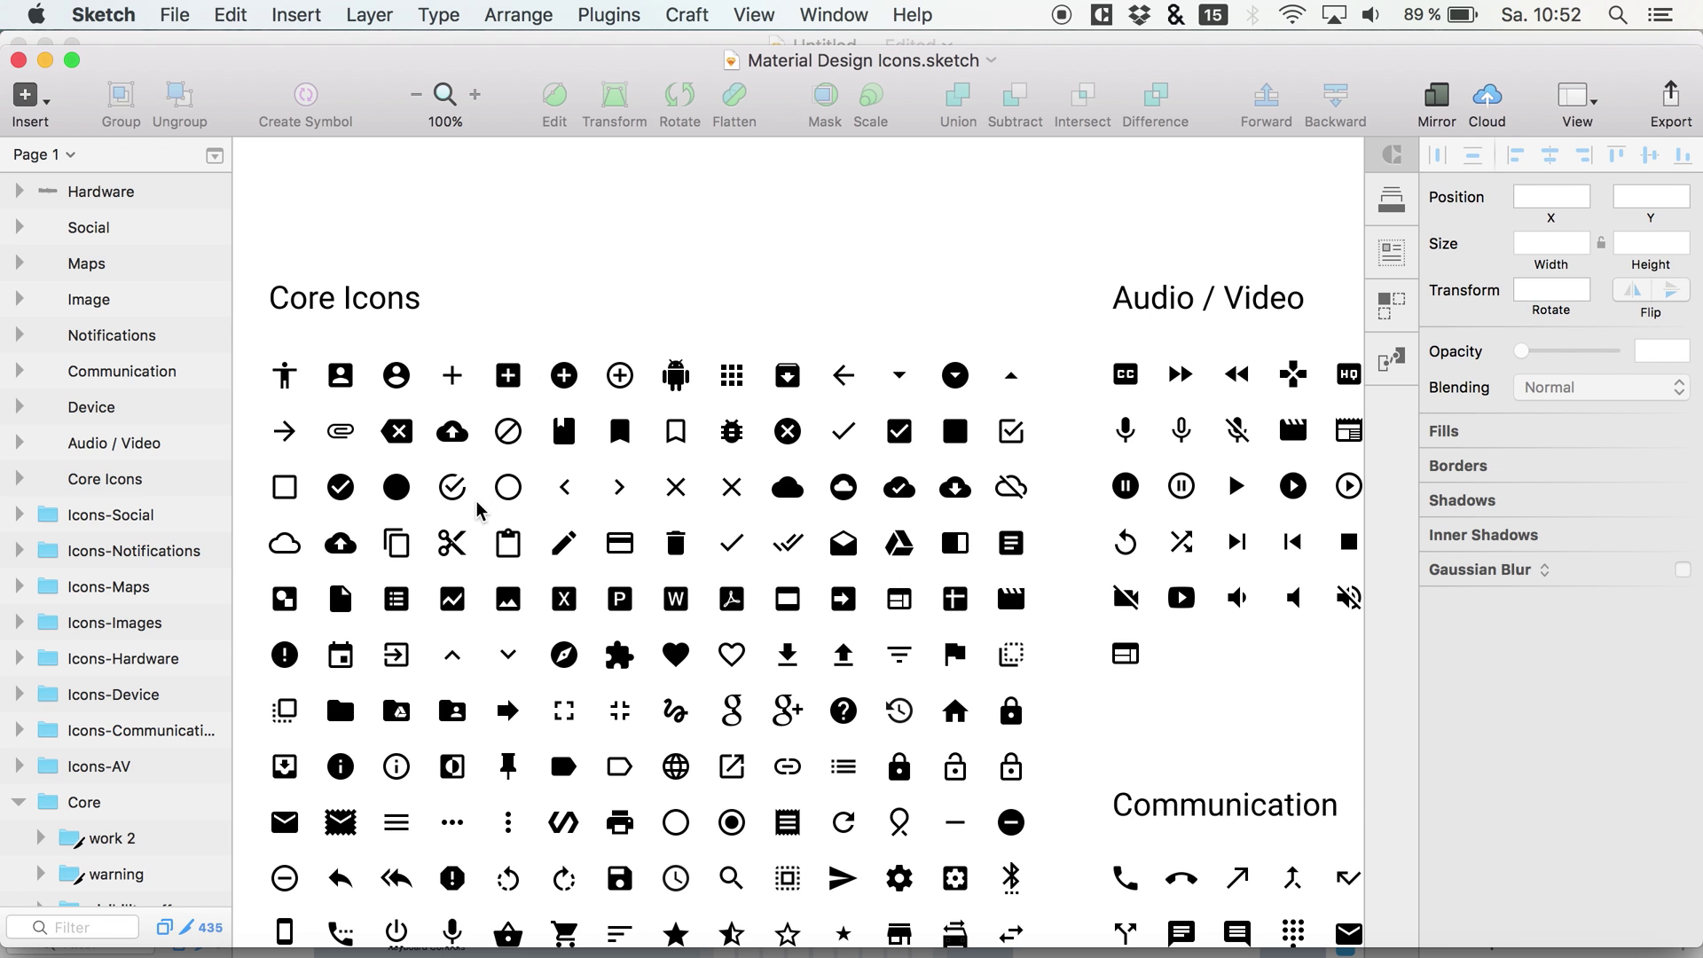
Copy the menu icon's inner Shape layer.
{"action": "scroll", "coordinate": [477, 511], "scroll_direction": "down", "scroll_amount": 3}
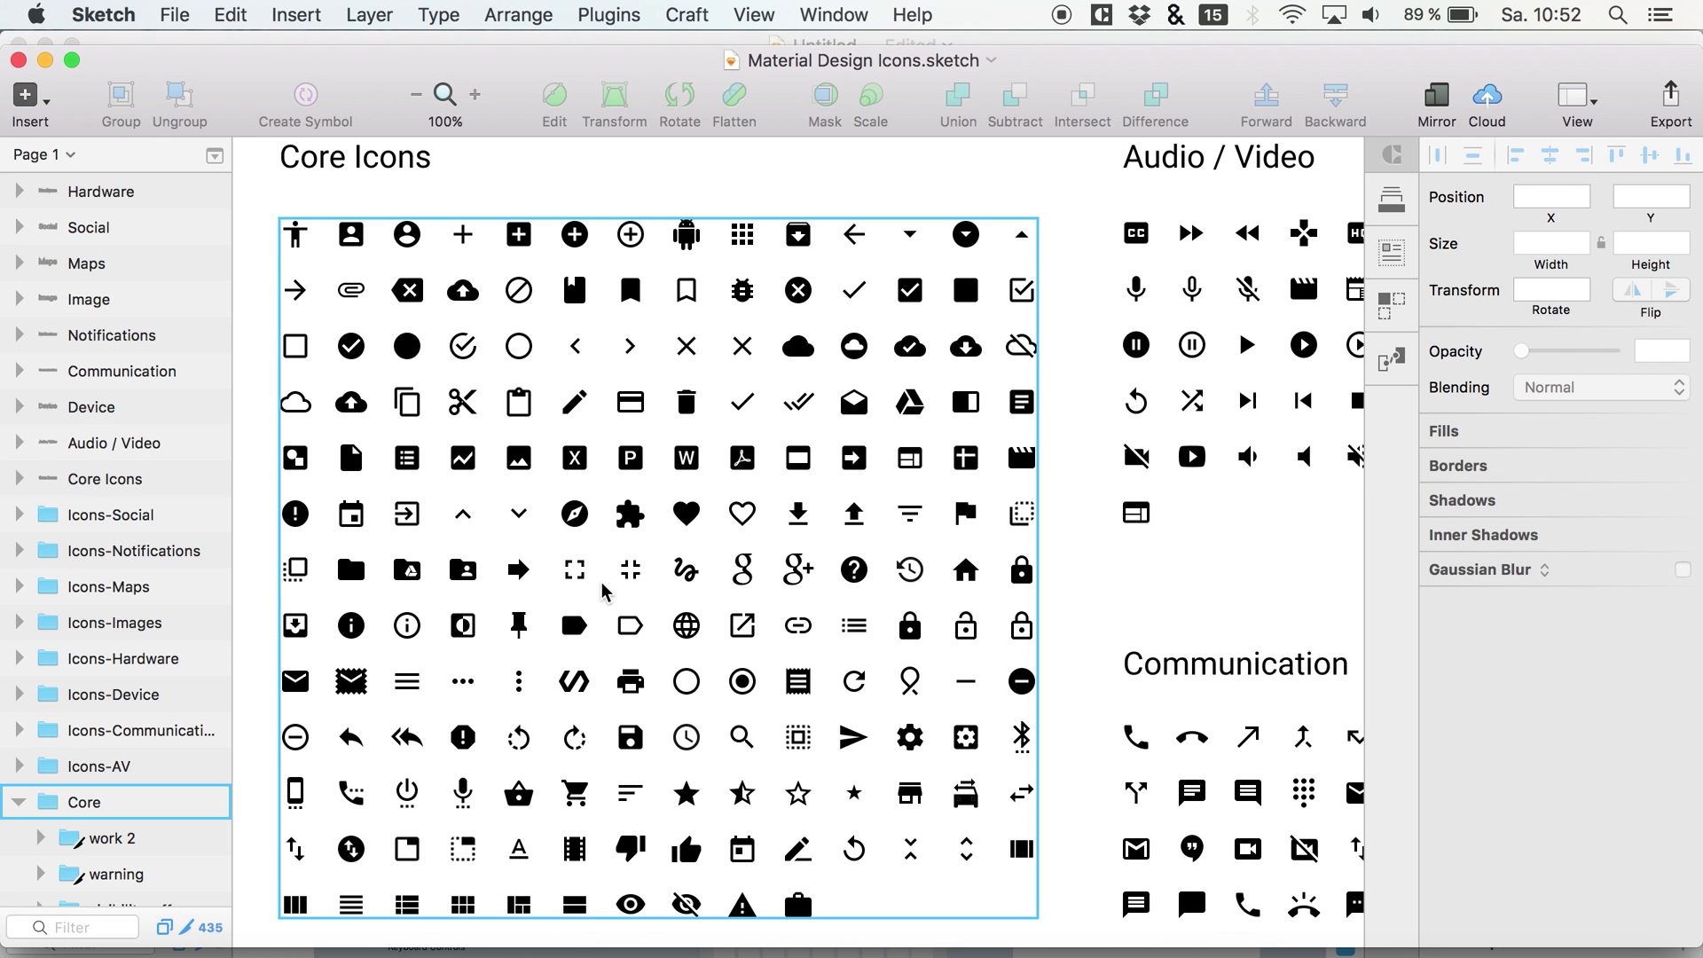
{"action": "double_click", "coordinate": [409, 683]}
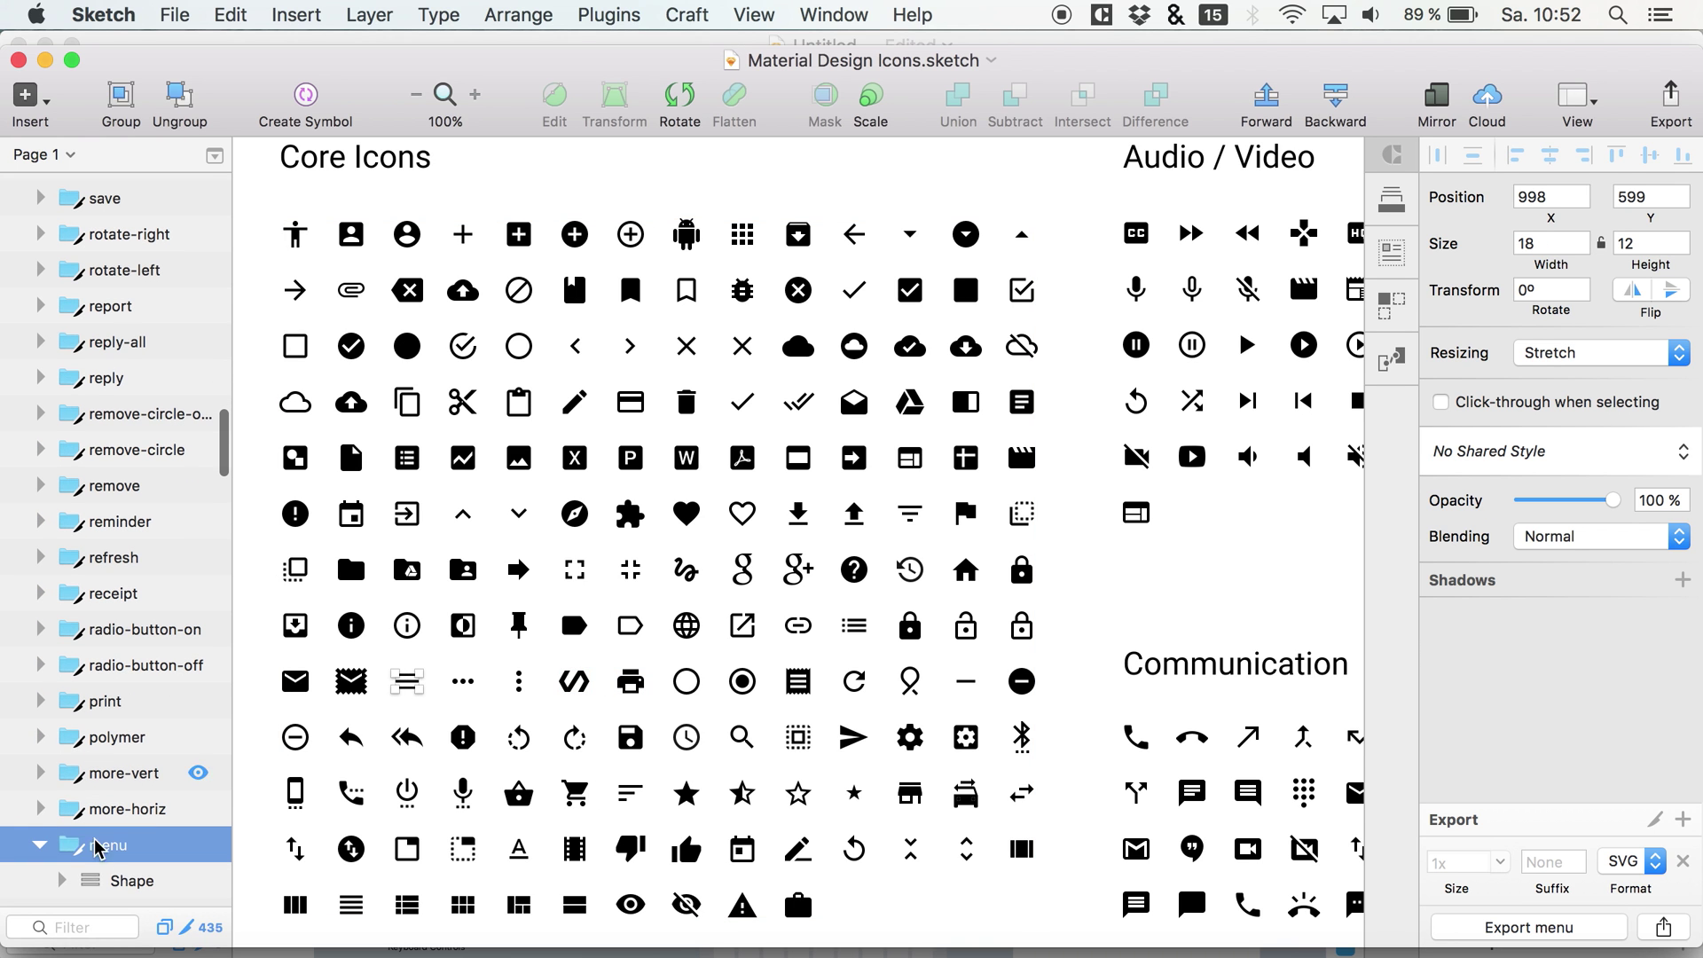
{"action": "left_click", "coordinate": [113, 881]}
{"action": "key", "text": "super+c"}
Close the elephant photo tab in Firefox, leaving only the Craft page.
{"action": "key", "text": "ctrl+Up"}
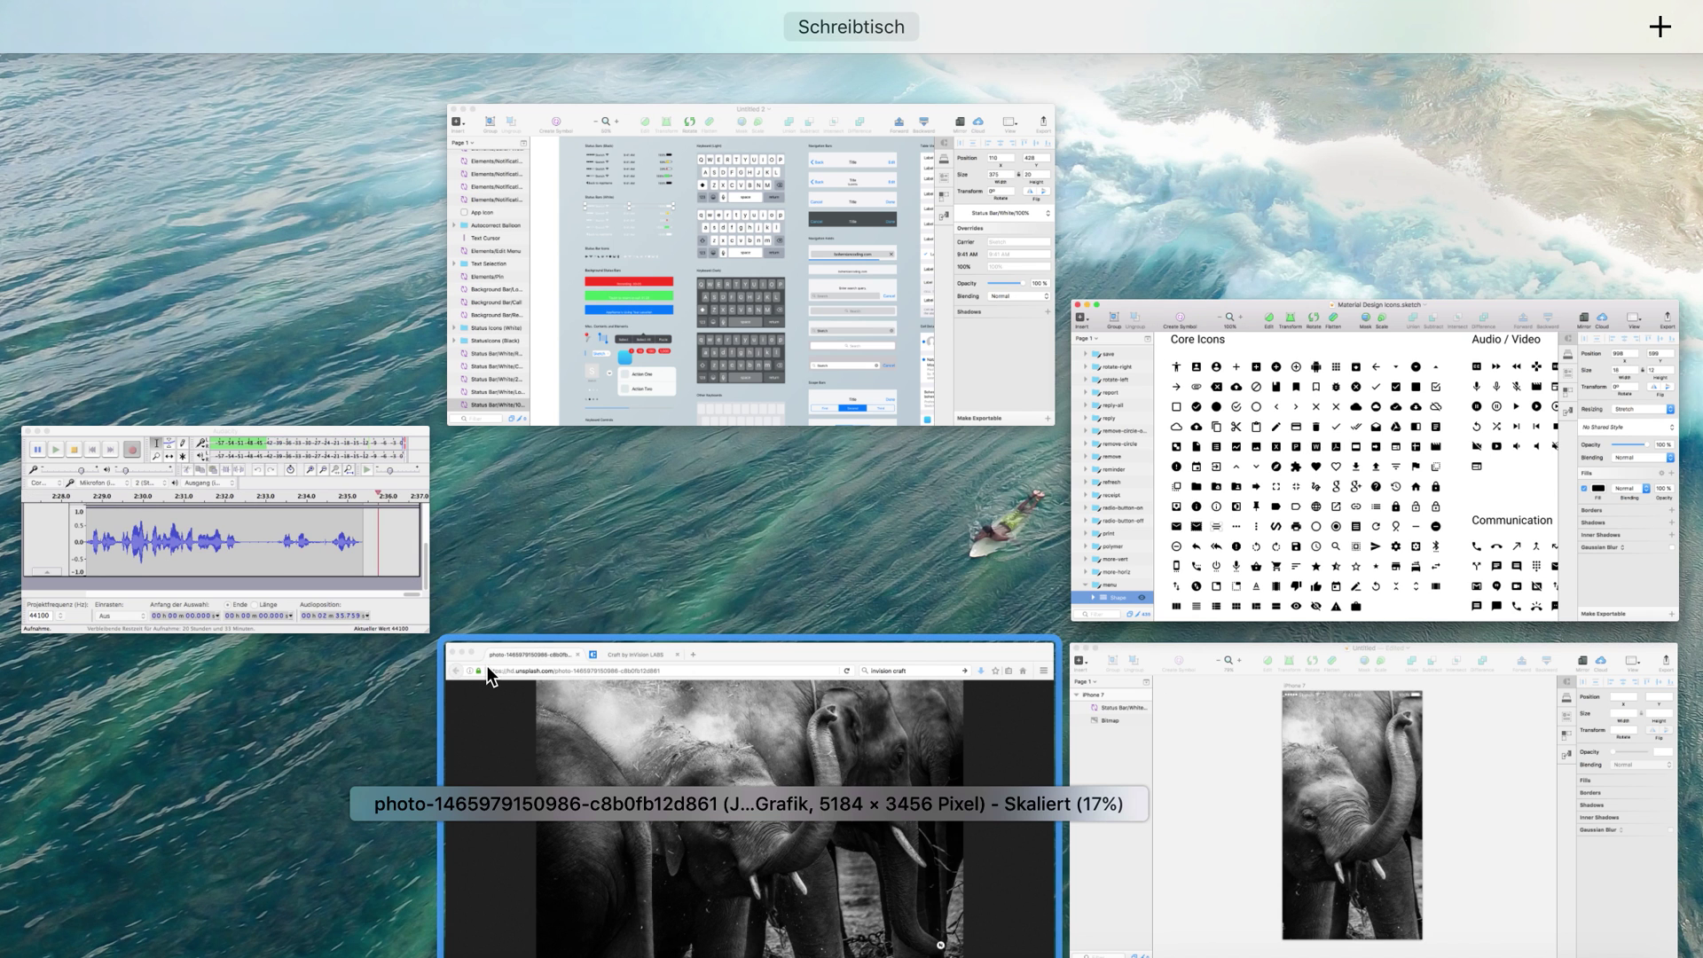
{"action": "left_click", "coordinate": [880, 679]}
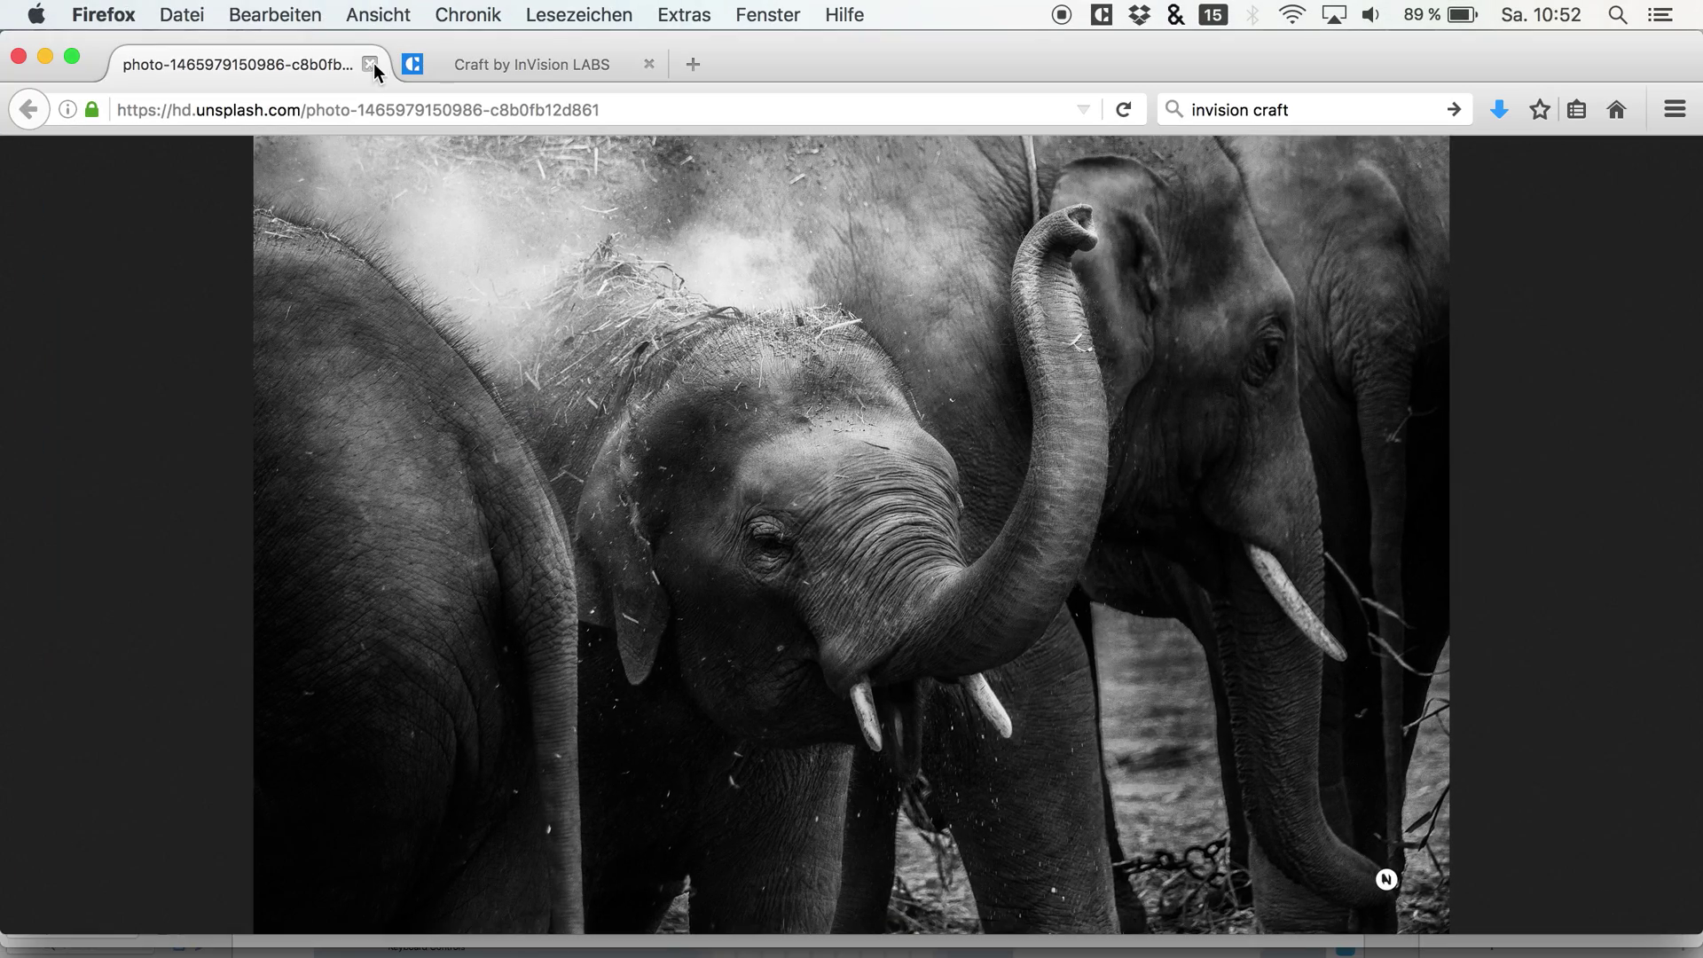
{"action": "left_click", "coordinate": [381, 67]}
{"action": "key", "text": "ctrl+Up"}
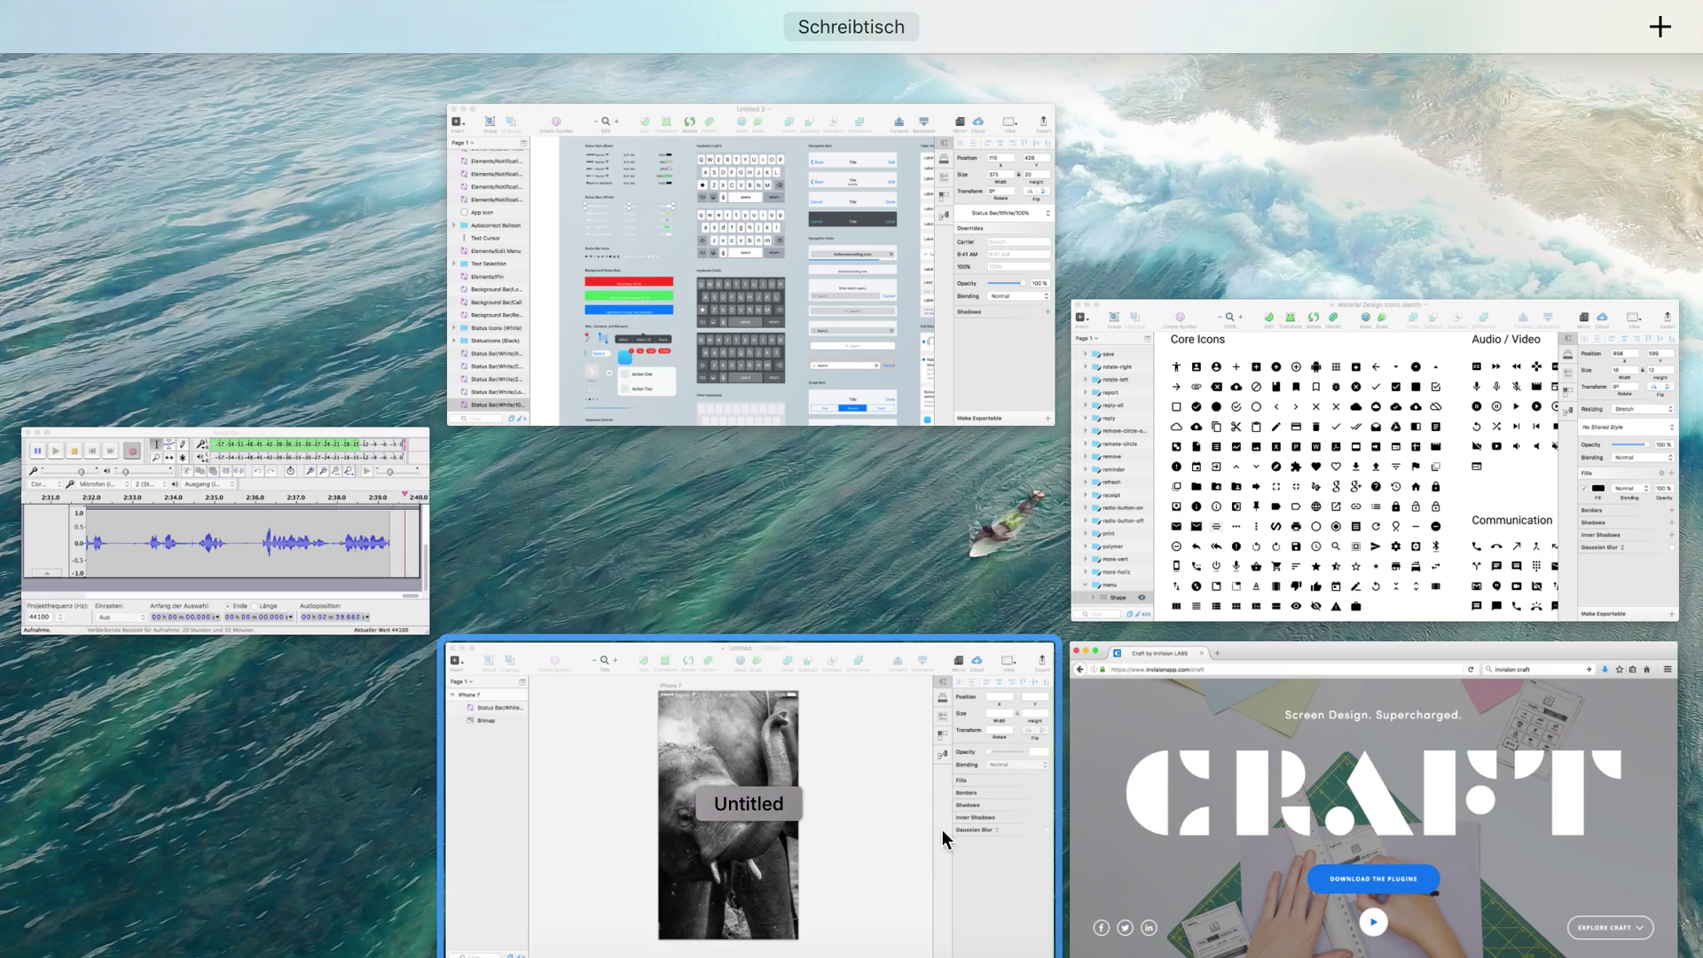
Quit Firefox from its Dock menu.
{"action": "left_click", "coordinate": [1130, 806]}
{"action": "right_click", "coordinate": [142, 949]}
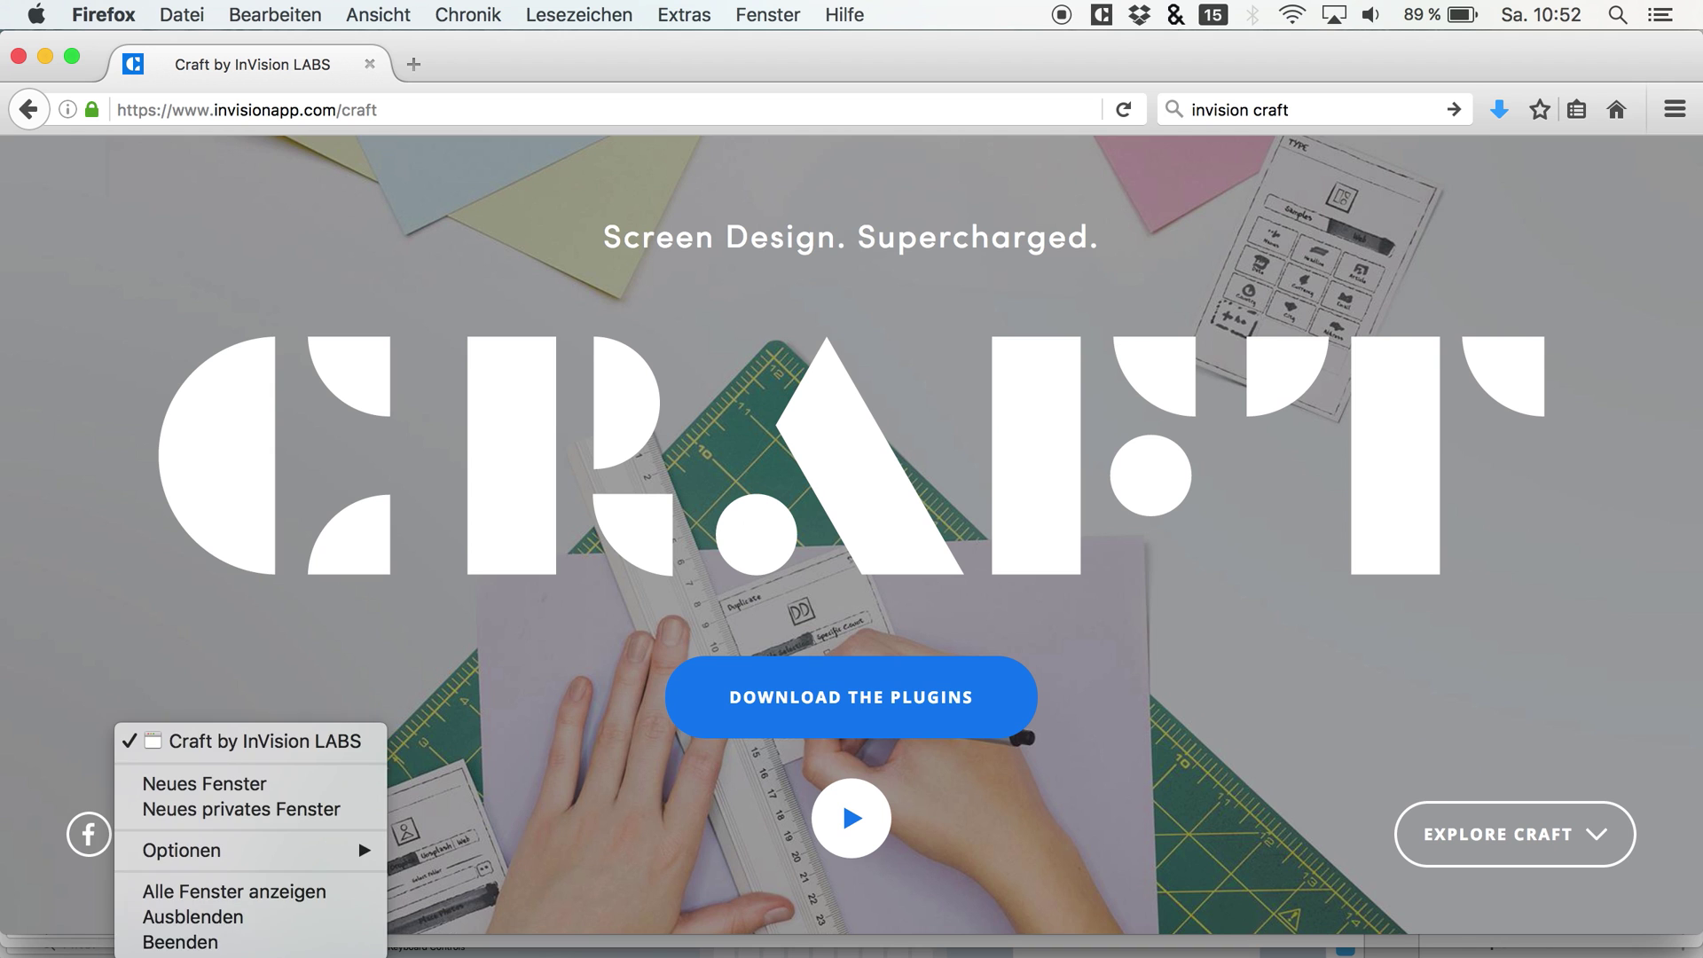
{"action": "left_click", "coordinate": [156, 933]}
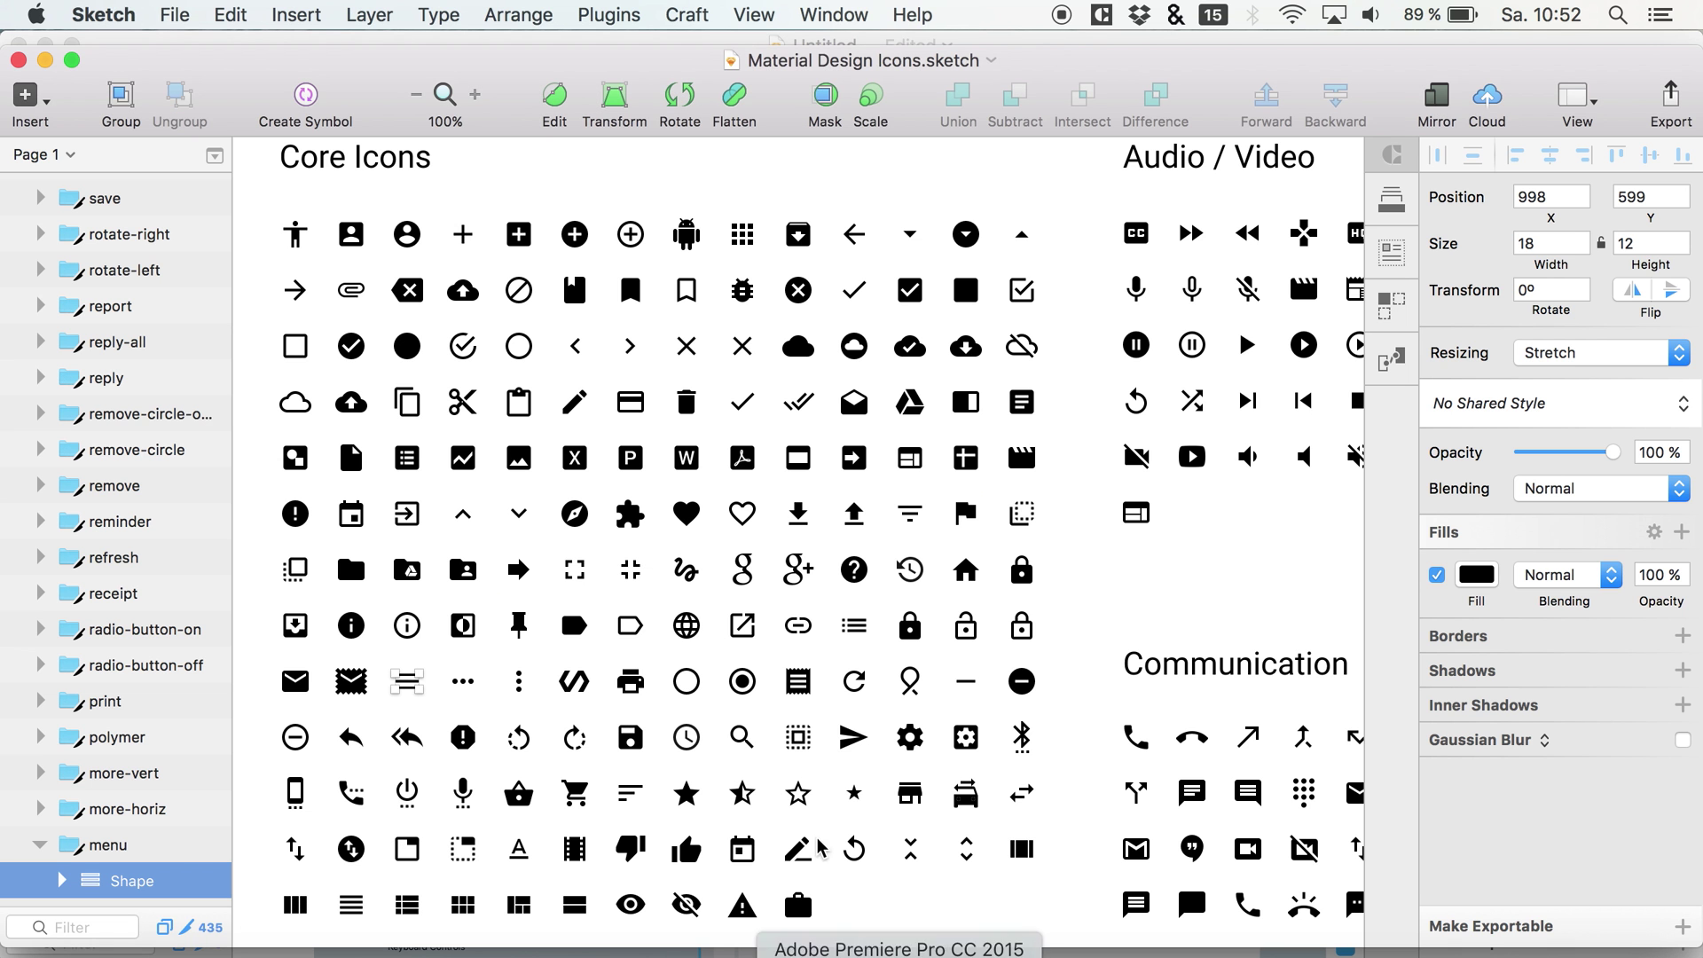
Paste the menu icon onto the elephant artboard.
{"action": "key", "text": "ctrl+Up"}
{"action": "left_click", "coordinate": [805, 742]}
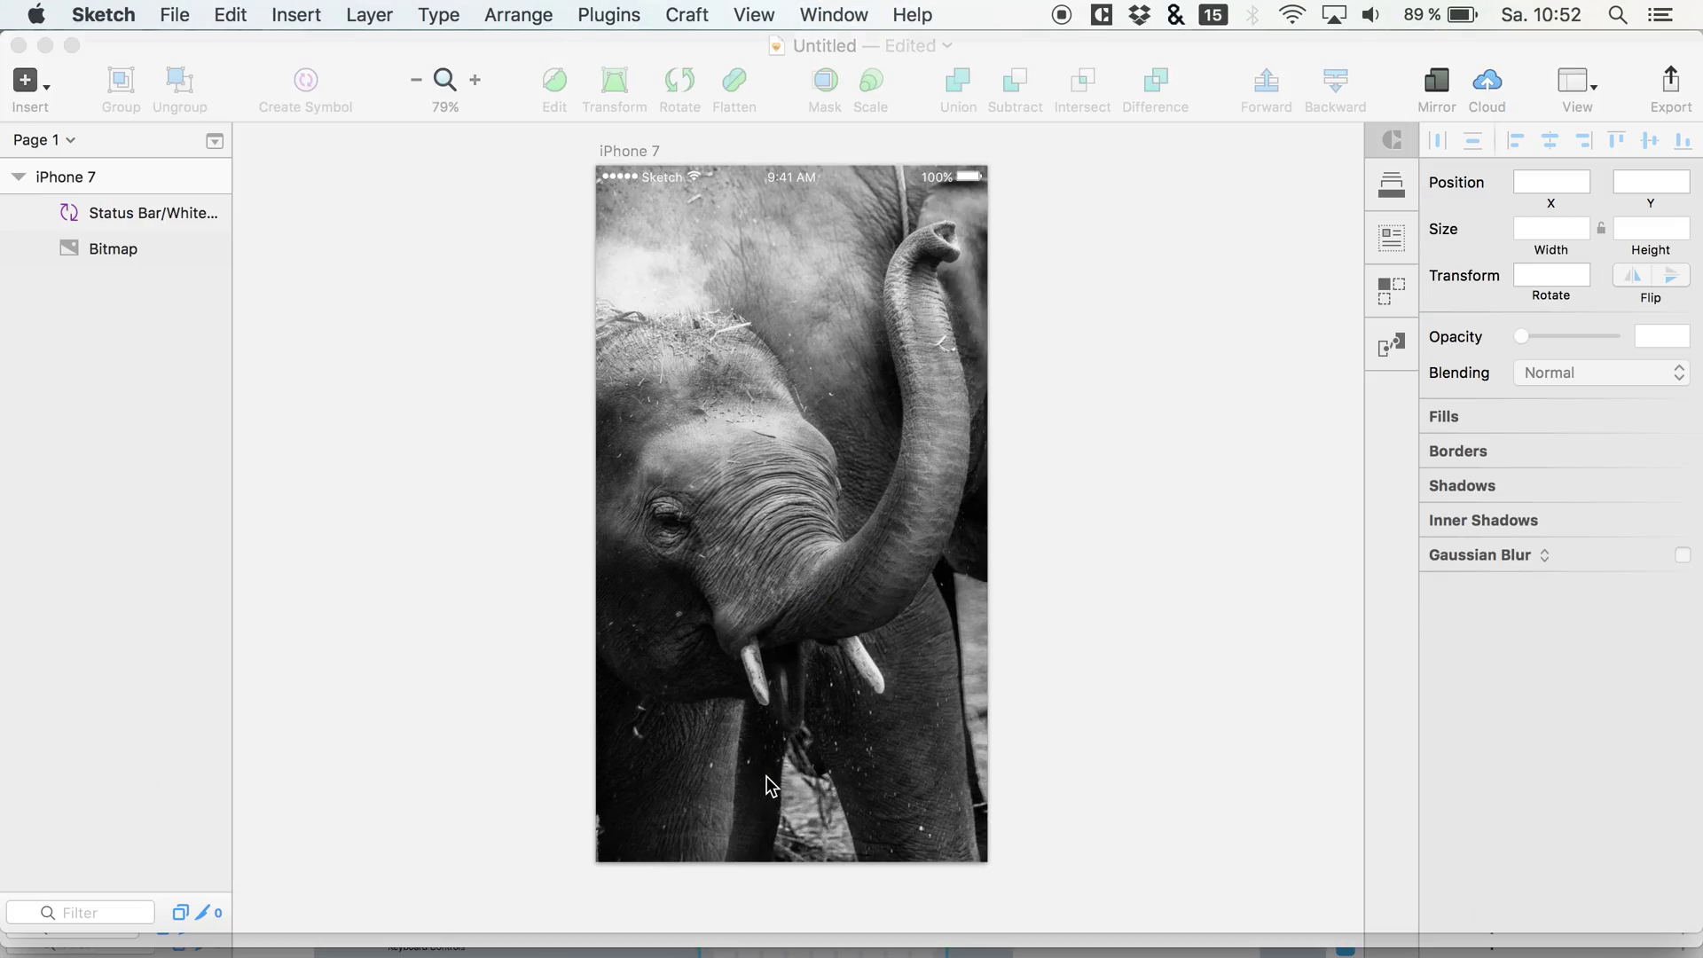
{"action": "key", "text": "cmd+v"}
Copy the search icon's inner shape from Material Design Icons.
{"action": "key", "text": "ctrl+Up"}
{"action": "left_click", "coordinate": [1201, 514]}
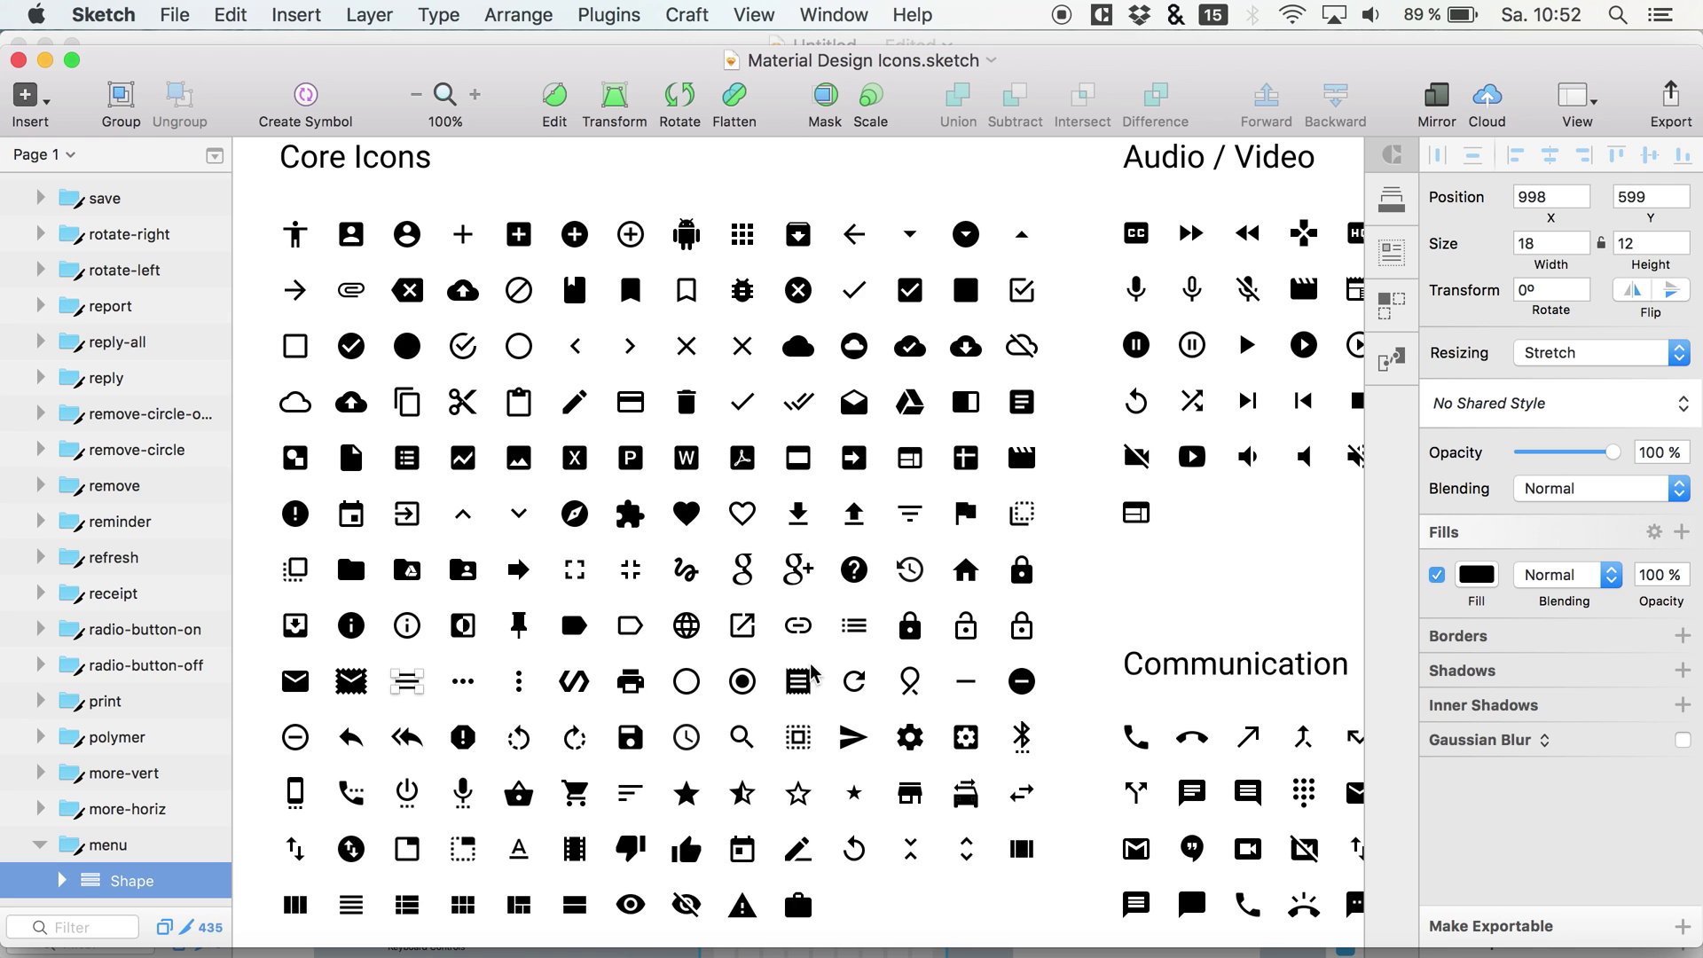
{"action": "left_click", "coordinate": [742, 738]}
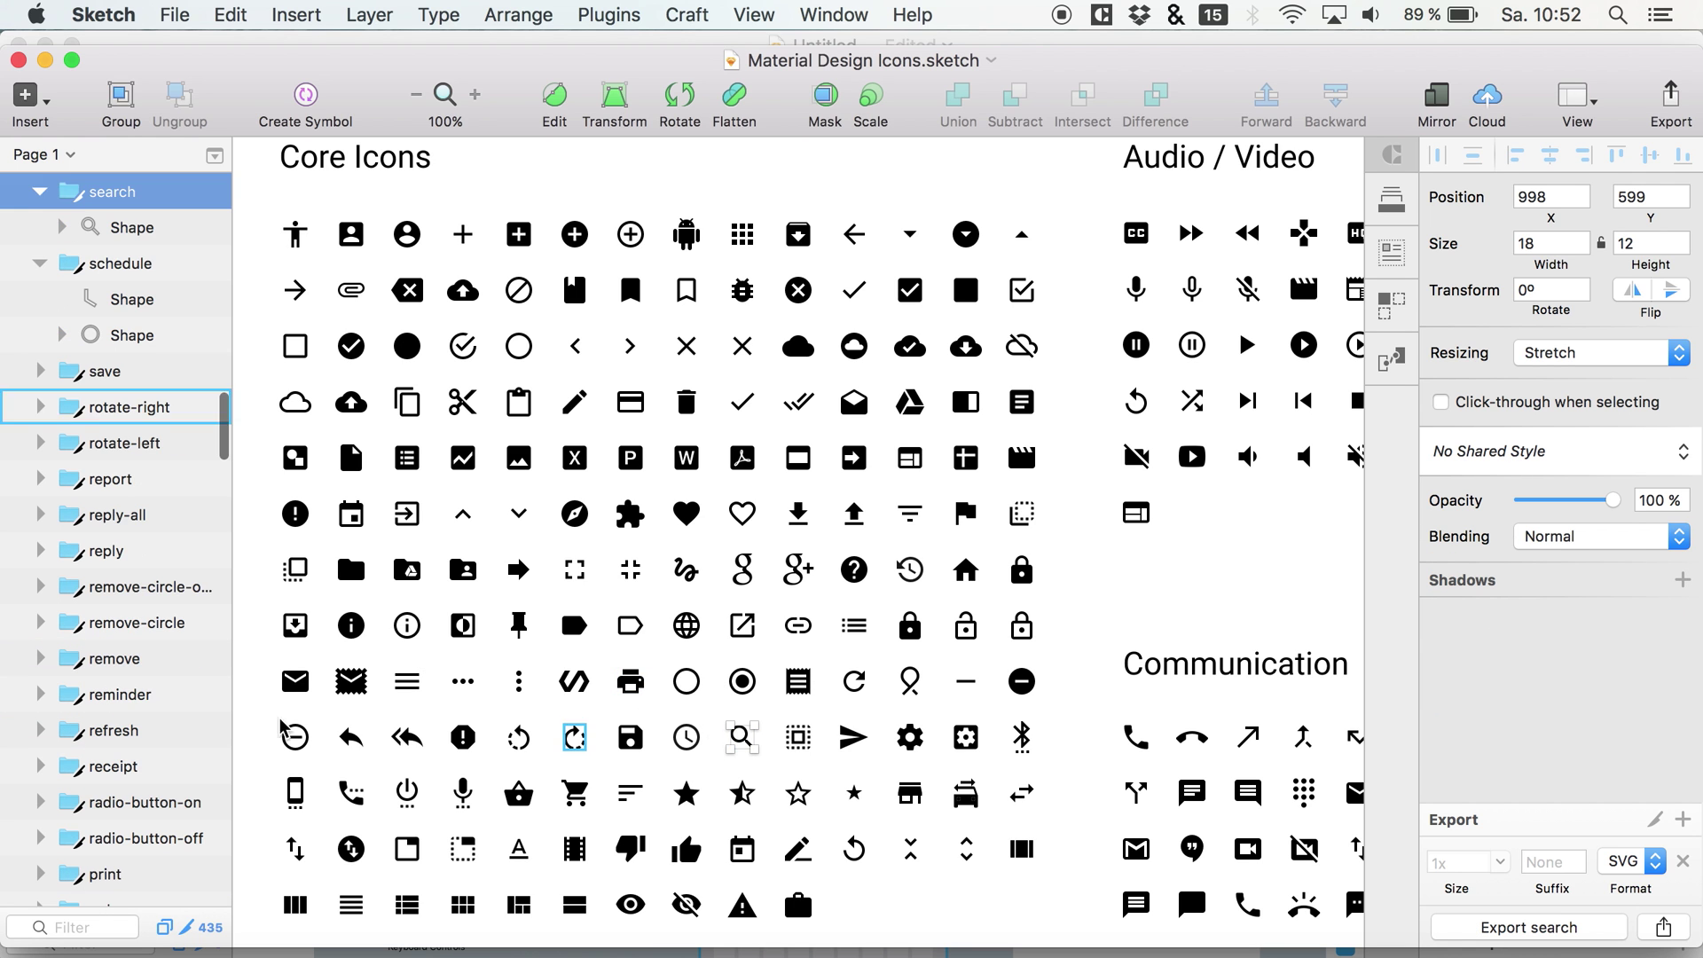
{"action": "scroll", "coordinate": [142, 399], "scroll_direction": "down", "scroll_amount": 2}
{"action": "scroll", "coordinate": [142, 355], "scroll_direction": "up", "scroll_amount": 4}
{"action": "left_click", "coordinate": [142, 301]}
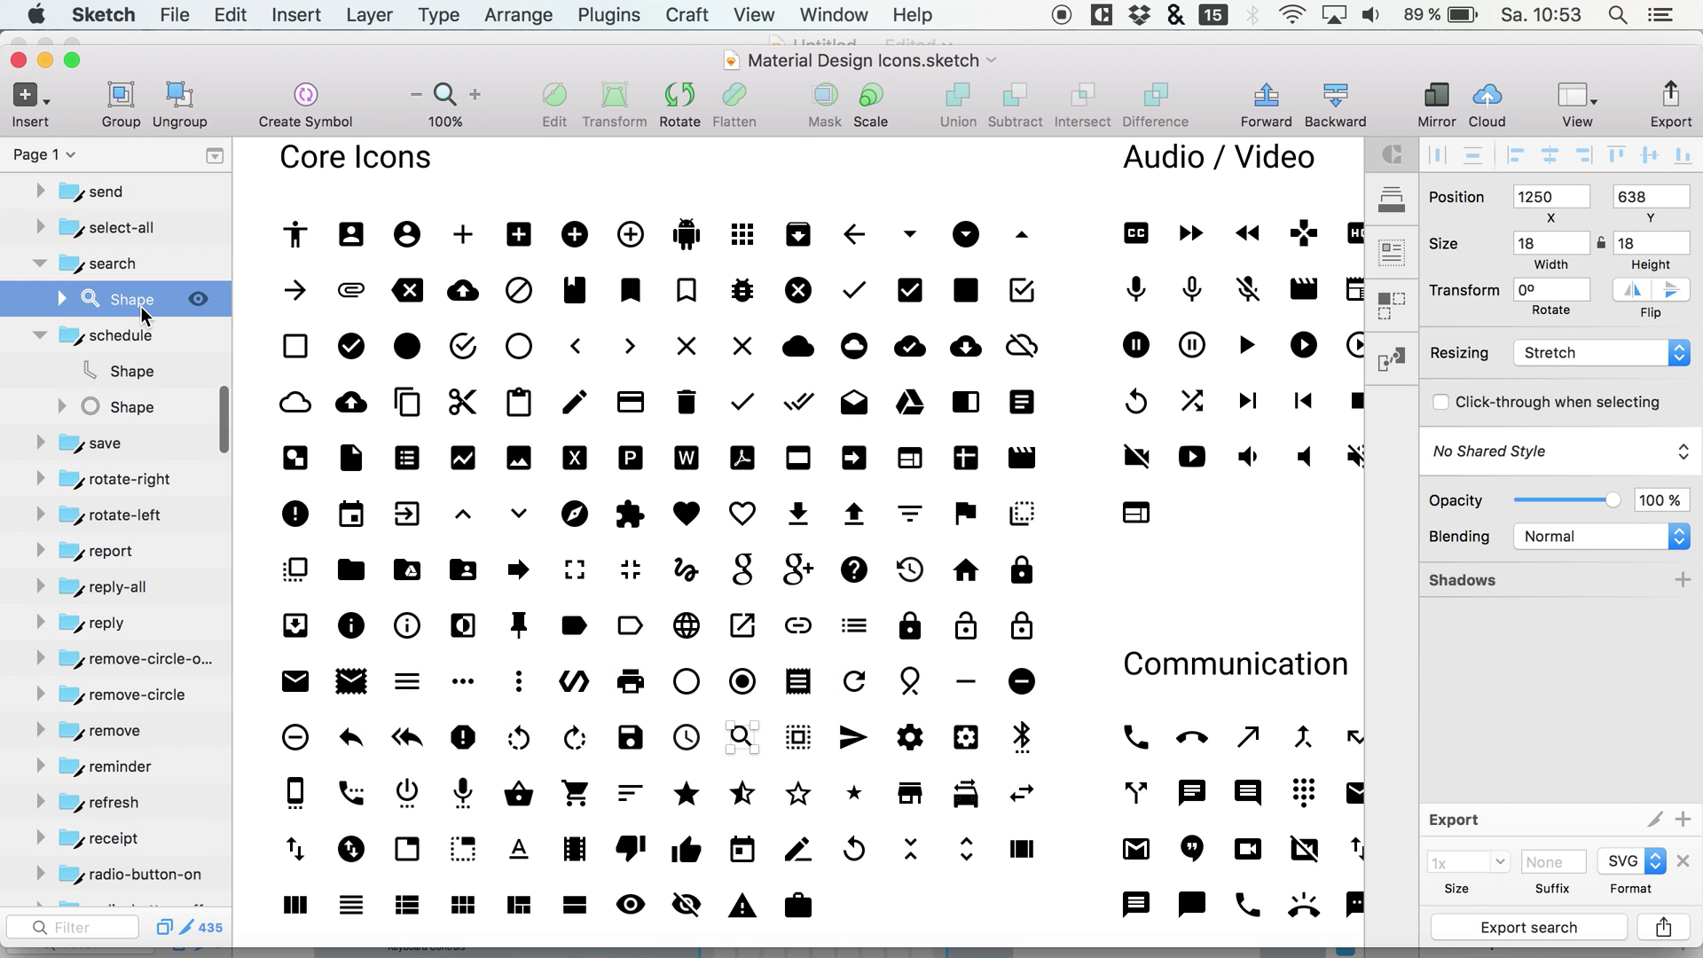
{"action": "key", "text": "ctrl+Up"}
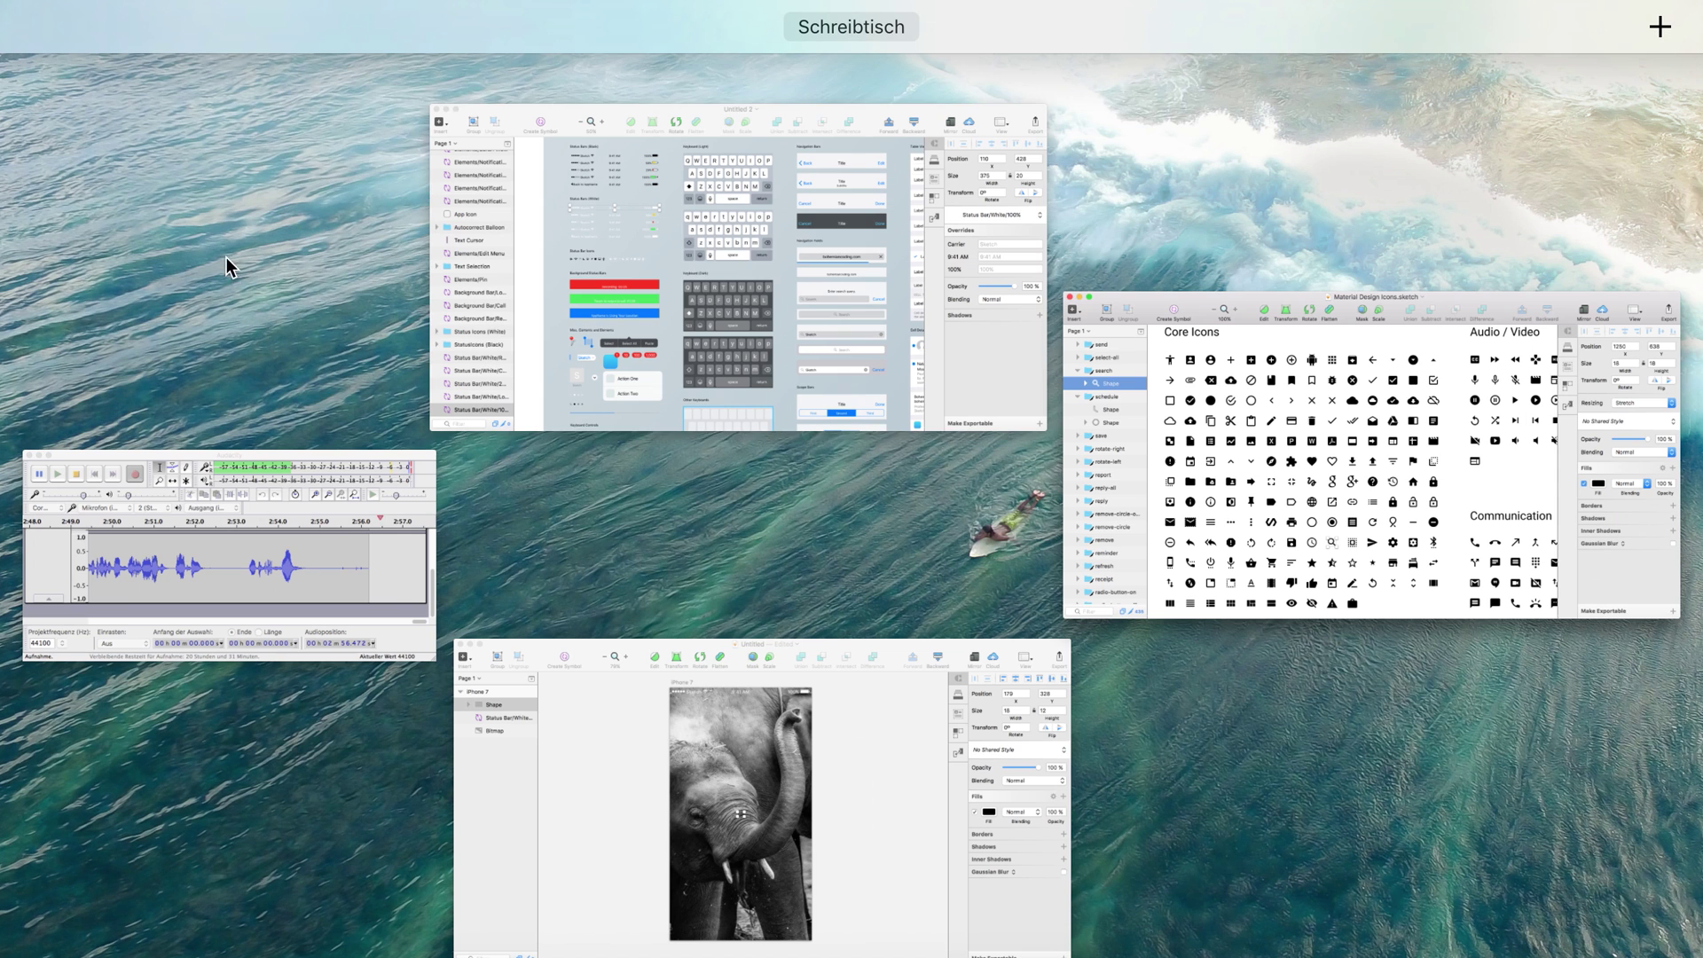
{"action": "left_click", "coordinate": [776, 704]}
Paste the search icon, make both icons white (FFFFFF), and centre them together.
{"action": "key", "text": "super+v"}
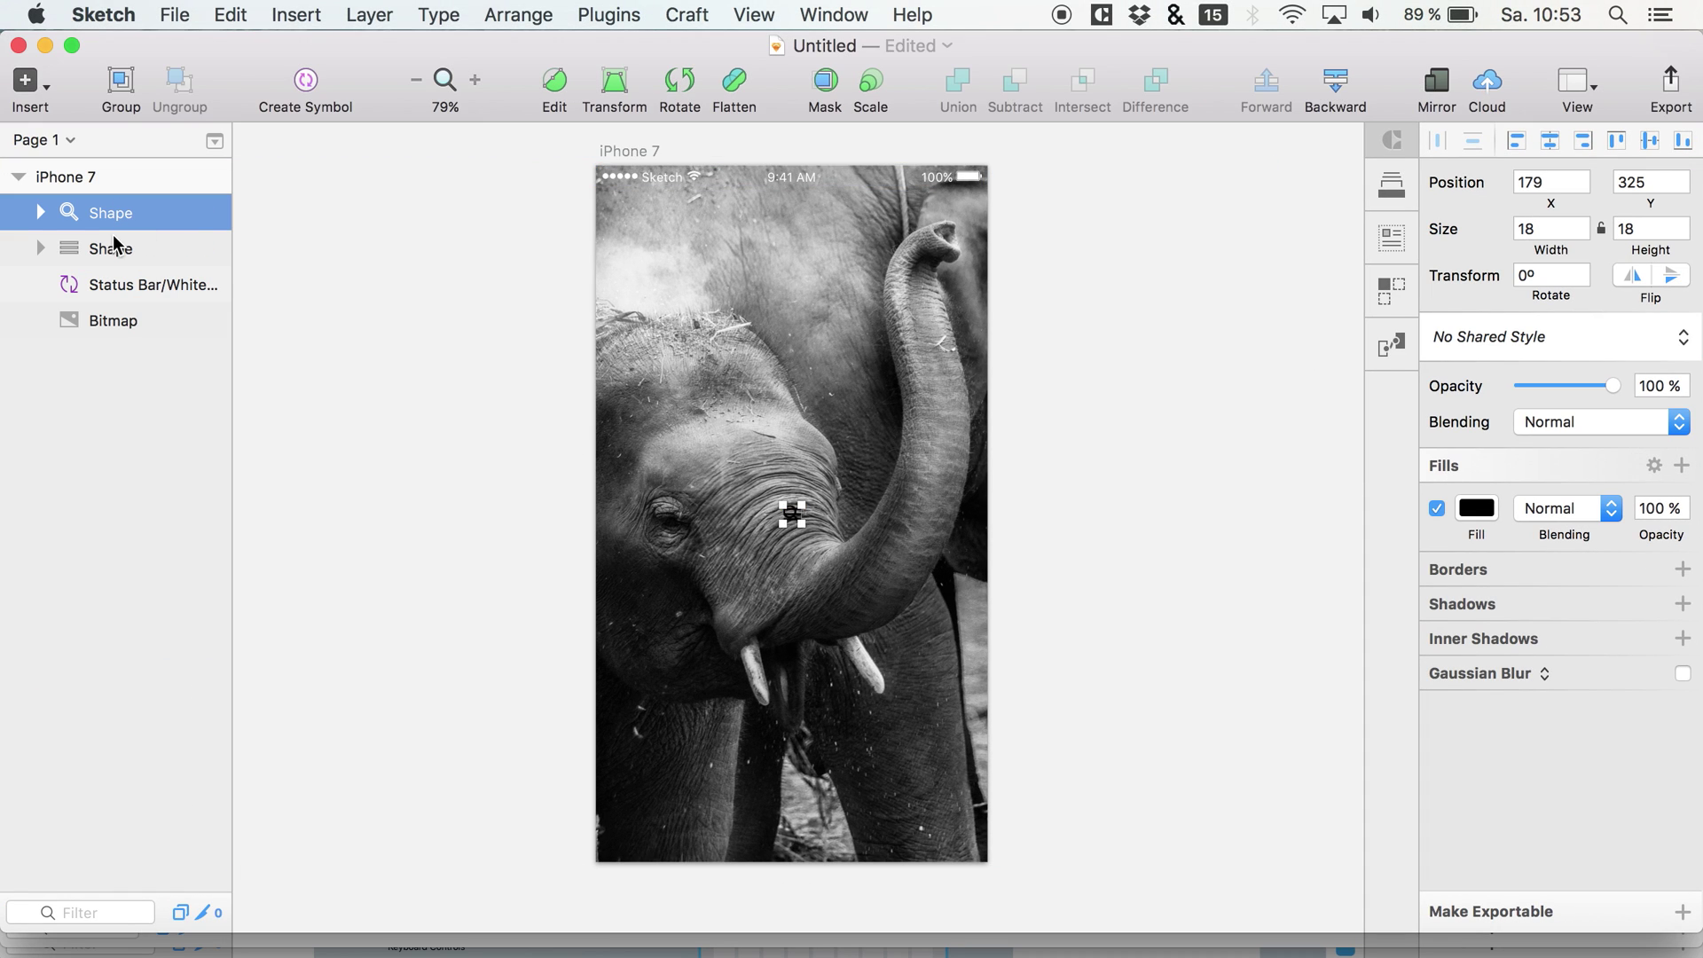
{"action": "left_click", "coordinate": [114, 239], "text": "shift"}
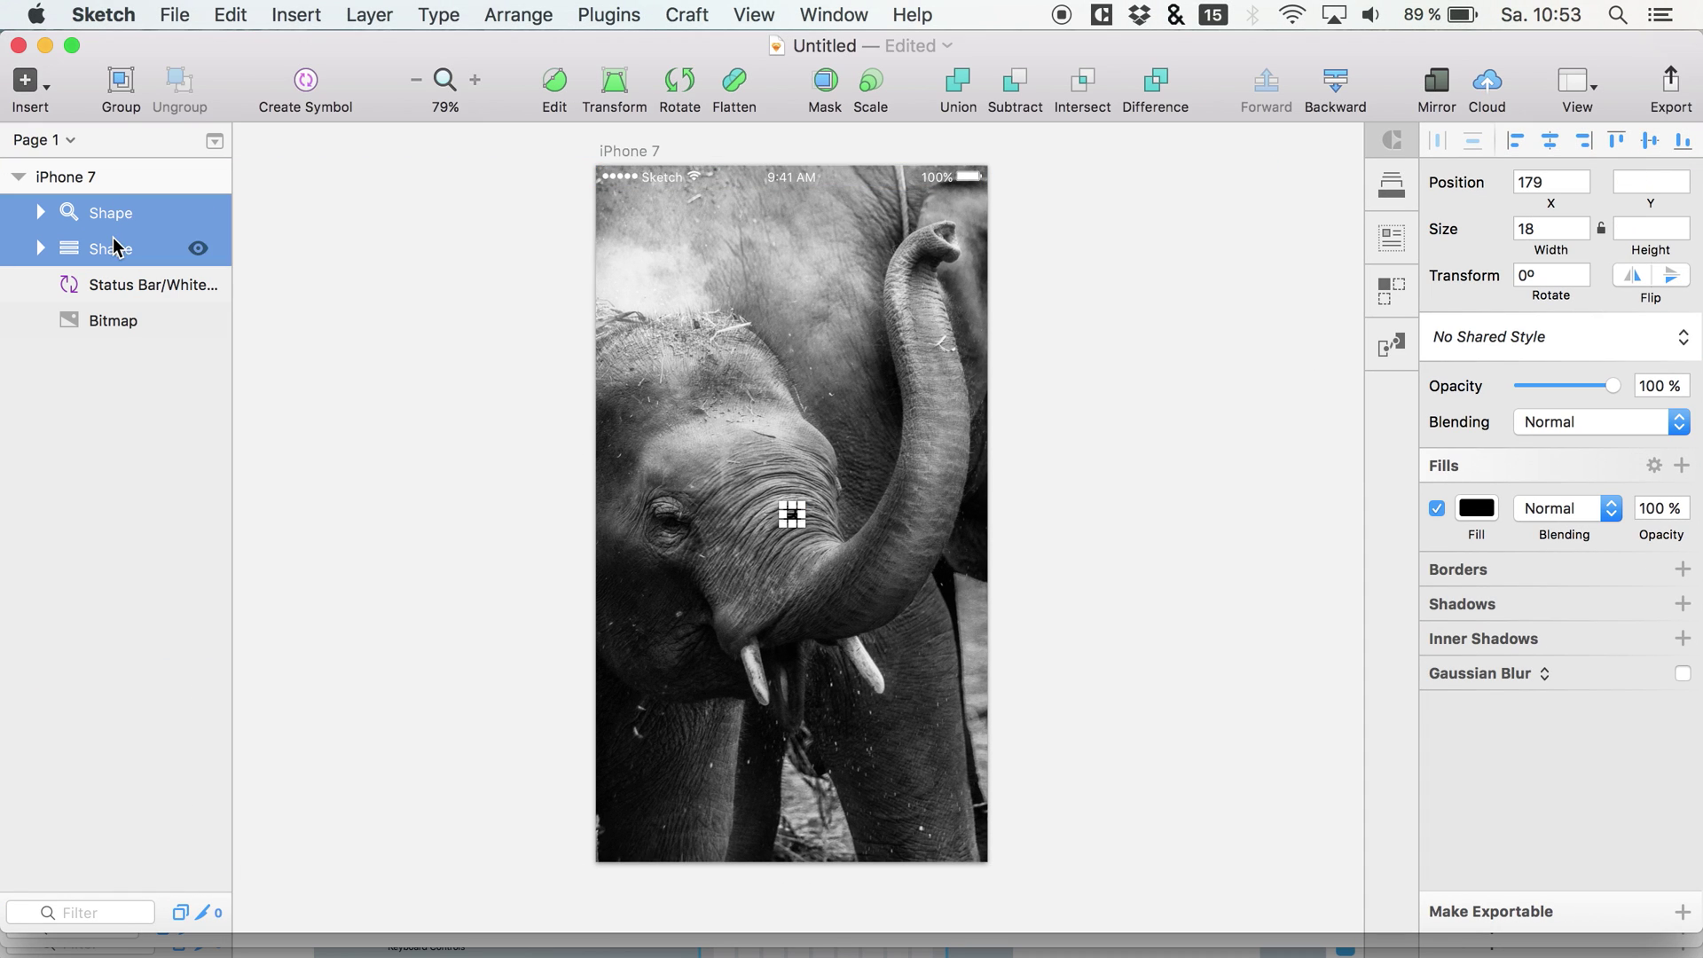
{"action": "left_click", "coordinate": [1477, 509]}
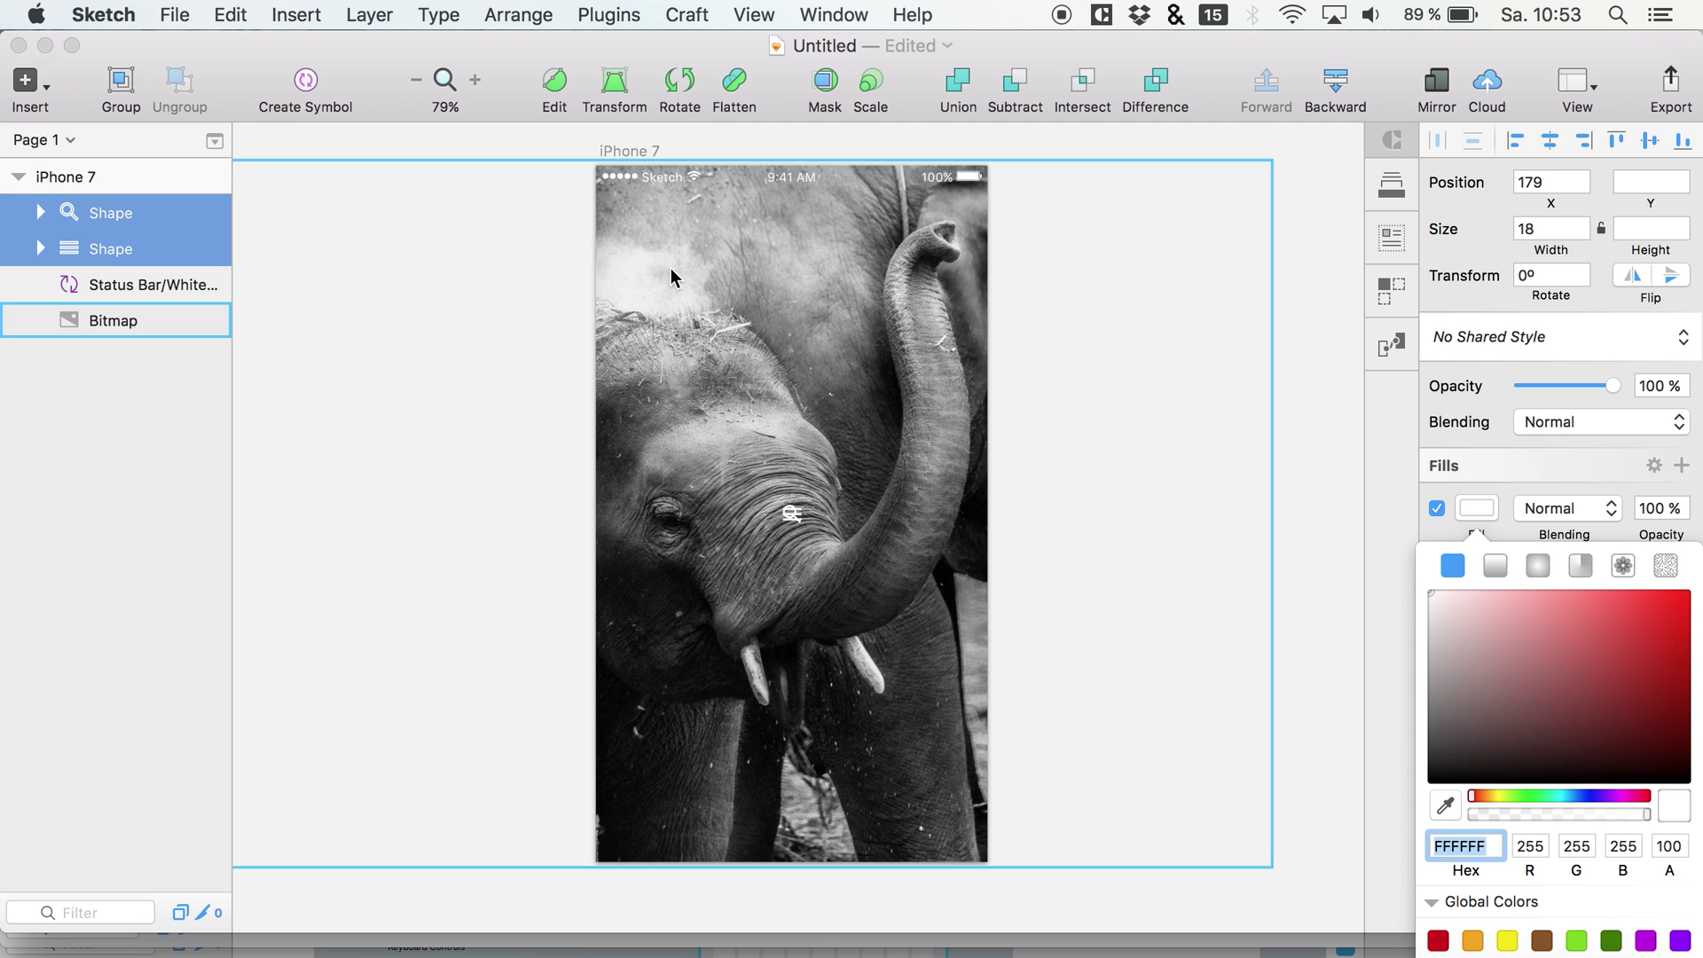
{"action": "left_click", "coordinate": [1546, 144]}
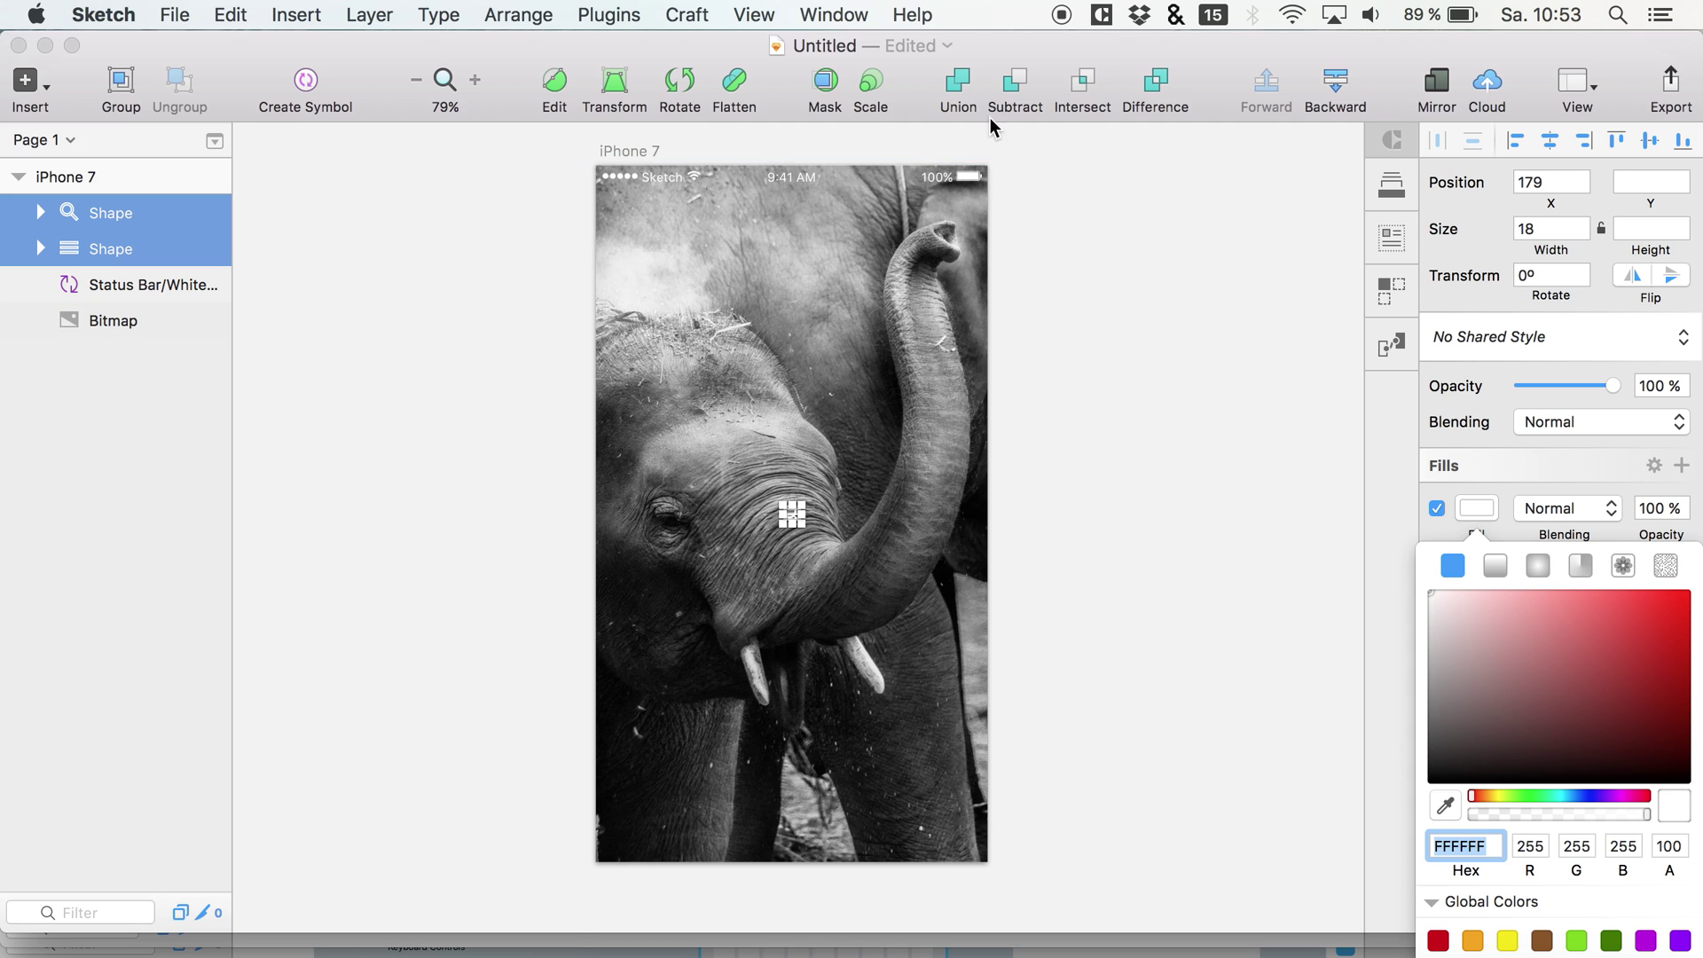
{"action": "left_click", "coordinate": [120, 282]}
Align the menu icon top-left and nudge it to X 15, Y 31.
{"action": "left_click", "coordinate": [113, 251]}
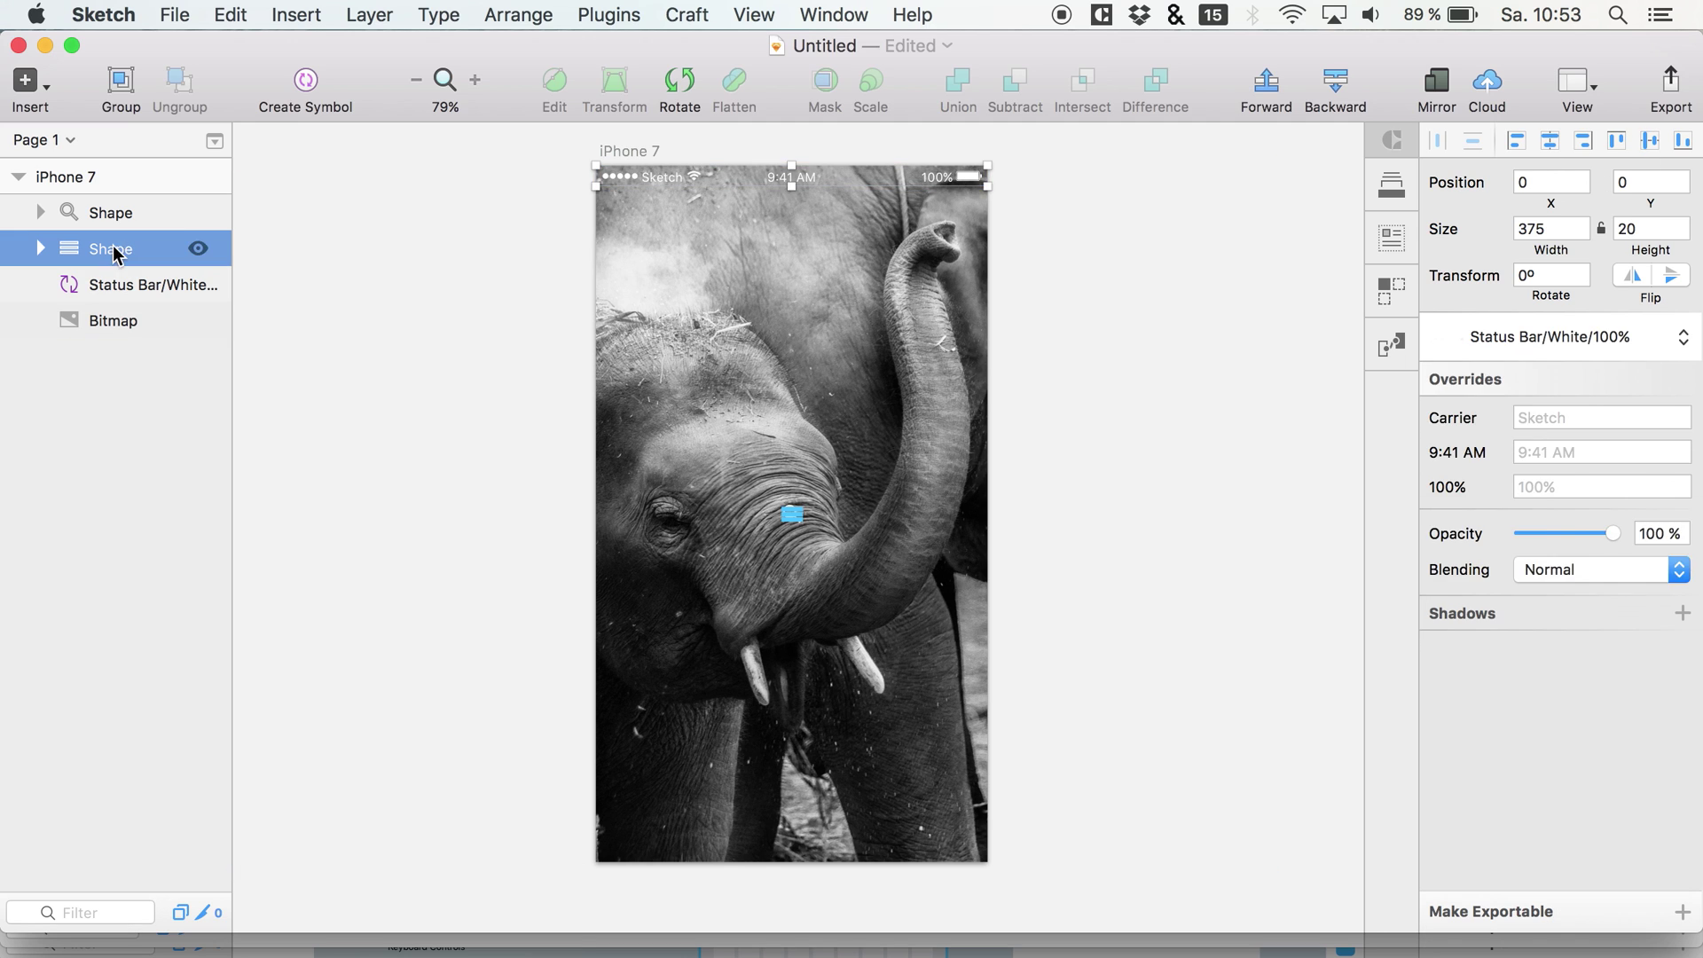
{"action": "left_click", "coordinate": [1516, 140]}
{"action": "left_click", "coordinate": [1615, 140]}
{"action": "key", "text": "shift+Down"}
{"action": "key", "text": "shift+Down"}
{"action": "key", "text": "shift+Down"}
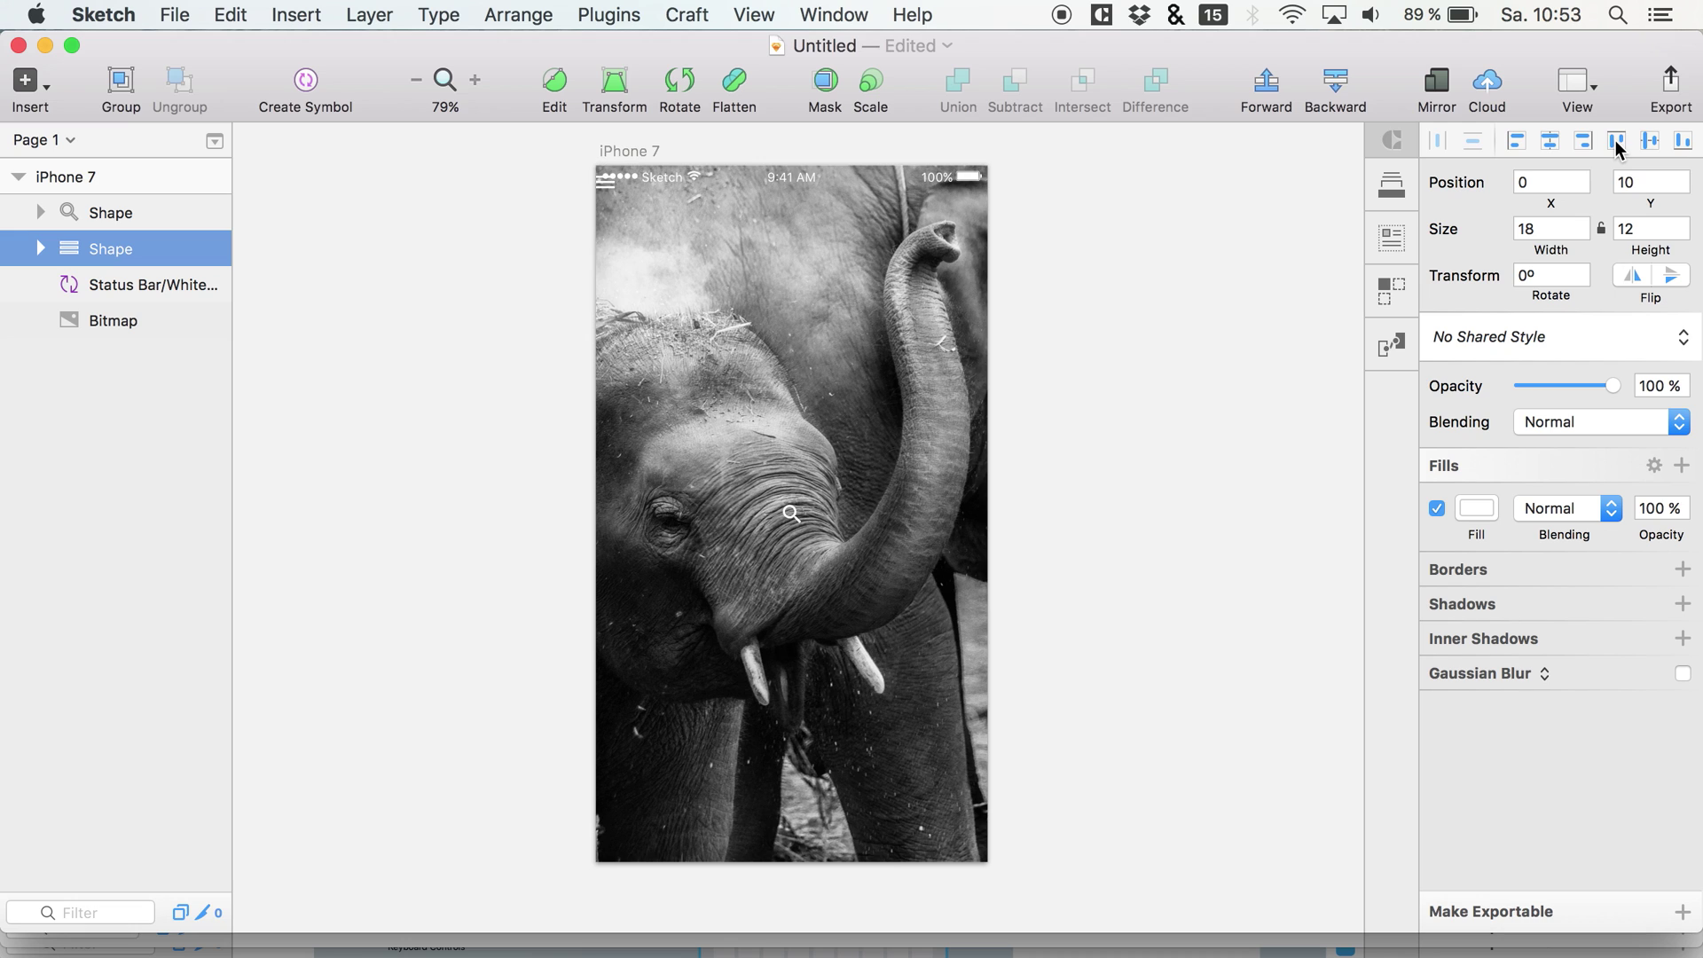
{"action": "key", "text": "shift+Right"}
{"action": "key", "text": "shift+Right"}
{"action": "key", "text": "shift+Left"}
{"action": "key", "text": "shift+Down"}
{"action": "key", "text": "shift+Down"}
{"action": "key", "text": "shift+Right"}
{"action": "key", "text": "Left"}
{"action": "key", "text": "Left"}
{"action": "key", "text": "Left"}
{"action": "key", "text": "Up"}
{"action": "key", "text": "Up"}
{"action": "key", "text": "Left"}
{"action": "key", "text": "Left"}
{"action": "key", "text": "Up"}
{"action": "key", "text": "Up"}
{"action": "scroll", "coordinate": [1119, 378], "scroll_direction": "up", "scroll_amount": 3}
{"action": "scroll", "coordinate": [585, 494], "scroll_direction": "up", "scroll_amount": 5, "text": "ctrl"}
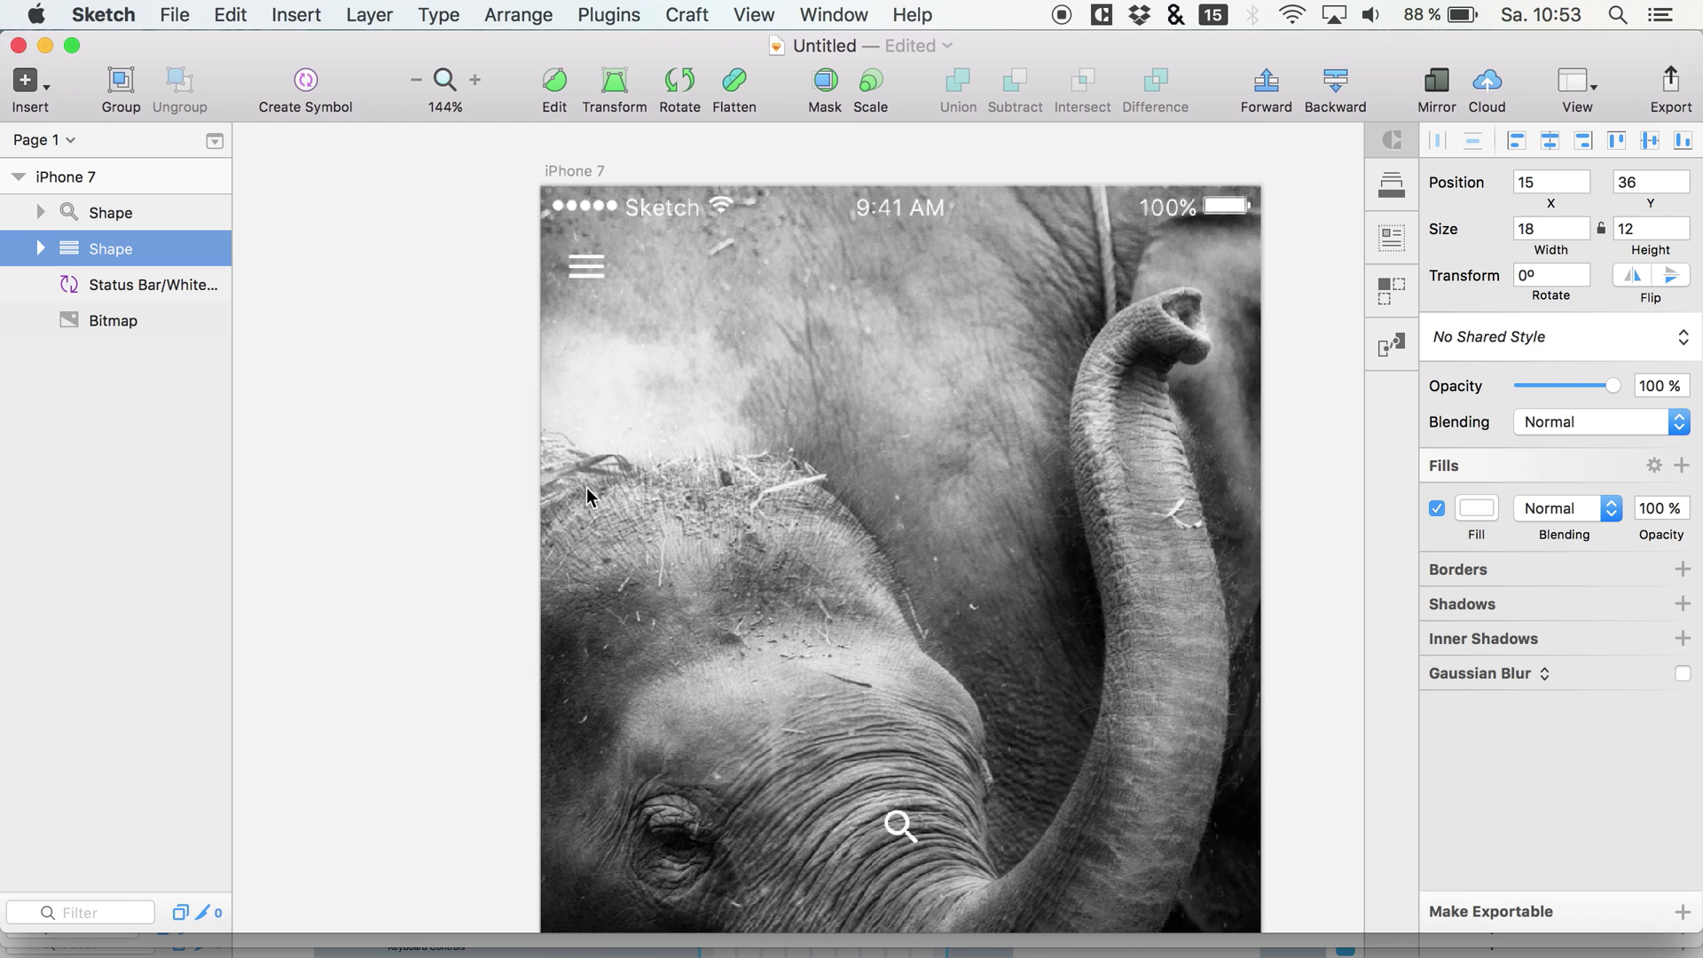
{"action": "scroll", "coordinate": [590, 497], "scroll_direction": "up", "scroll_amount": 3}
{"action": "scroll", "coordinate": [590, 497], "scroll_direction": "right", "scroll_amount": 4}
{"action": "key", "text": "Up"}
{"action": "key", "text": "Up"}
{"action": "key", "text": "Up"}
{"action": "key", "text": "Up"}
{"action": "key", "text": "Up"}
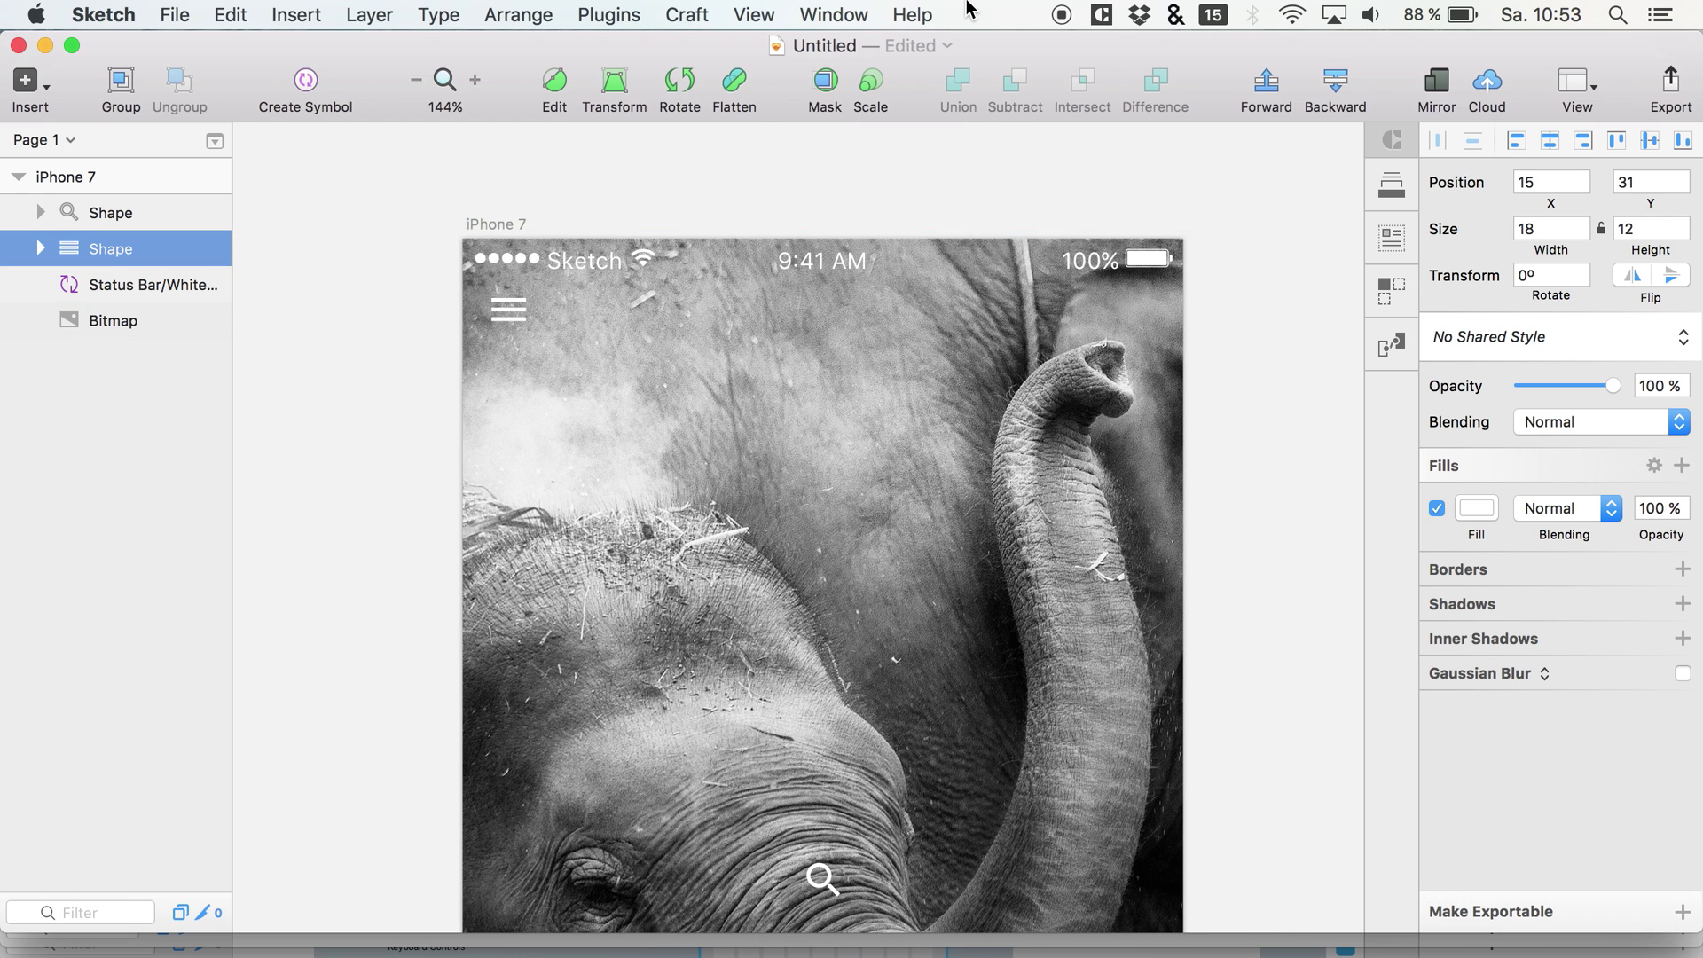
{"action": "left_click", "coordinate": [754, 13]}
Show the canvas rulers.
{"action": "mouse_move", "coordinate": [804, 444]}
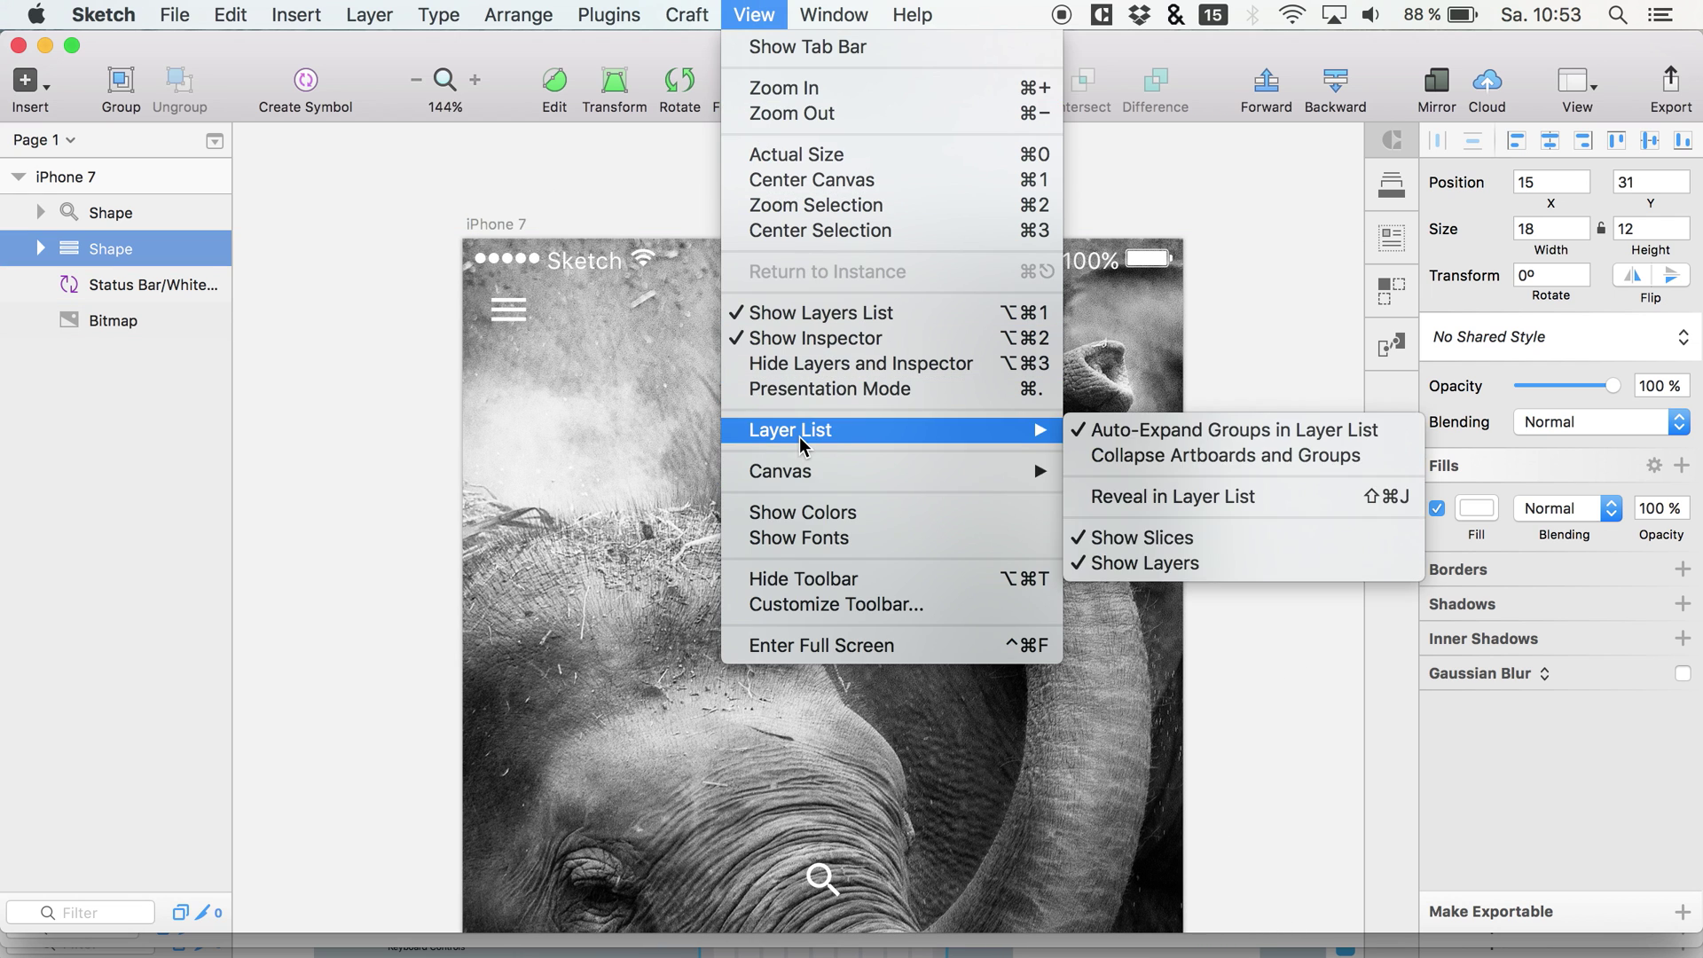
{"action": "mouse_move", "coordinate": [971, 471]}
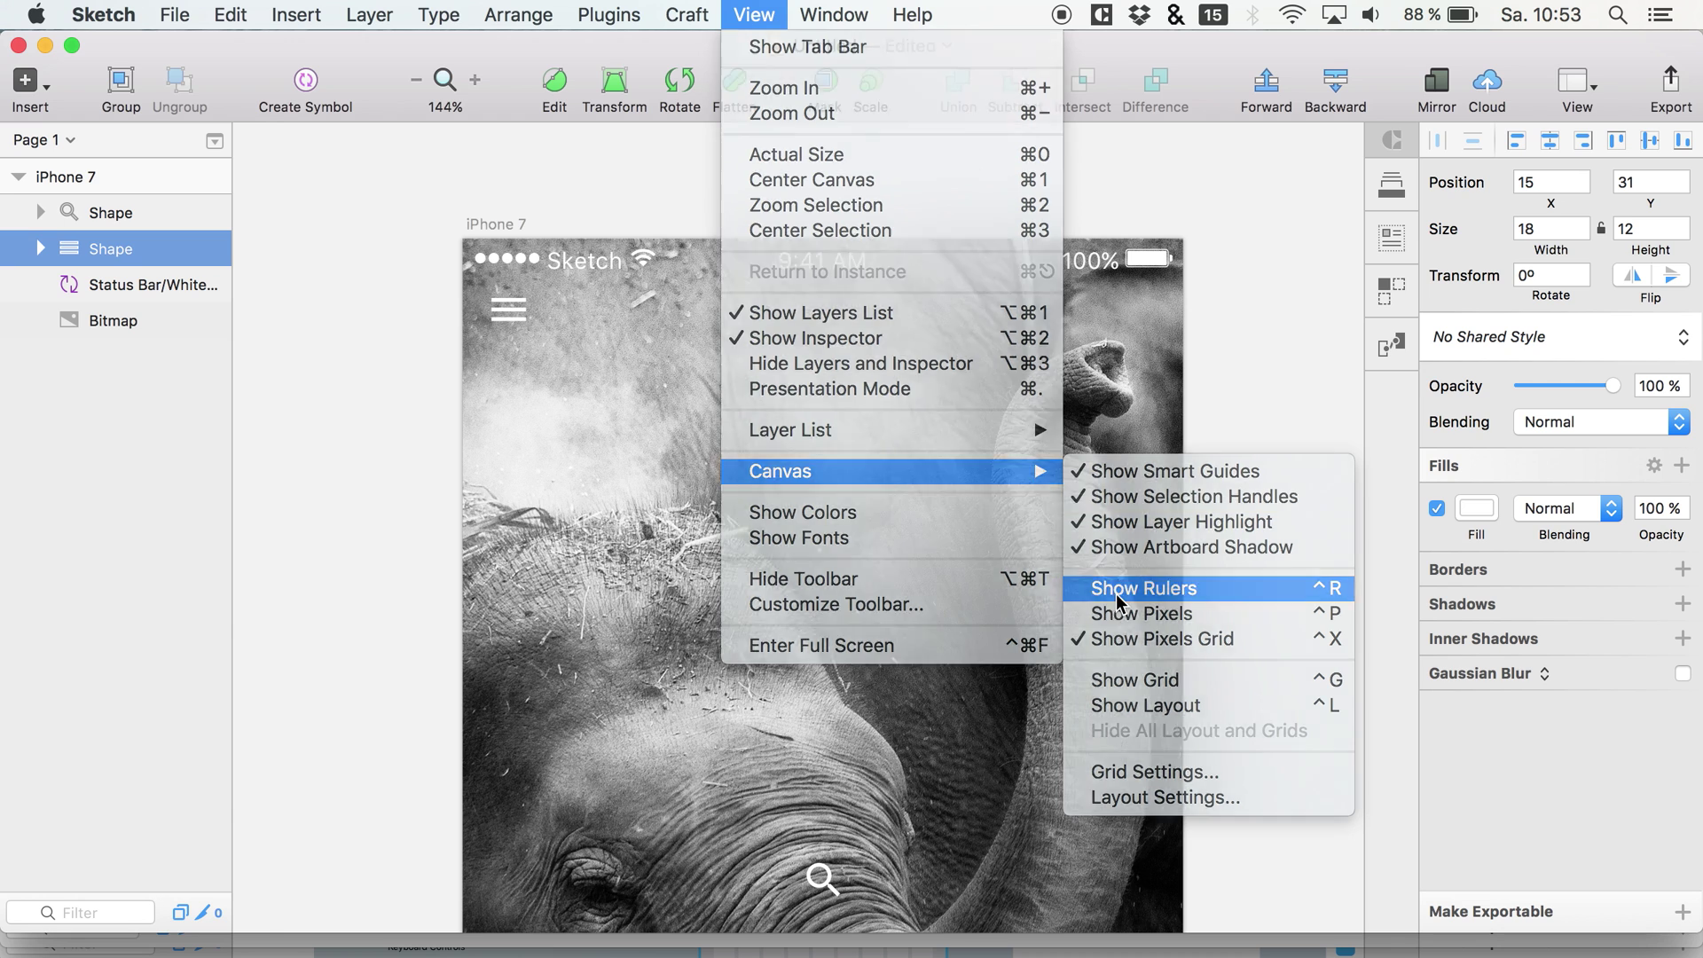
{"action": "left_click", "coordinate": [1118, 588]}
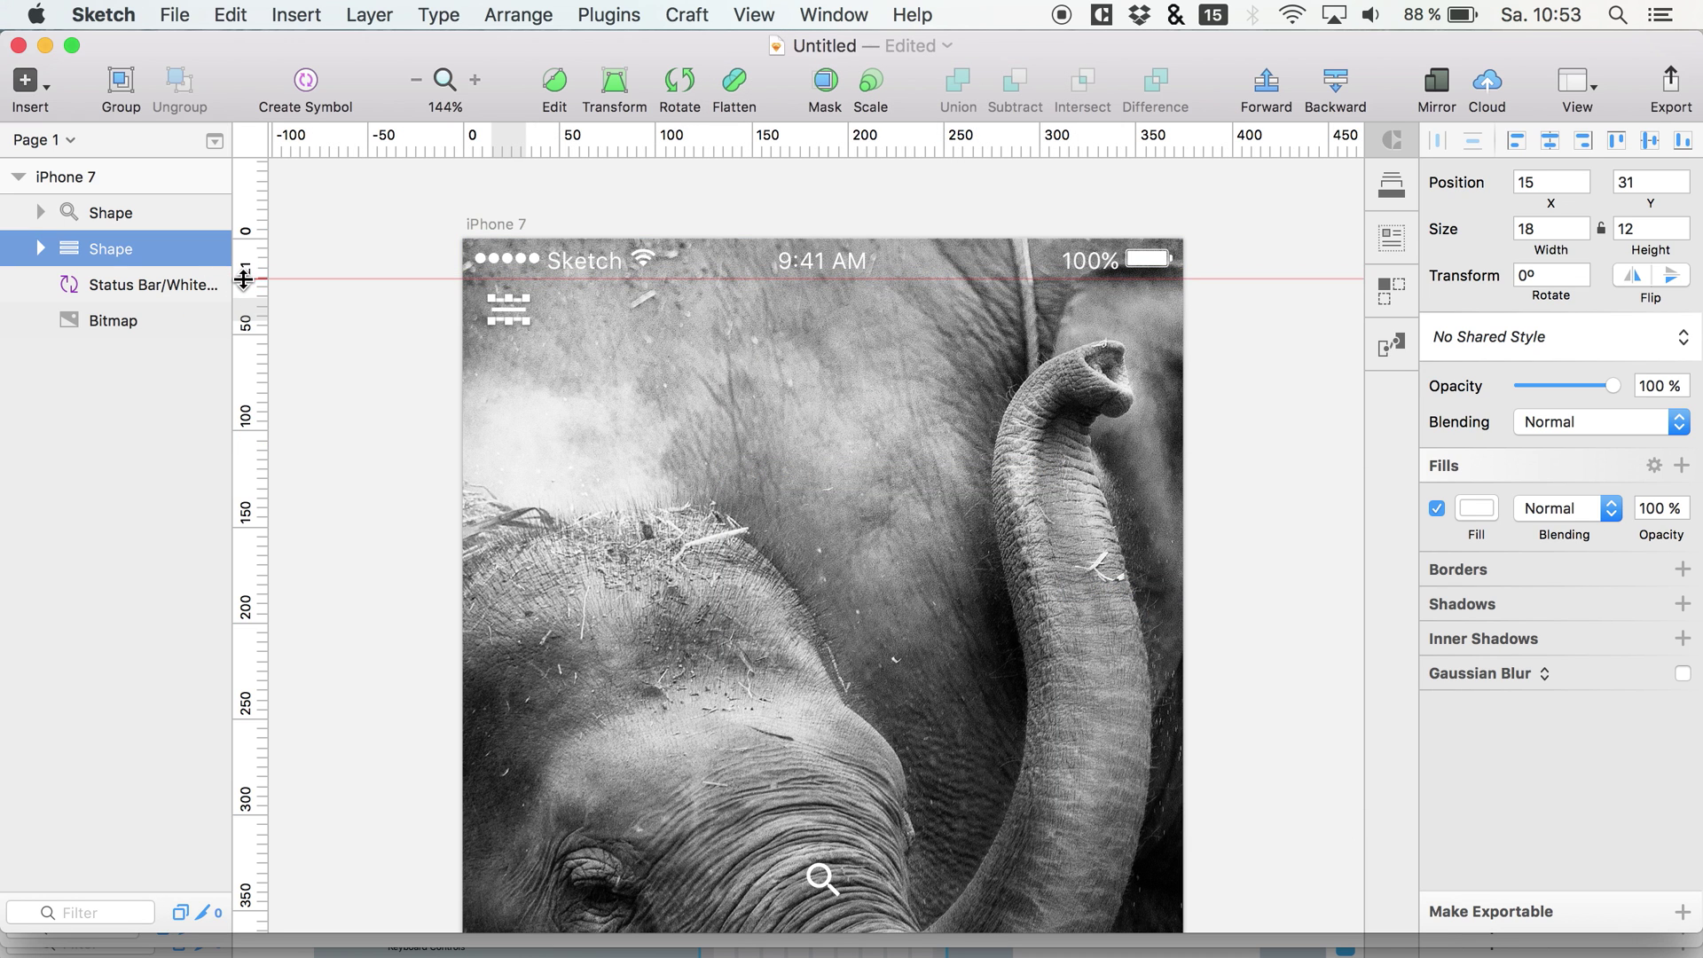
Move the search icon to the top-right corner at X 346, Y 27.
{"action": "key", "text": "Escape"}
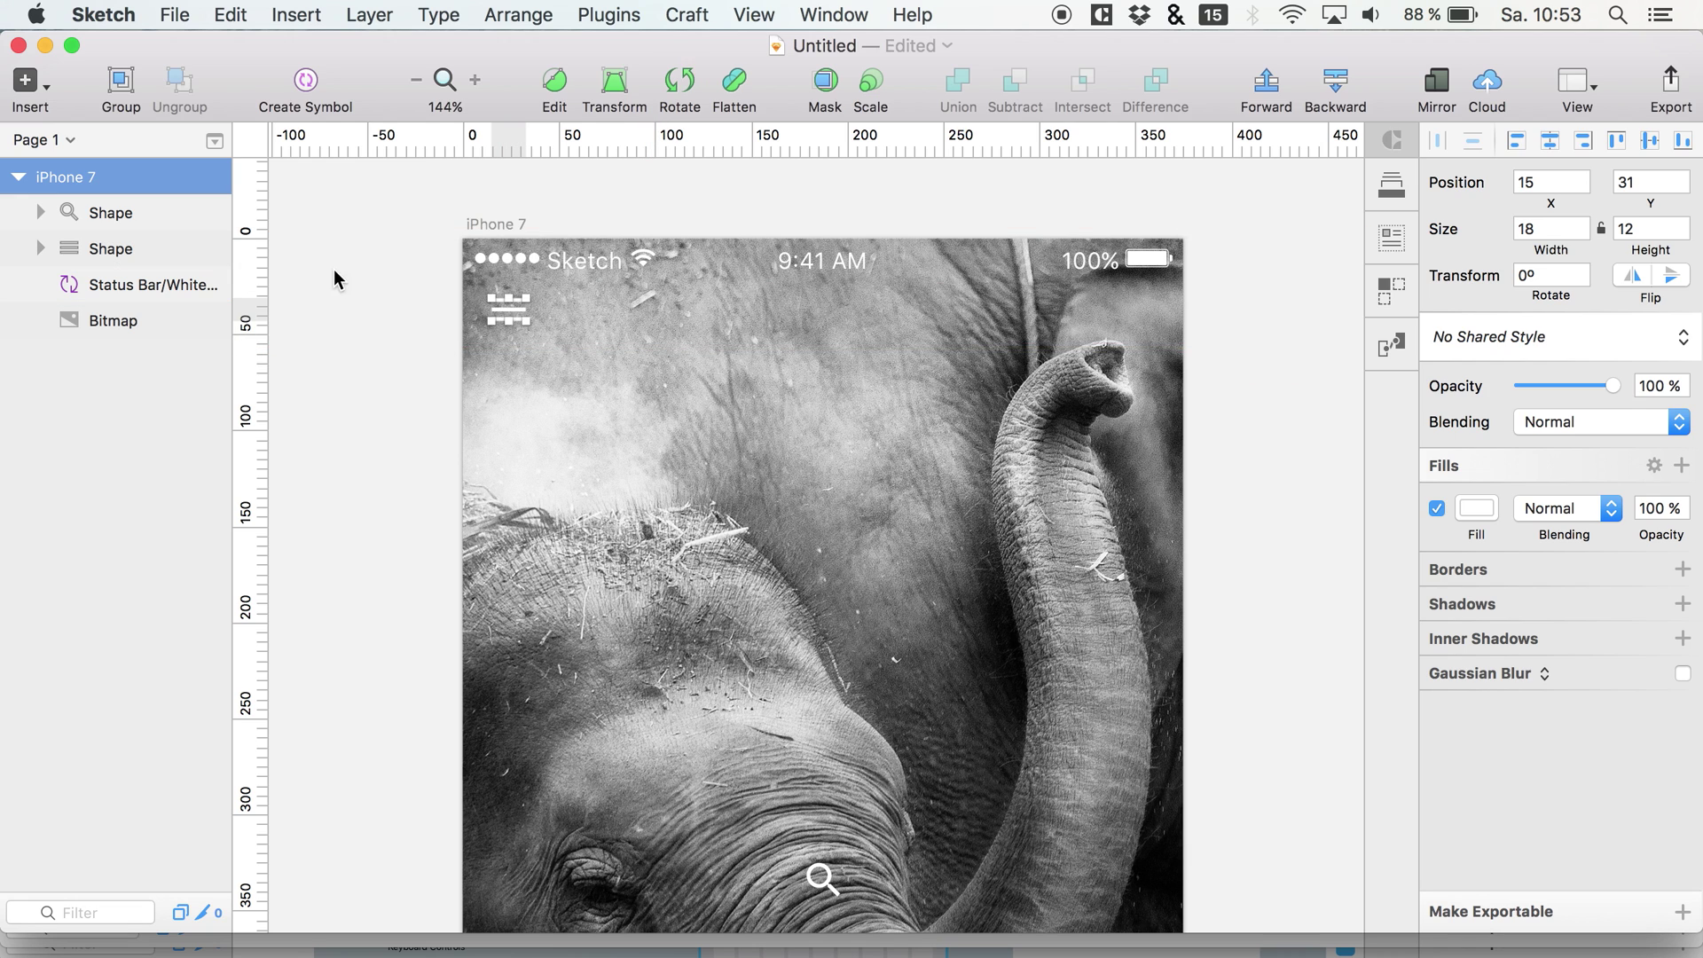
{"action": "left_click", "coordinate": [105, 224]}
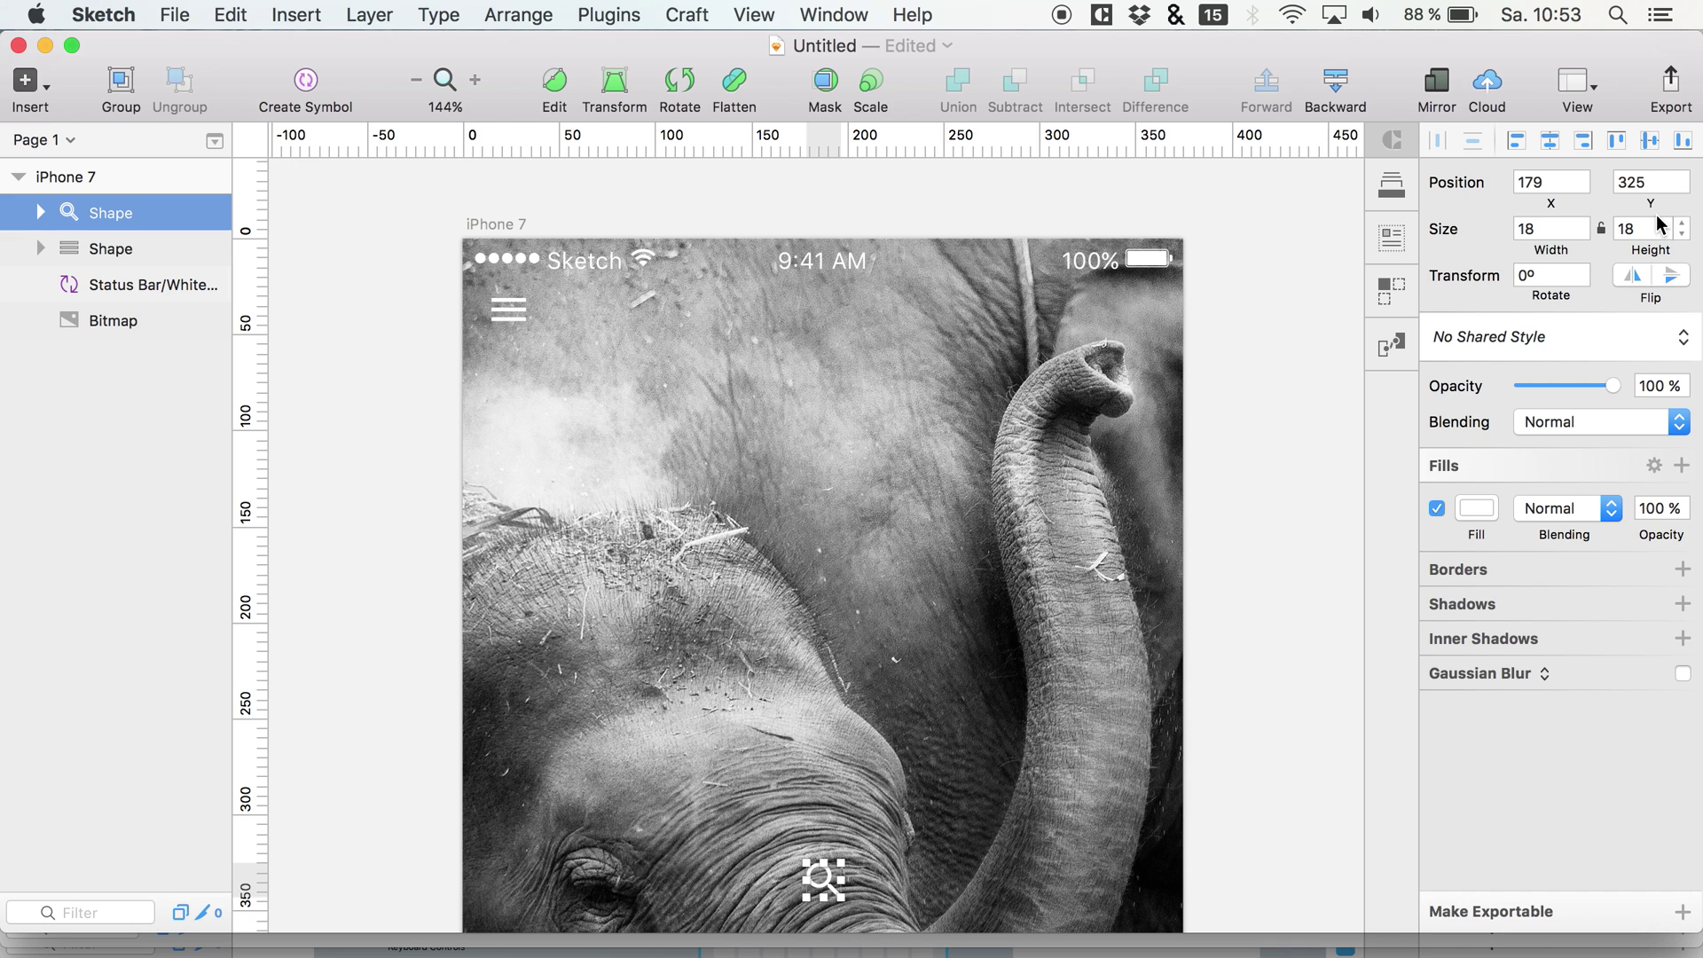
{"action": "left_click_drag", "start_coordinate": [1655, 207], "coordinate": [1255, 291]}
{"action": "left_click_drag", "start_coordinate": [1607, 202], "coordinate": [1220, 263]}
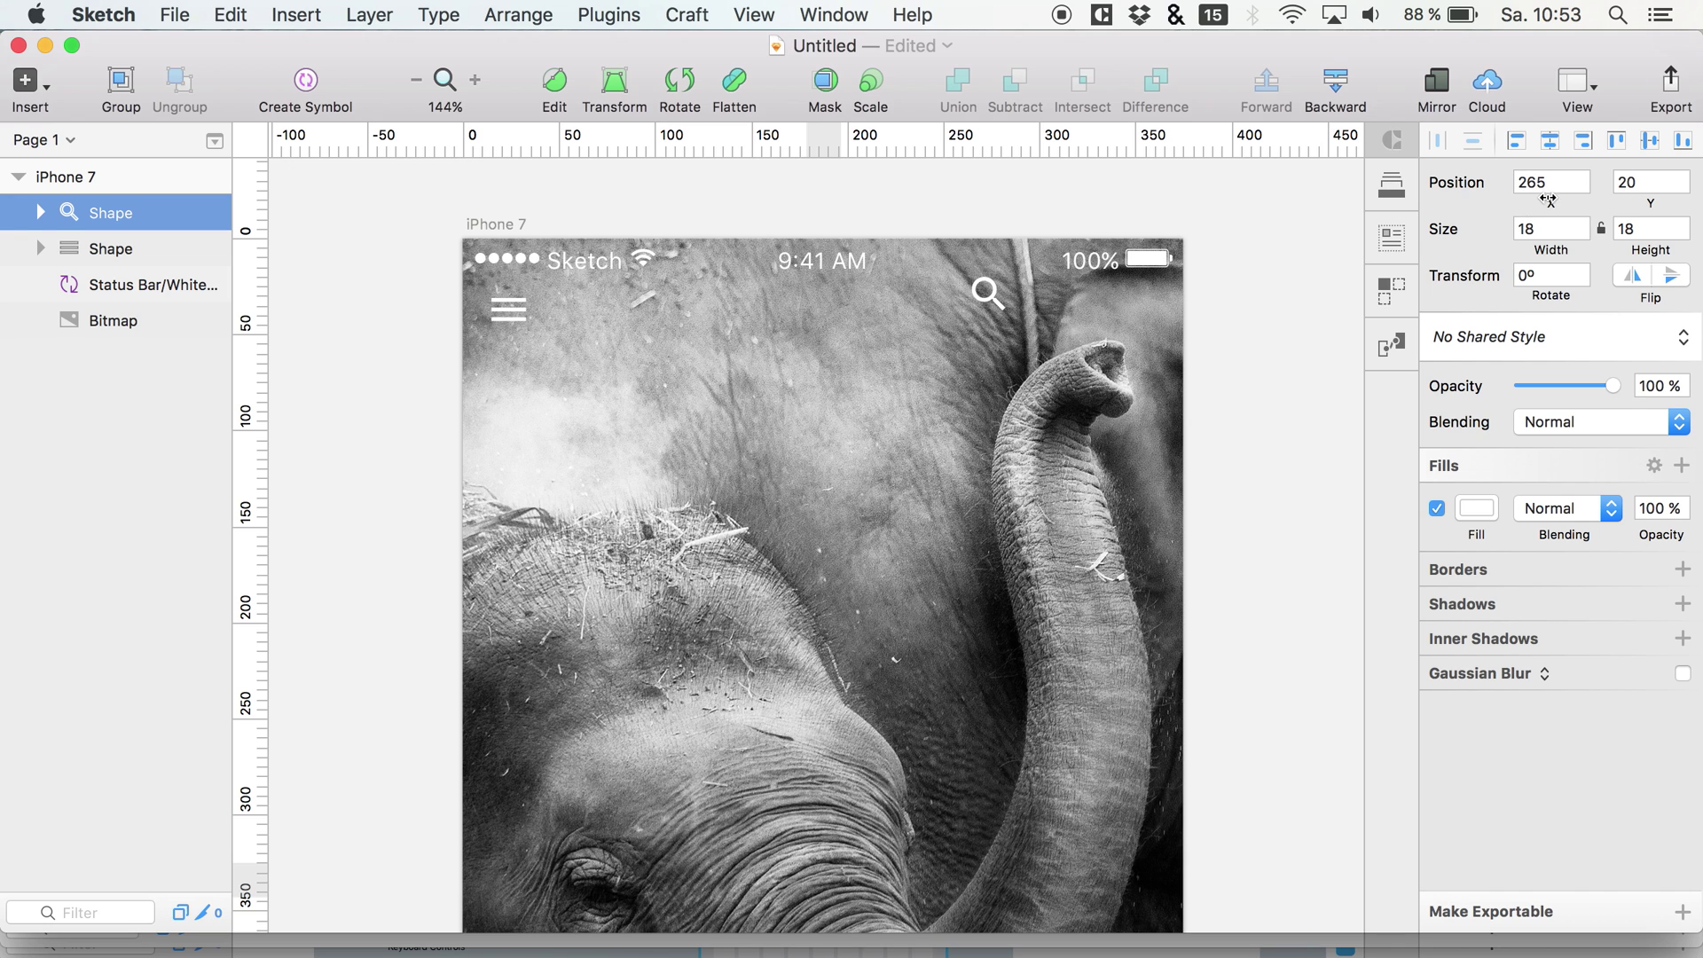
{"action": "left_click_drag", "start_coordinate": [1571, 199], "coordinate": [1666, 208]}
{"action": "left_click_drag", "start_coordinate": [1558, 203], "coordinate": [1614, 195]}
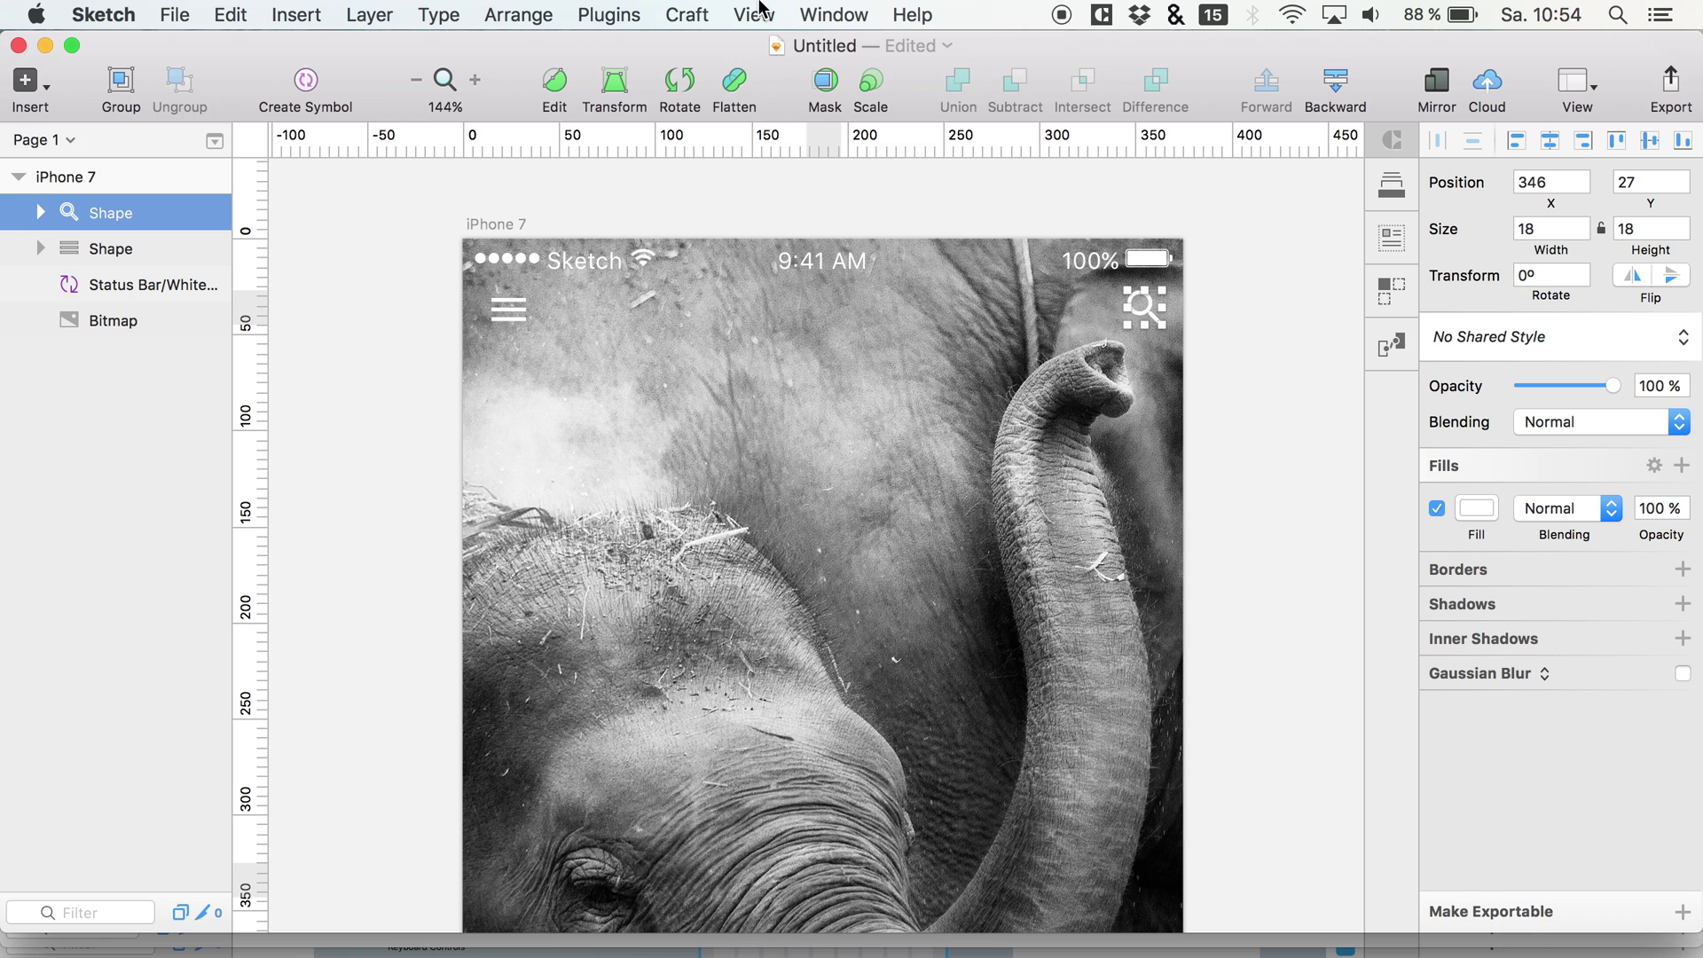
Hide the canvas rulers and deselect the search icon.
{"action": "left_click", "coordinate": [752, 15]}
{"action": "mouse_move", "coordinate": [818, 471]}
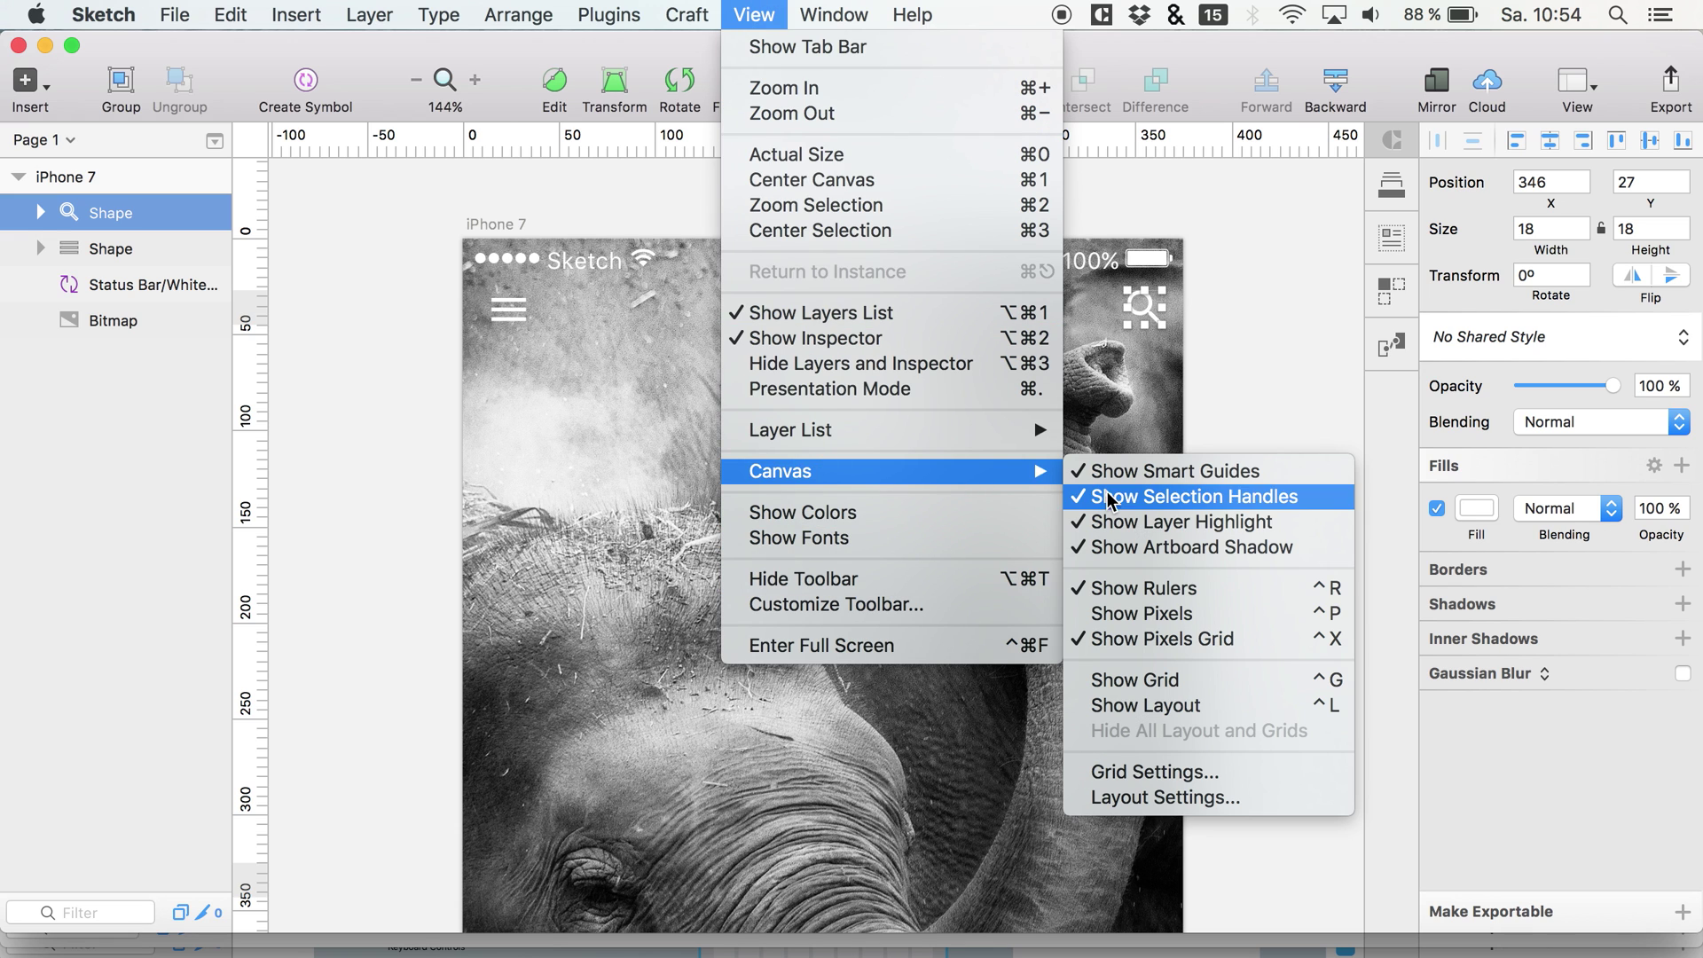
{"action": "left_click", "coordinate": [1140, 590]}
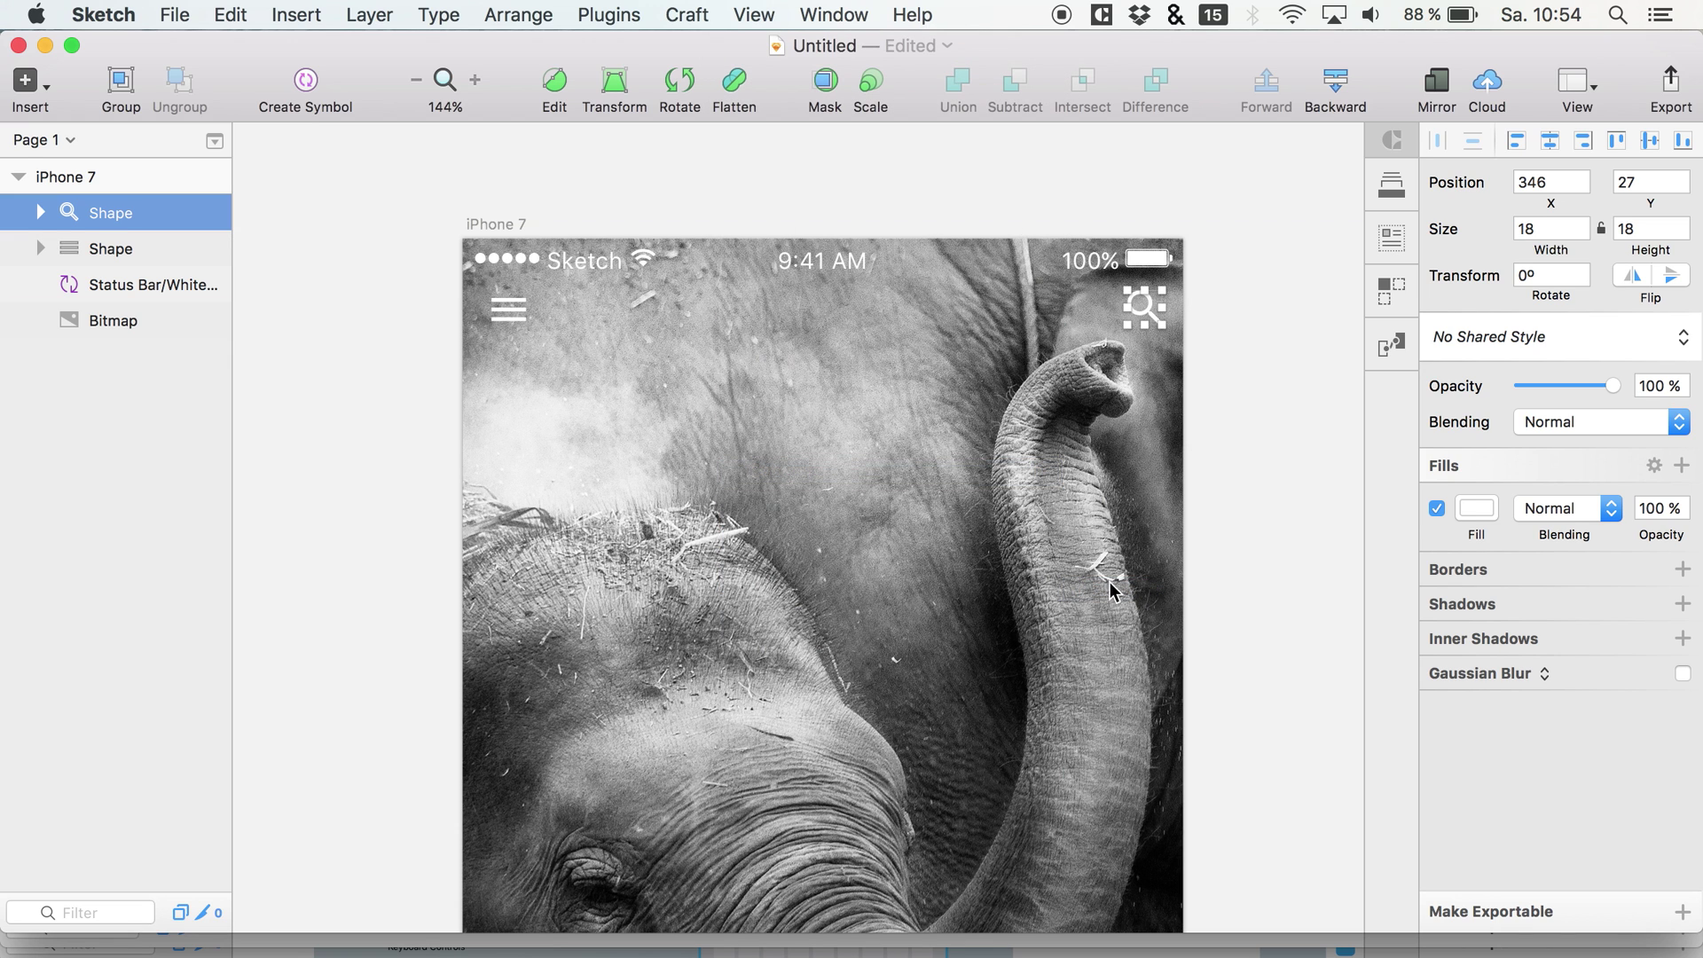
{"action": "left_click", "coordinate": [335, 376]}
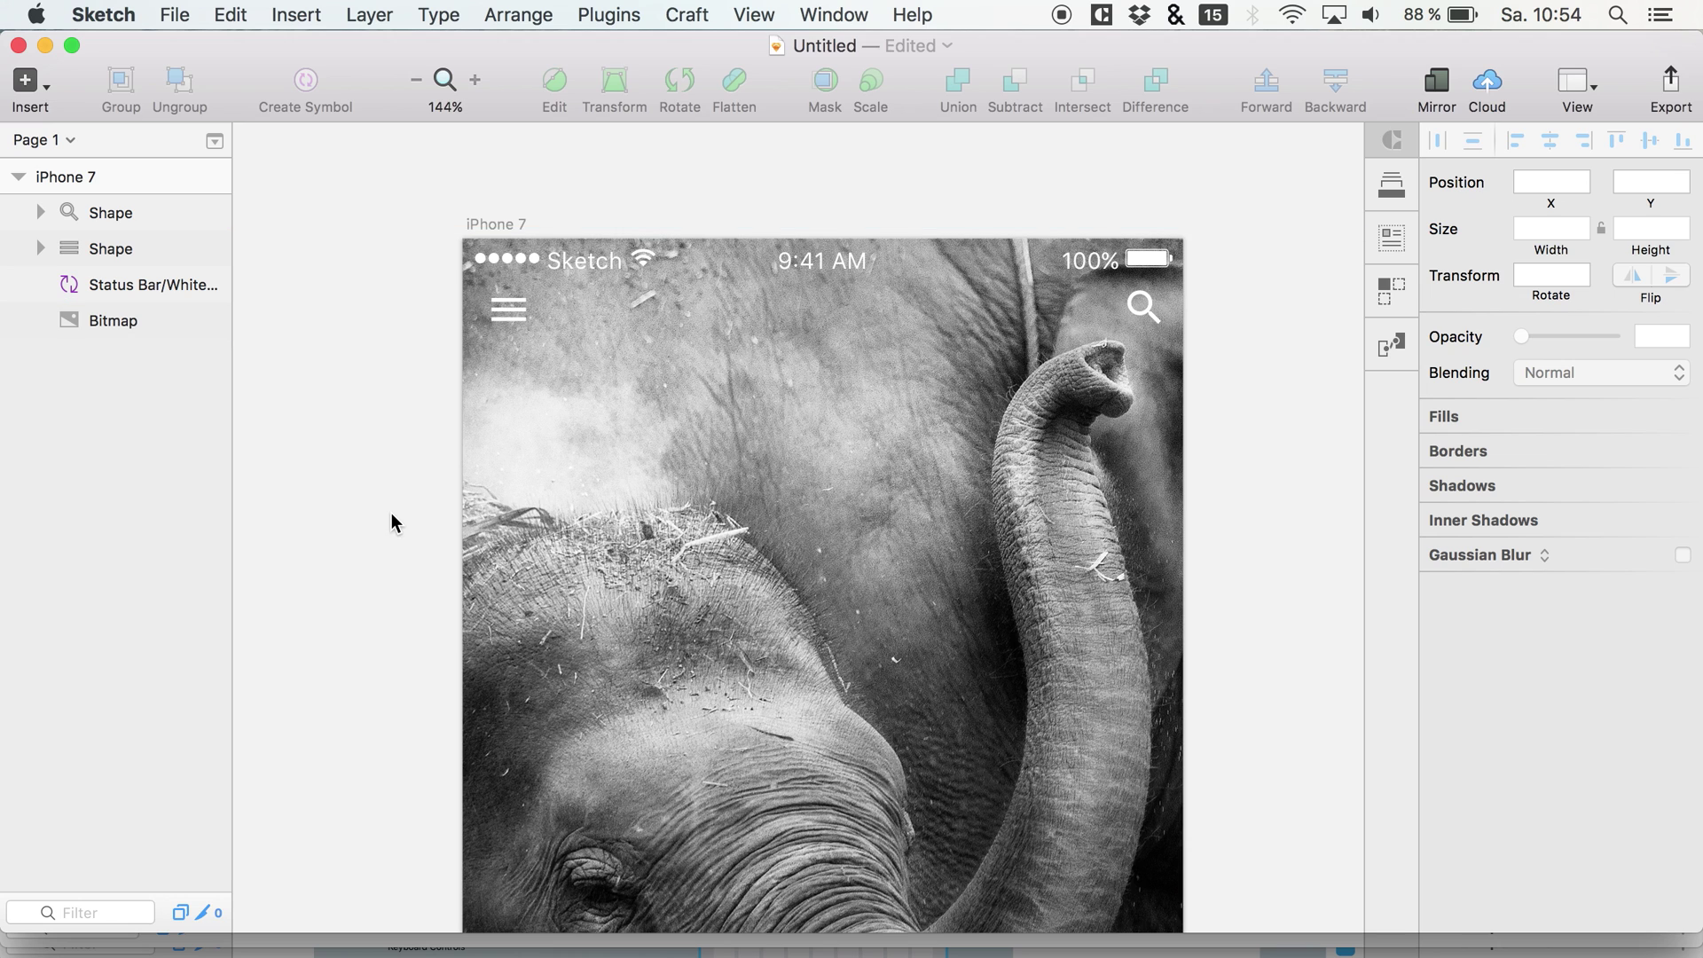
{"action": "scroll", "coordinate": [394, 522], "scroll_direction": "down", "scroll_amount": 2}
{"action": "scroll", "coordinate": [394, 521], "scroll_direction": "right", "scroll_amount": 3}
{"action": "scroll", "coordinate": [394, 522], "scroll_direction": "down", "scroll_amount": 2}
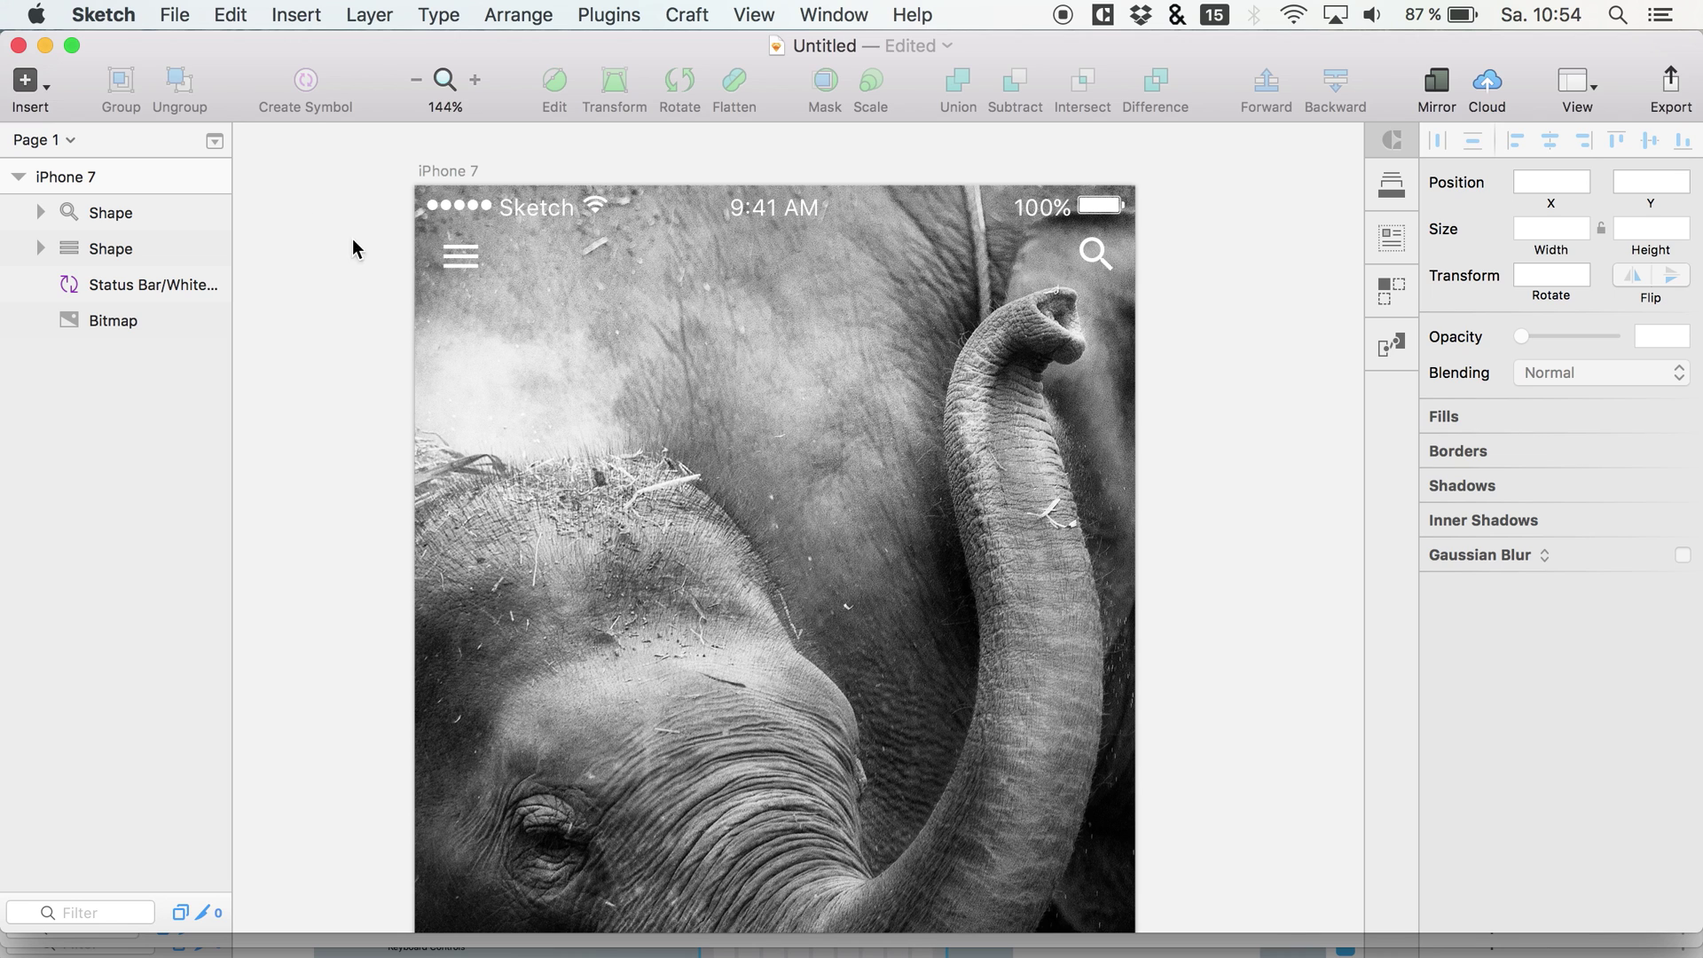
{"action": "left_click", "coordinate": [115, 213]}
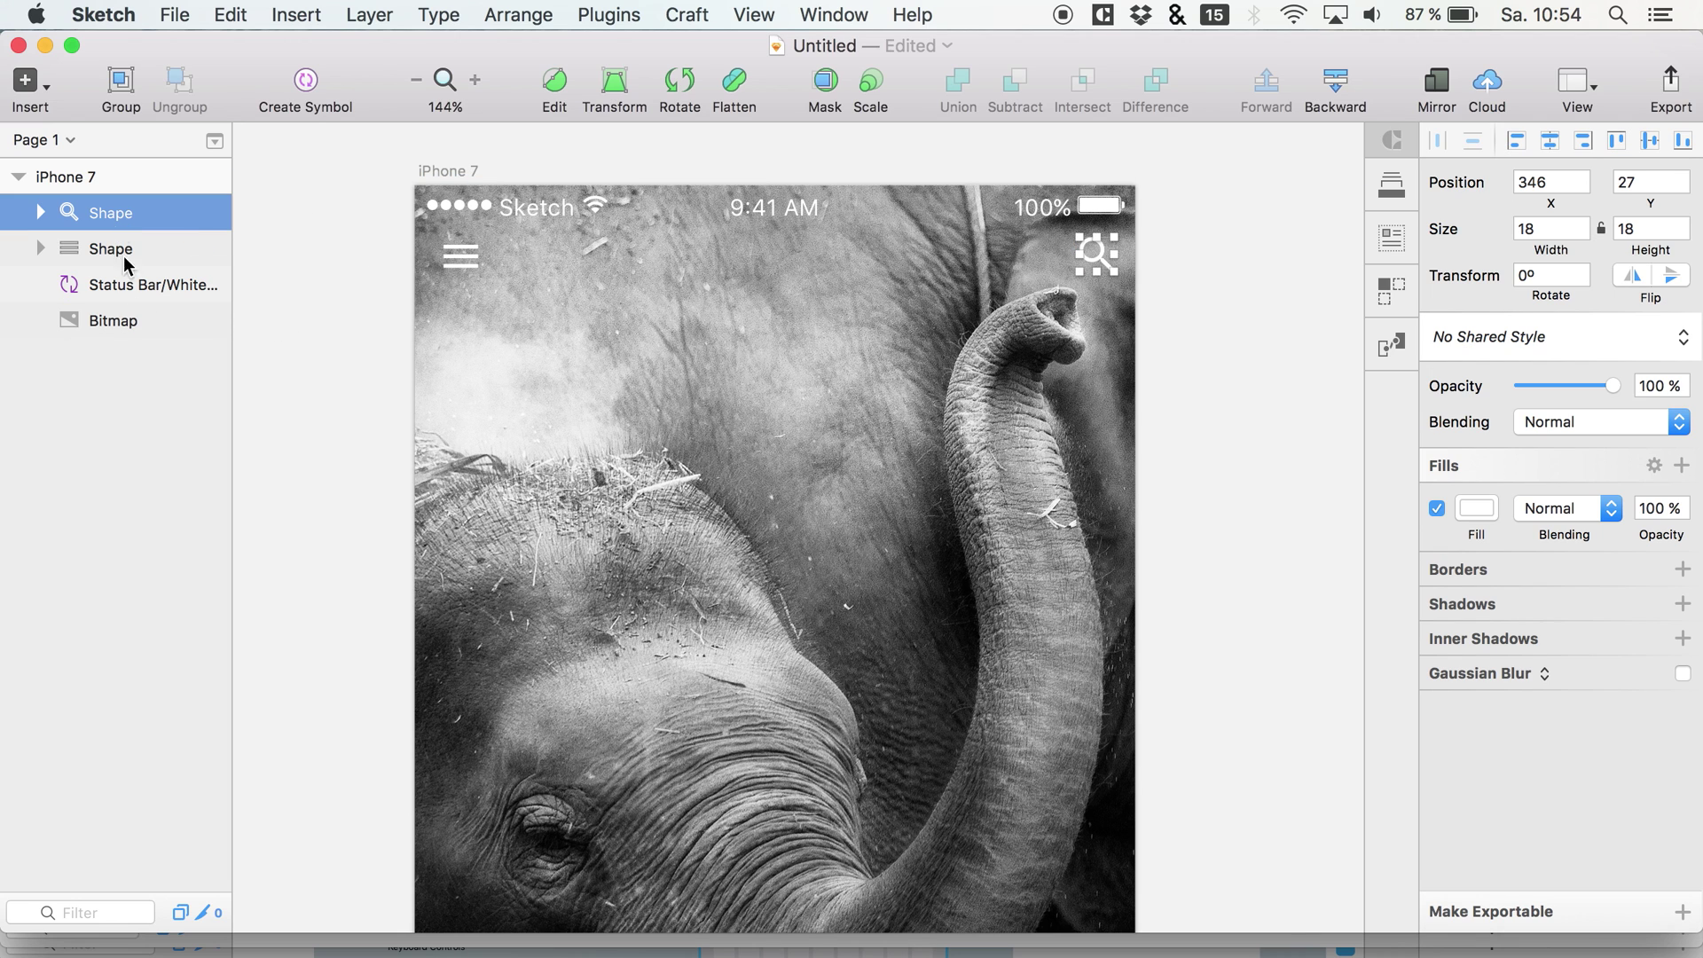
Add a 'Featured' text label at the top and colour it white.
{"action": "key", "text": "t"}
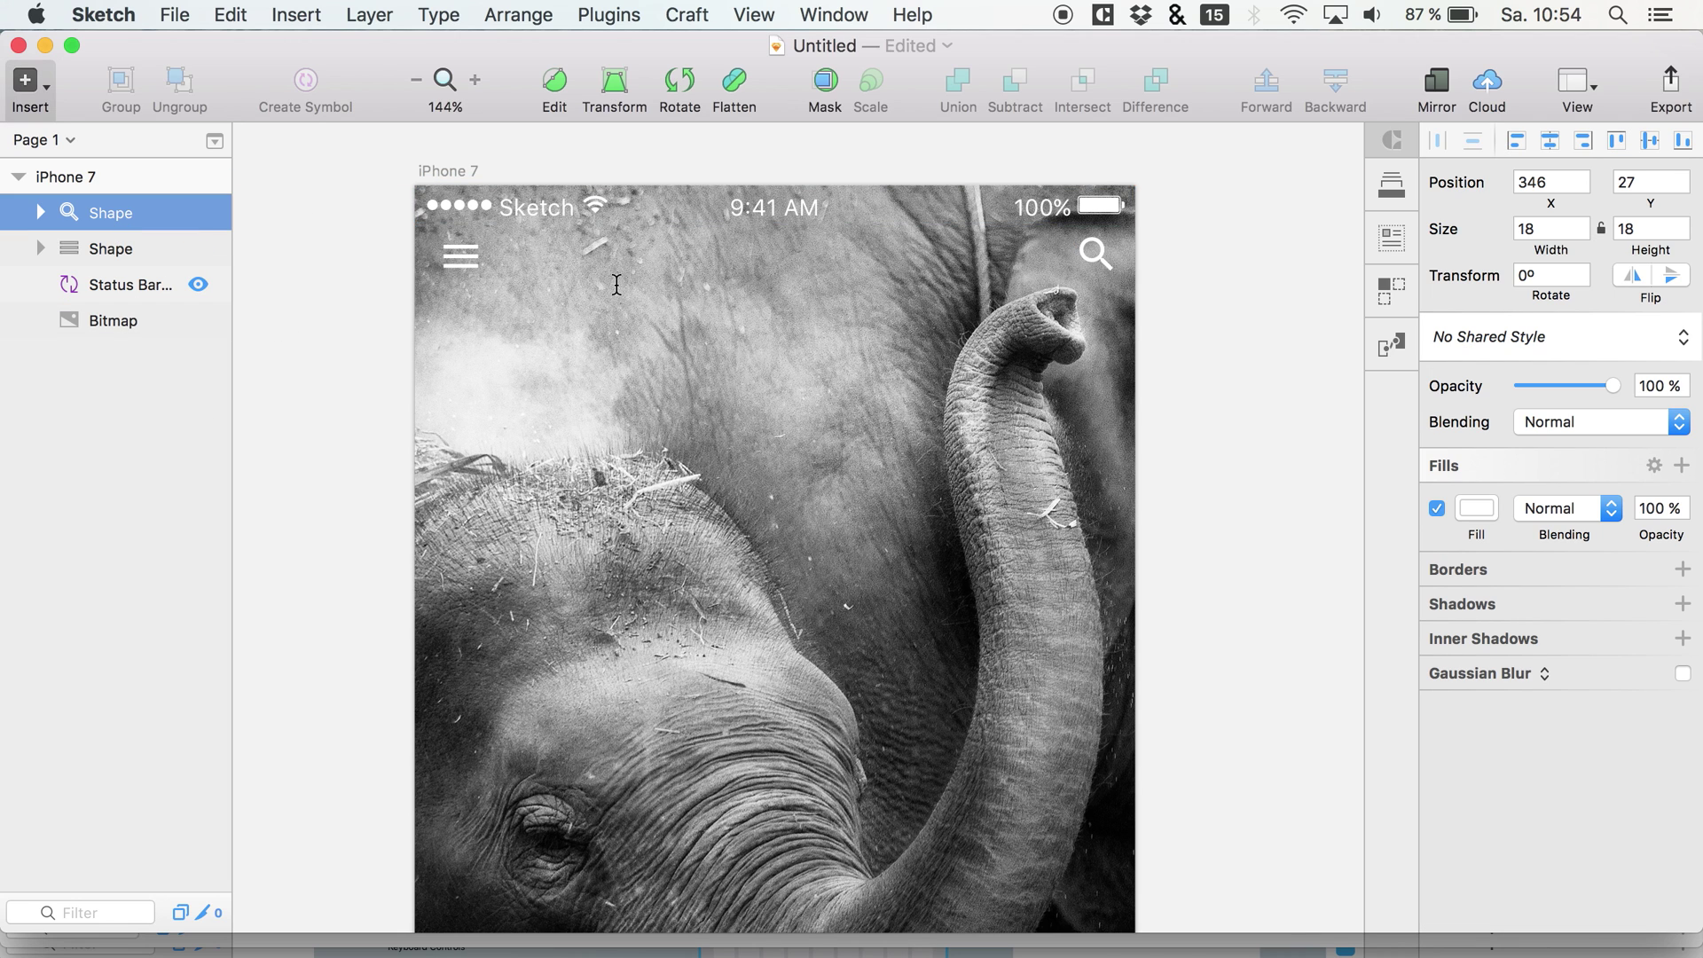
{"action": "left_click", "coordinate": [617, 284]}
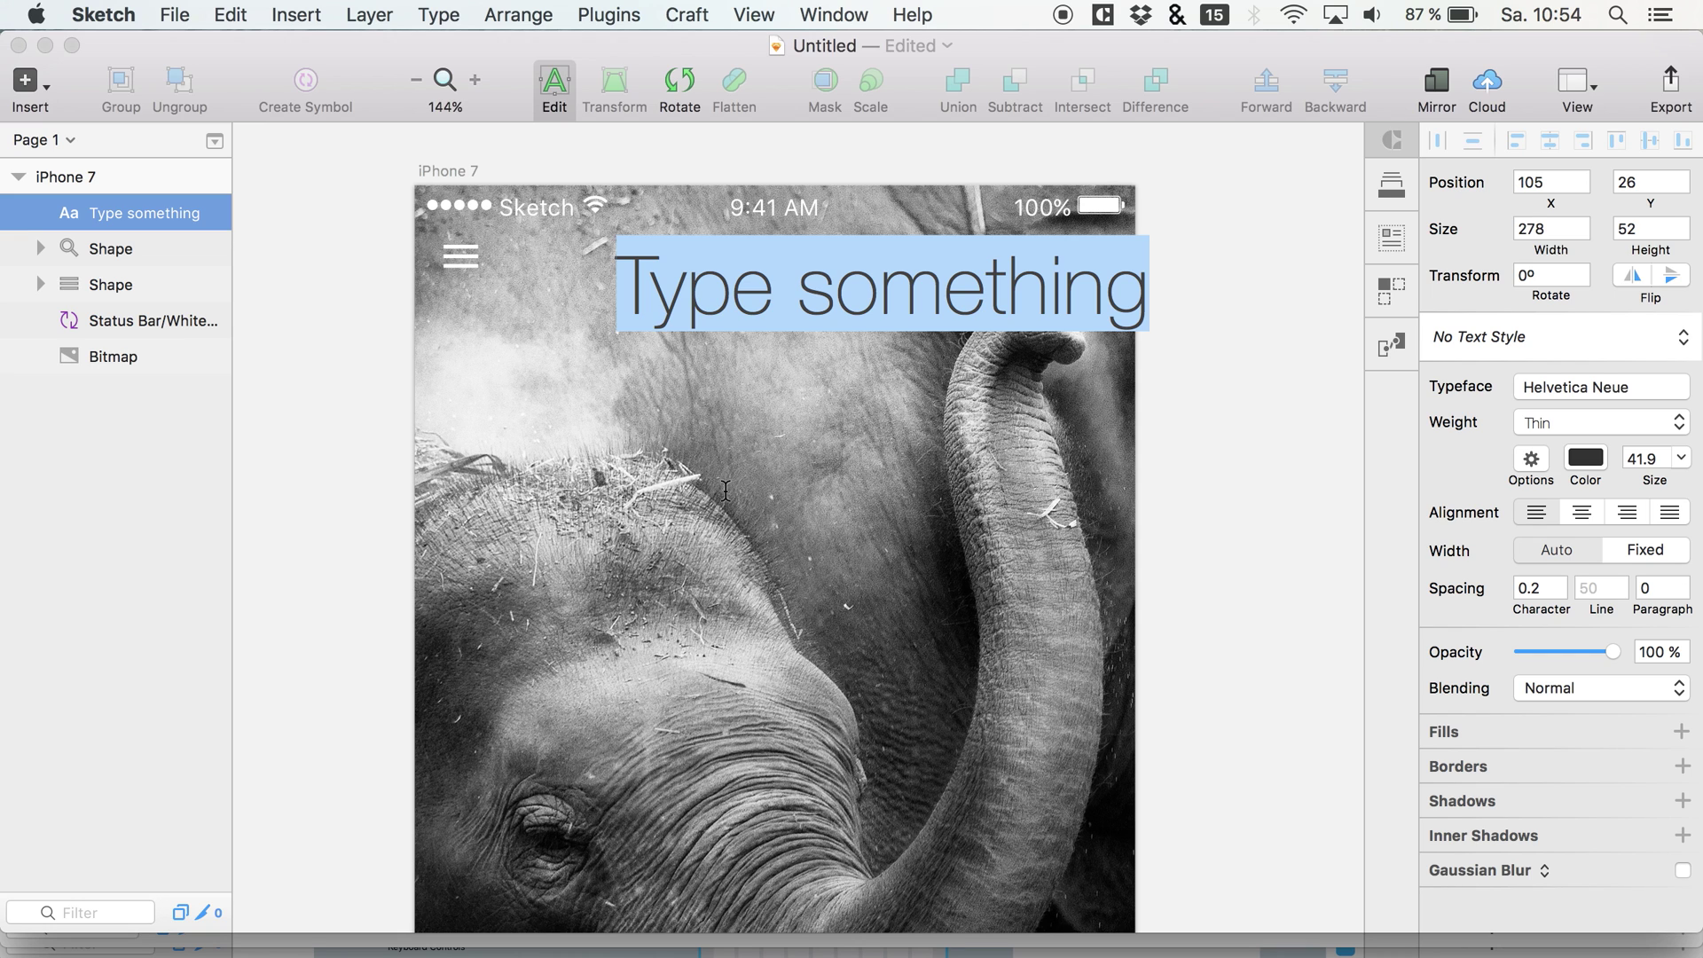
{"action": "type", "text": "Featured"}
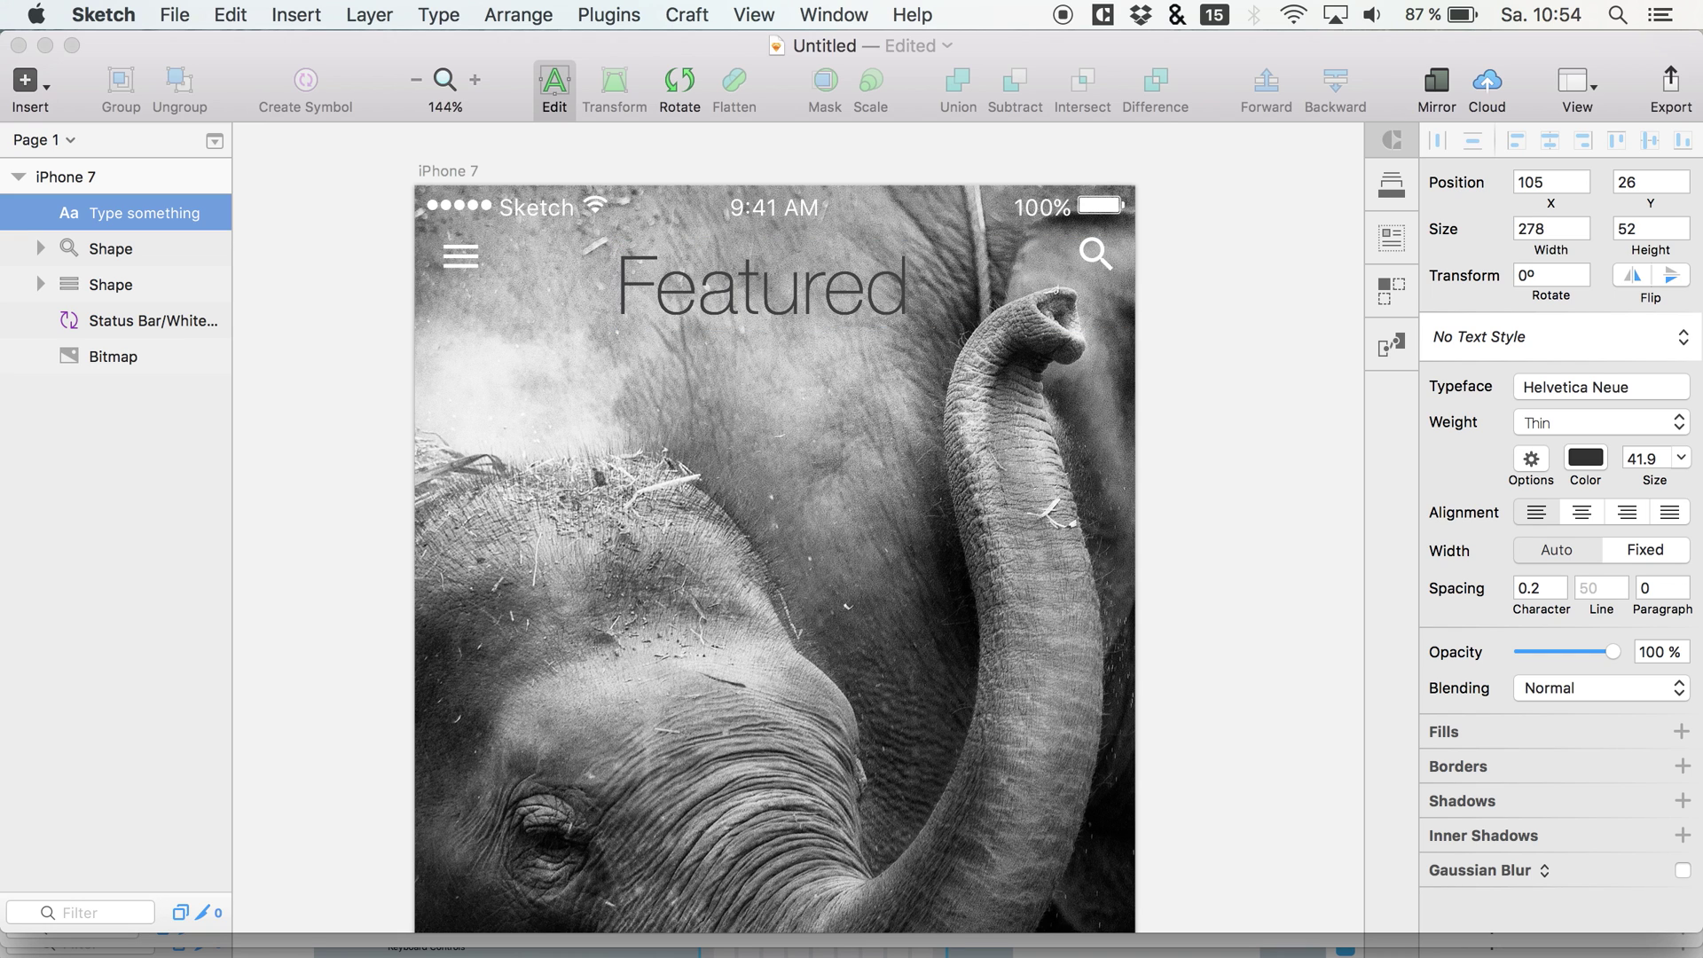
{"action": "key", "text": "super+a"}
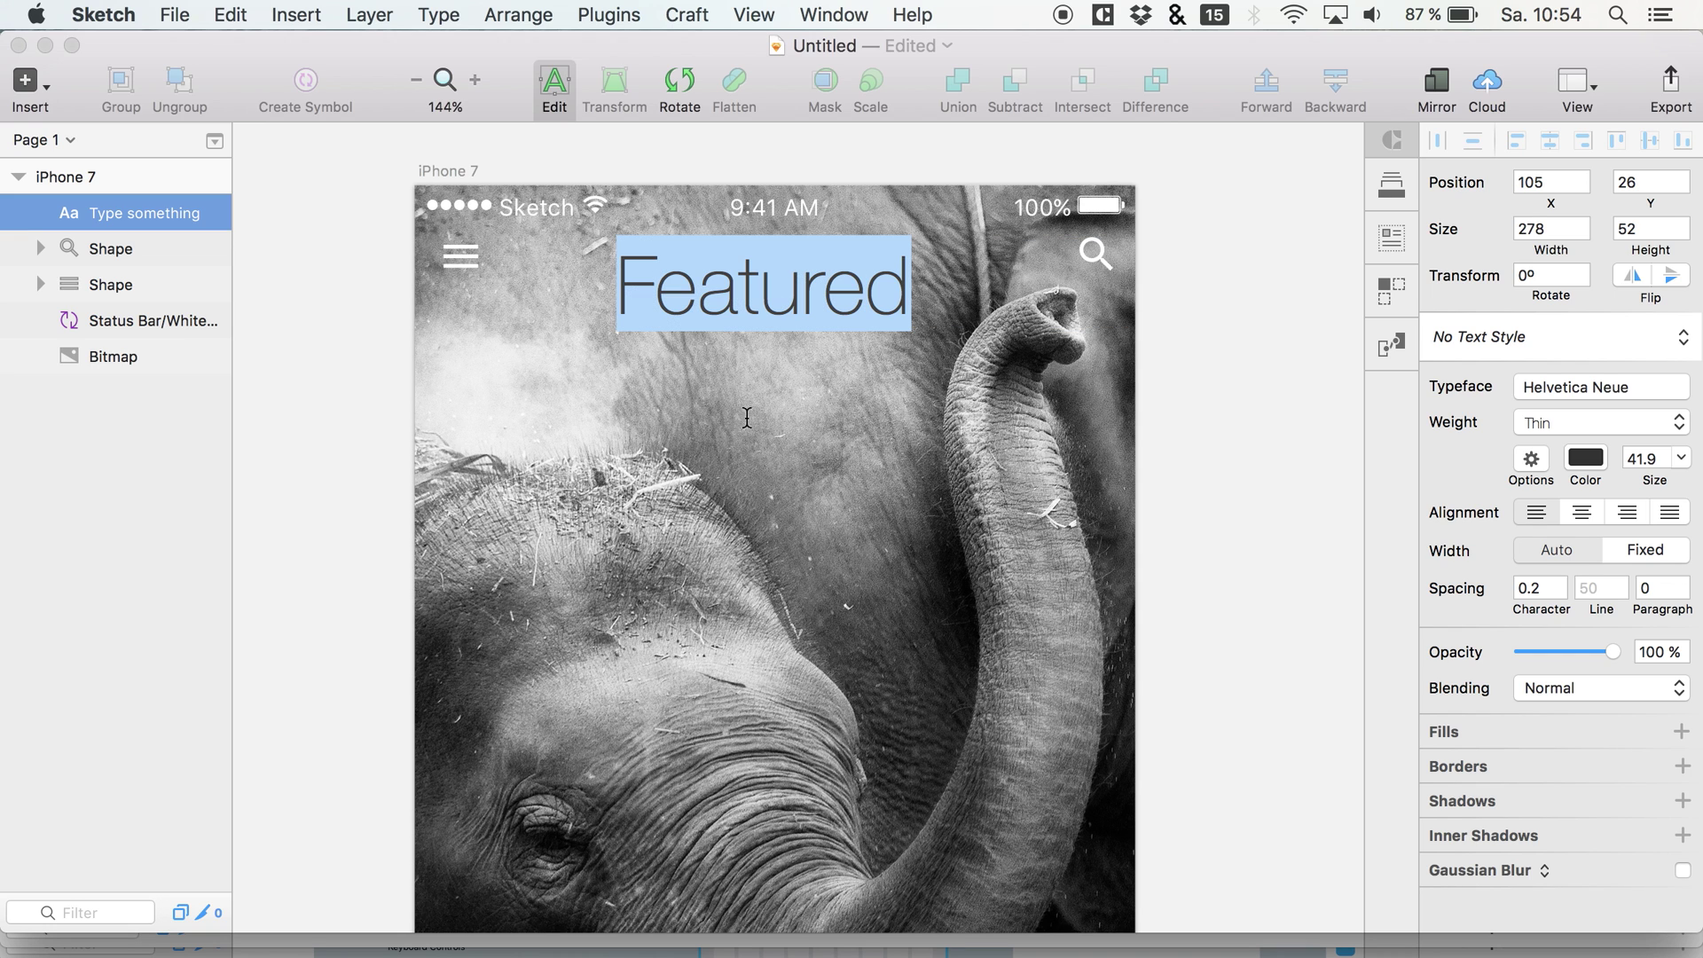
{"action": "left_click", "coordinate": [1586, 458]}
{"action": "left_click_drag", "start_coordinate": [1586, 575], "coordinate": [1315, 410]}
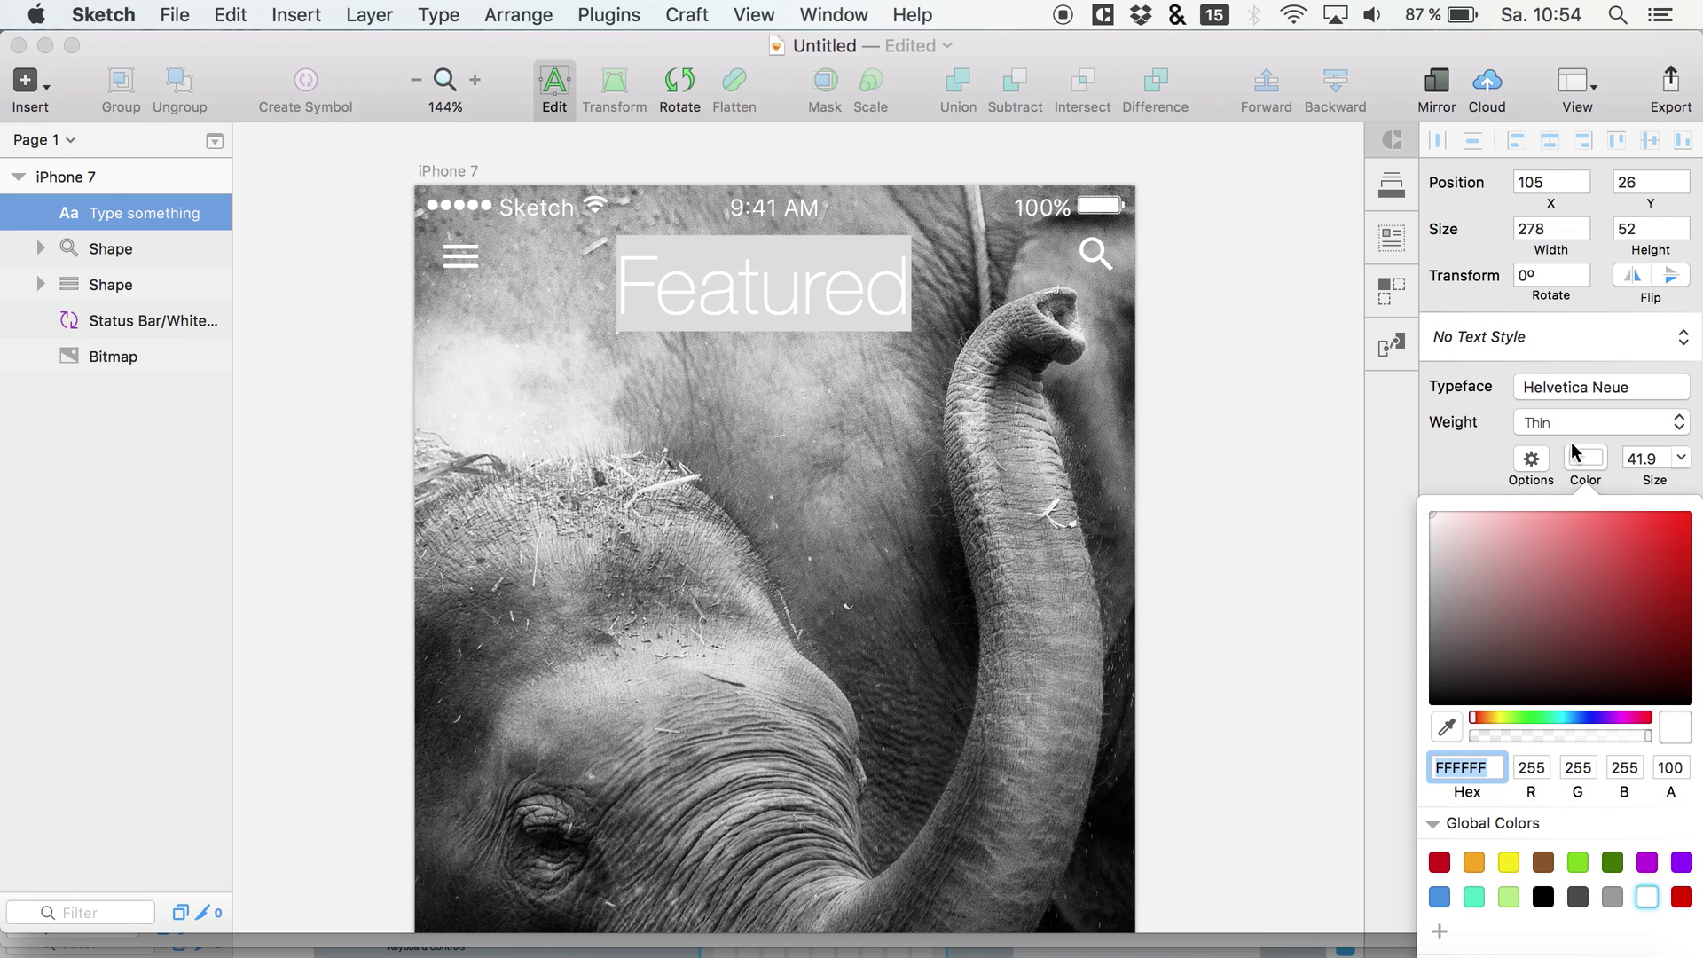
{"action": "left_click", "coordinate": [1557, 426]}
Set the Featured text to Regular weight at size 17.9.
{"action": "left_click", "coordinate": [1549, 428]}
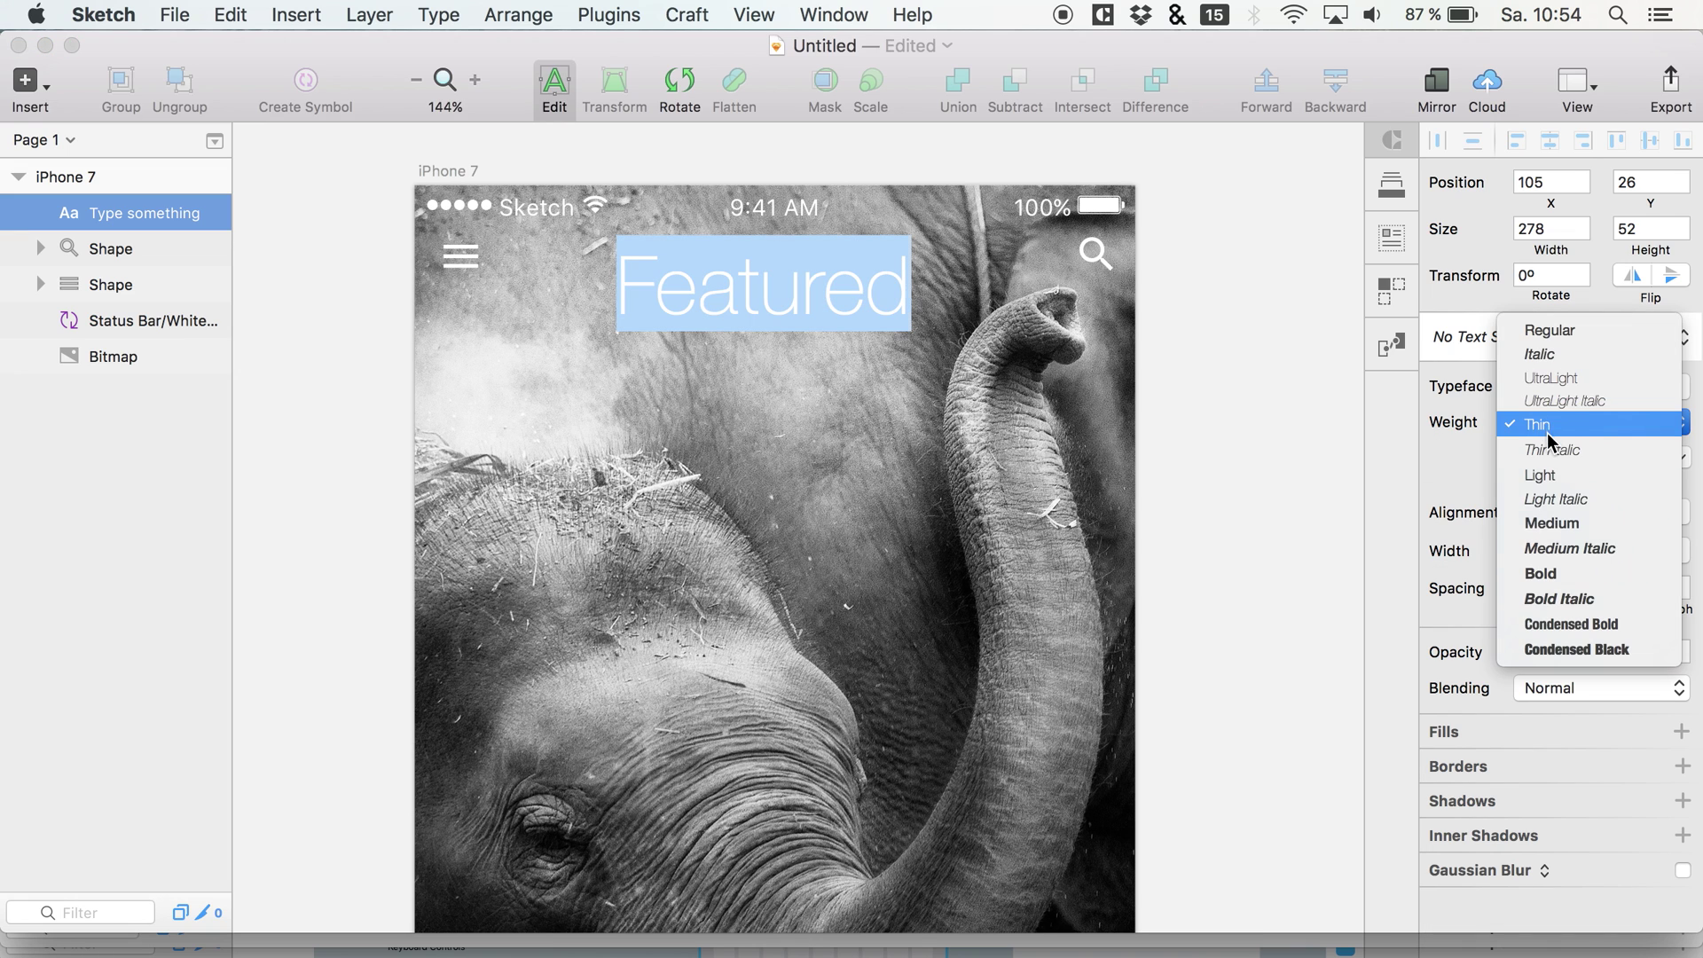
{"action": "left_click", "coordinate": [1550, 330]}
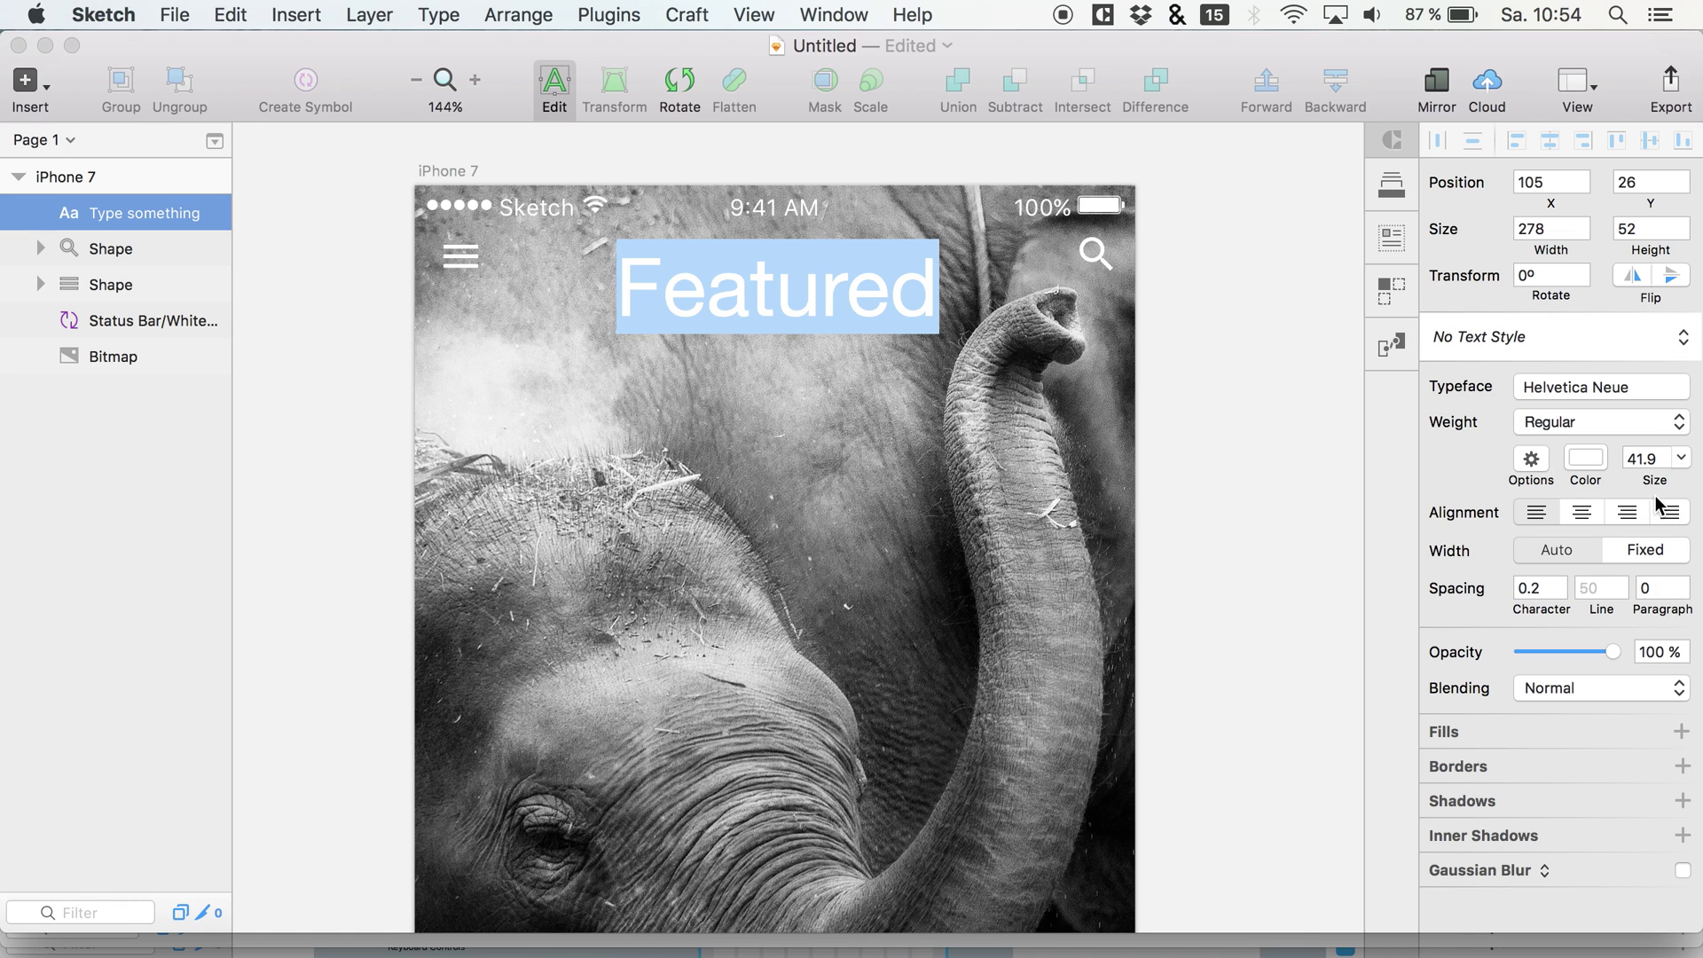
{"action": "left_click", "coordinate": [1646, 458]}
{"action": "left_click_drag", "start_coordinate": [1656, 480], "coordinate": [1623, 470]}
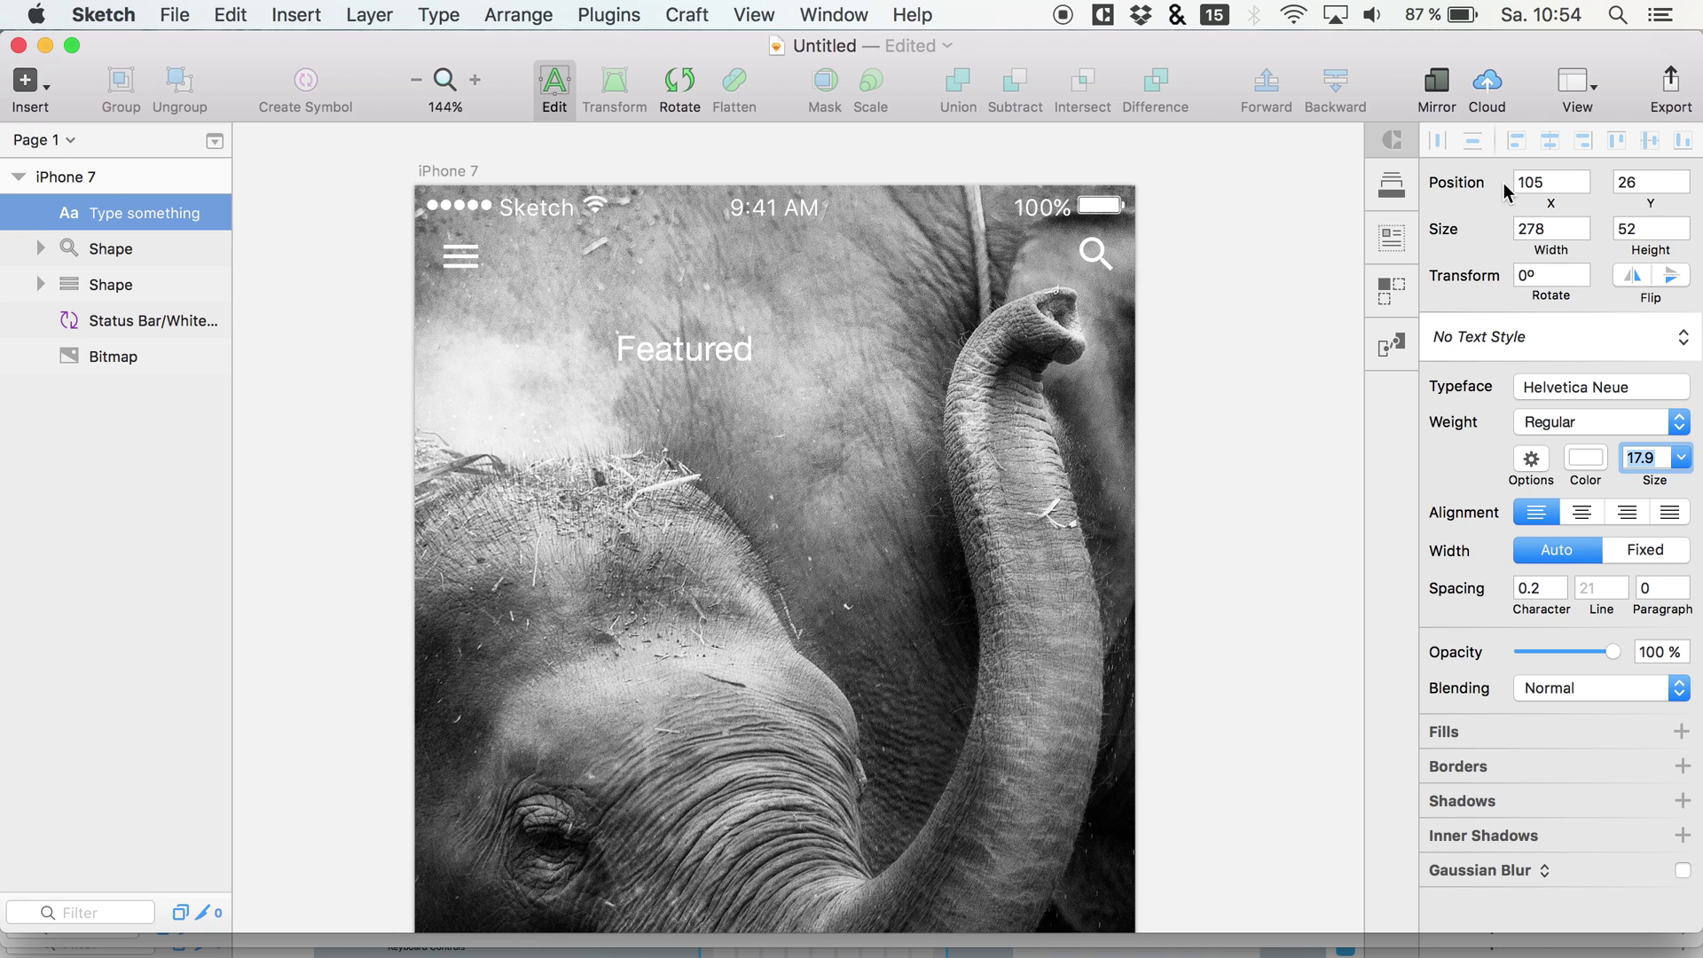
{"action": "left_click", "coordinate": [127, 232]}
Centre-align Featured, centre it horizontally on the artboard, and set Y to 24.
{"action": "left_click", "coordinate": [128, 224]}
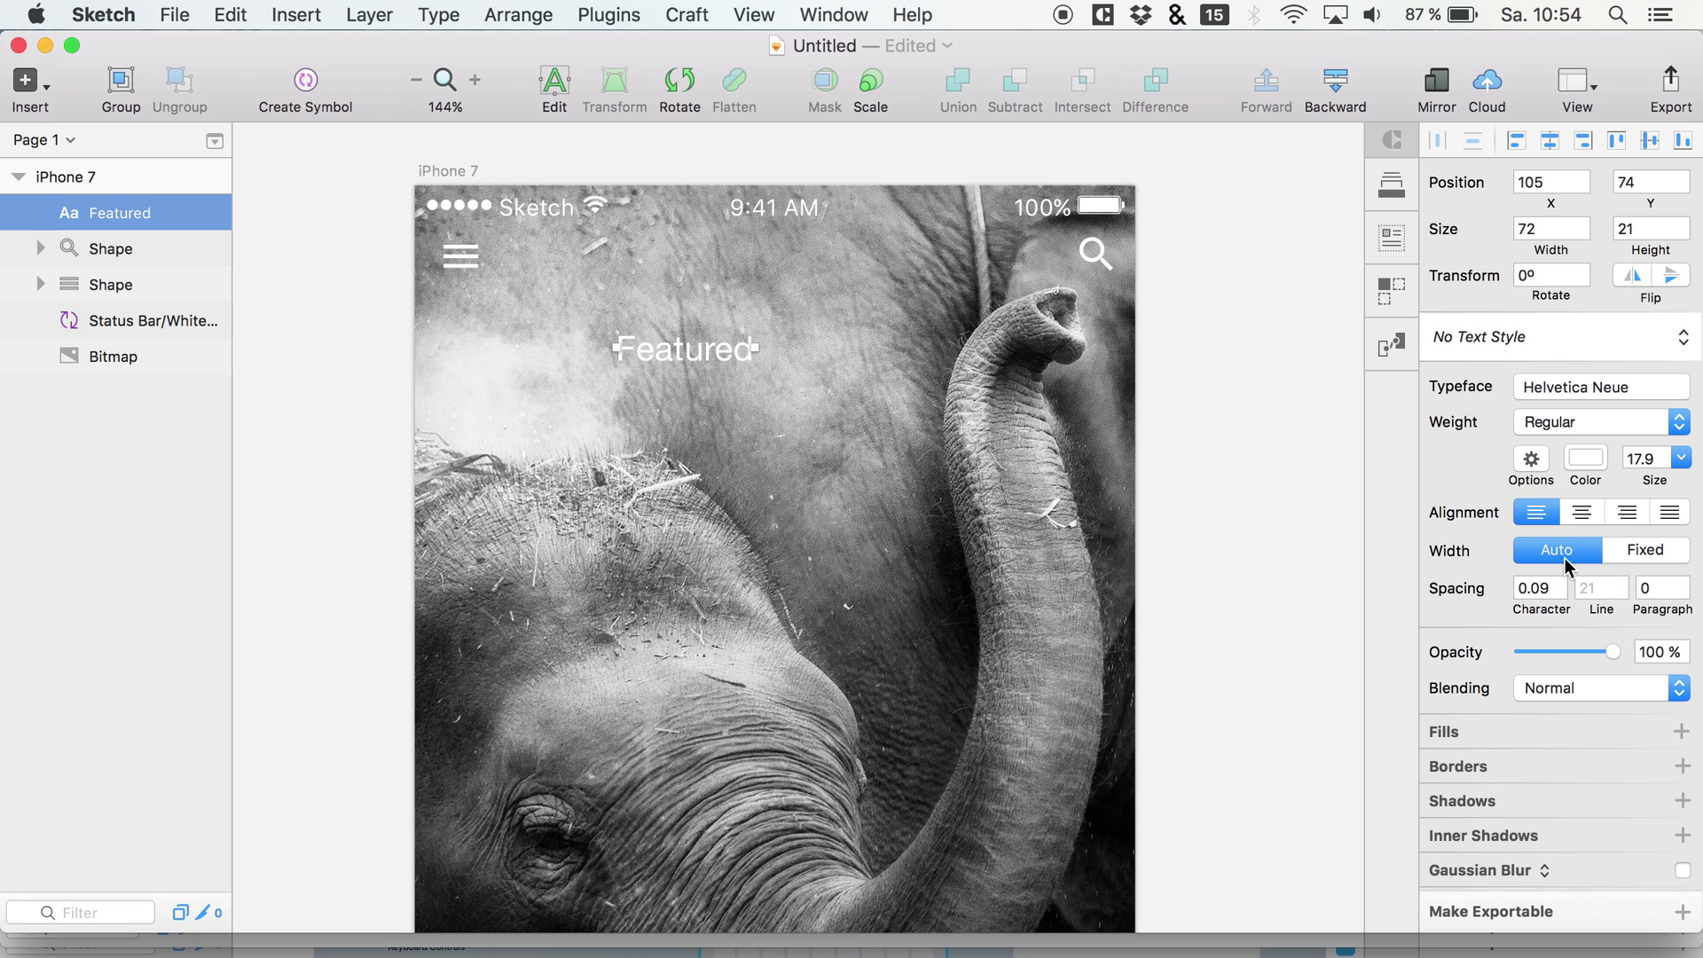
{"action": "left_click", "coordinate": [1582, 510]}
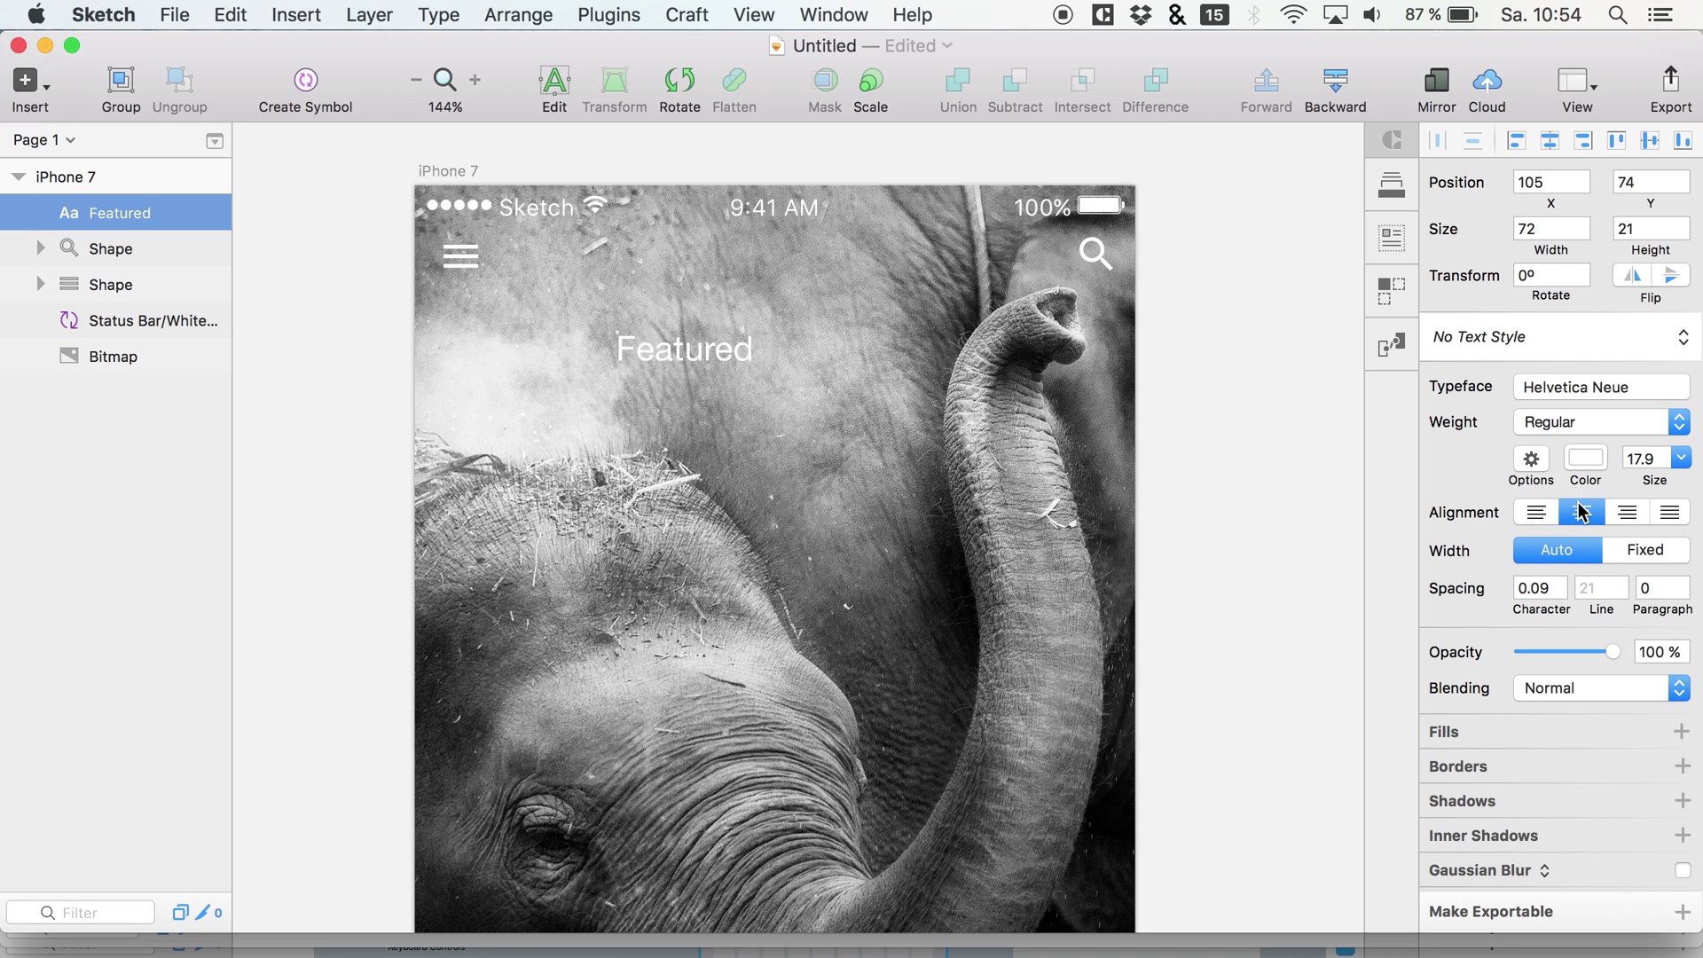
{"action": "left_click", "coordinate": [1550, 142]}
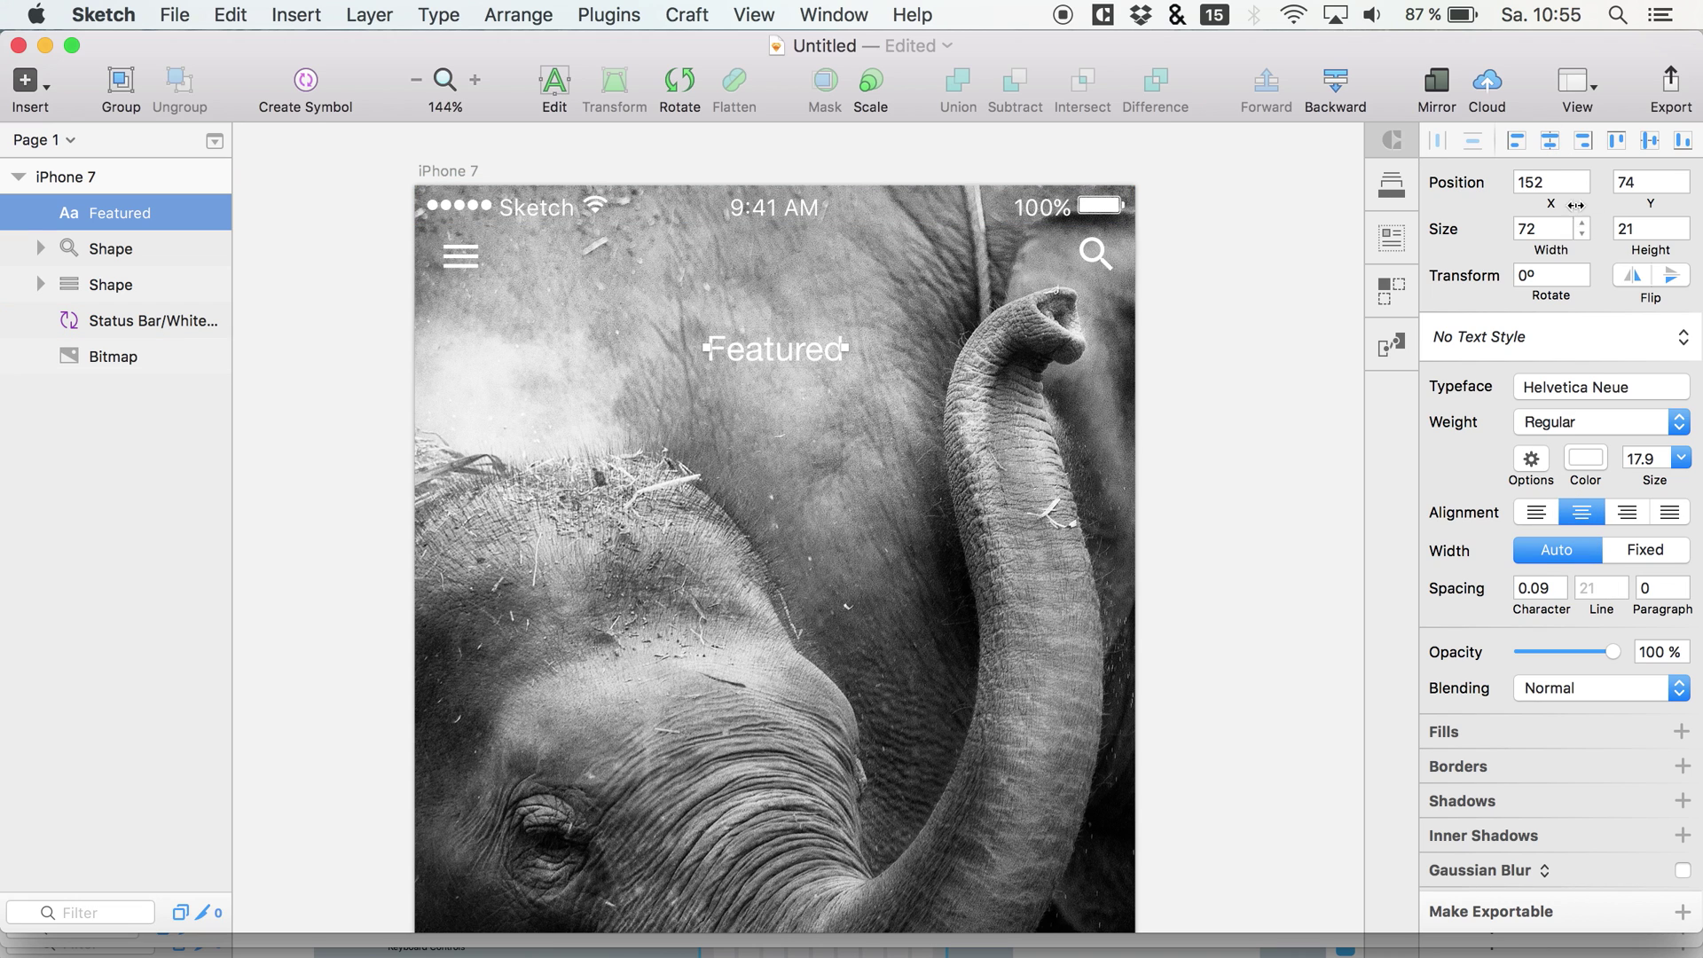
{"action": "left_click_drag", "start_coordinate": [1647, 204], "coordinate": [1582, 202]}
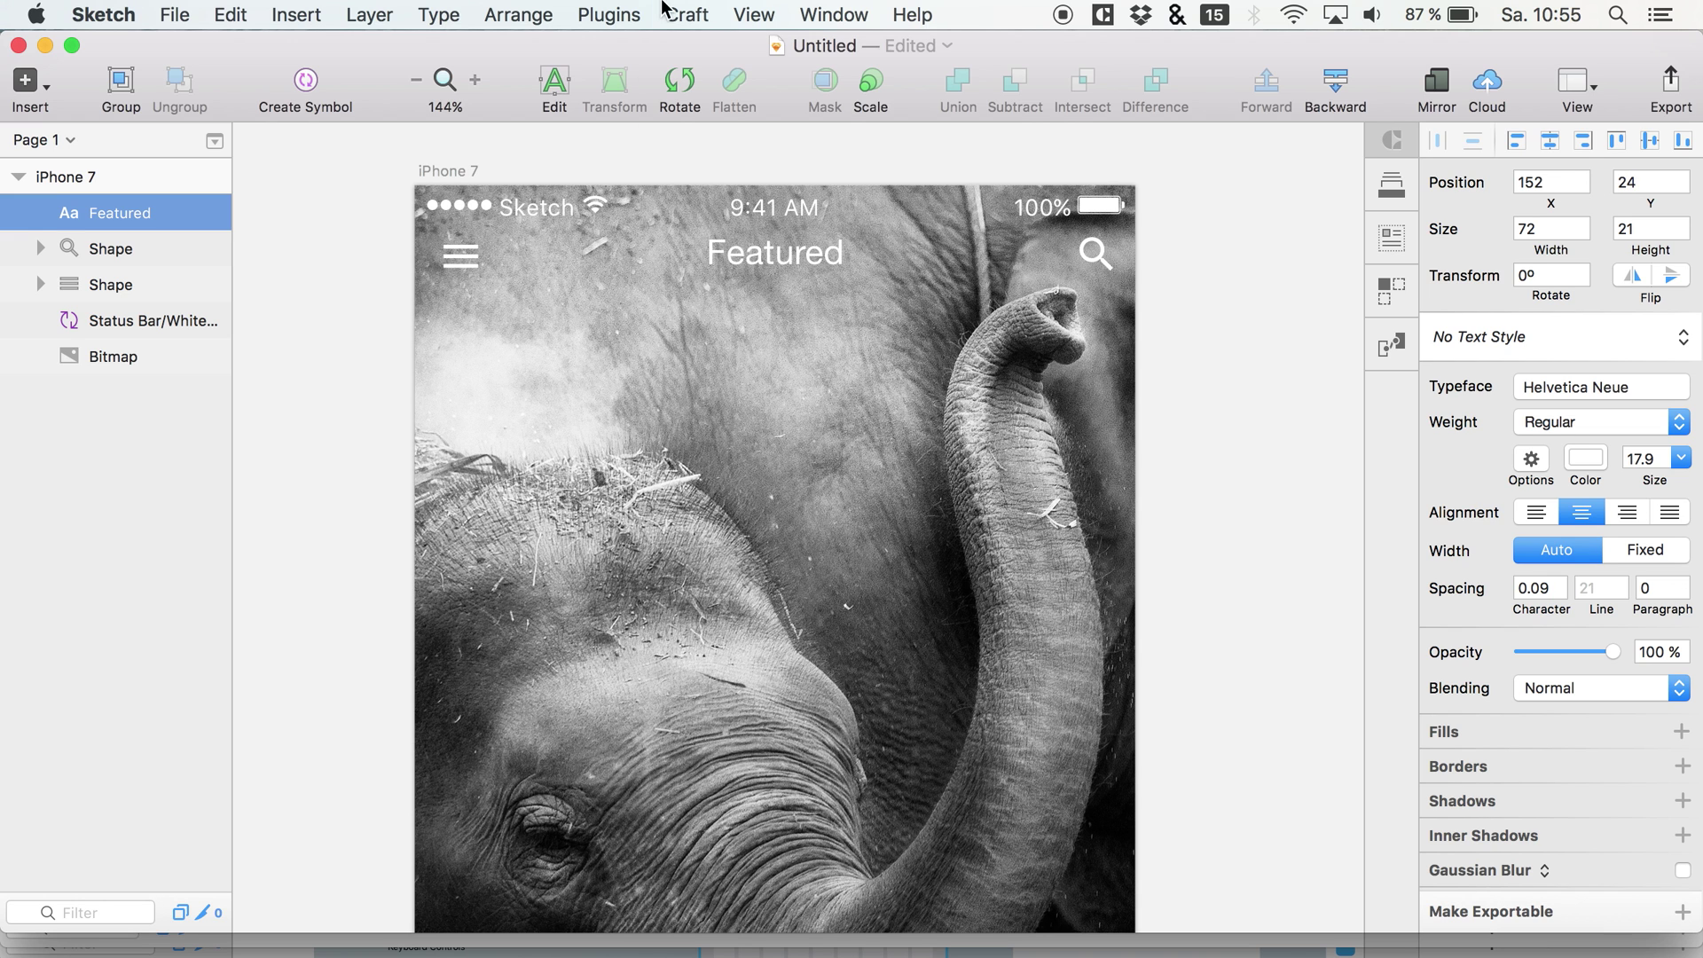
{"action": "left_click", "coordinate": [754, 14]}
Show the canvas rulers and nudge the Featured label down to 152, 26.
{"action": "mouse_move", "coordinate": [887, 471]}
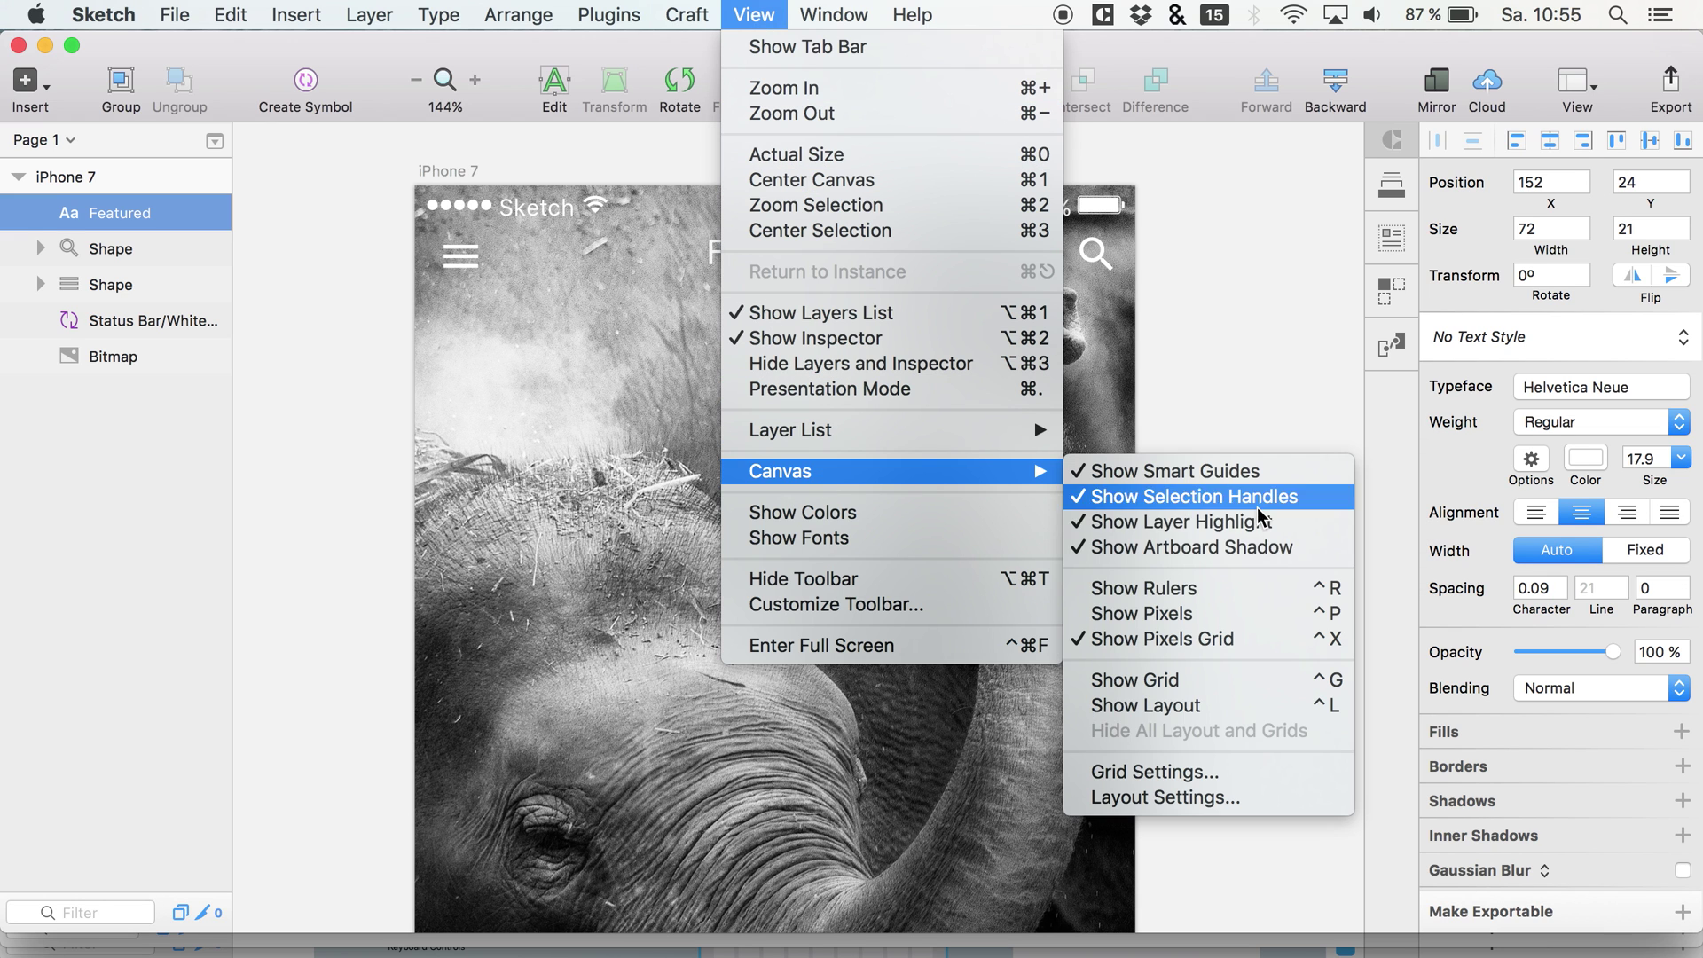
{"action": "left_click", "coordinate": [1180, 589]}
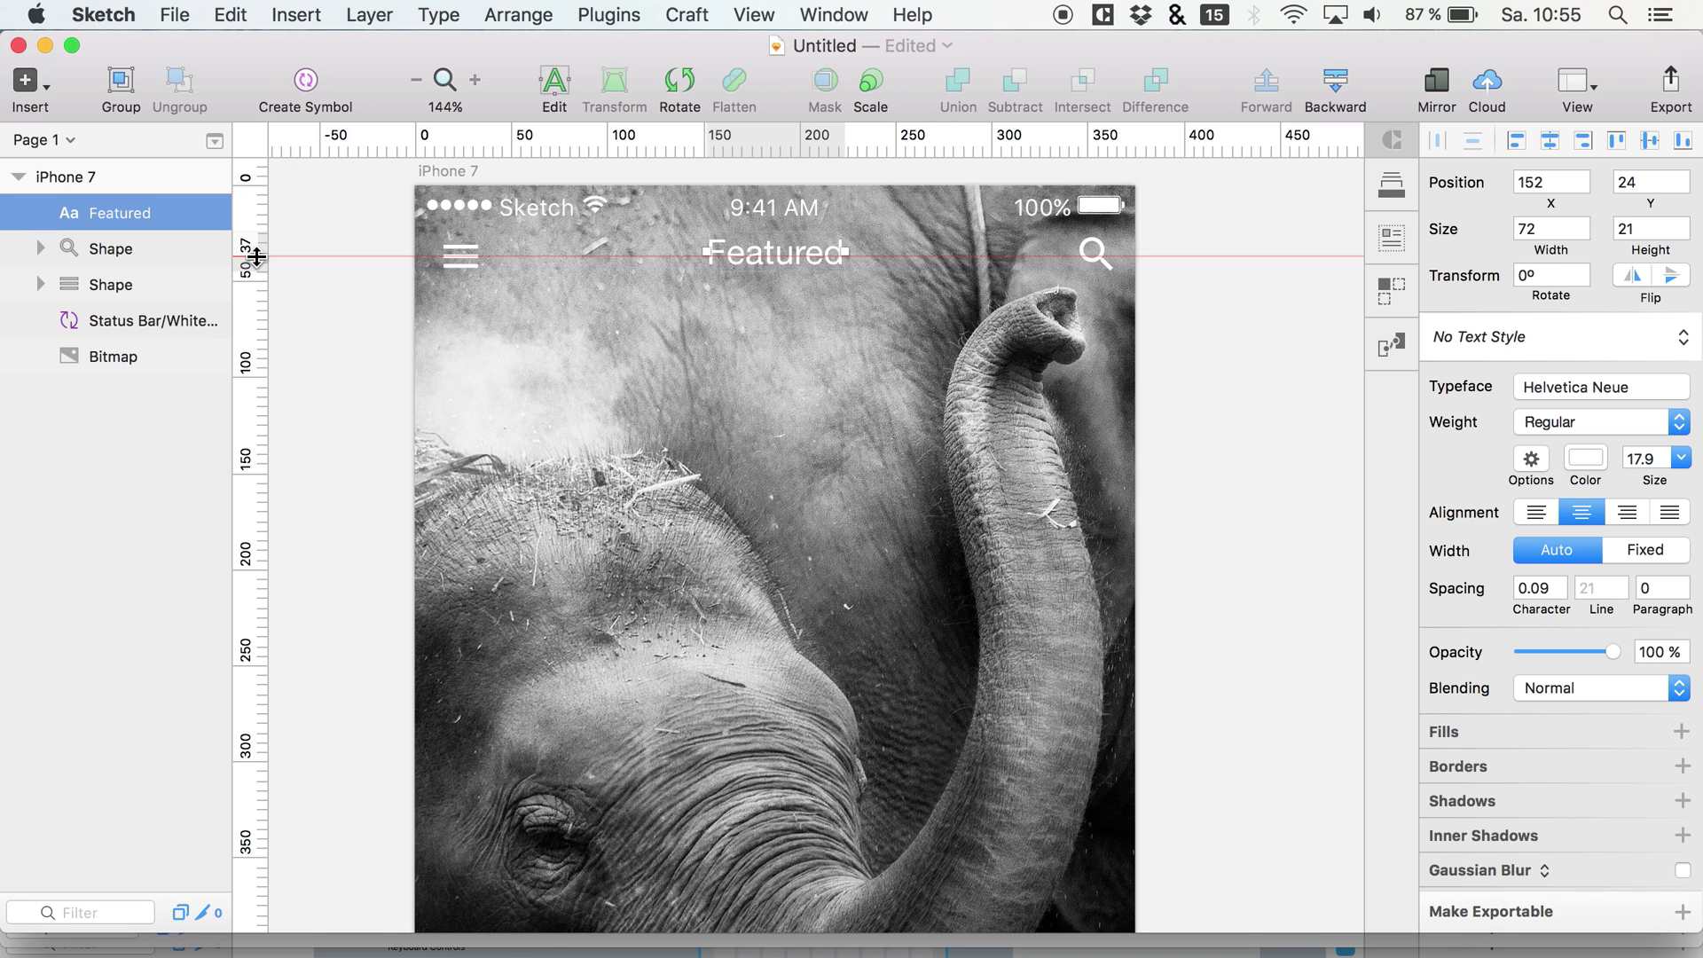
{"action": "key", "text": "Down"}
{"action": "key", "text": "Down"}
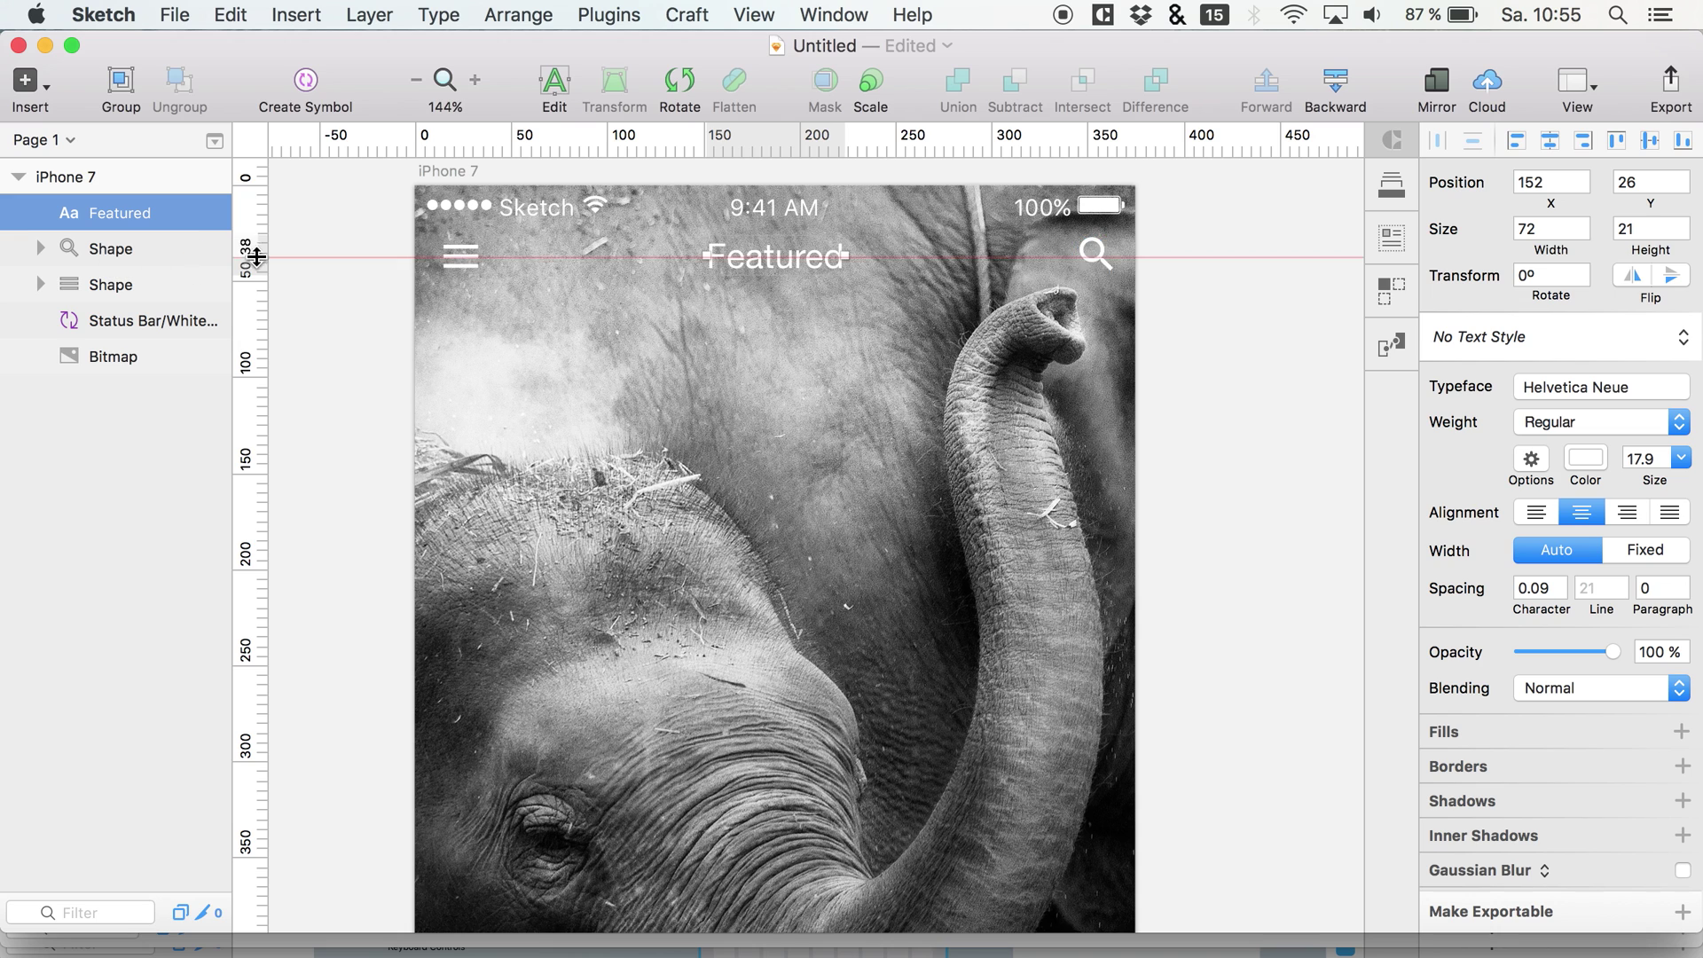
Nudge the search icon to 346, 28 to line up with the menu icon.
{"action": "left_click", "coordinate": [100, 256]}
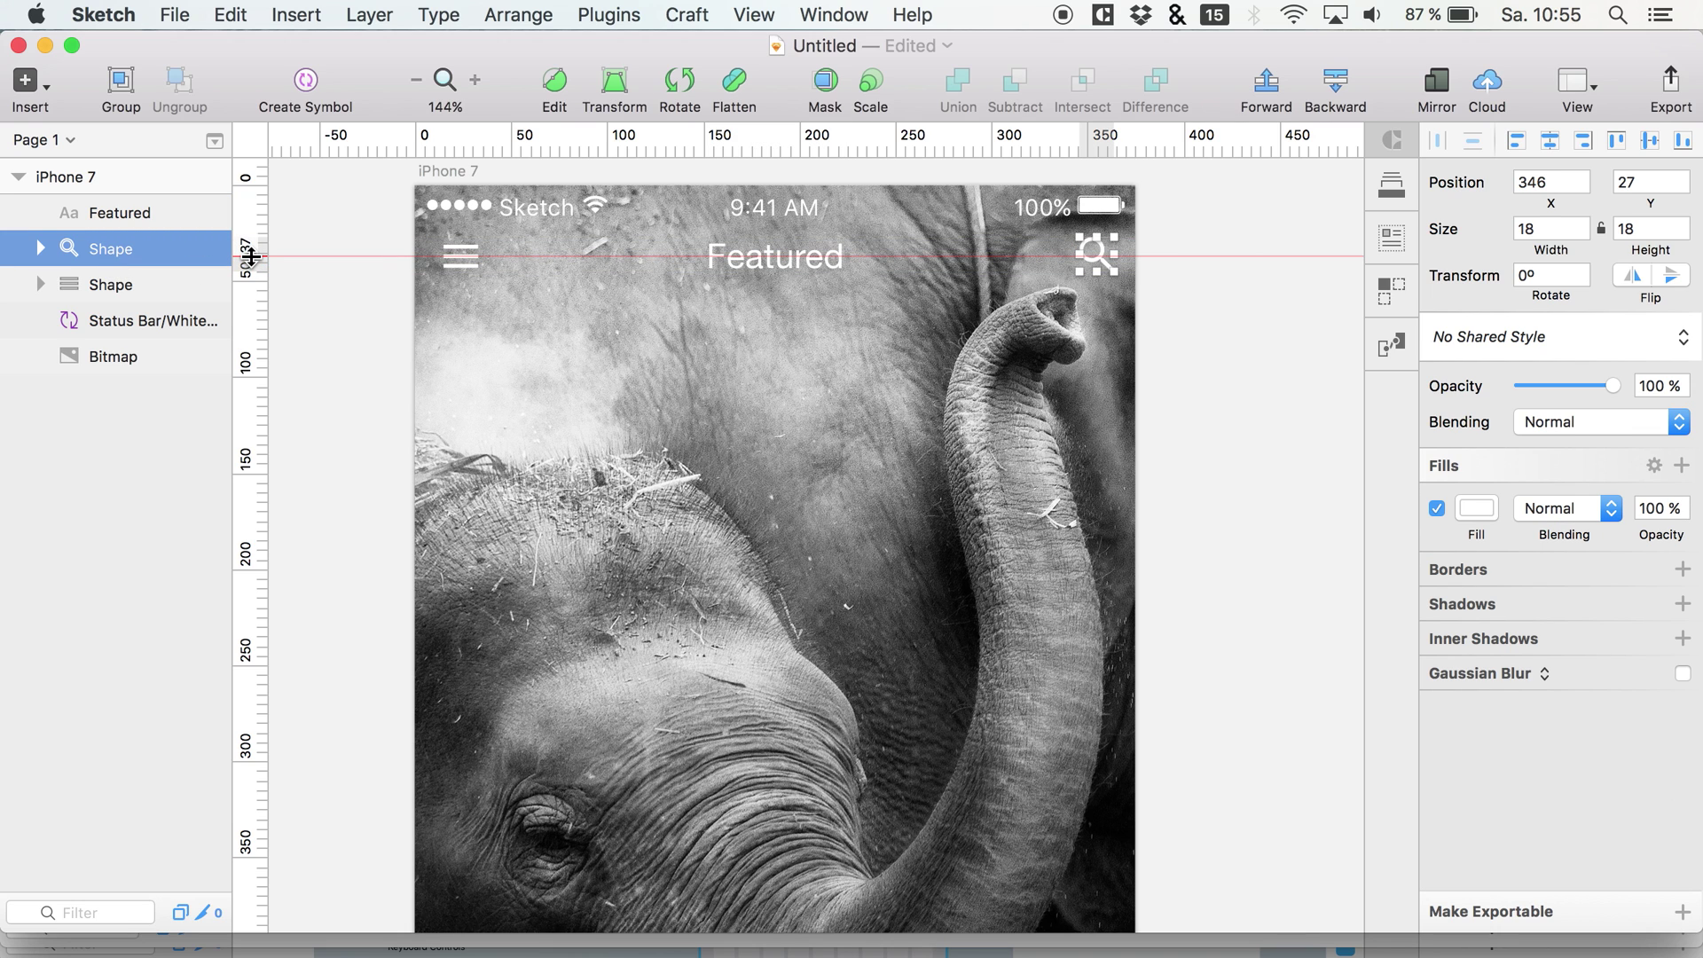
{"action": "key", "text": "Down"}
{"action": "key", "text": "Down"}
{"action": "key", "text": "Up"}
{"action": "left_click", "coordinate": [825, 257]}
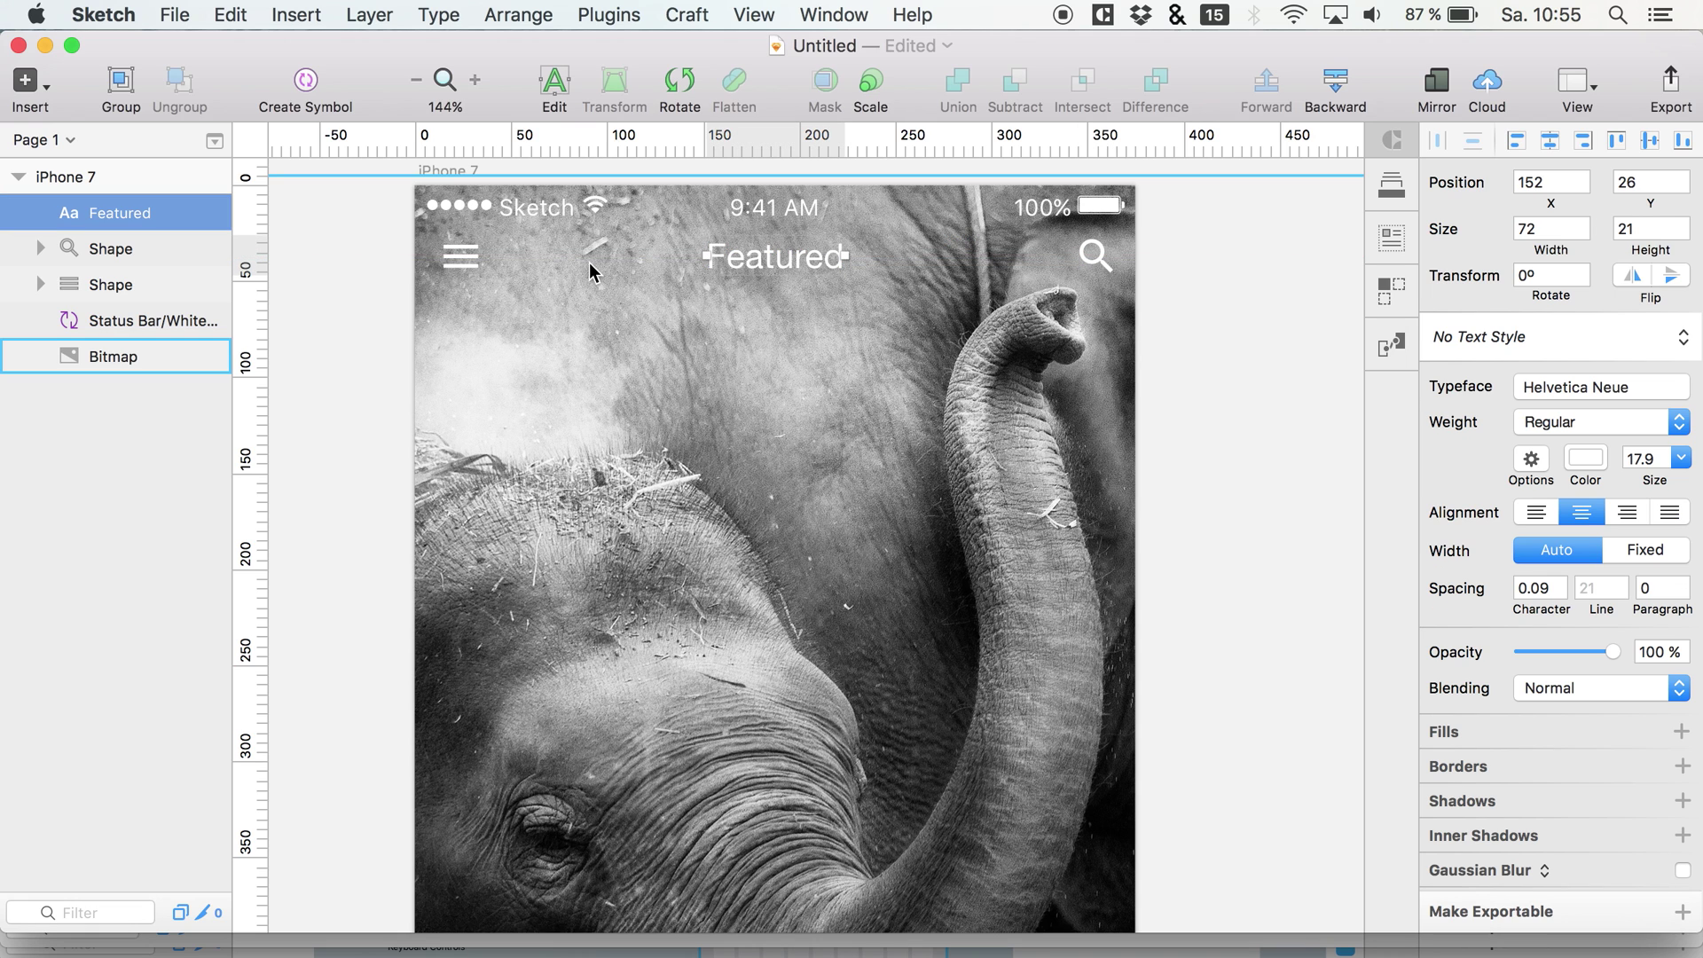
Duplicate the Featured label into three header labels spread between the menu and search icons.
{"action": "key", "text": "super+c"}
{"action": "key", "text": "super+v"}
{"action": "key", "text": "shift+Right"}
{"action": "key", "text": "shift+Right"}
{"action": "key", "text": "shift+Right"}
{"action": "key", "text": "shift+Right"}
{"action": "key", "text": "shift+Right"}
{"action": "key", "text": "shift+Right"}
{"action": "key", "text": "shift+Right"}
{"action": "key", "text": "shift+Right"}
{"action": "key", "text": "shift+Right"}
{"action": "key", "text": "shift+Right"}
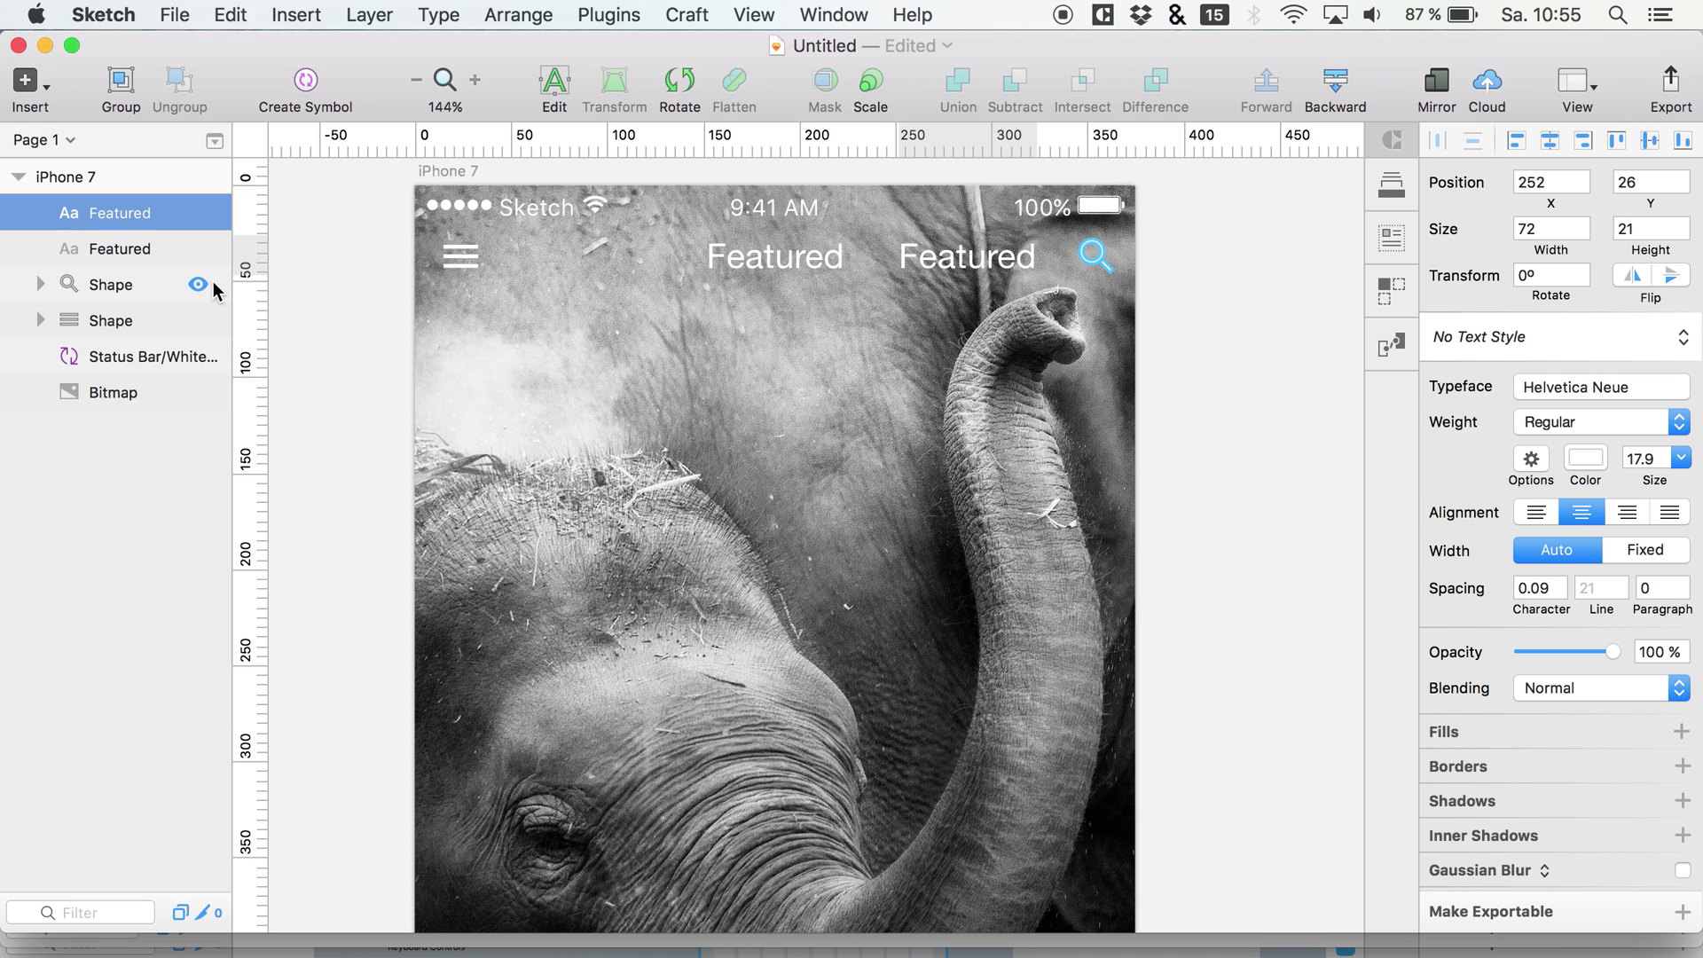
{"action": "key", "text": "super+d"}
{"action": "key", "text": "shift+Left"}
{"action": "key", "text": "shift+Left"}
{"action": "key", "text": "shift+Left"}
{"action": "key", "text": "shift+Left"}
{"action": "key", "text": "shift+Left"}
{"action": "key", "text": "shift+Left"}
{"action": "key", "text": "shift+Left"}
{"action": "key", "text": "shift+Left"}
{"action": "key", "text": "shift+Left"}
{"action": "key", "text": "shift+Left"}
{"action": "key", "text": "shift+Left"}
{"action": "key", "text": "shift+Left"}
{"action": "key", "text": "shift+Left"}
{"action": "key", "text": "shift+Left"}
{"action": "key", "text": "shift+Left"}
{"action": "key", "text": "shift+Left"}
{"action": "key", "text": "shift+Left"}
{"action": "key", "text": "shift+Left"}
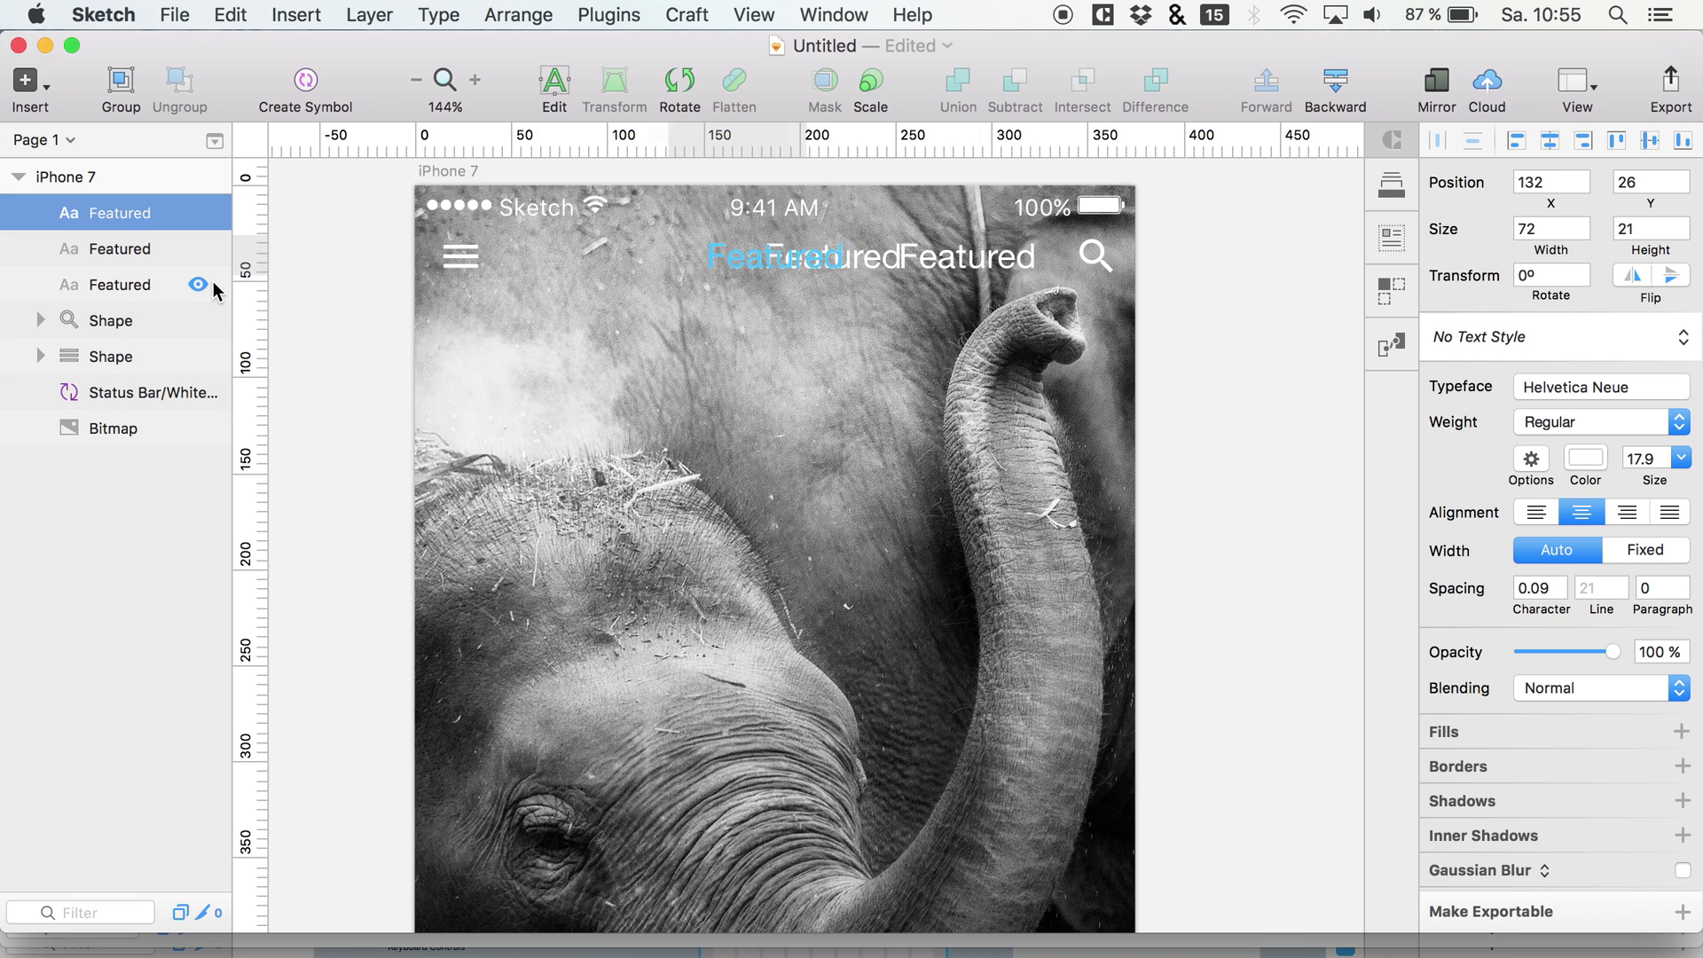
{"action": "key", "text": "shift+Left"}
{"action": "key", "text": "shift+Left"}
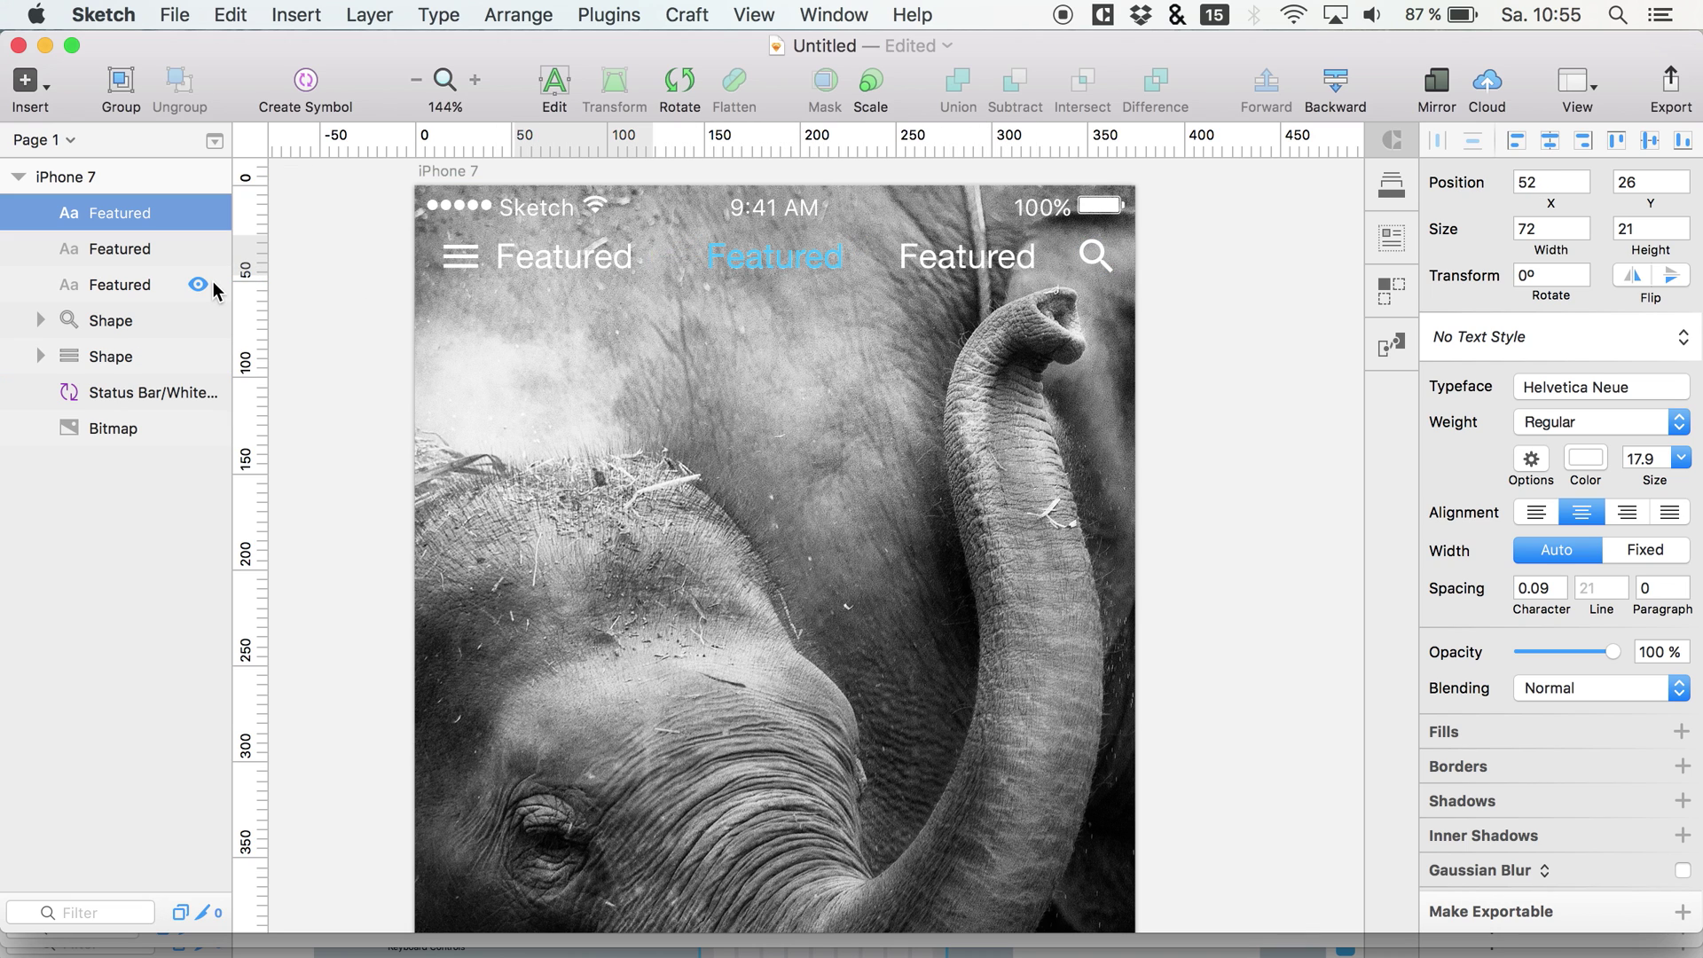
{"action": "key", "text": "shift+Right"}
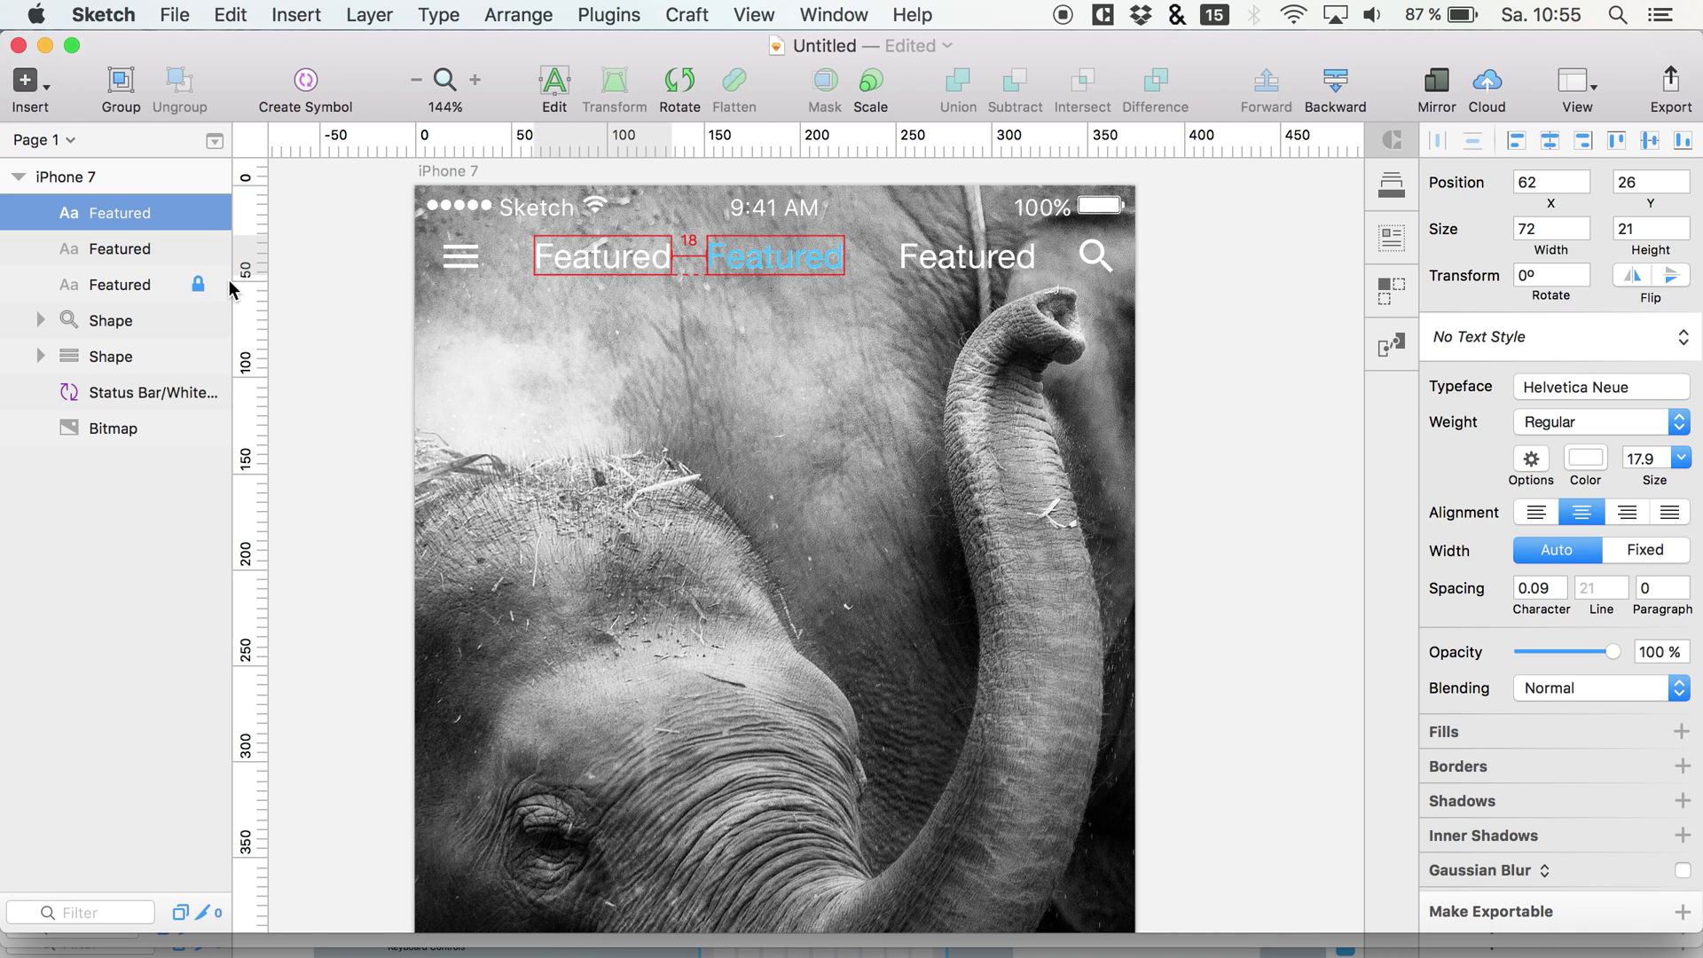
Rename the first header label to 'Media' and the third to 'Finance'.
{"action": "double_click", "coordinate": [618, 257]}
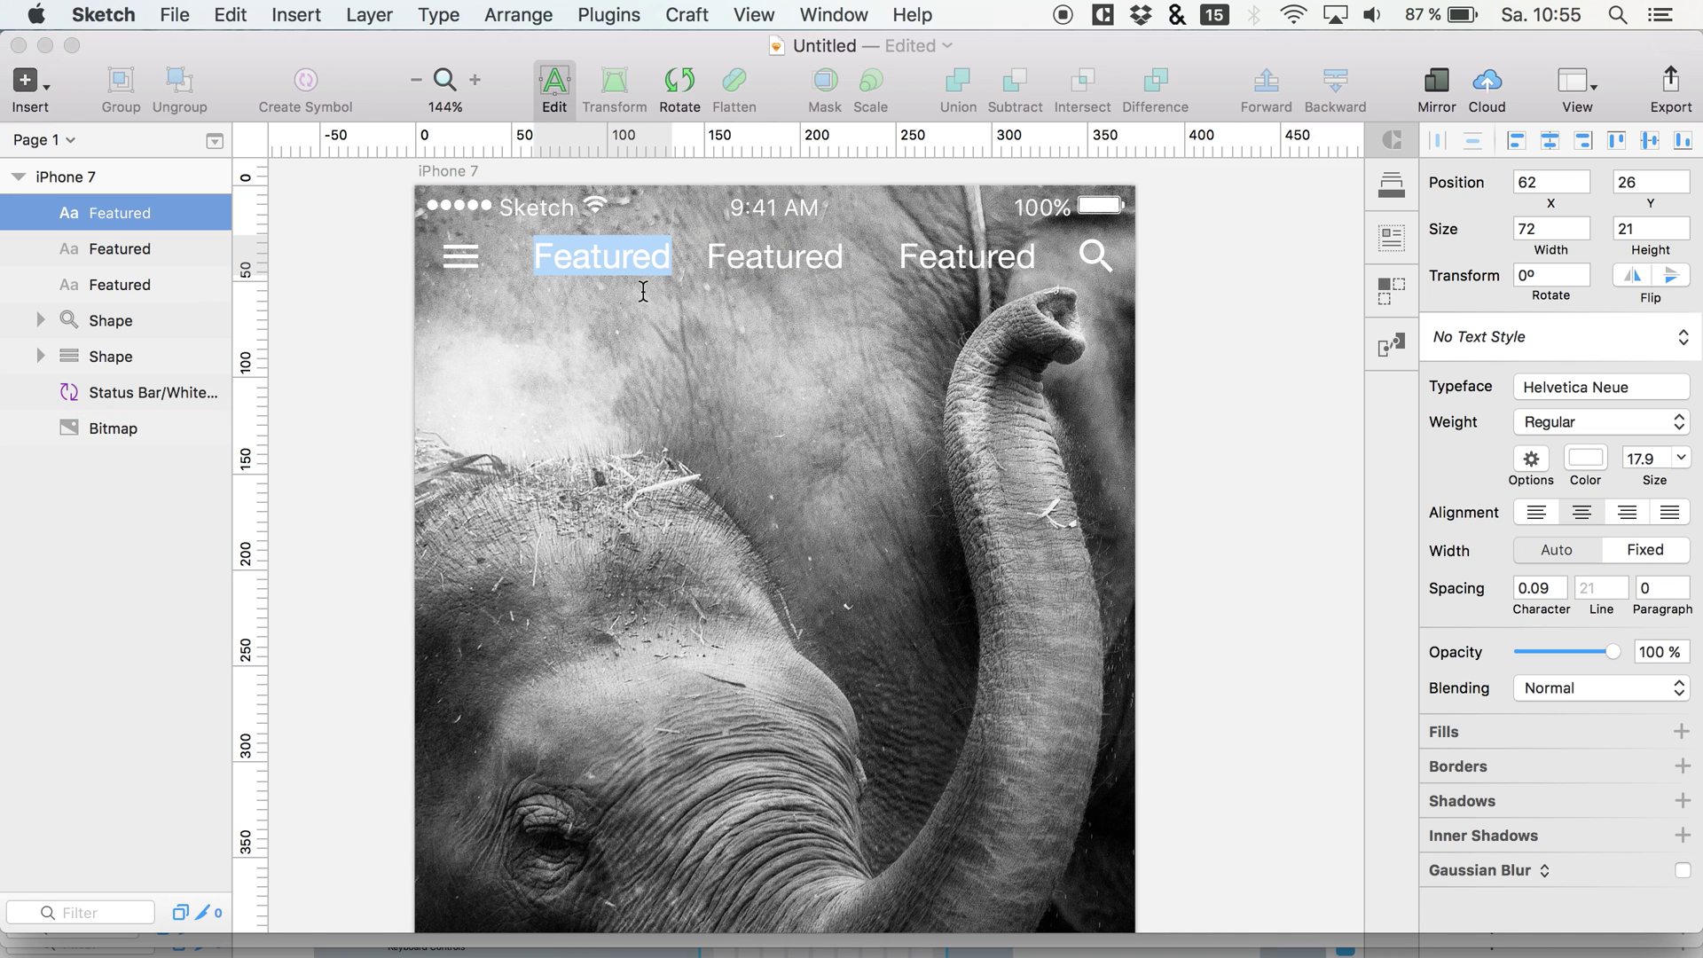
{"action": "type", "text": "Media"}
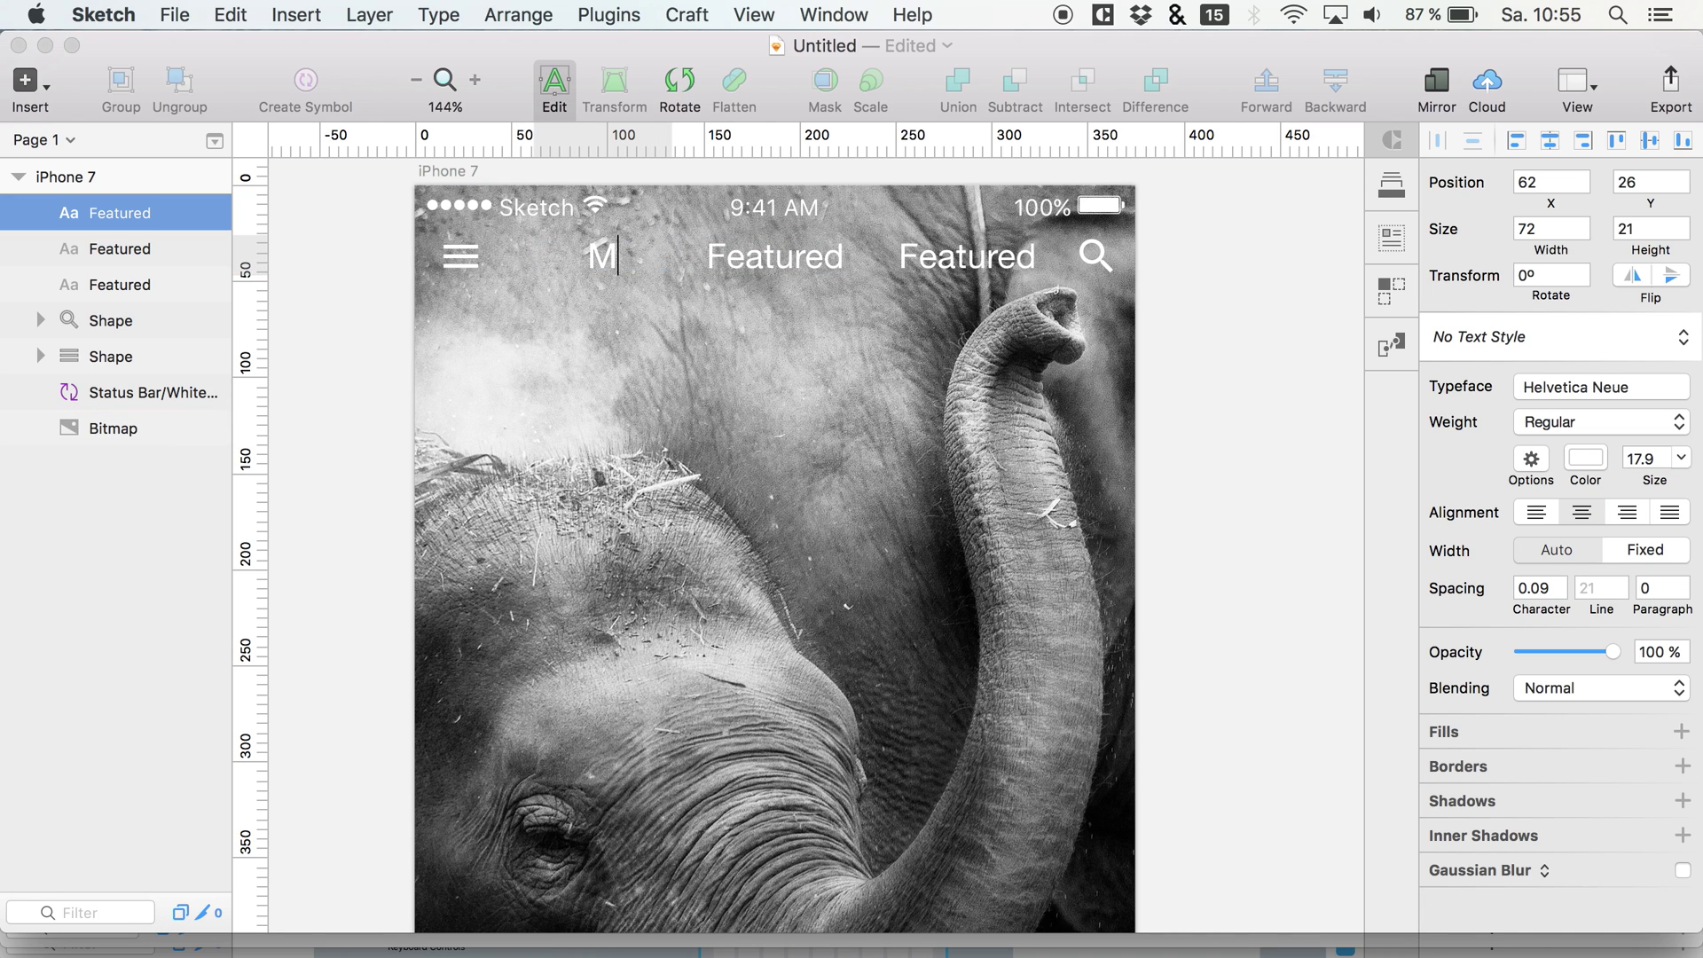
{"action": "left_click", "coordinate": [996, 266]}
{"action": "double_click", "coordinate": [1016, 262]}
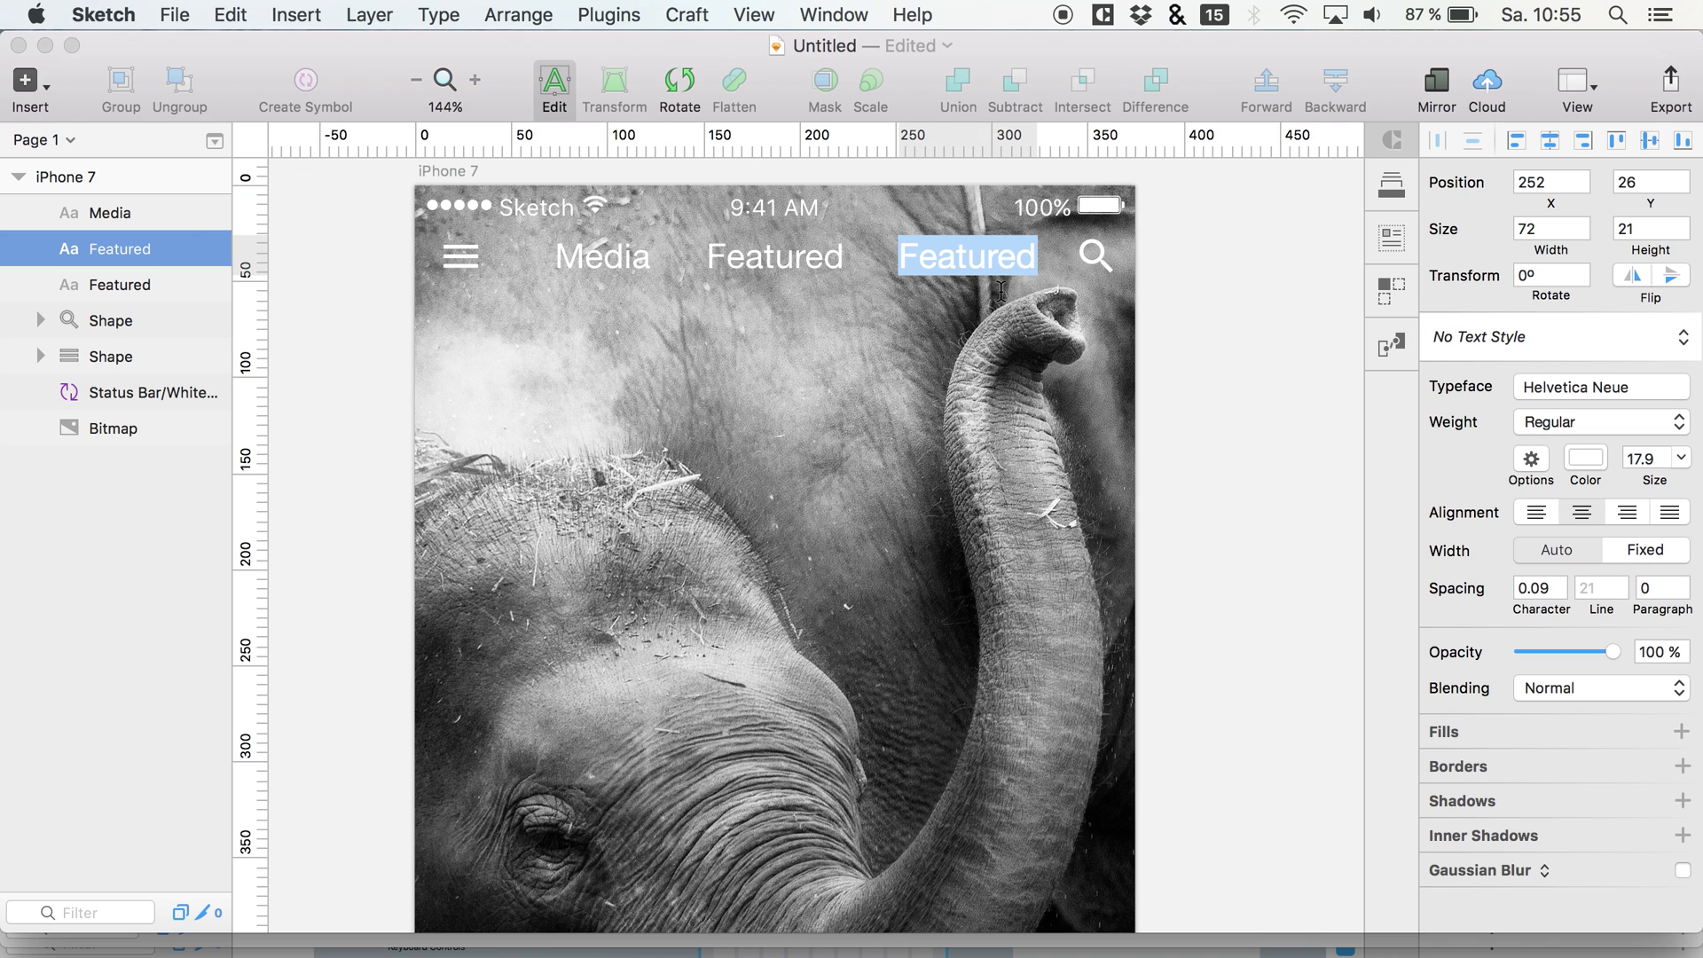
{"action": "type", "text": "Finance"}
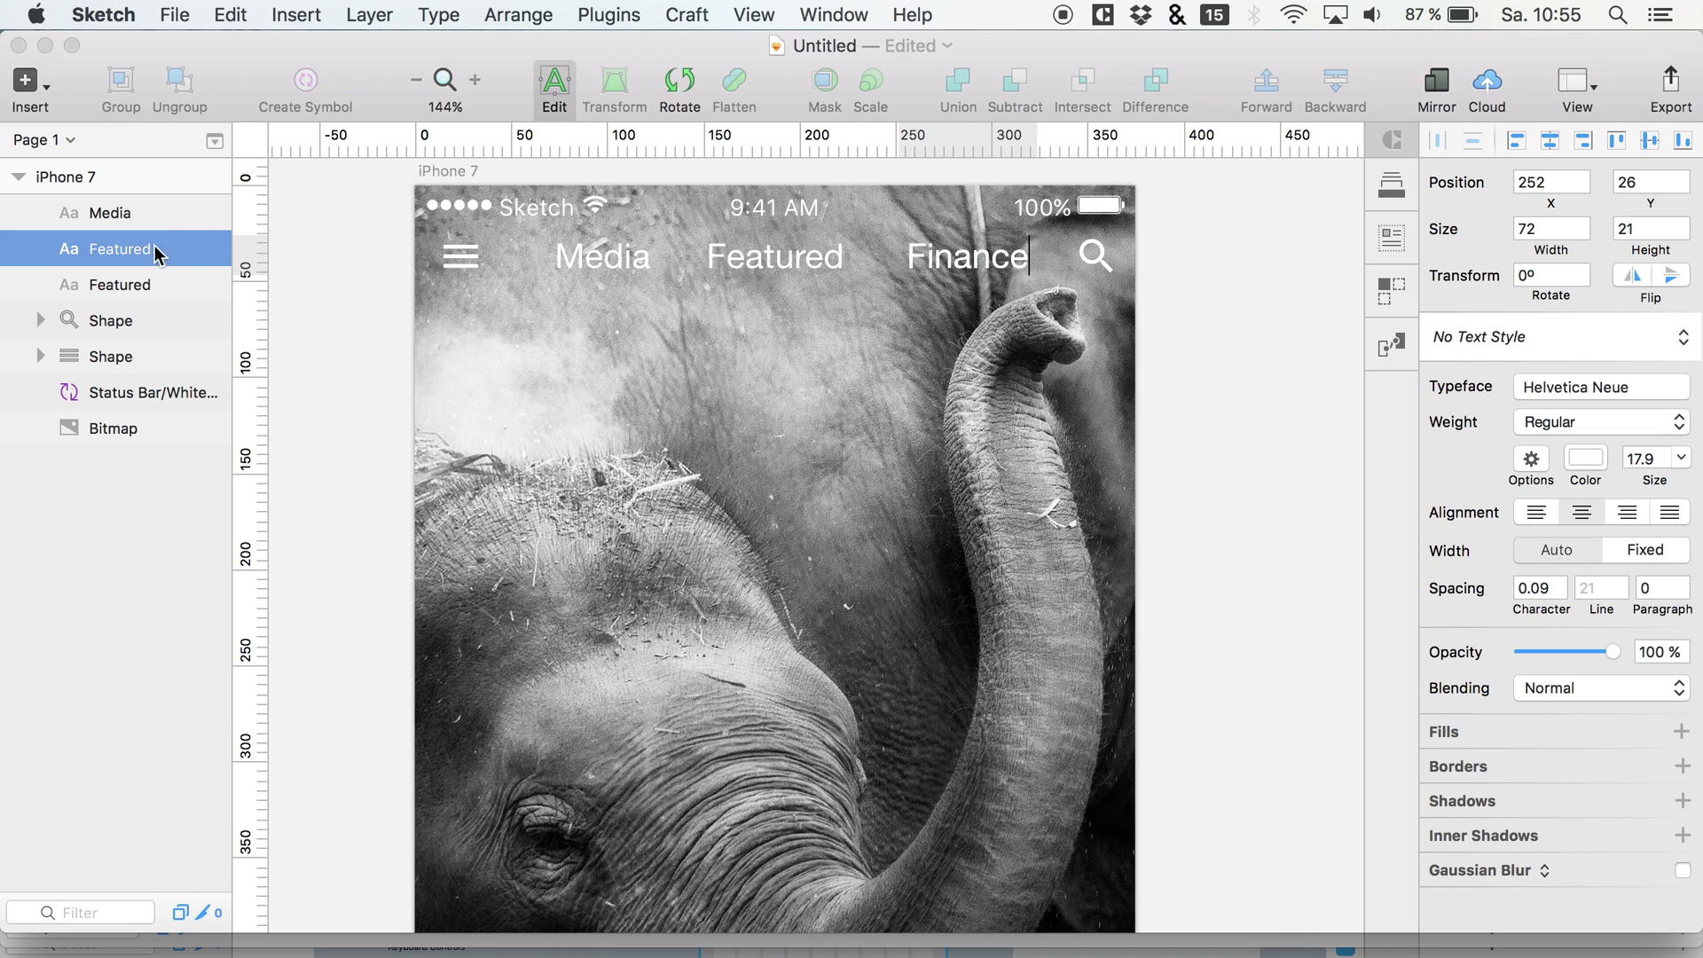
{"action": "left_click", "coordinate": [133, 214]}
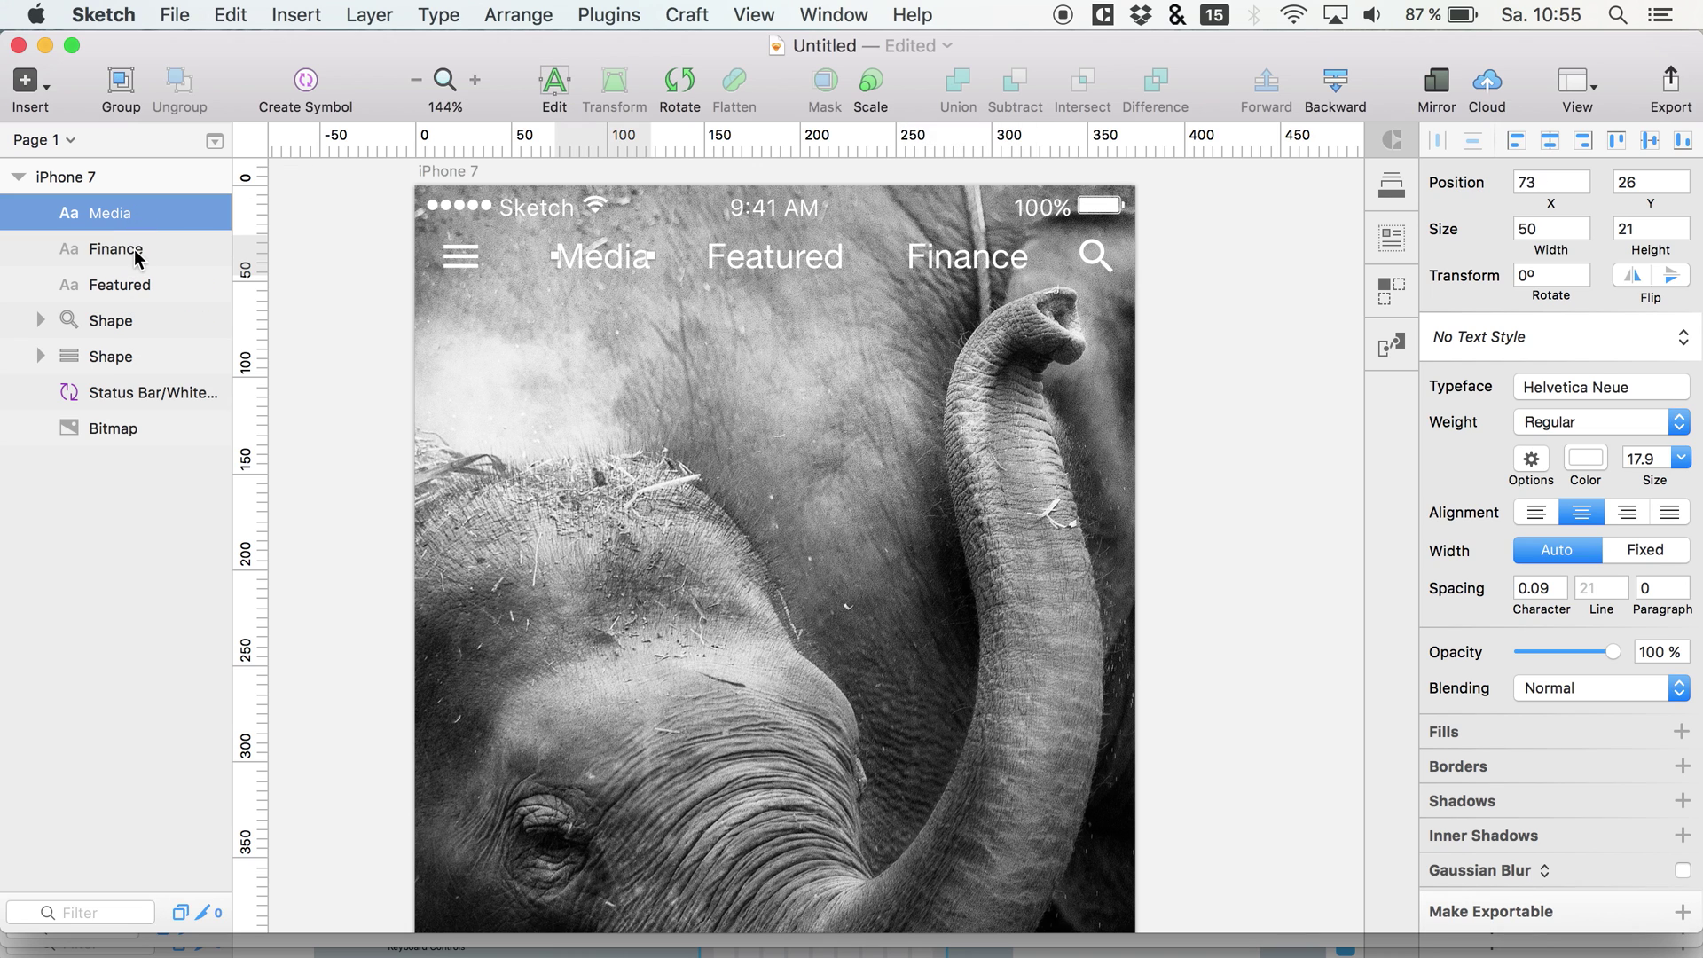
Give the Media and Finance labels 80% opacity and Light font weight.
{"action": "left_click", "coordinate": [136, 253], "text": "shift"}
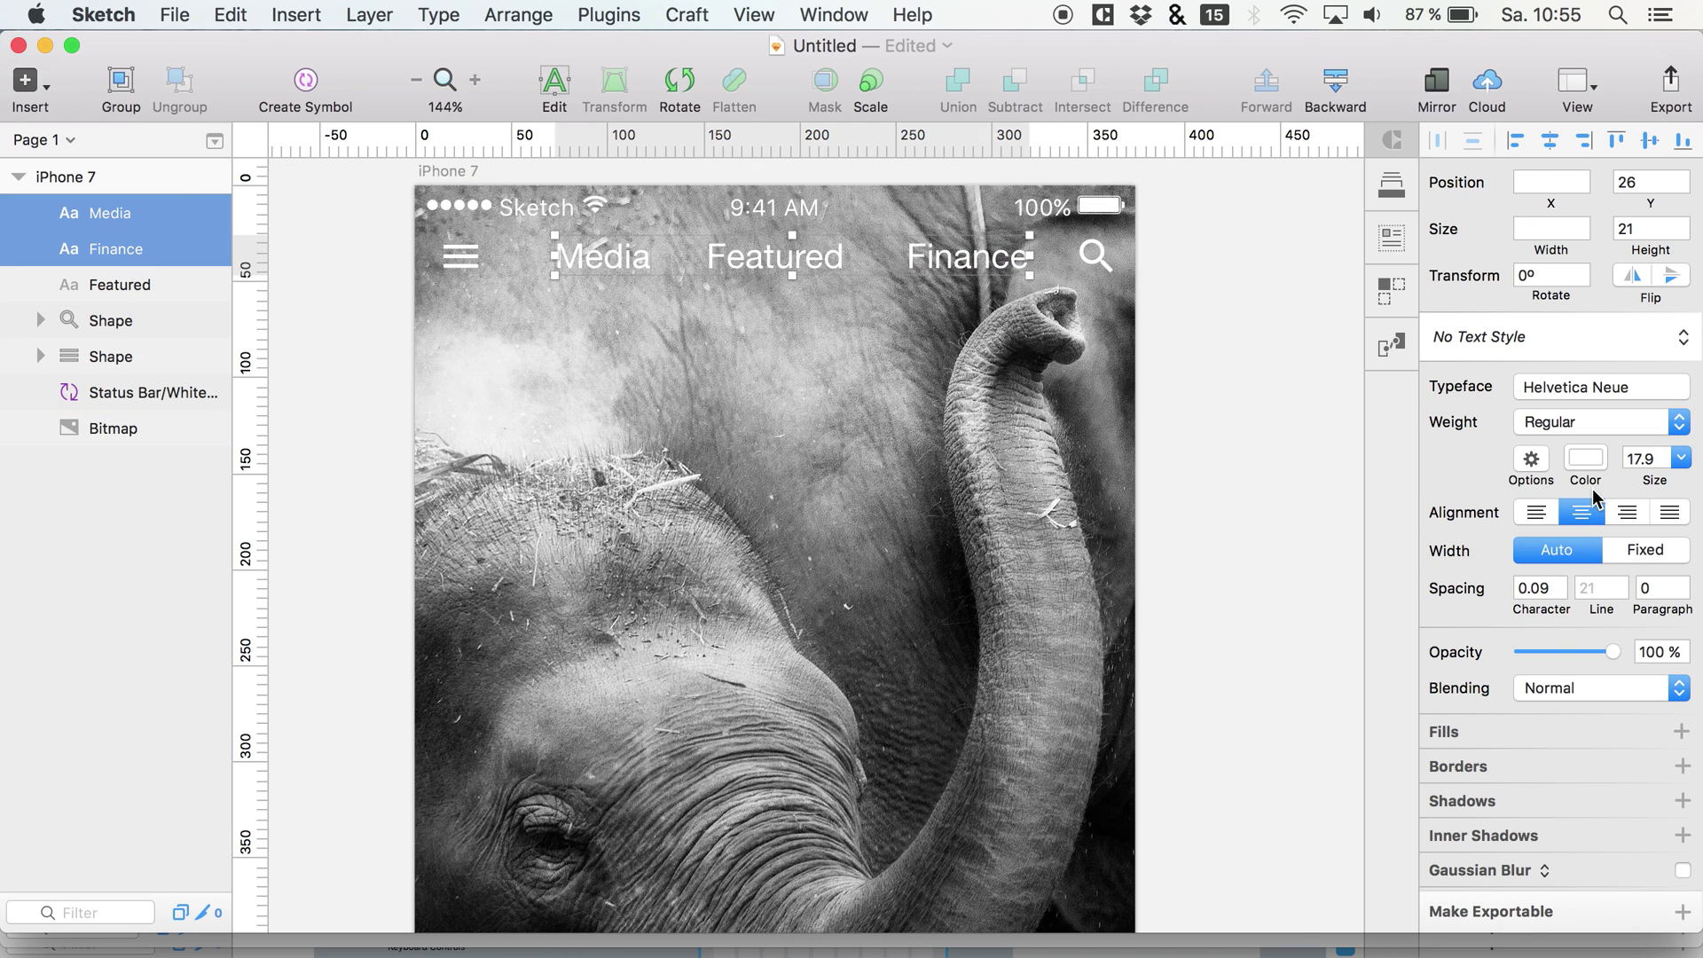
{"action": "left_click", "coordinate": [1657, 652]}
{"action": "type", "text": "90"}
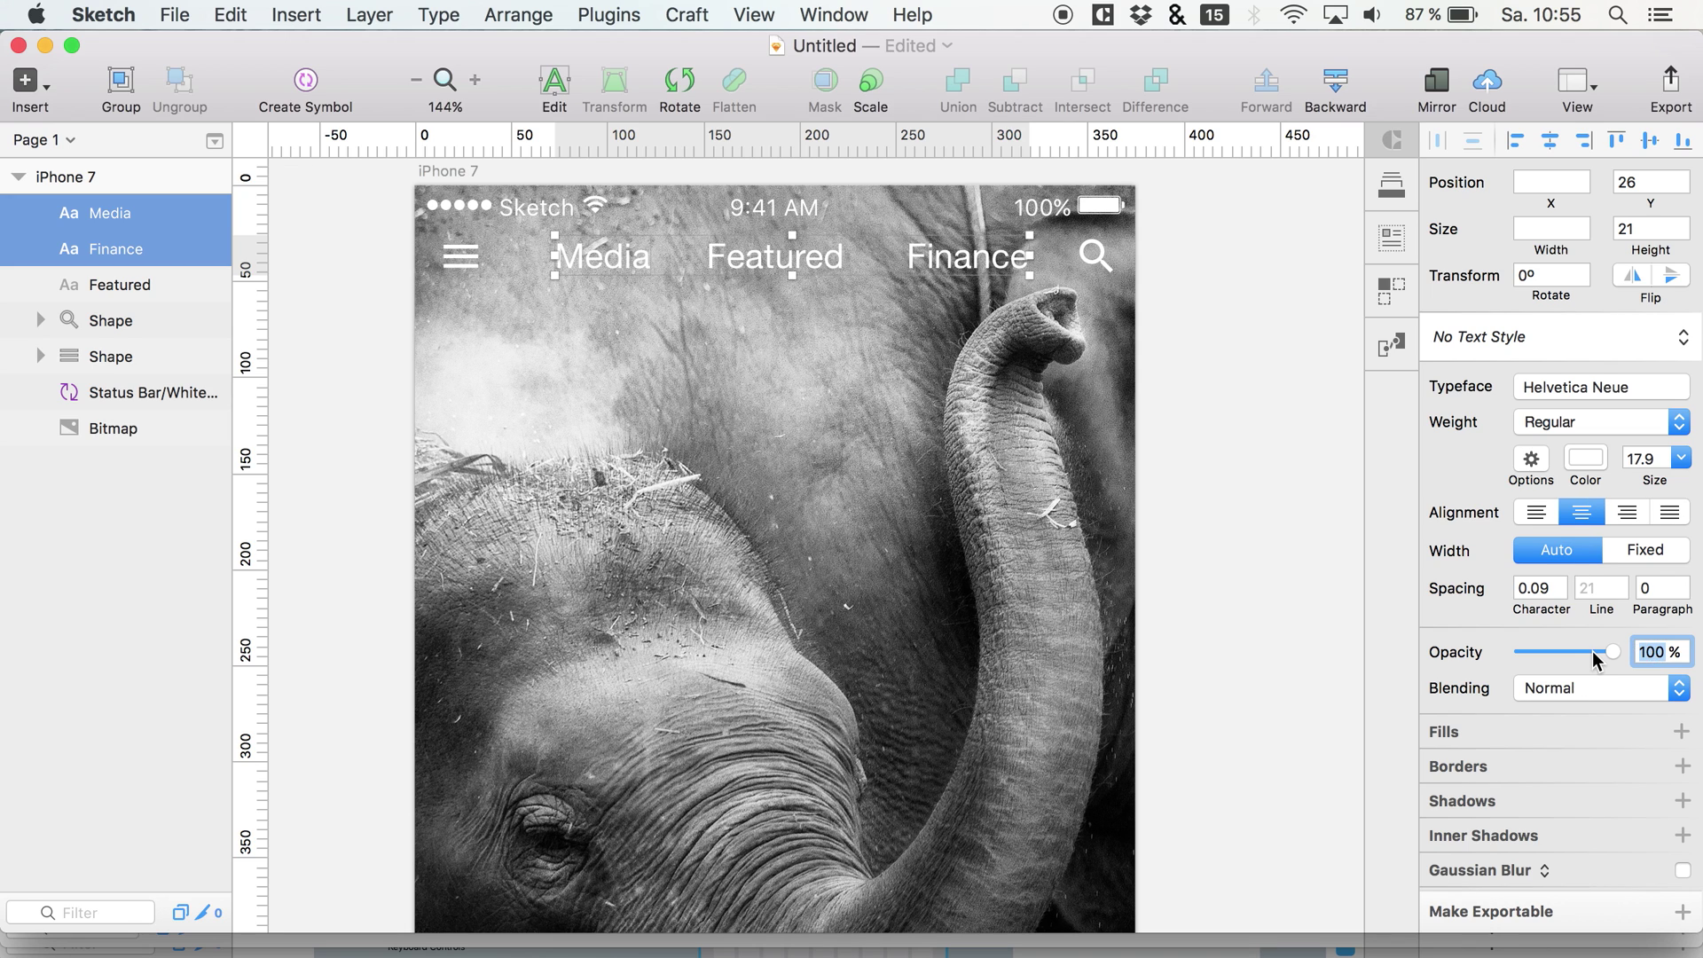
{"action": "key", "text": "Return"}
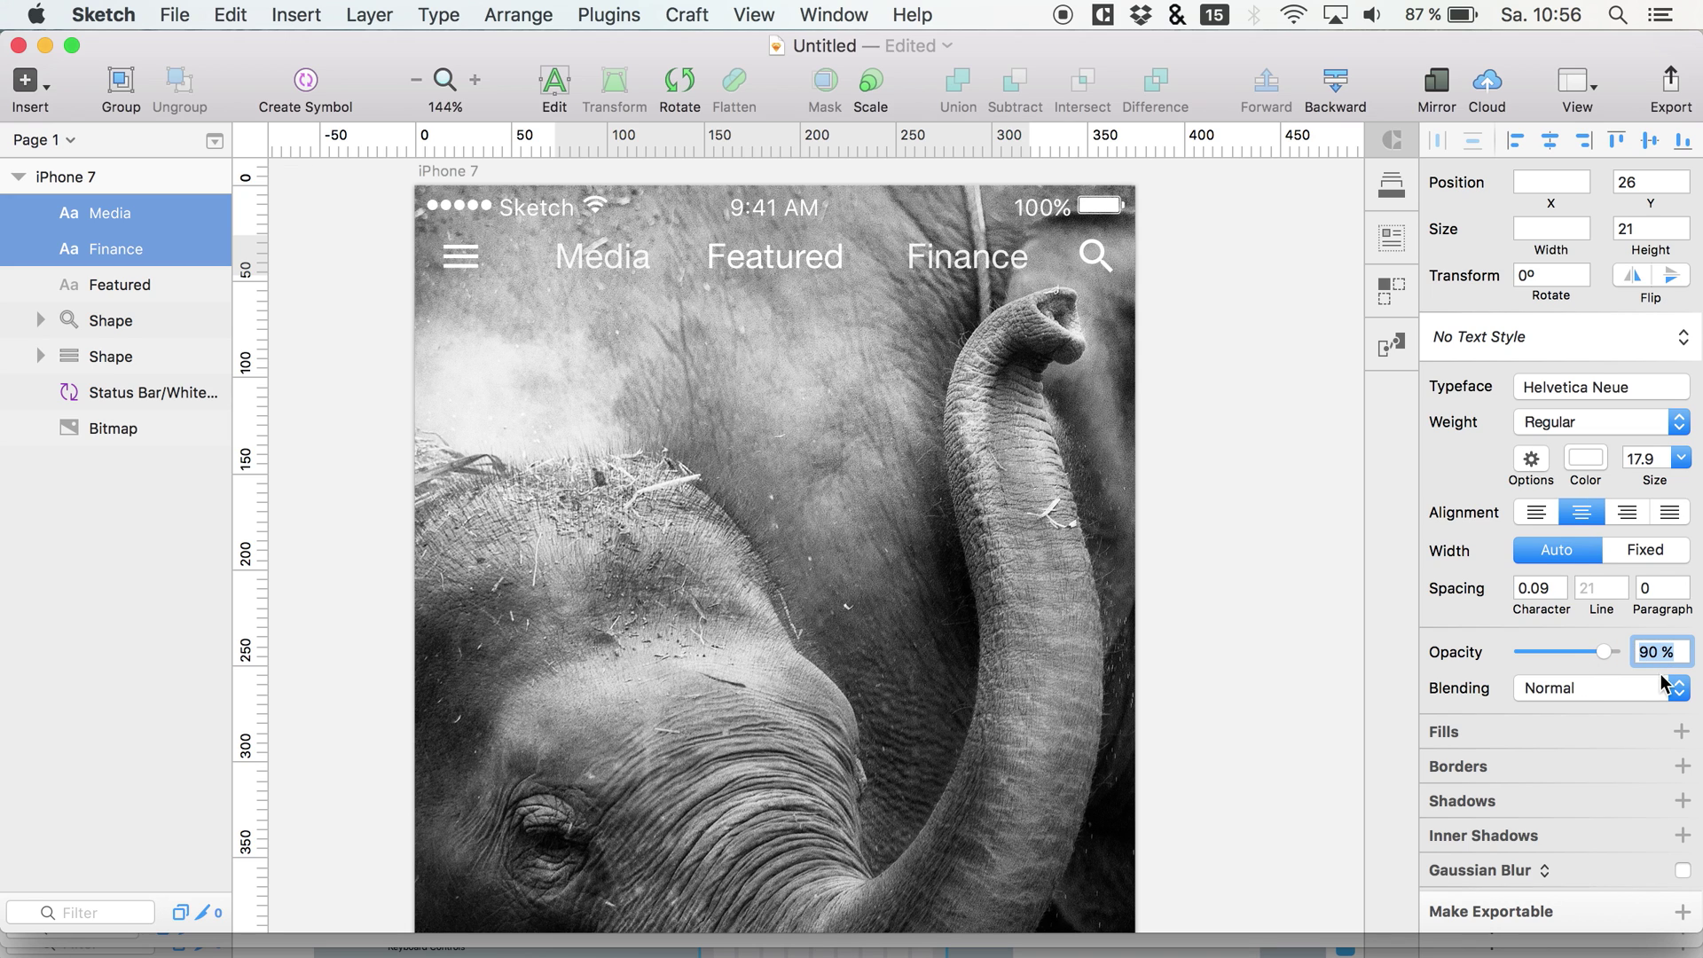
{"action": "type", "text": "80"}
{"action": "key", "text": "Return"}
{"action": "left_click", "coordinate": [1572, 433]}
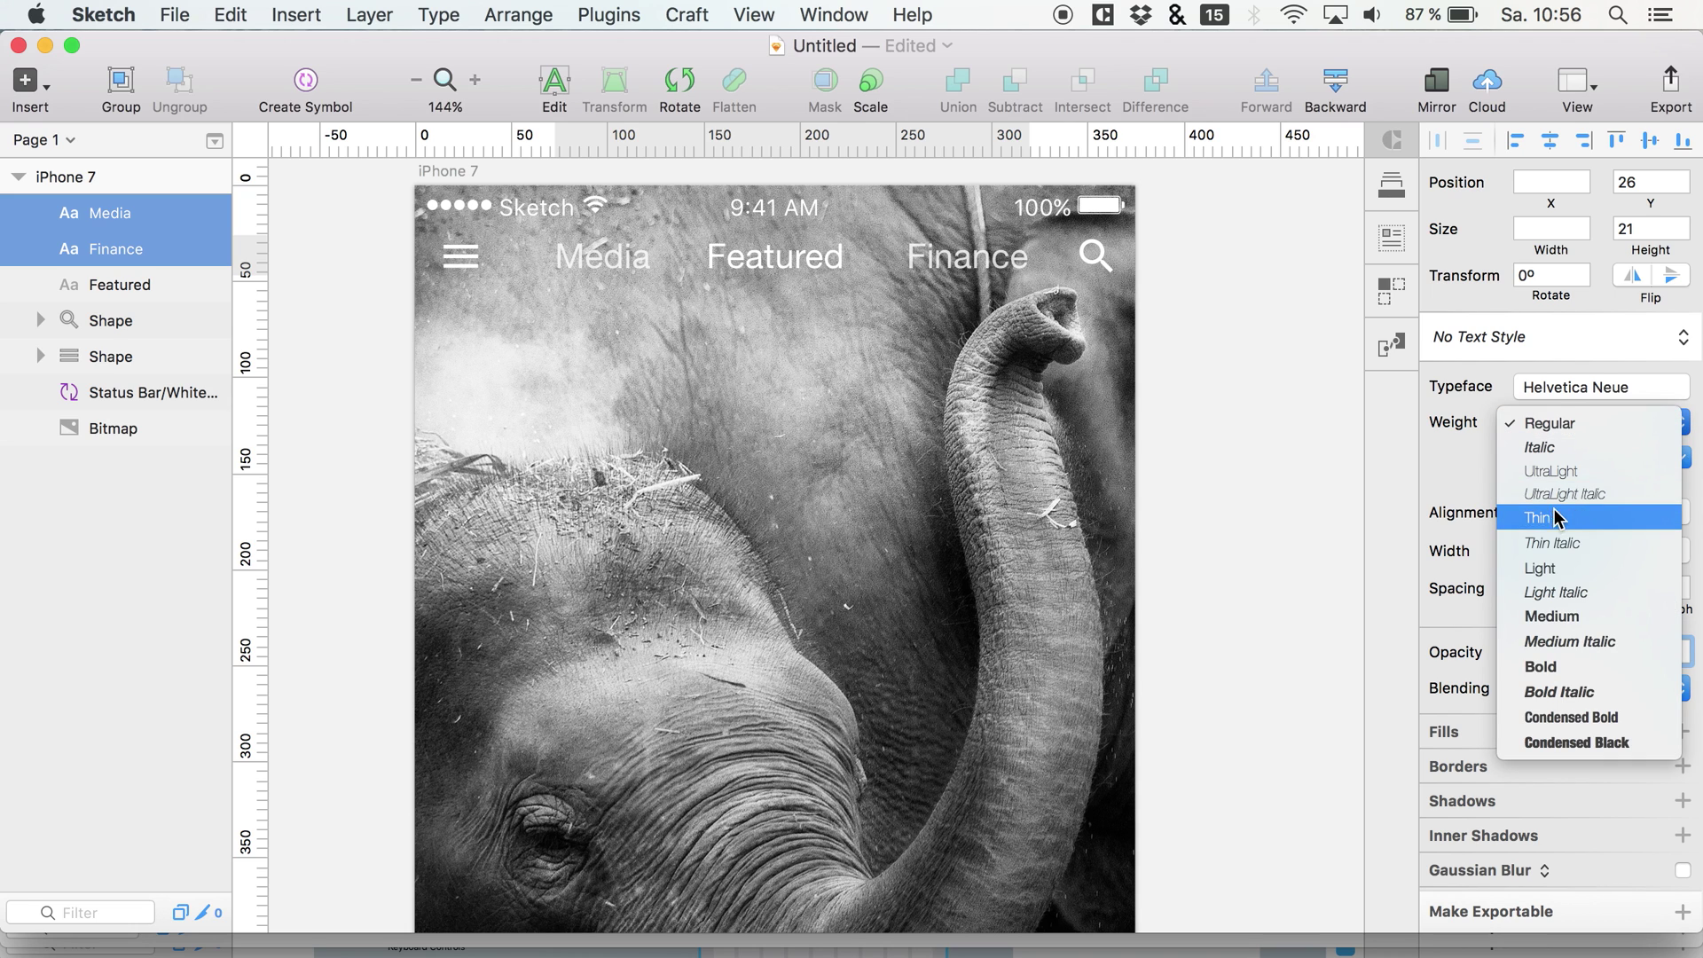
{"action": "left_click", "coordinate": [1541, 568]}
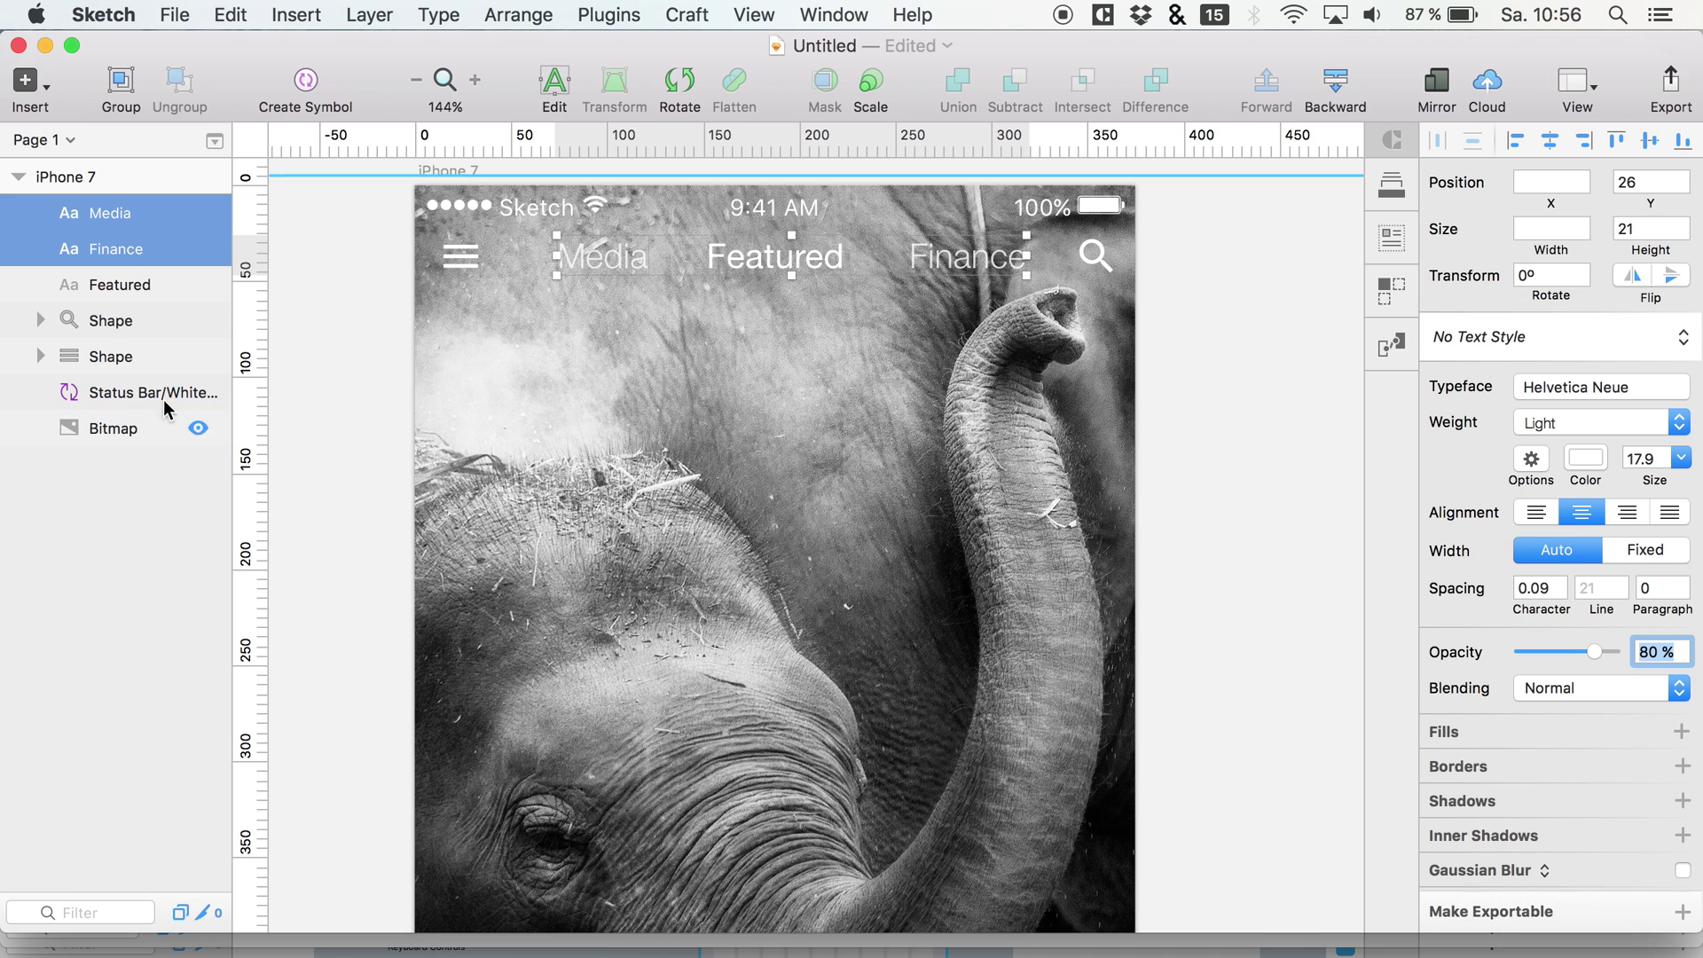
{"action": "left_click", "coordinate": [362, 391]}
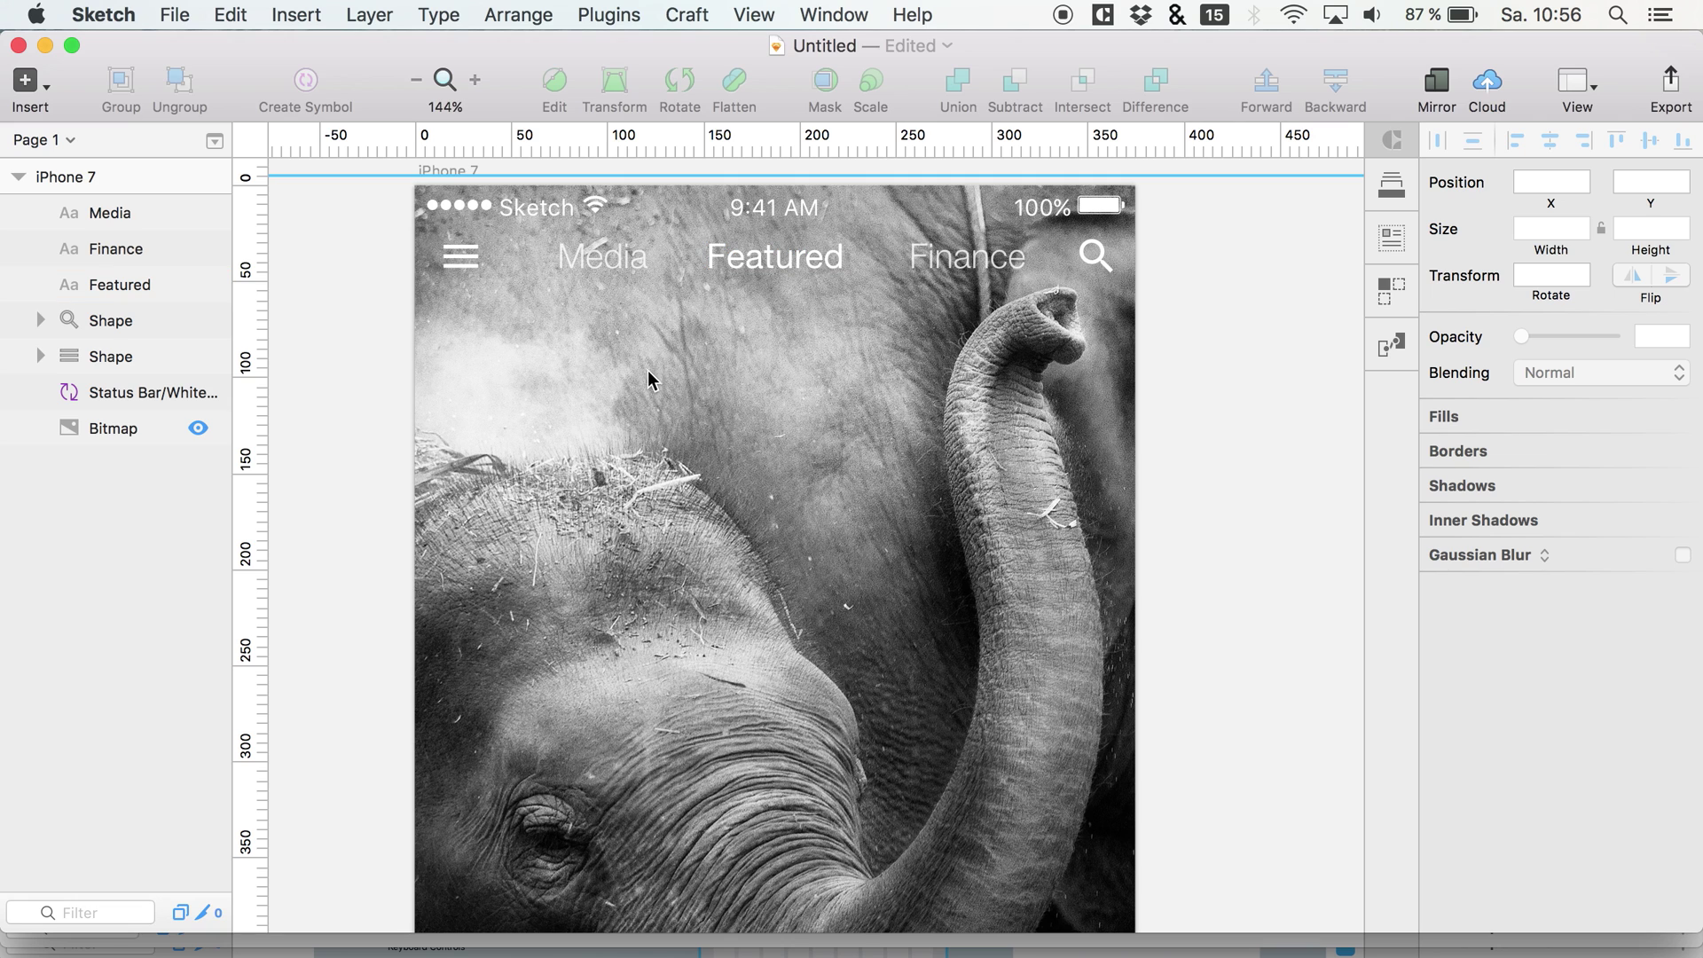
{"action": "left_click", "coordinate": [721, 455]}
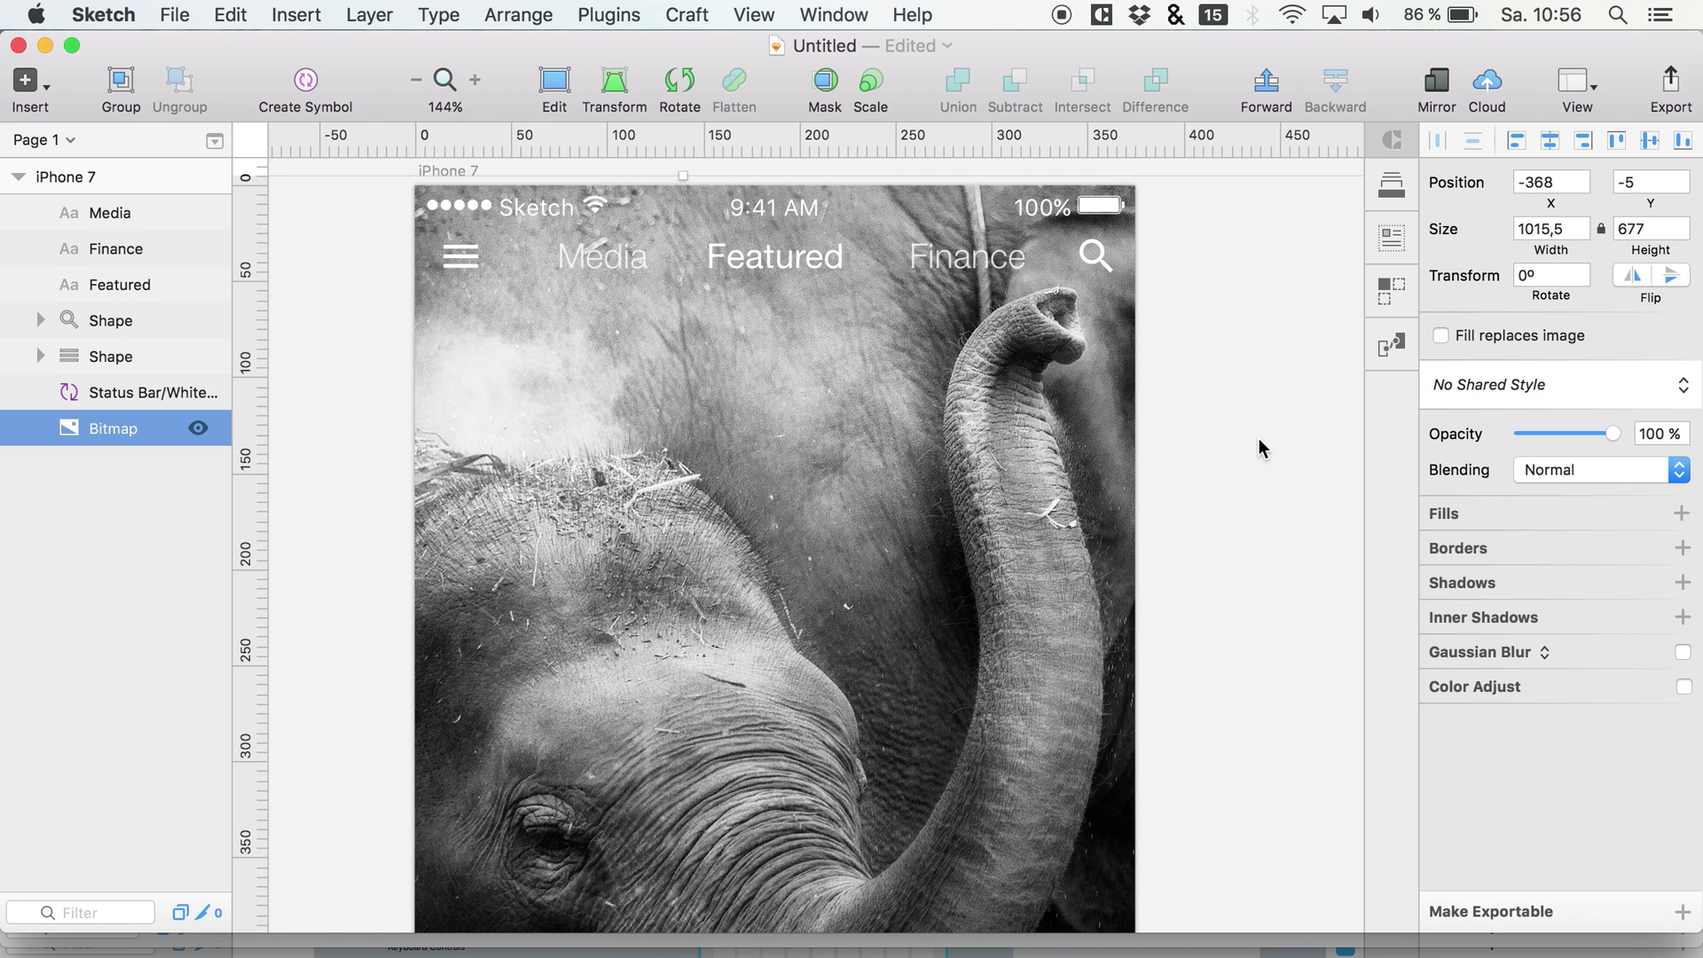
Add a black 000000 fill at 22% opacity over the elephant photo.
{"action": "left_click", "coordinate": [1455, 533]}
{"action": "left_click", "coordinate": [1477, 545]}
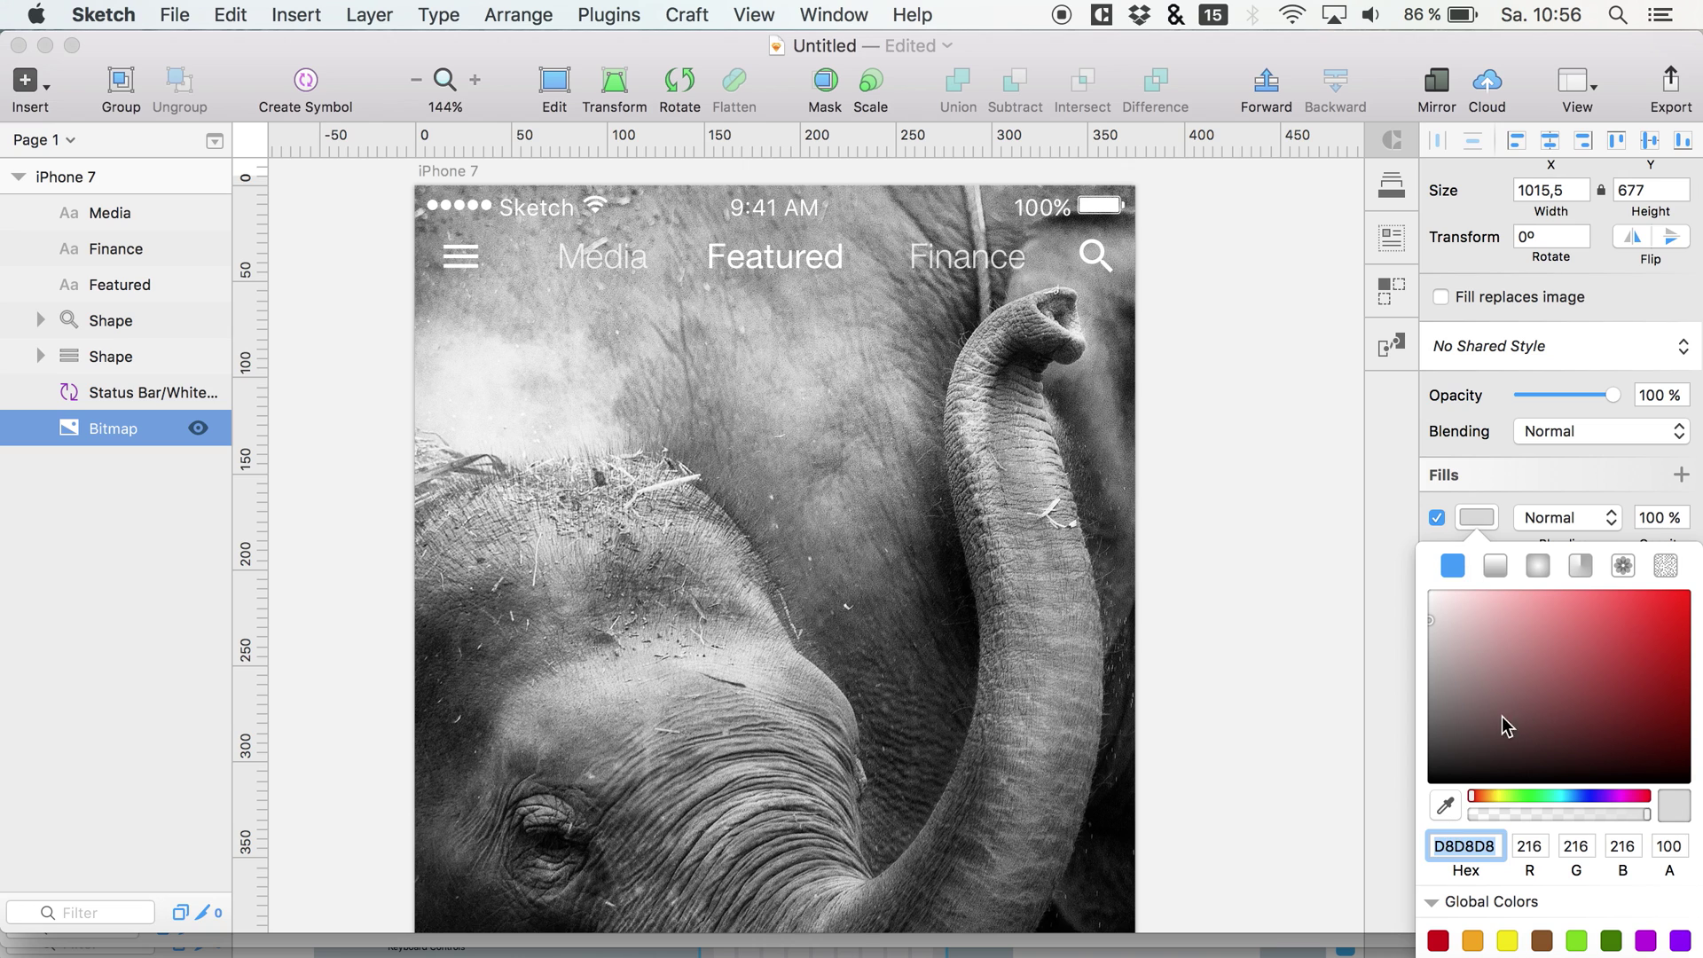
{"action": "type", "text": "000000"}
{"action": "key", "text": "Return"}
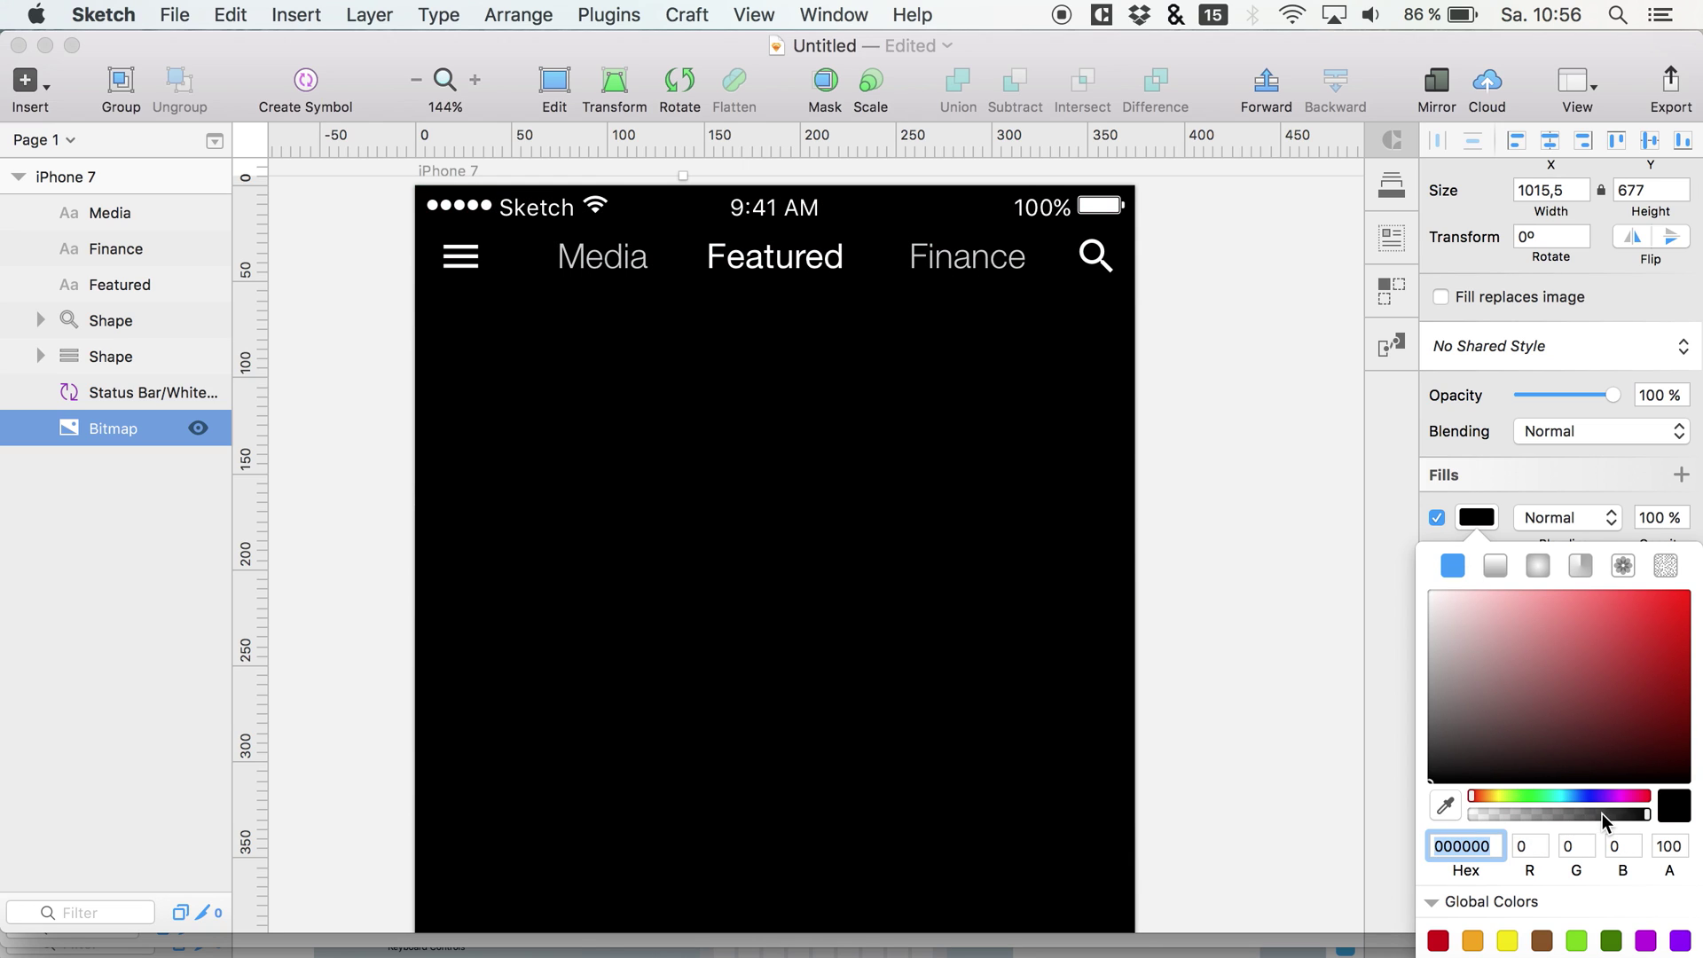
{"action": "left_click_drag", "start_coordinate": [1602, 813], "coordinate": [1507, 815]}
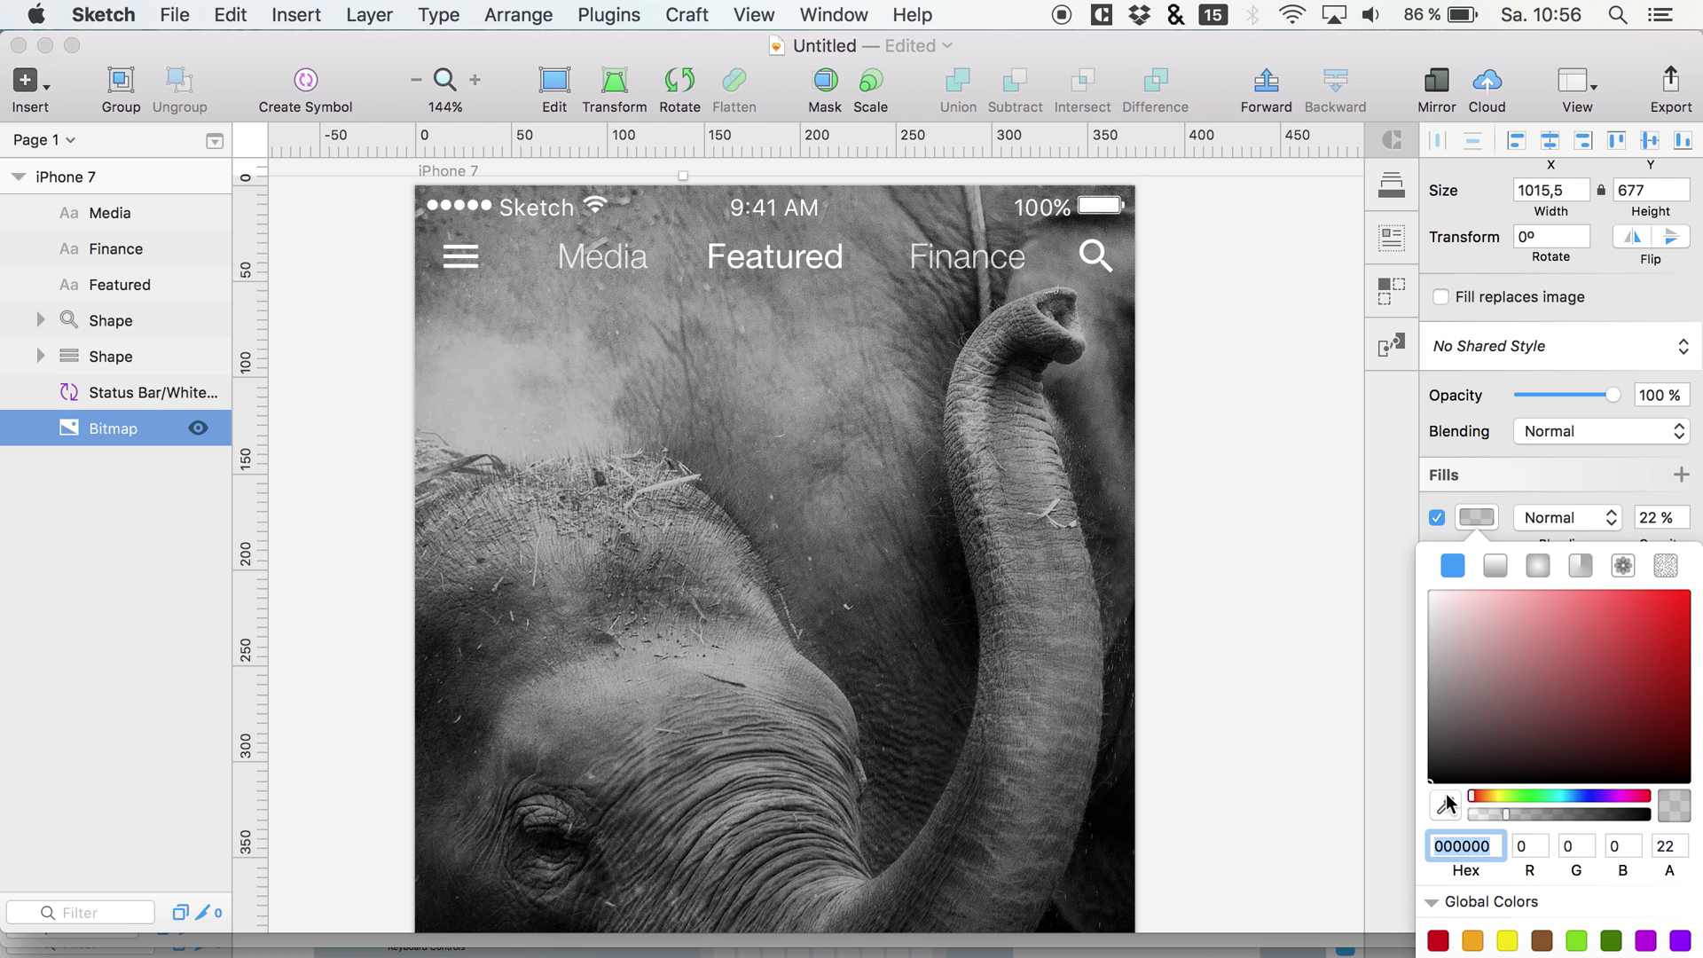
{"action": "left_click", "coordinate": [1334, 699]}
Select the header layers from Media through the status bar, leaving the photo out.
{"action": "scroll", "coordinate": [1182, 654], "scroll_direction": "down", "scroll_amount": 2}
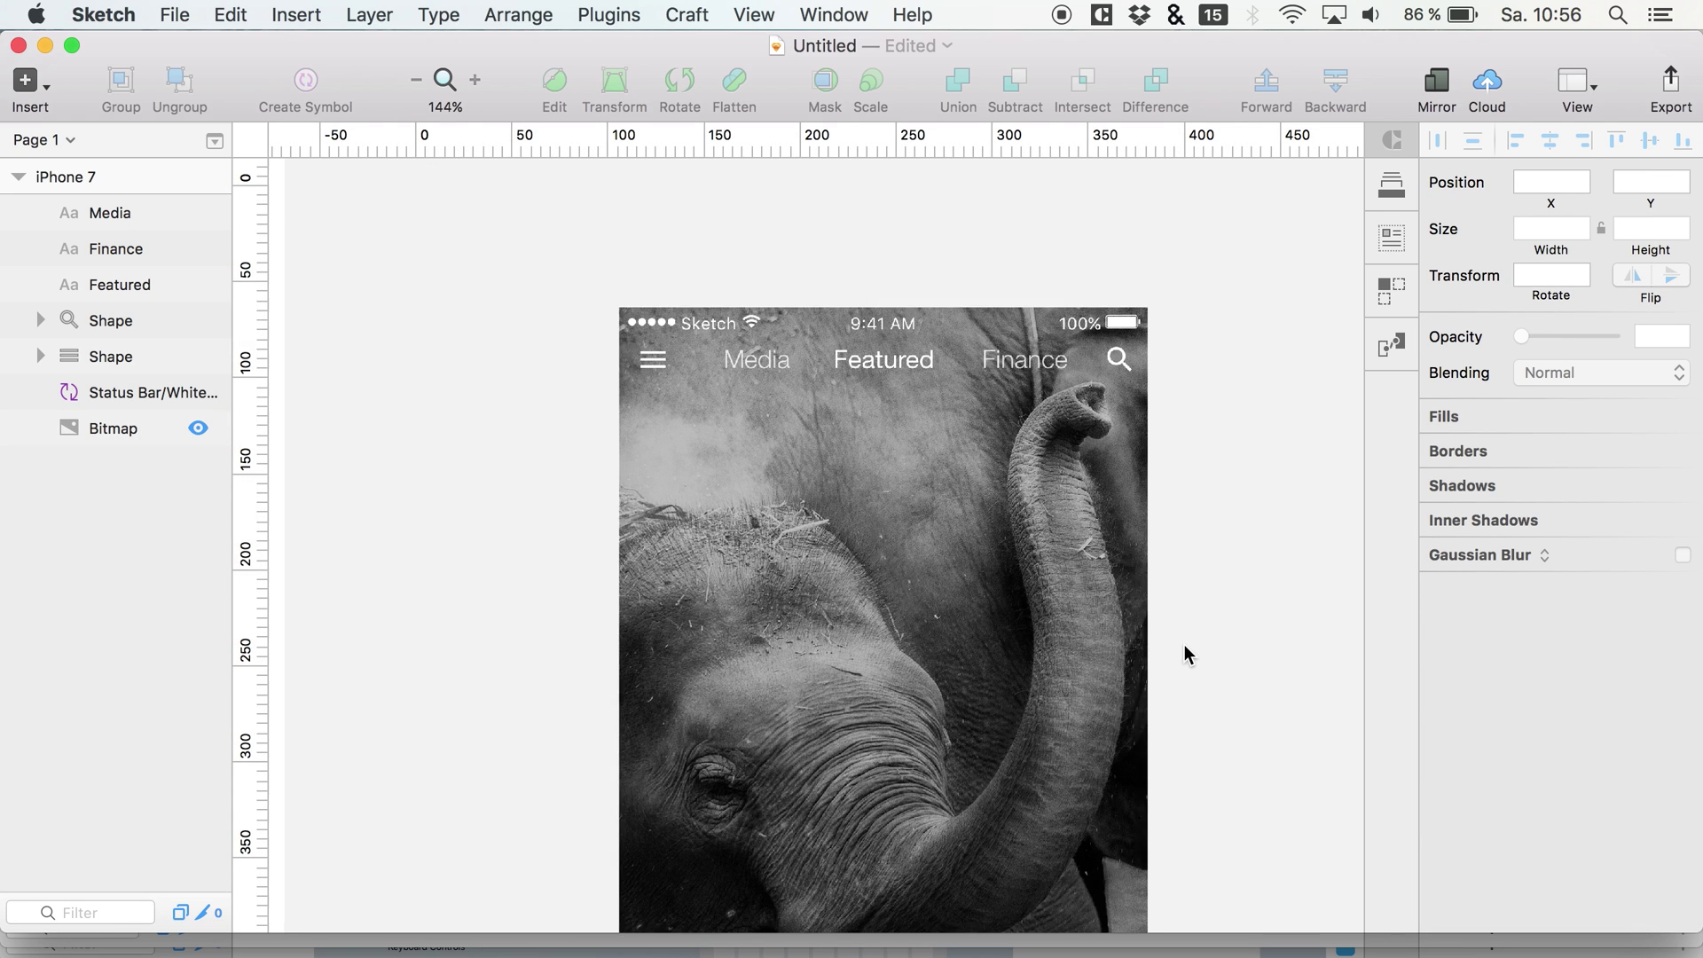
{"action": "scroll", "coordinate": [1188, 655], "scroll_direction": "down", "scroll_amount": 5}
{"action": "scroll", "coordinate": [1189, 655], "scroll_direction": "down", "scroll_amount": 3}
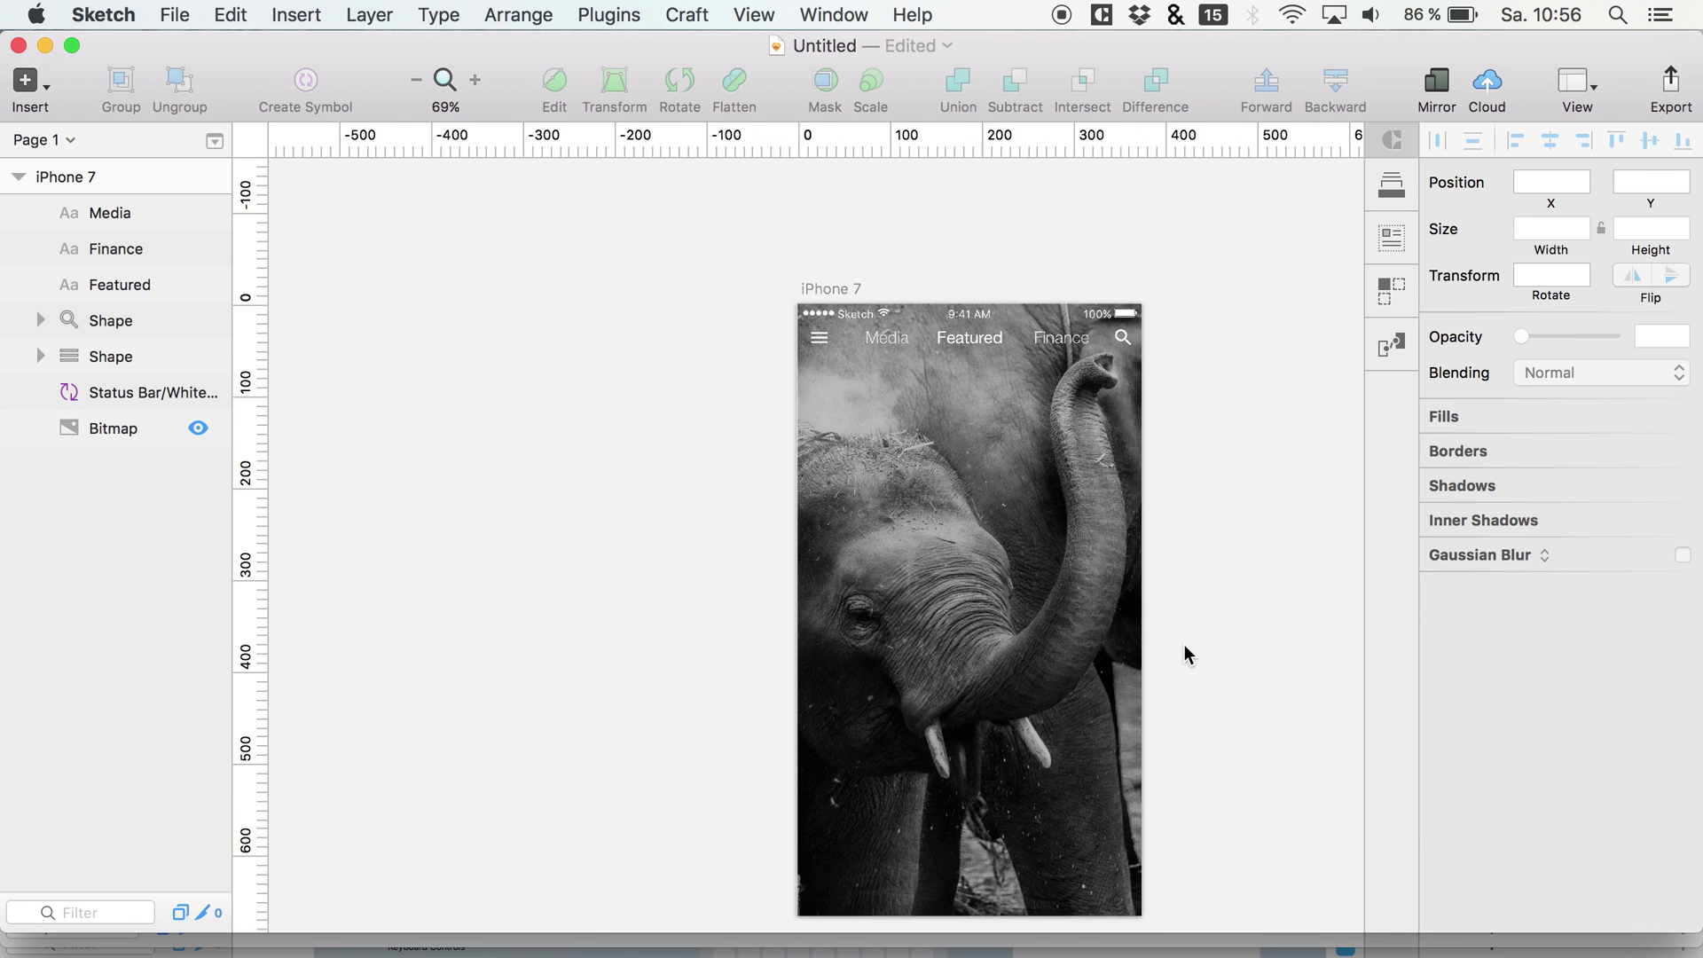
{"action": "scroll", "coordinate": [1188, 655], "scroll_direction": "right", "scroll_amount": 3}
{"action": "scroll", "coordinate": [1189, 655], "scroll_direction": "down", "scroll_amount": 1}
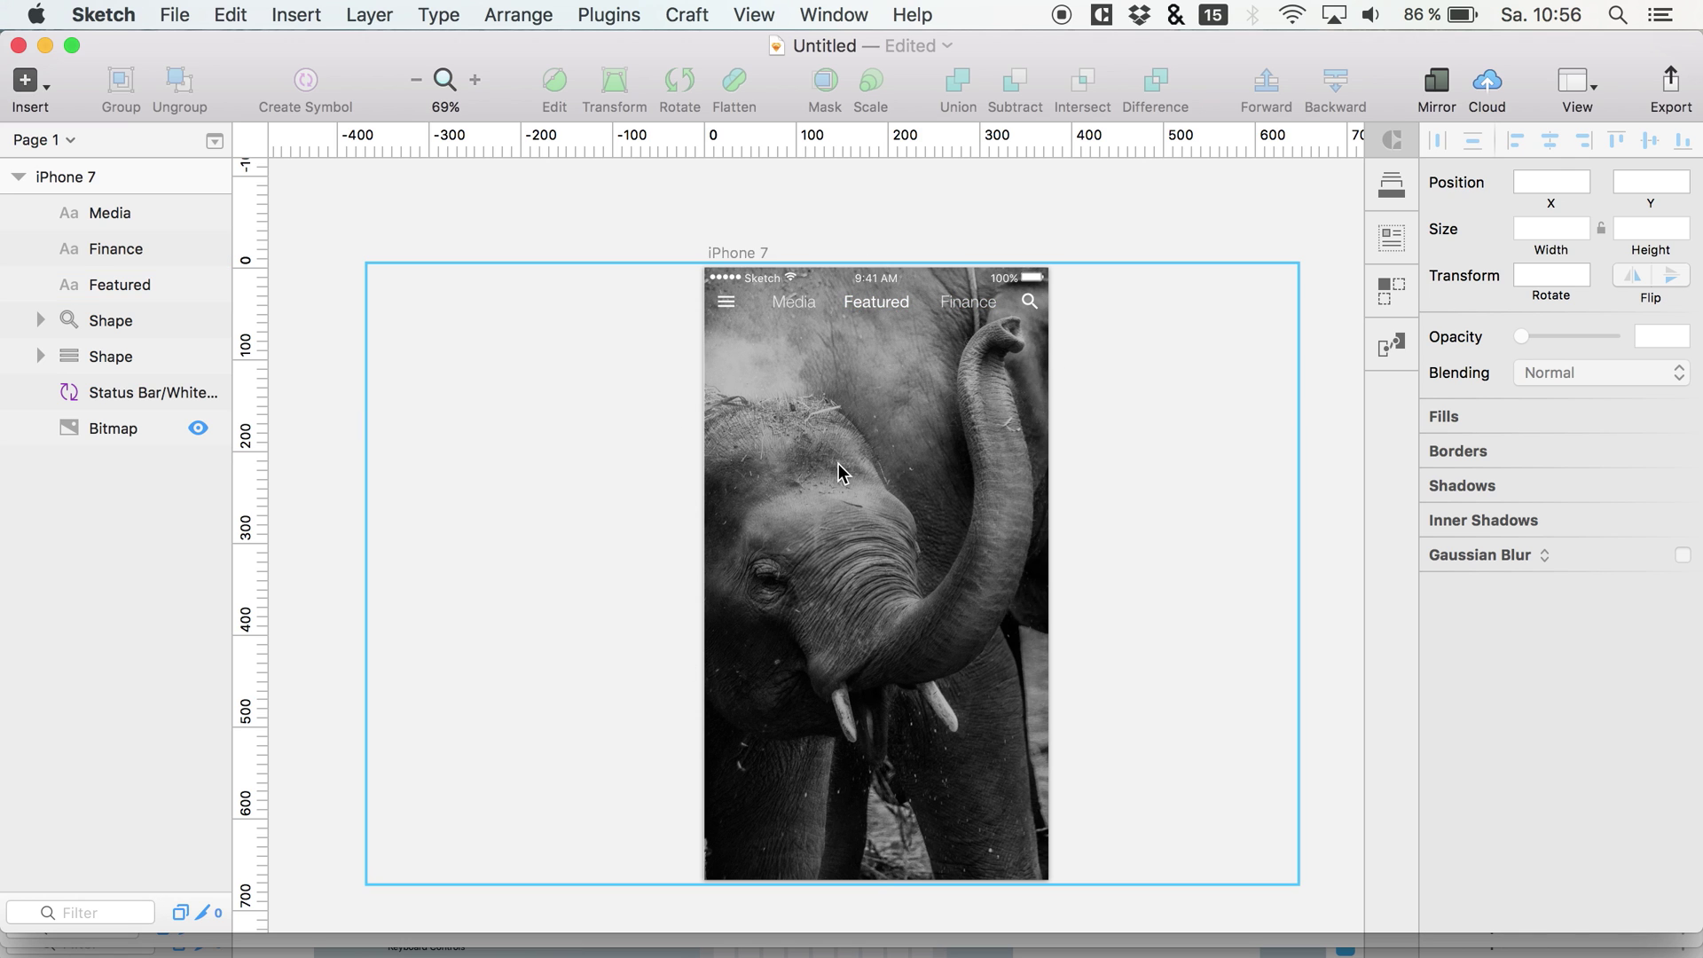
{"action": "scroll", "coordinate": [832, 463], "scroll_direction": "right", "scroll_amount": 3}
{"action": "scroll", "coordinate": [832, 463], "scroll_direction": "down", "scroll_amount": 2}
{"action": "scroll", "coordinate": [691, 213], "scroll_direction": "left", "scroll_amount": 2}
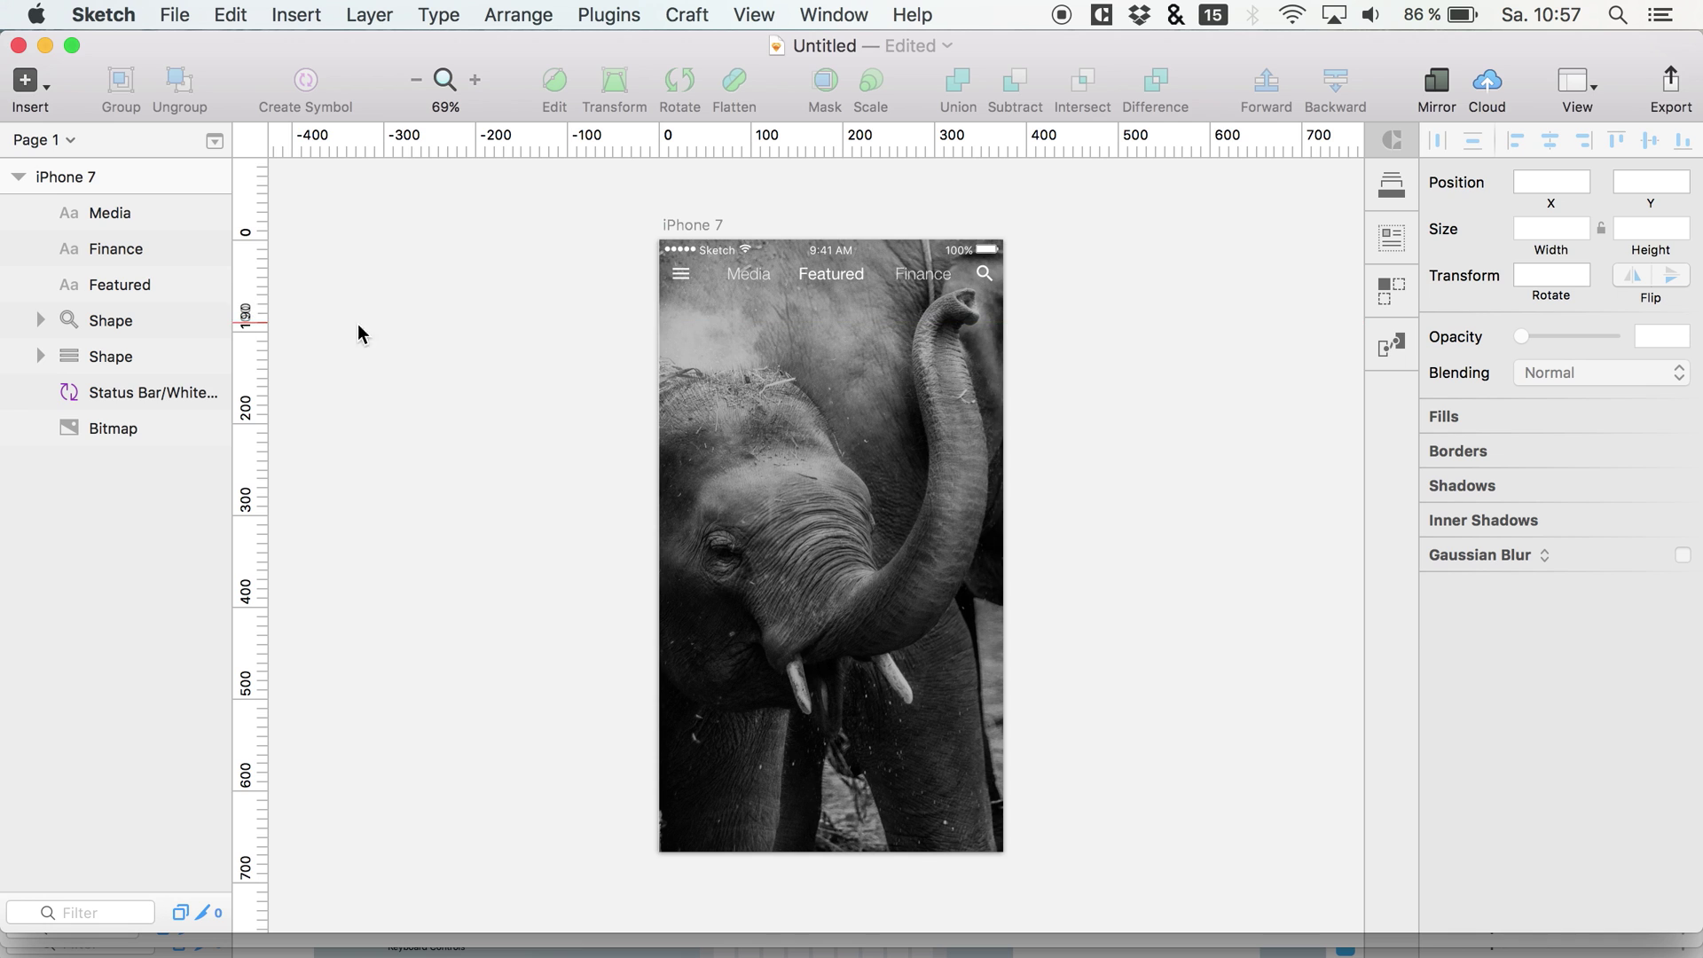
{"action": "left_click", "coordinate": [127, 215]}
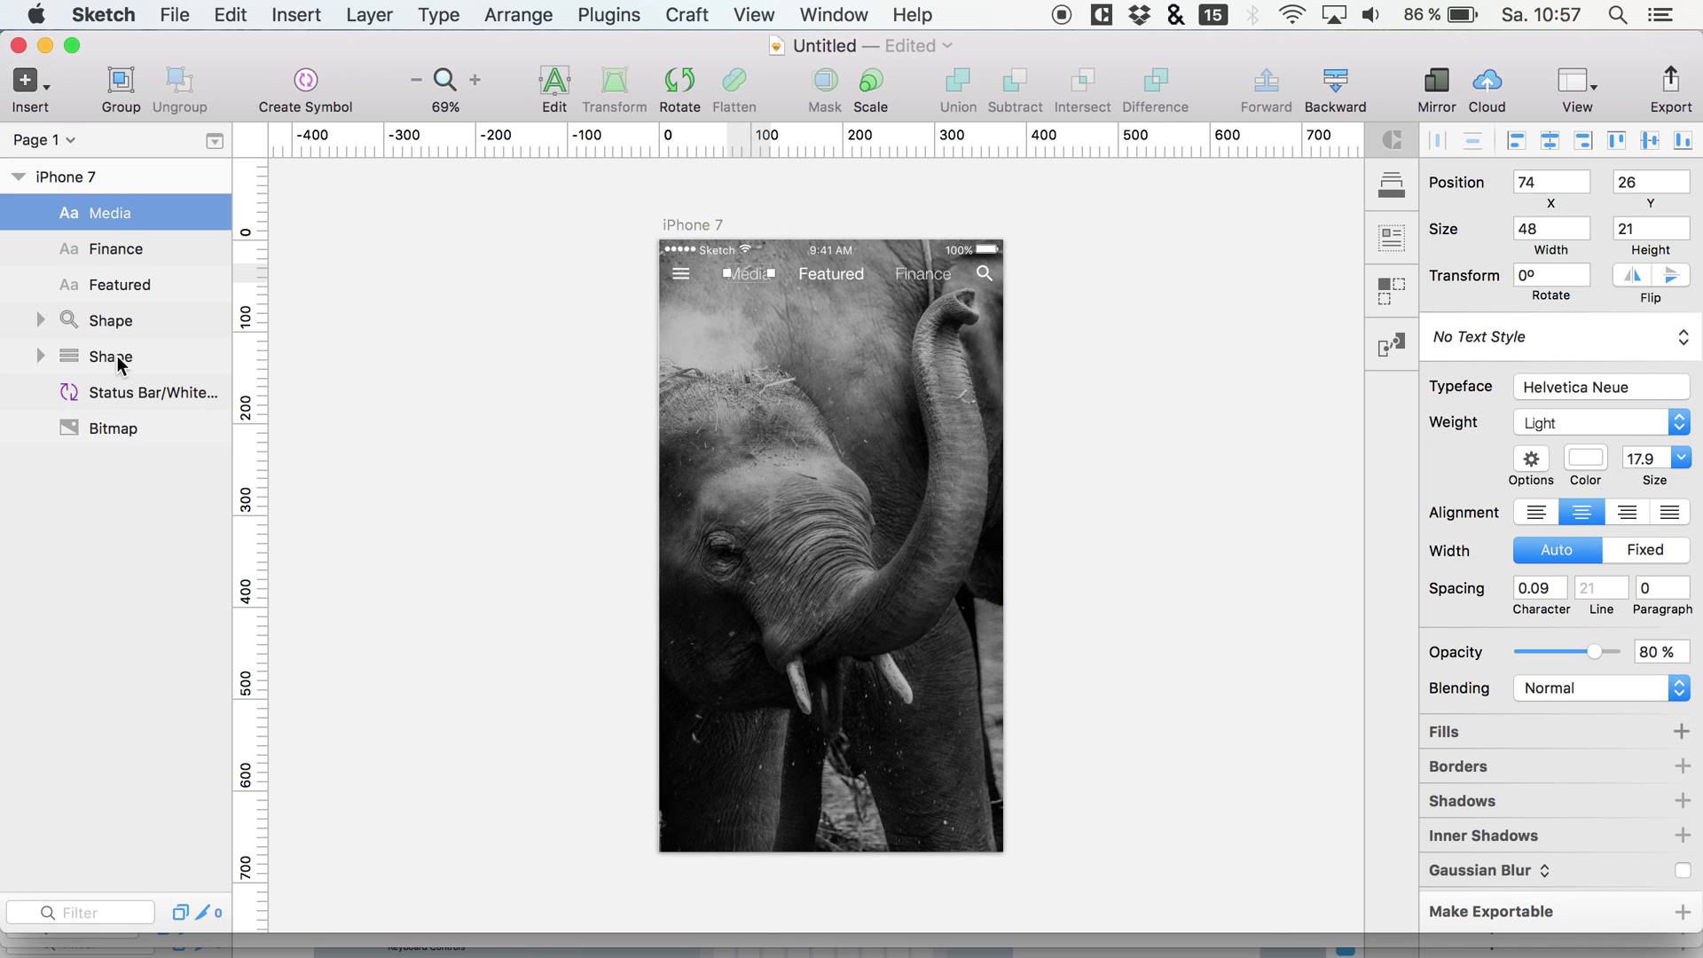
{"action": "left_click", "coordinate": [127, 433], "text": "shift"}
{"action": "left_click", "coordinate": [131, 431], "text": "super"}
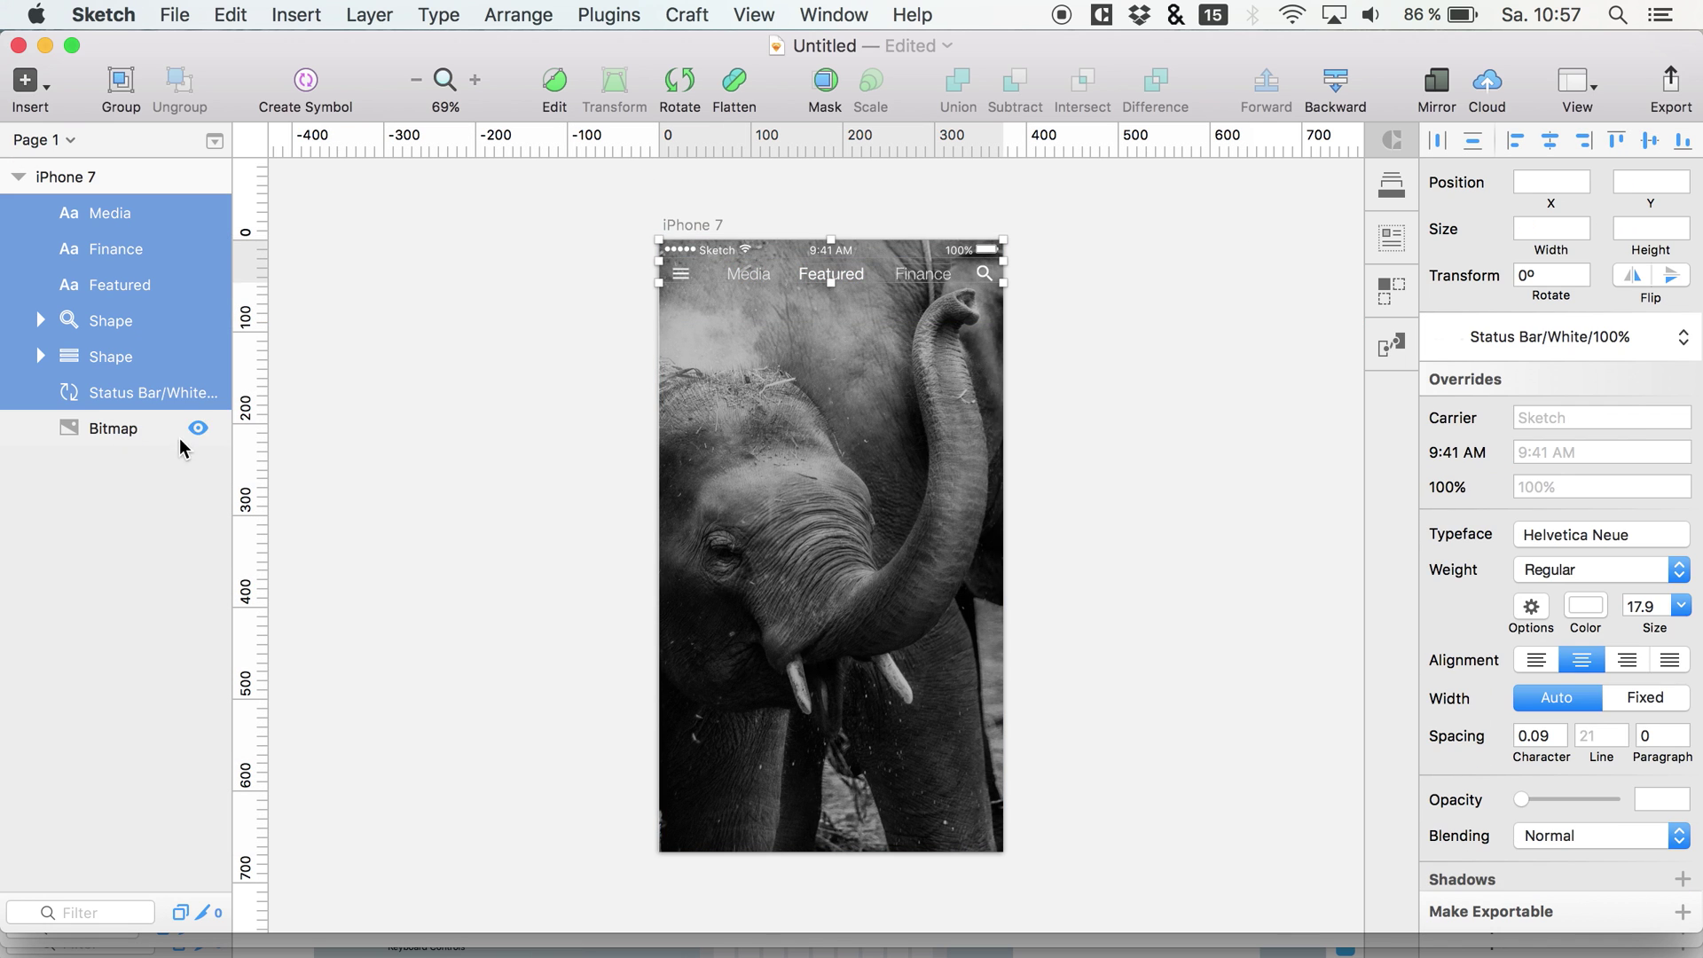
Group the selected header layers and name the group 'top'.
{"action": "key", "text": "super+g"}
{"action": "double_click", "coordinate": [99, 213]}
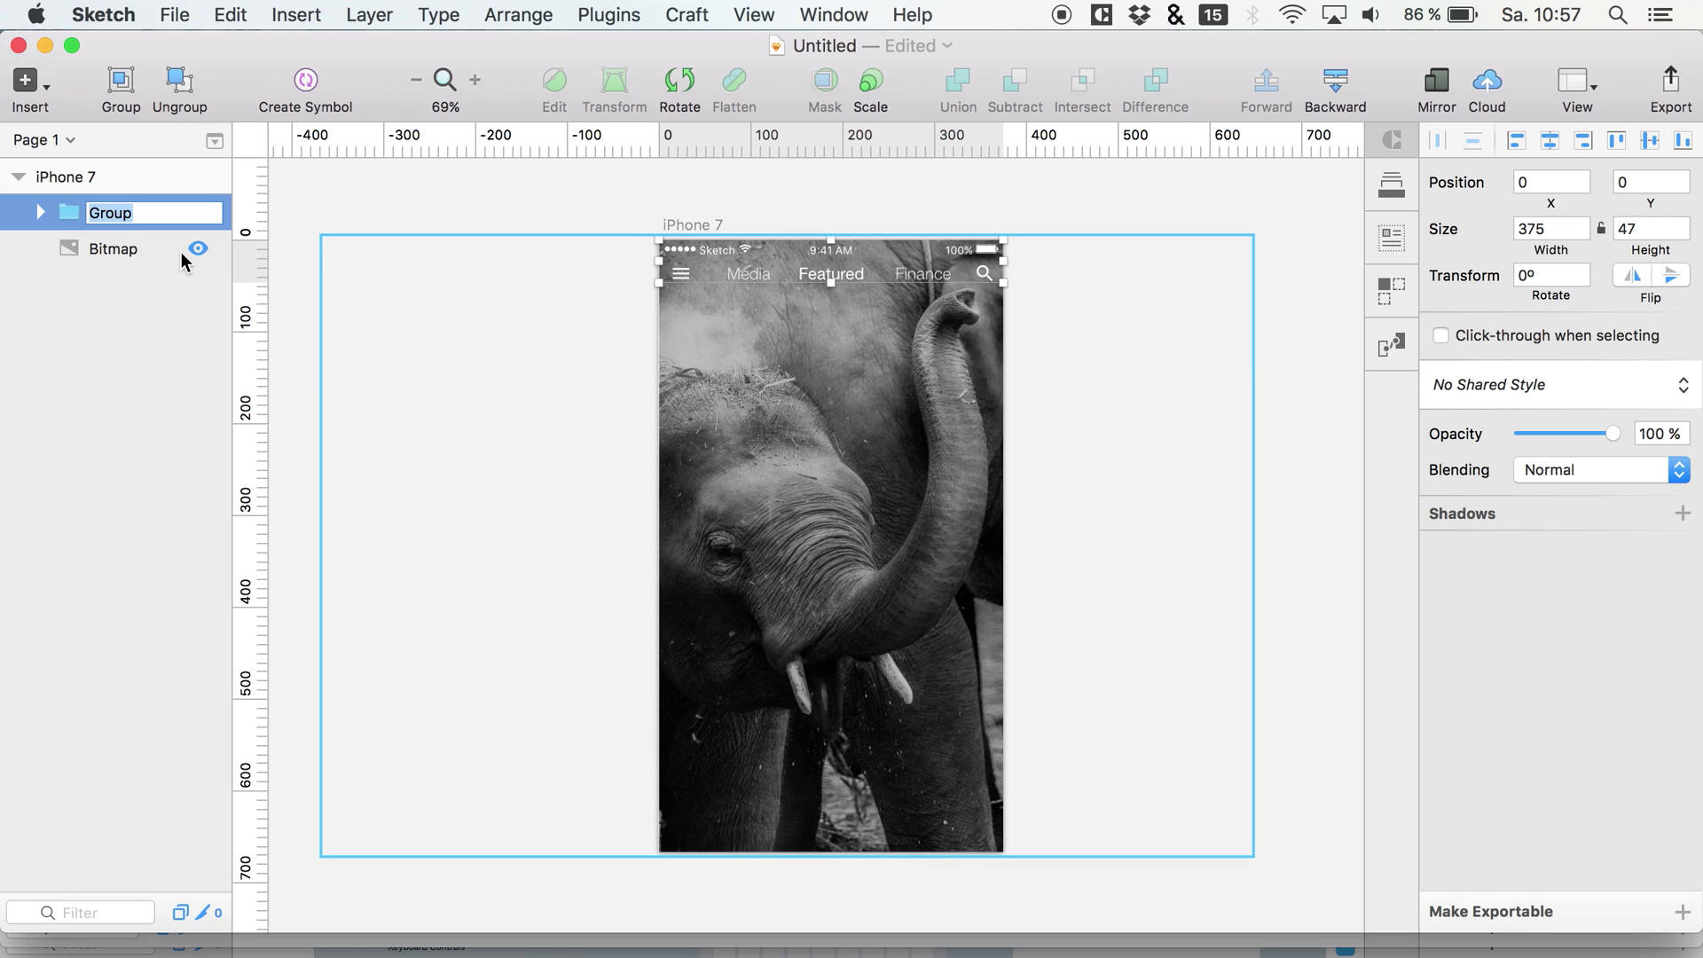
{"action": "type", "text": "top"}
{"action": "key", "text": "Return"}
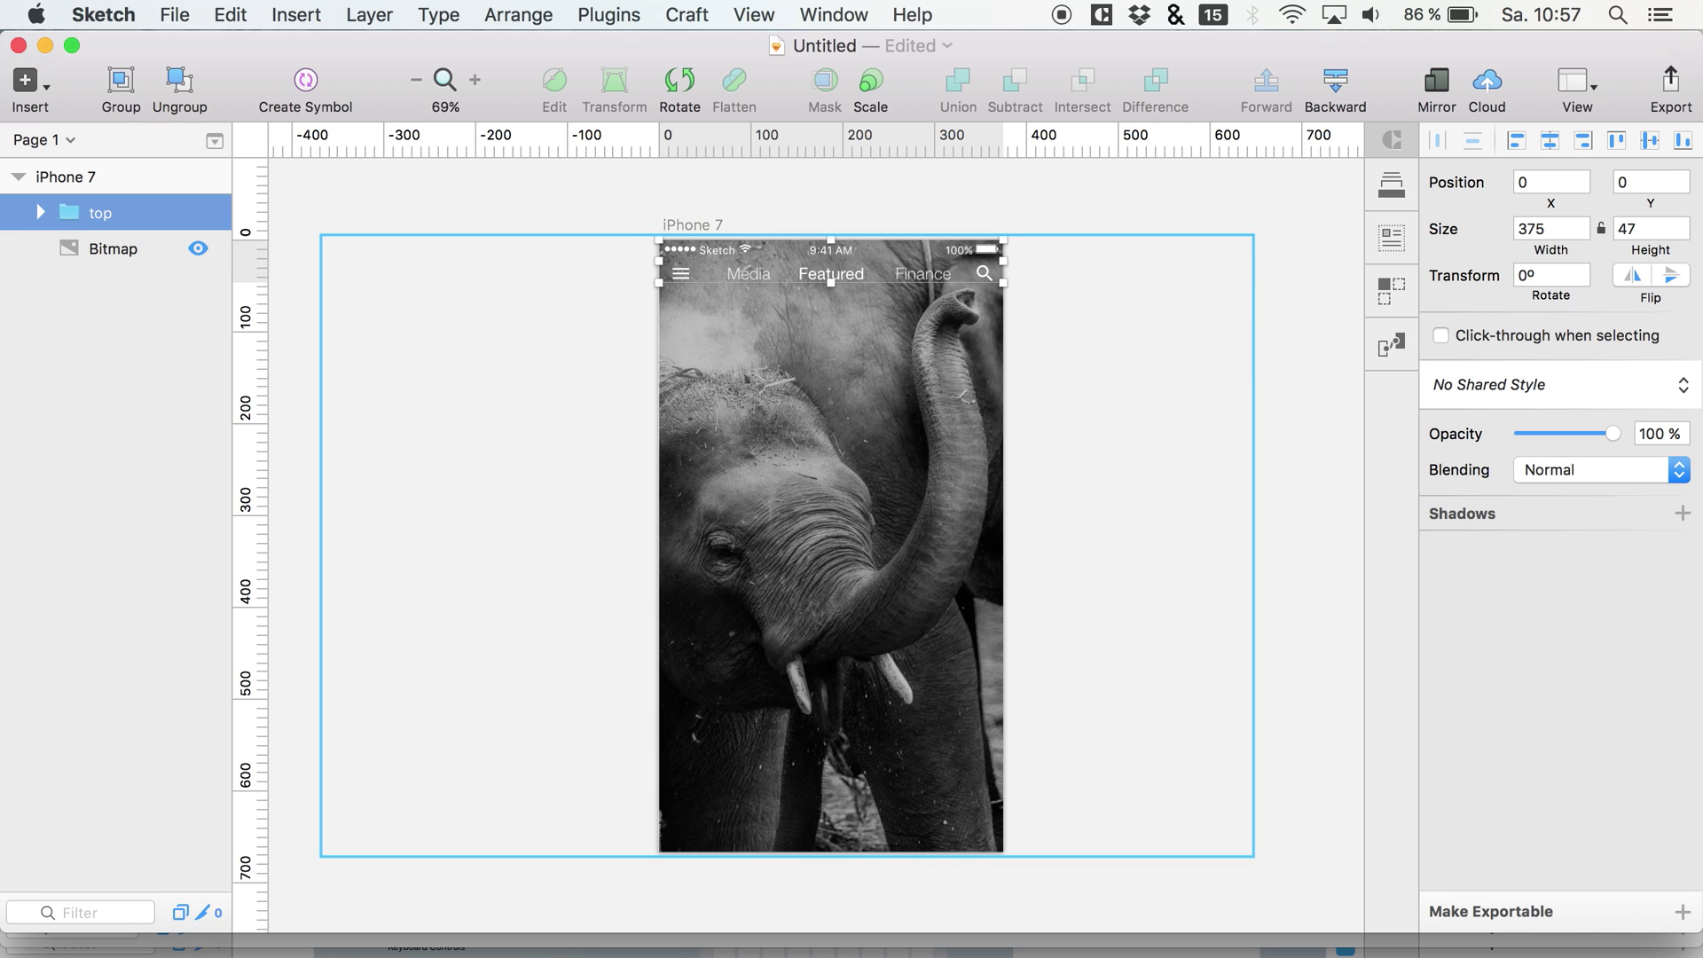
{"action": "left_click", "coordinate": [112, 251]}
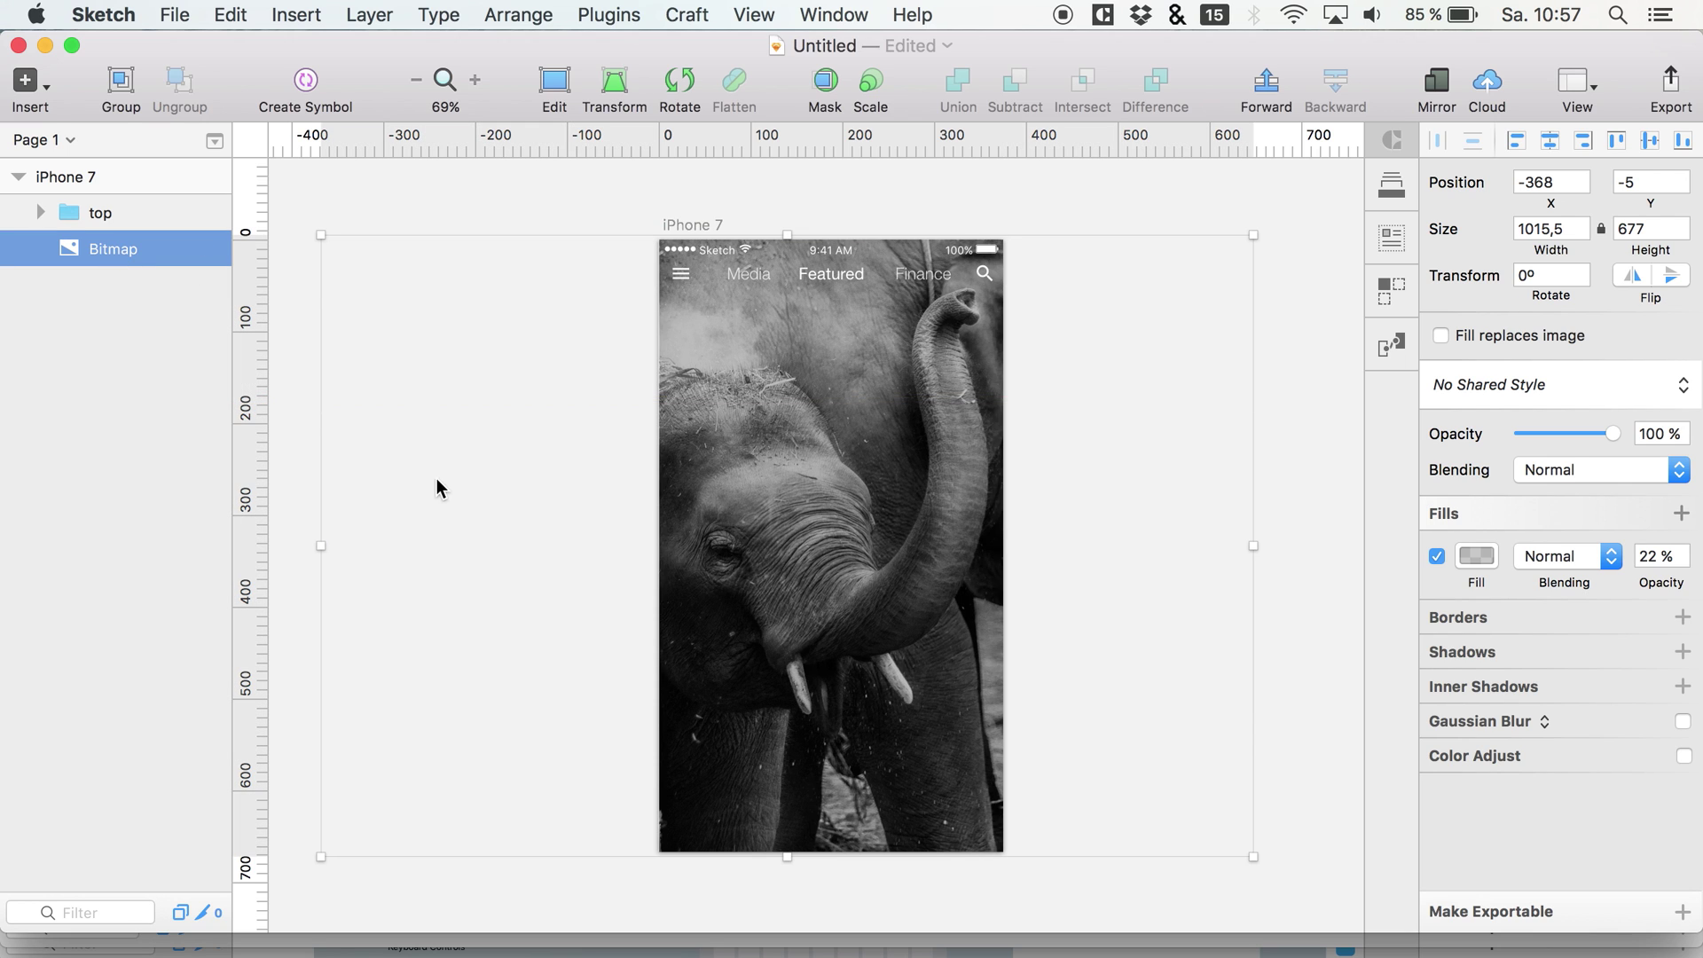
Add a 'Featured' text layer low on the elephant photo.
{"action": "left_click", "coordinate": [725, 632]}
{"action": "type", "text": "Fe"}
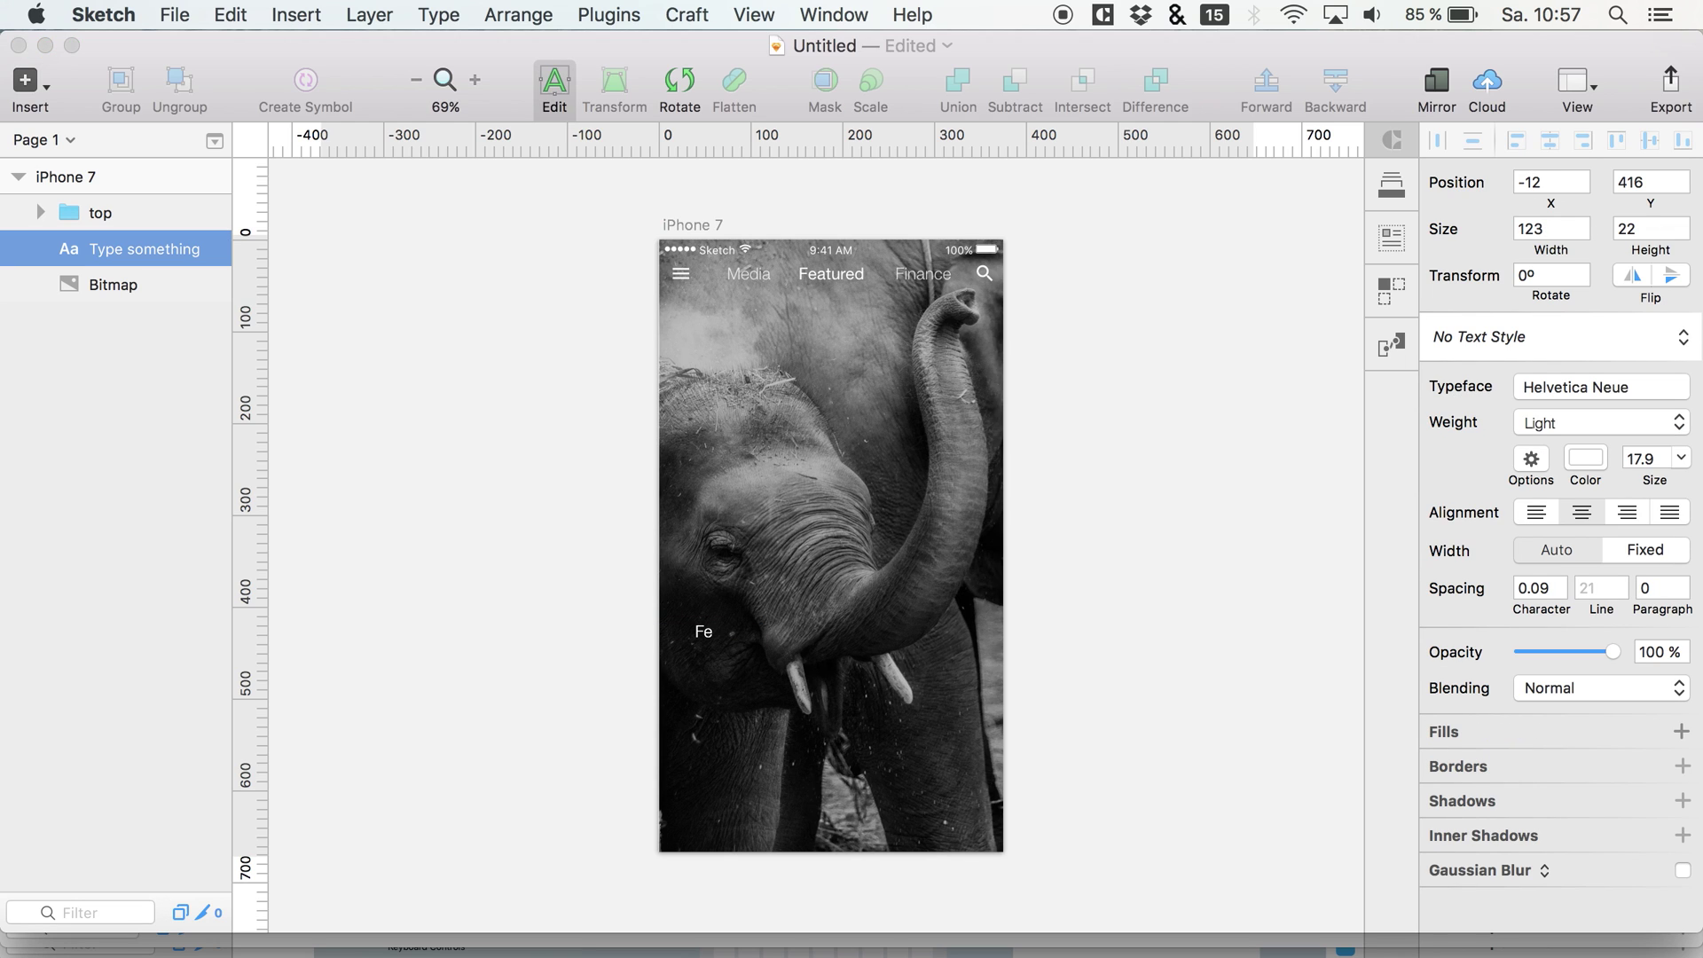
{"action": "type", "text": "atured"}
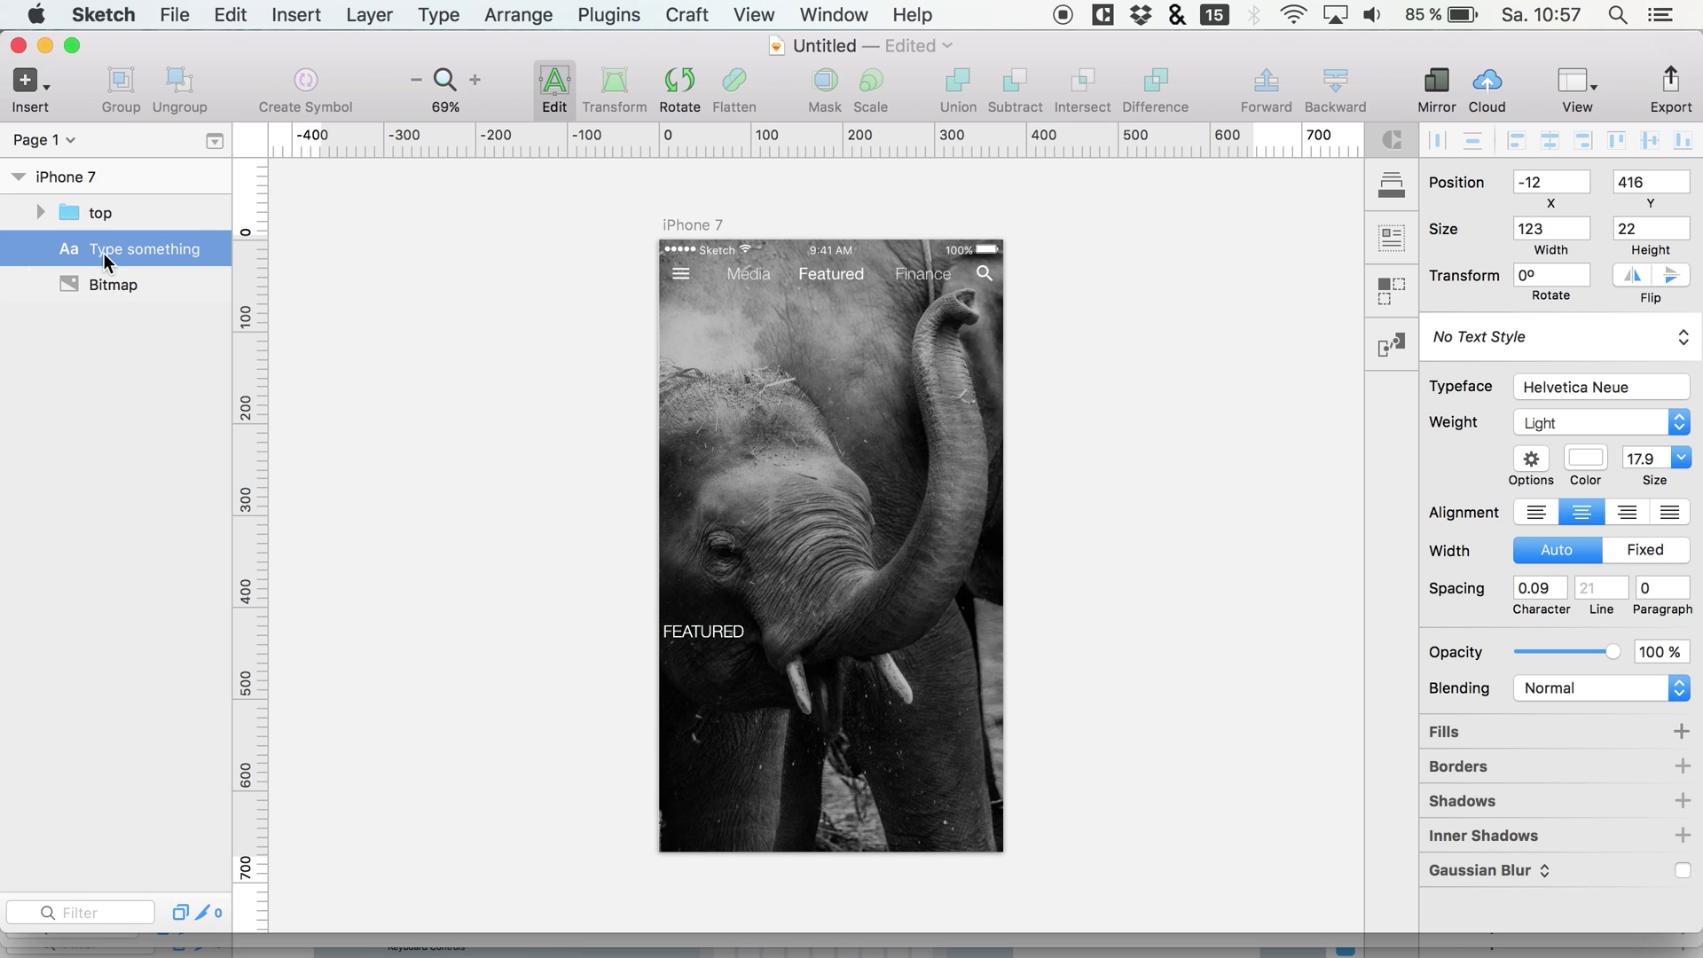
{"action": "left_click", "coordinate": [109, 279]}
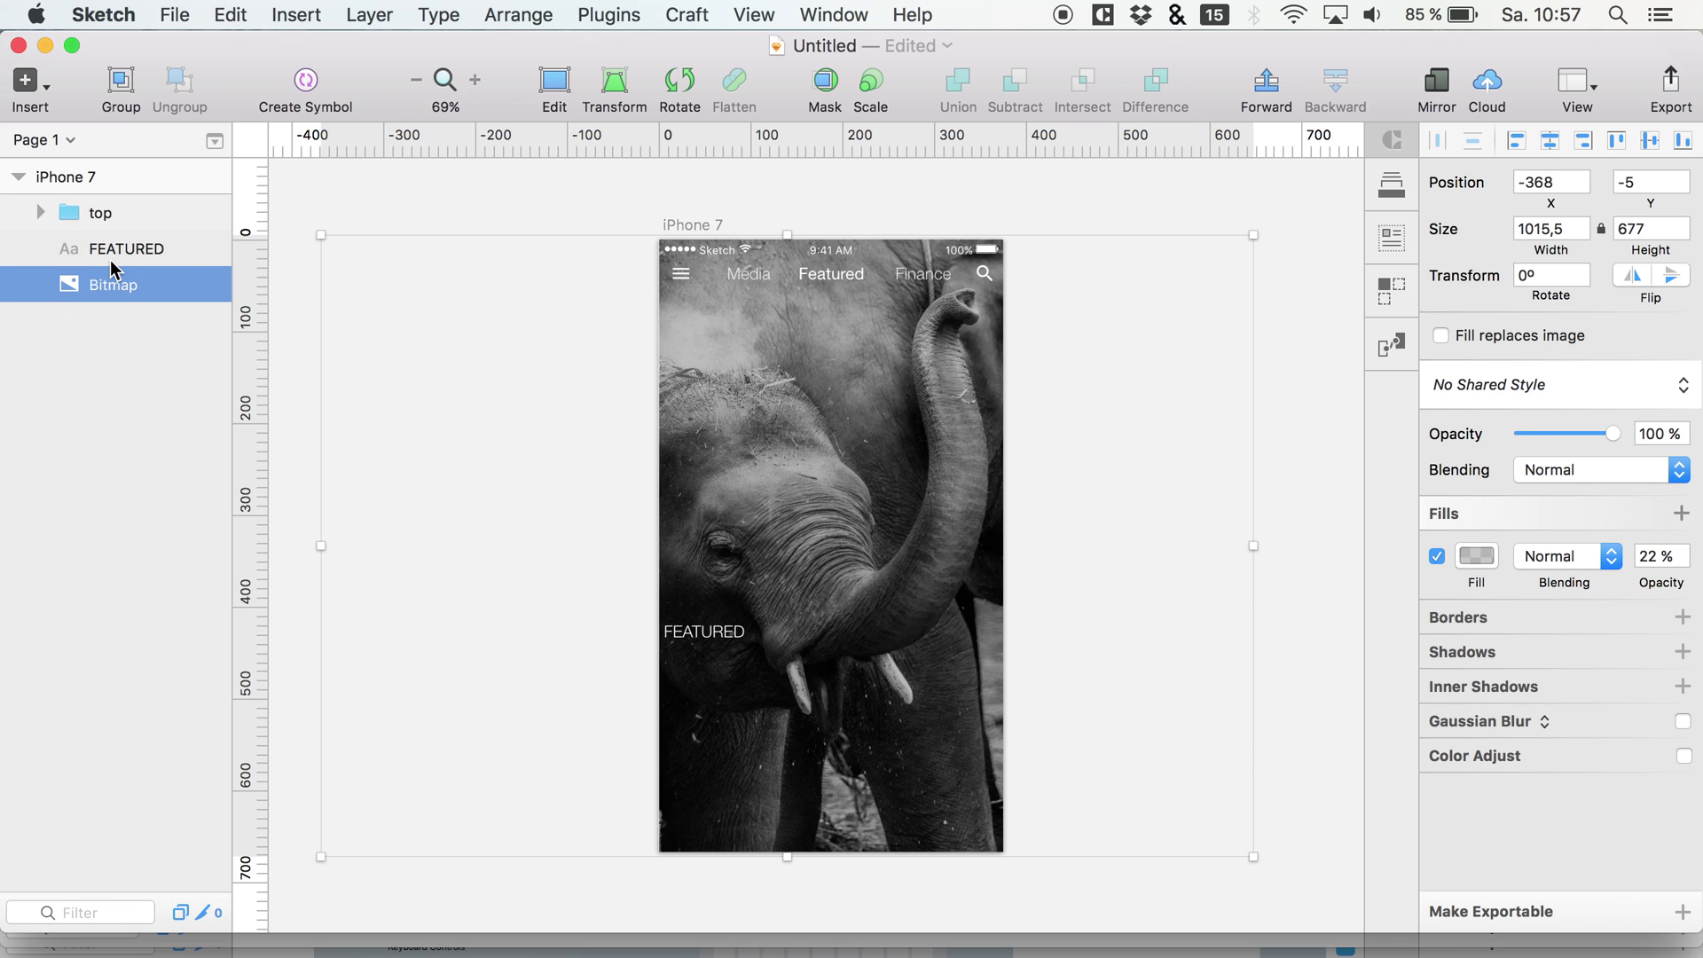
{"action": "double_click", "coordinate": [110, 253]}
{"action": "left_click", "coordinate": [124, 280]}
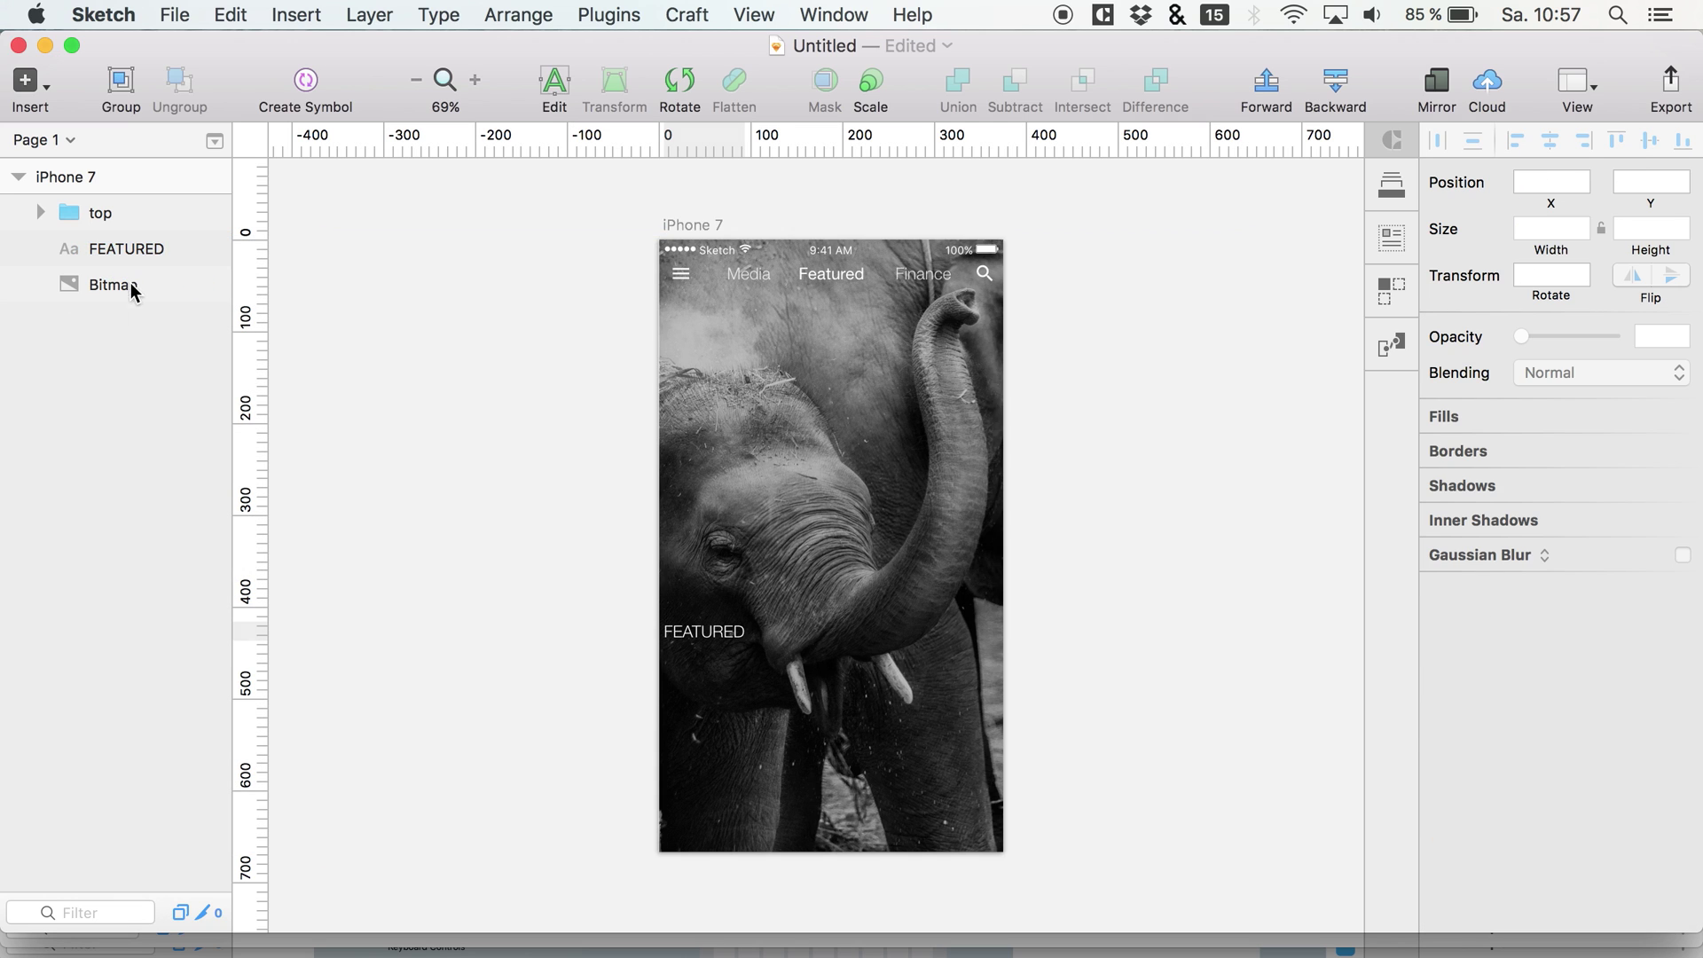
Shift-nudge the FEATURED text down and sideways into position on the photo.
{"action": "left_click", "coordinate": [120, 231]}
{"action": "key", "text": "shift+Down"}
{"action": "key", "text": "shift+Down"}
{"action": "key", "text": "shift+Down"}
{"action": "key", "text": "shift+Down"}
{"action": "key", "text": "shift+Down"}
{"action": "key", "text": "shift+Down"}
{"action": "key", "text": "shift+Right"}
{"action": "key", "text": "shift+Right"}
{"action": "key", "text": "shift+Right"}
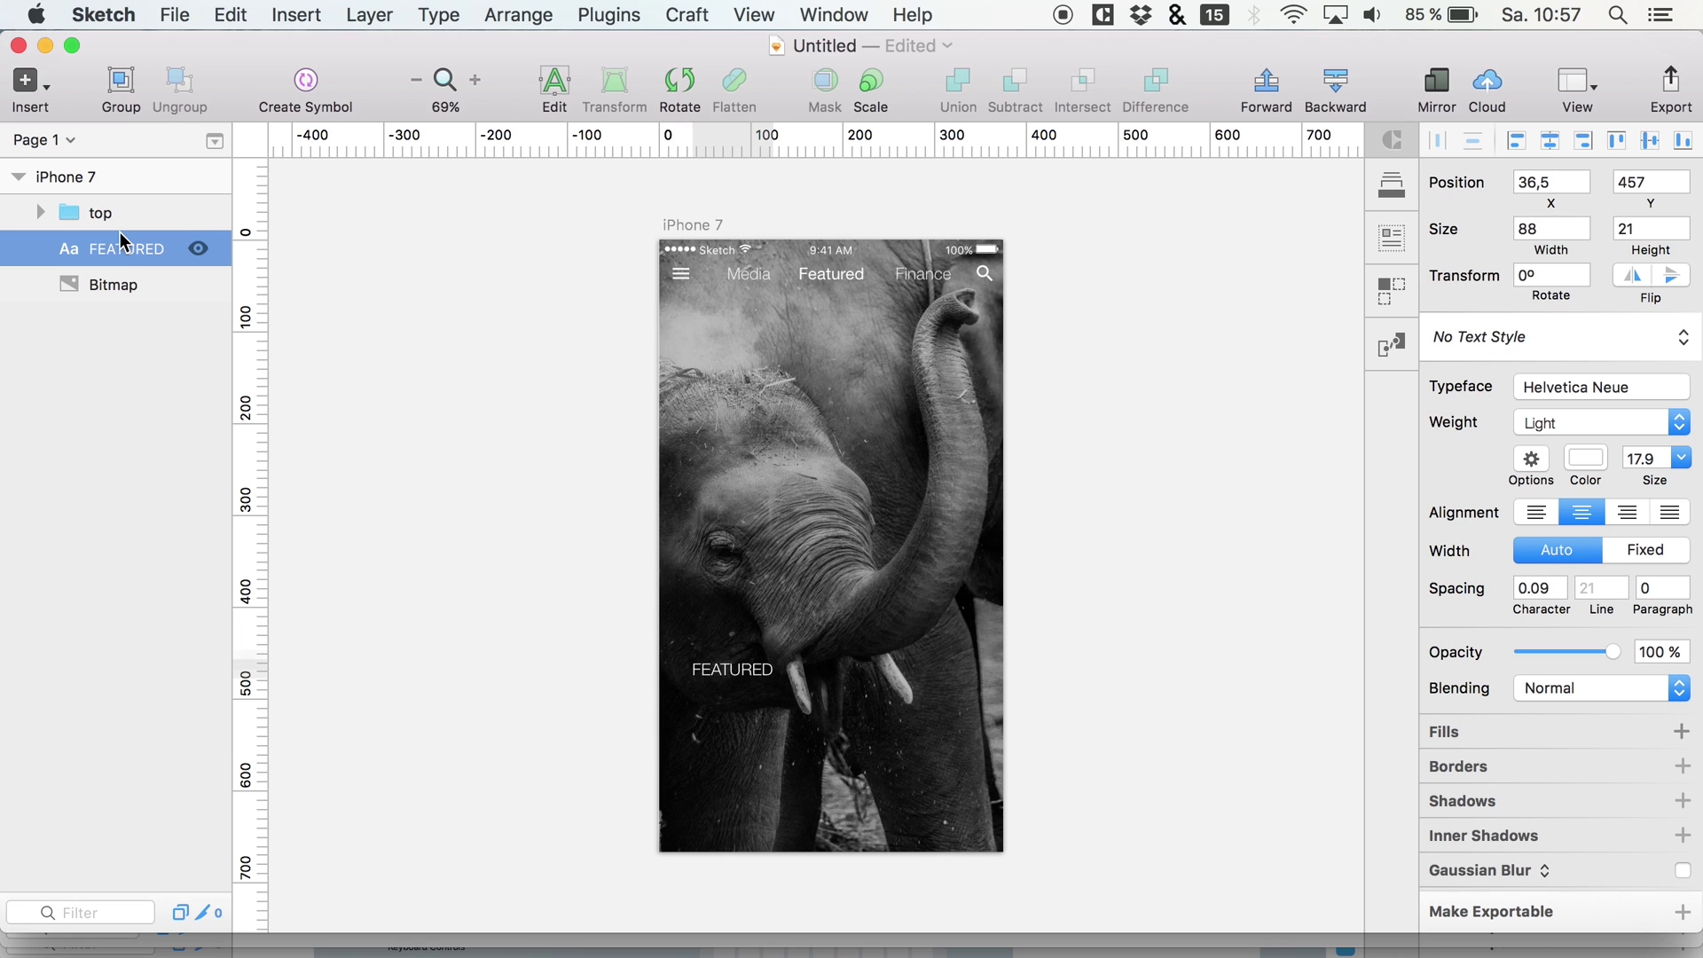
{"action": "key", "text": "shift+Right"}
{"action": "key", "text": "shift+Left"}
{"action": "key", "text": "shift+Left"}
{"action": "key", "text": "shift+Left"}
{"action": "key", "text": "shift+Down"}
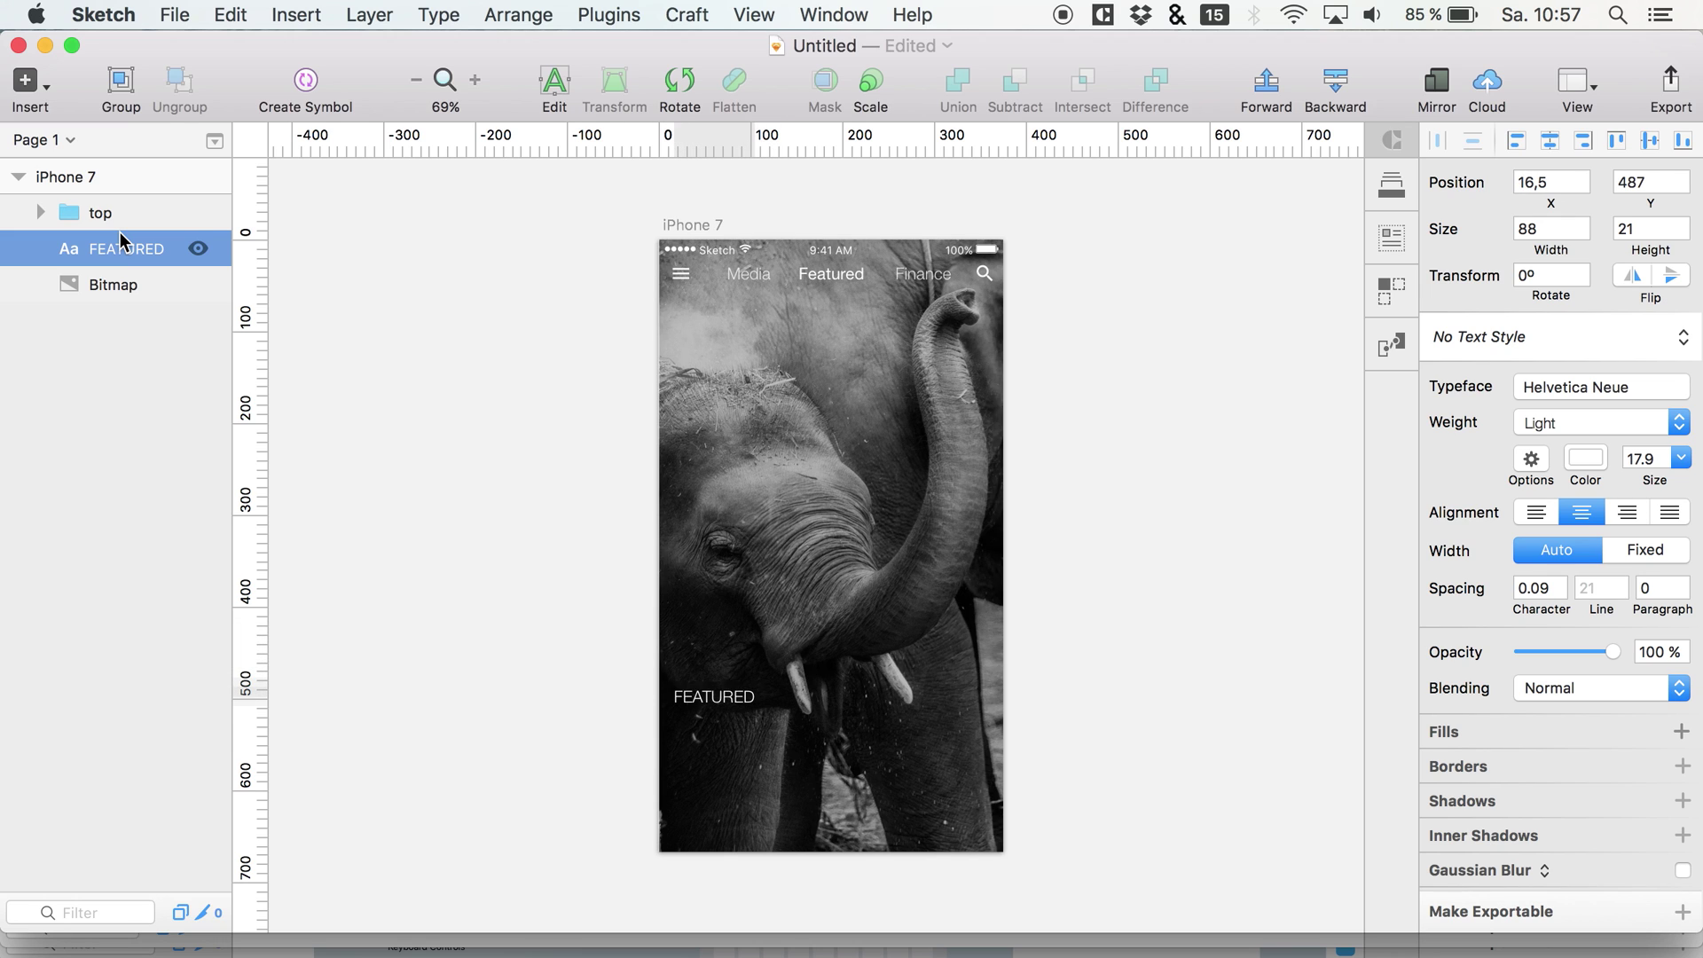
{"action": "key", "text": "shift+Down"}
{"action": "key", "text": "shift+Right"}
{"action": "key", "text": "shift+Left"}
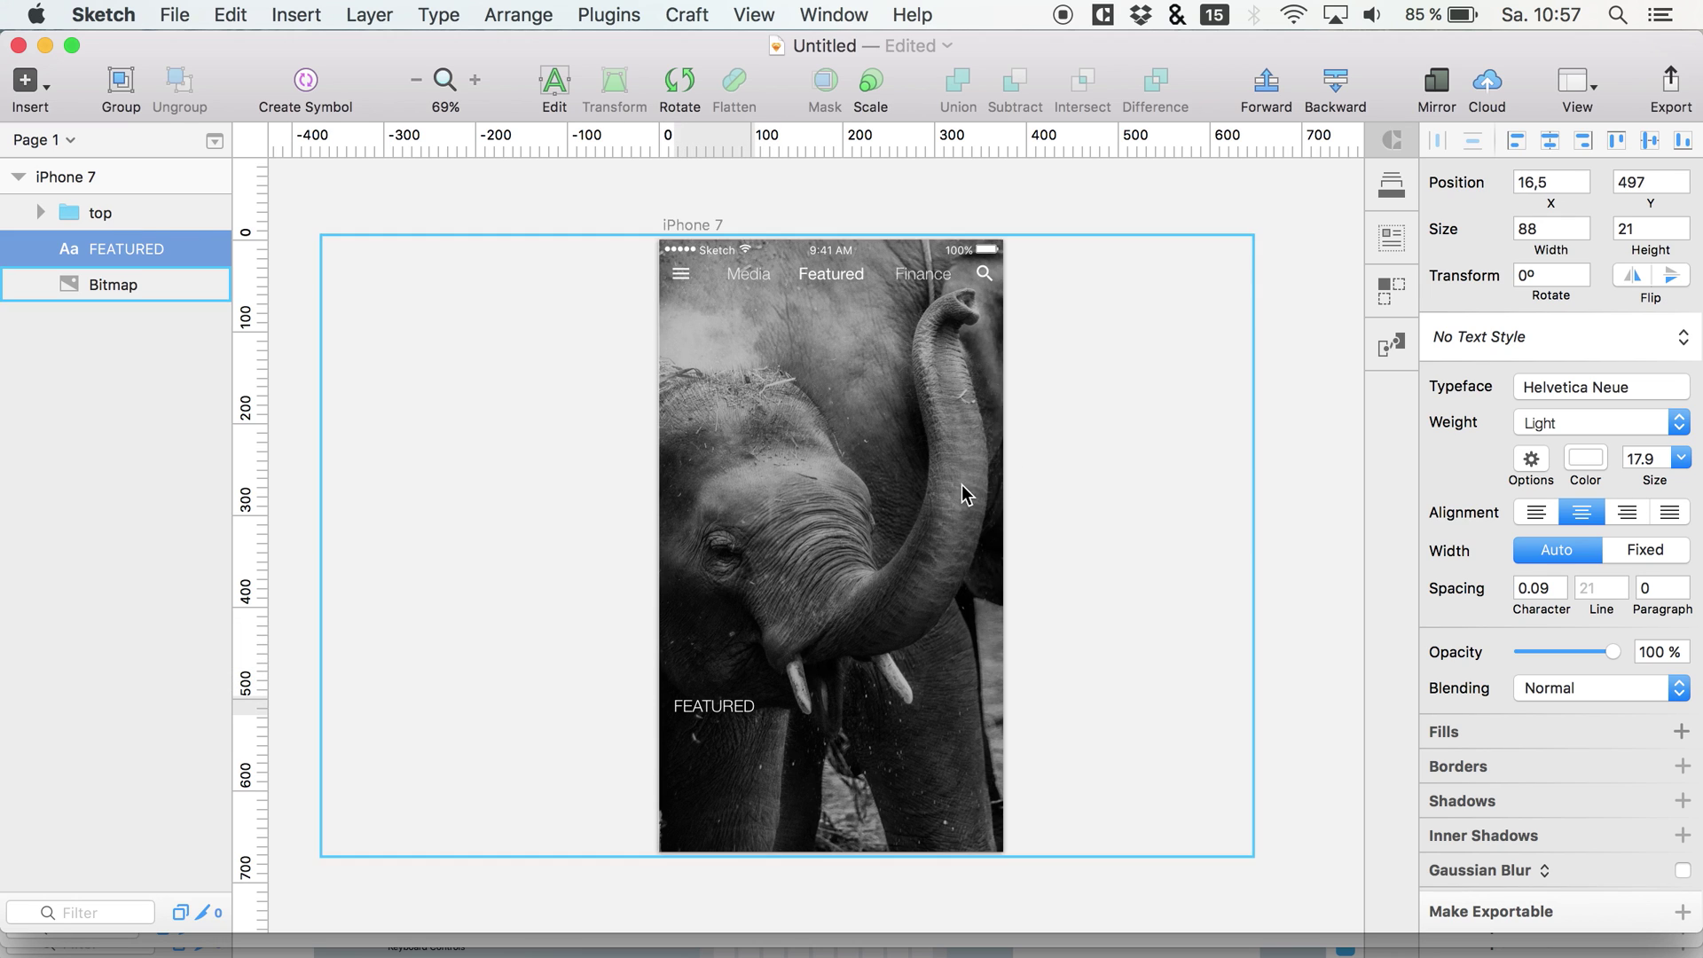
Set the FEATURED label to Medium weight at size 14.9.
{"action": "left_click", "coordinate": [1585, 423]}
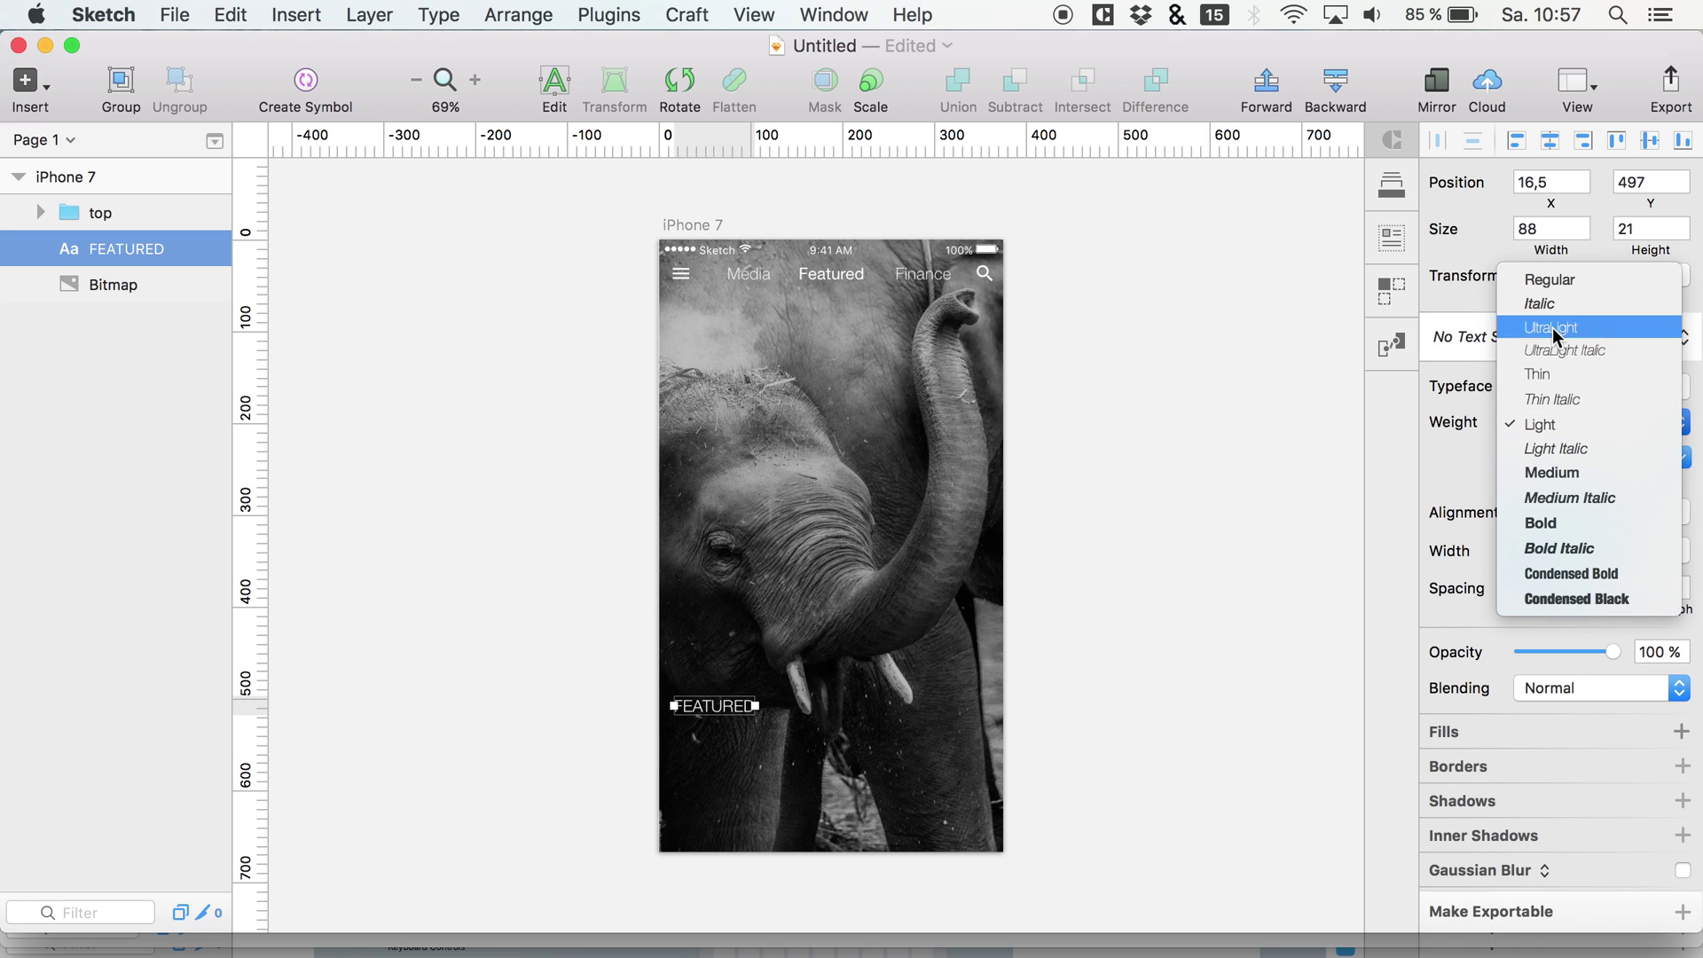
{"action": "left_click", "coordinate": [1573, 480]}
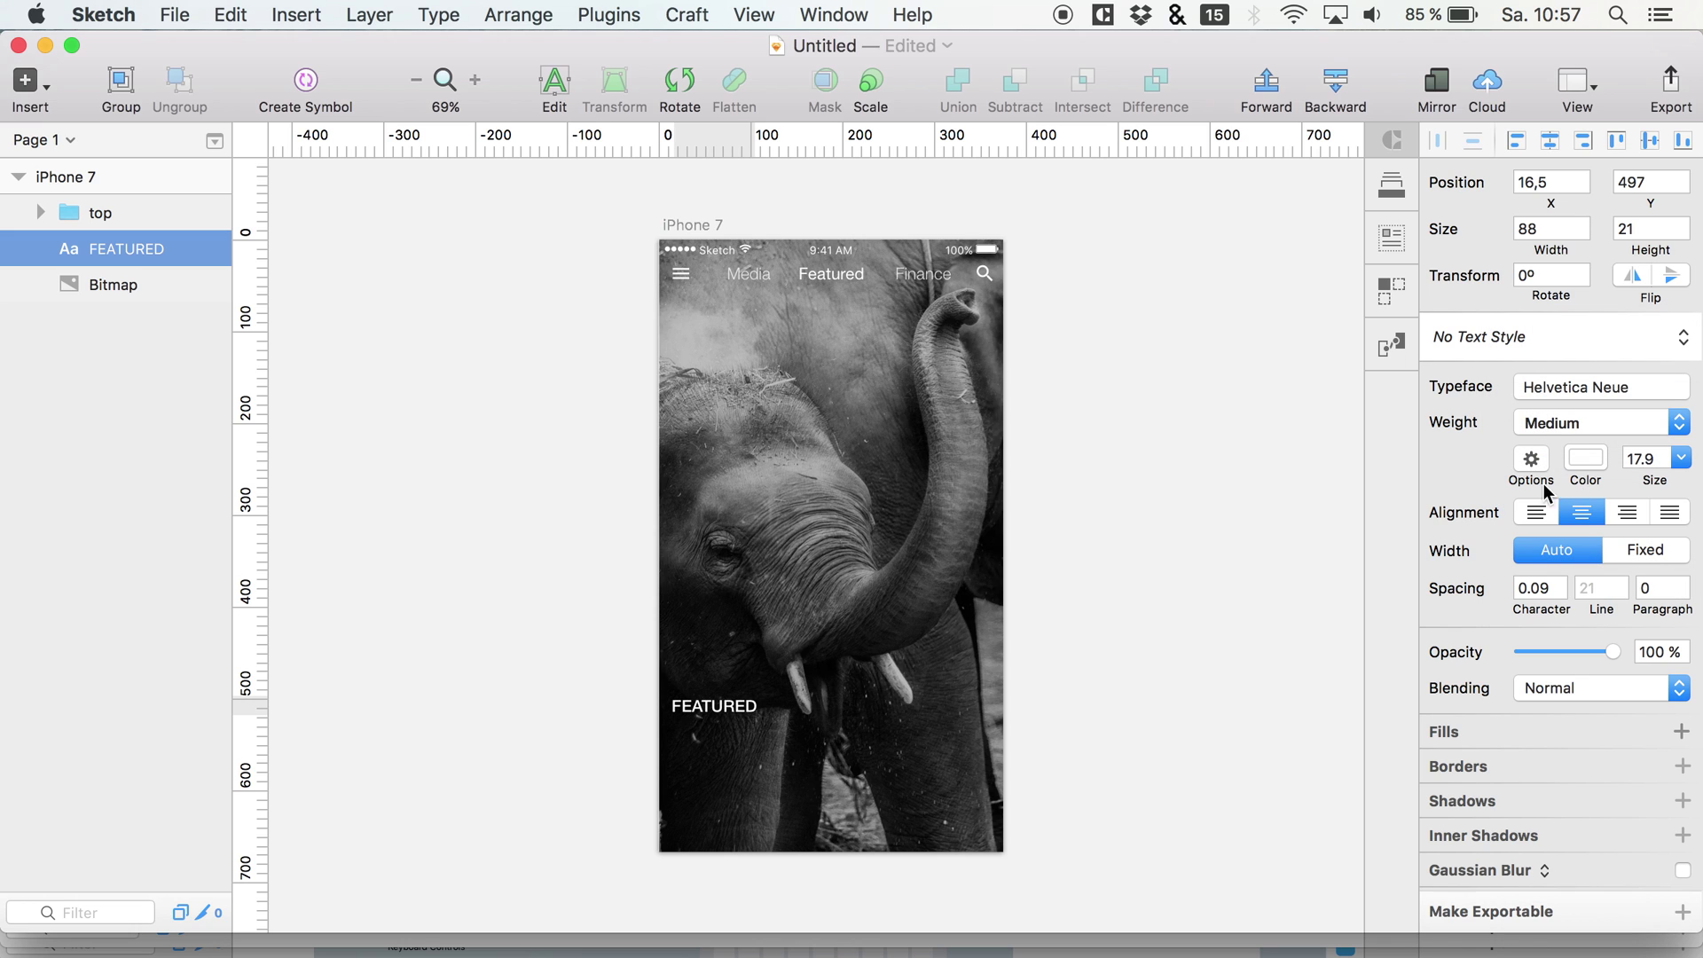
{"action": "left_click_drag", "start_coordinate": [1653, 476], "coordinate": [1651, 480]}
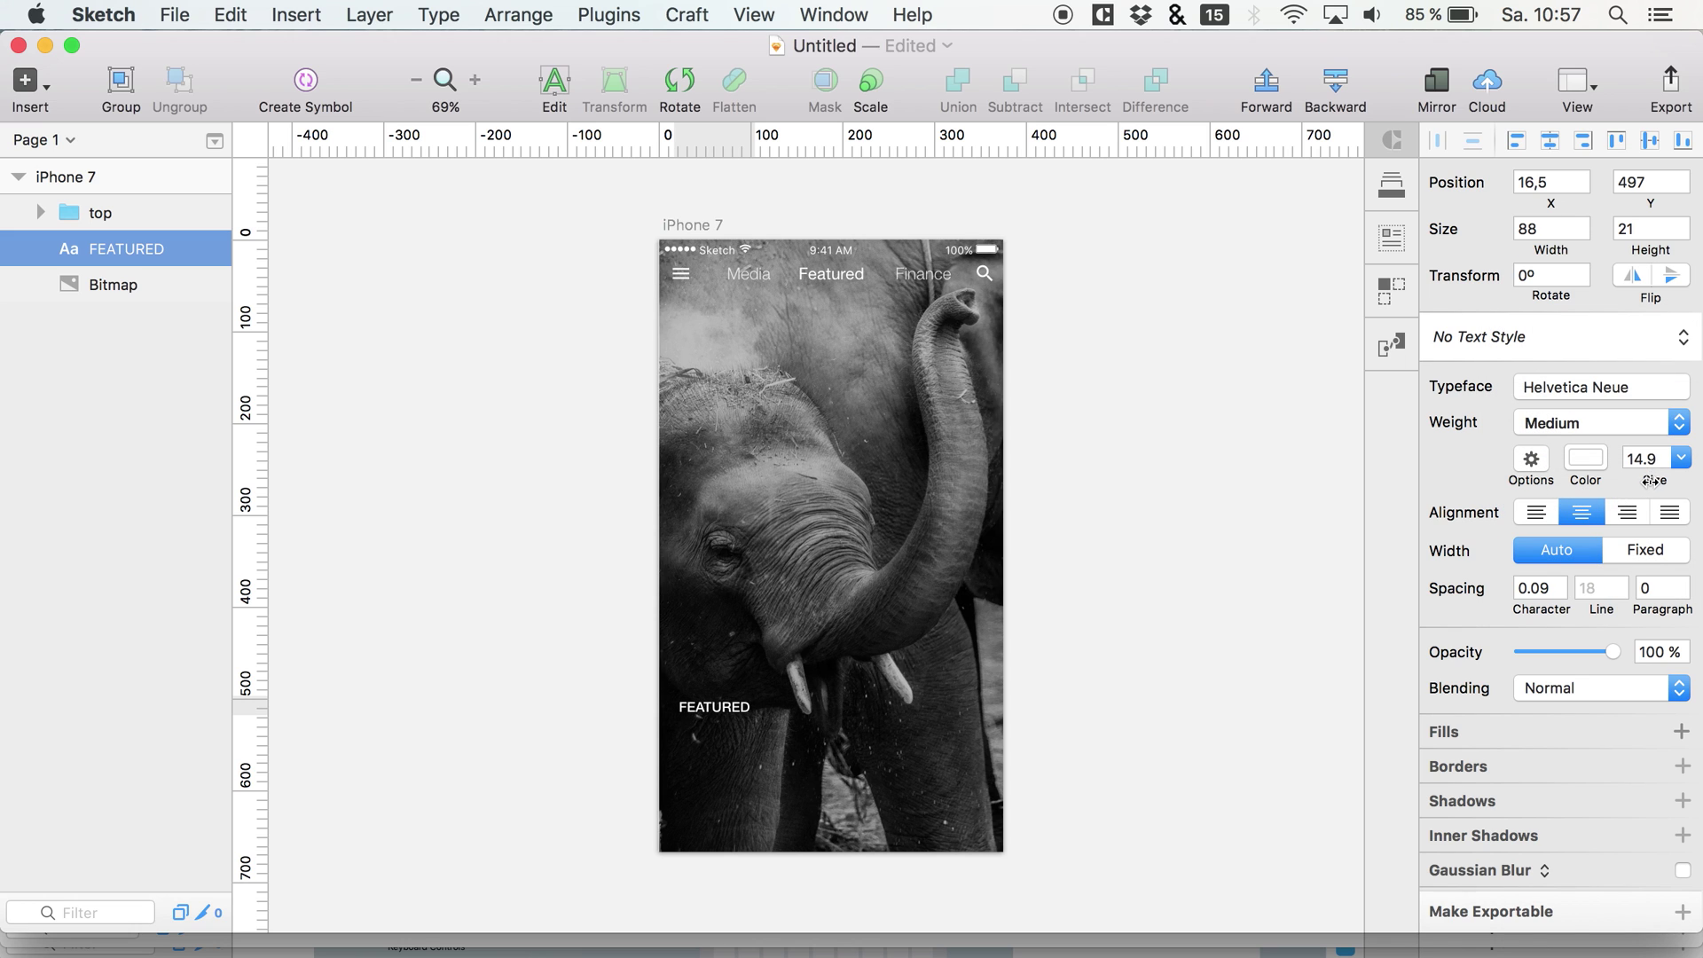
Duplicate FEATURED below itself, widen the copy to 333.5 and left-align it.
{"action": "left_click", "coordinate": [104, 284]}
{"action": "left_click", "coordinate": [109, 255]}
{"action": "key", "text": "super+d"}
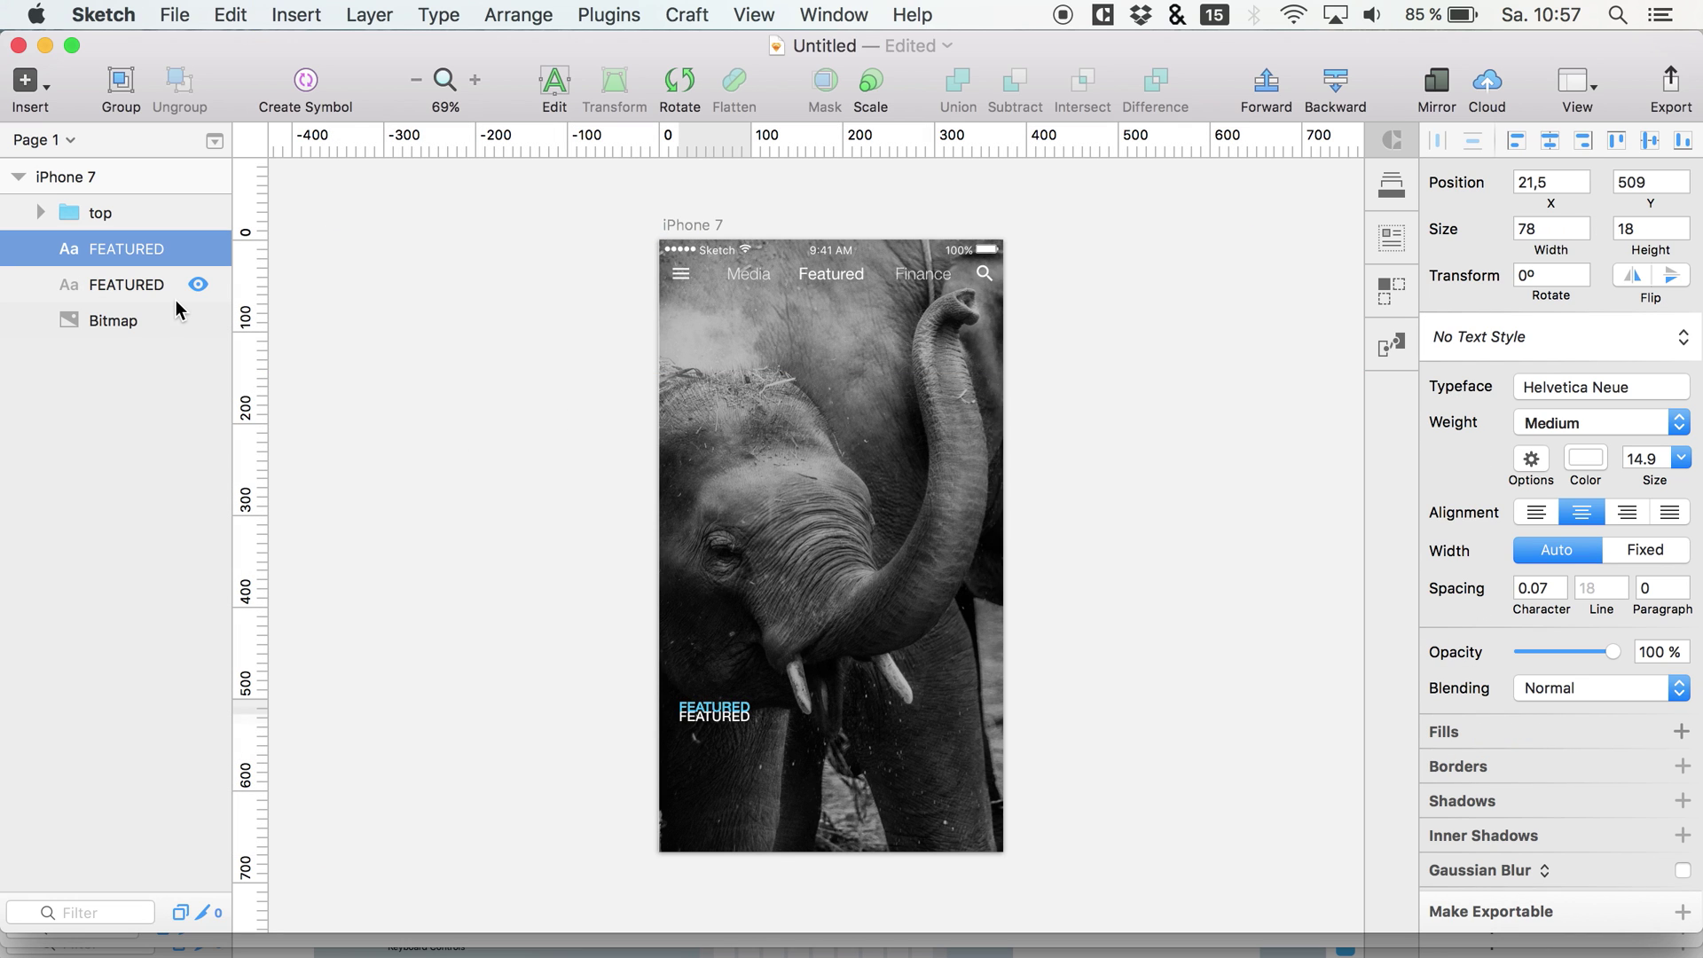
{"action": "key", "text": "shift+Down"}
{"action": "key", "text": "shift+Down"}
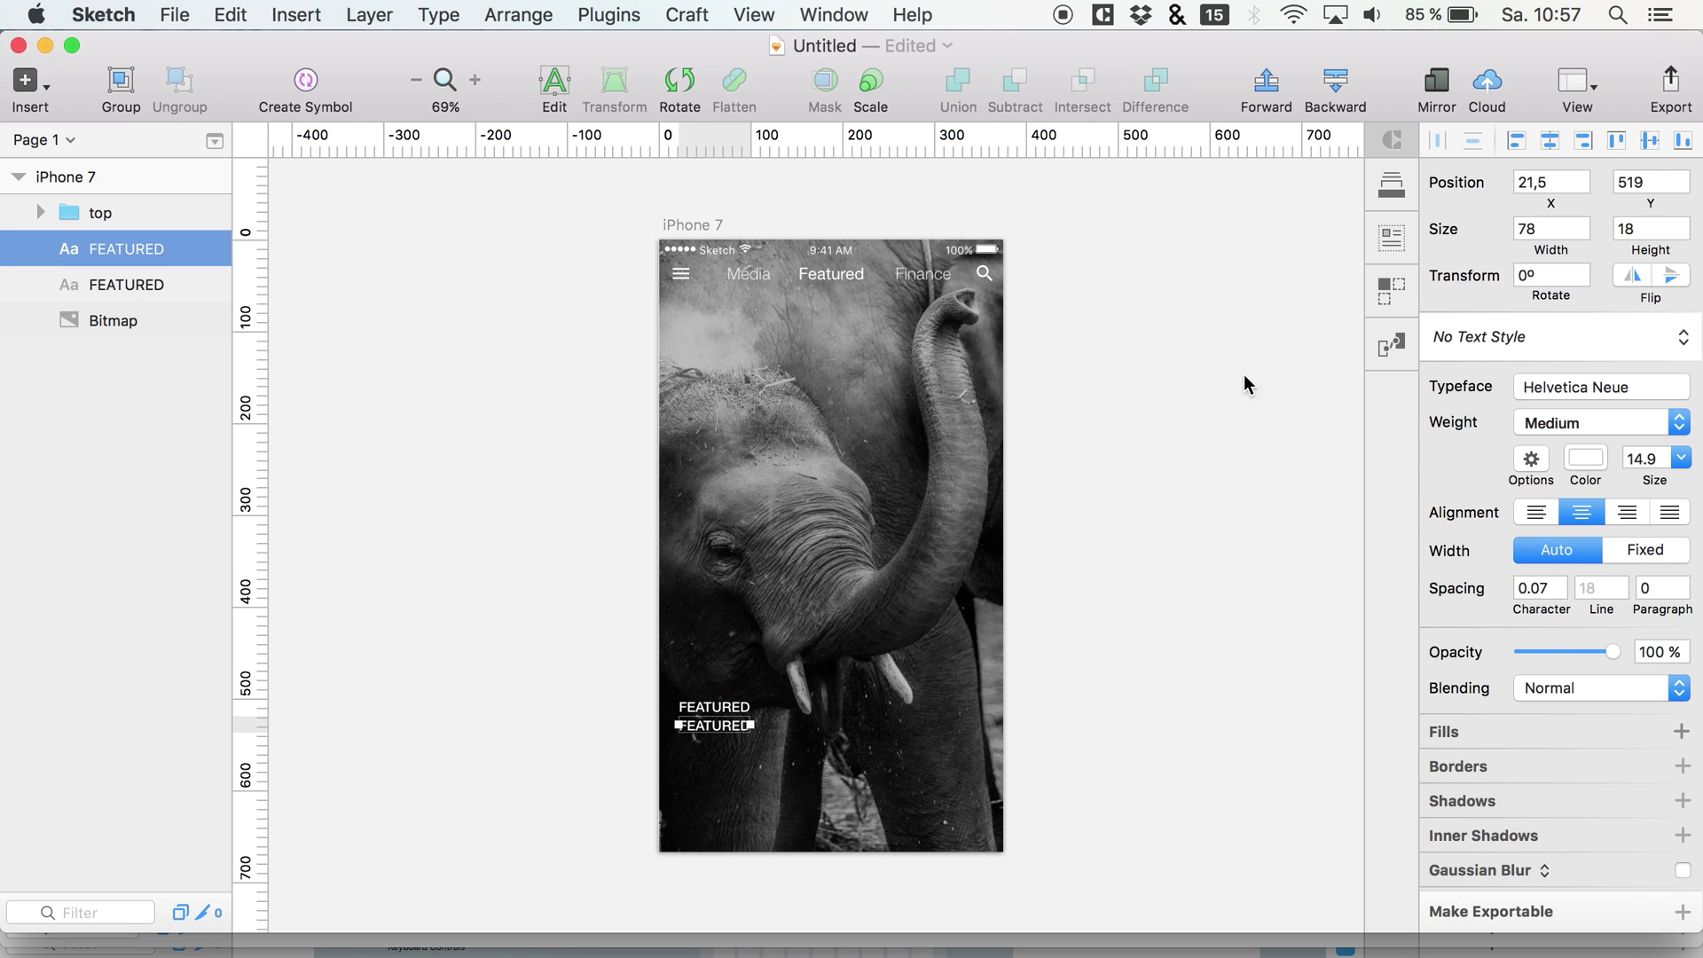
{"action": "left_click_drag", "start_coordinate": [750, 724], "coordinate": [987, 752]}
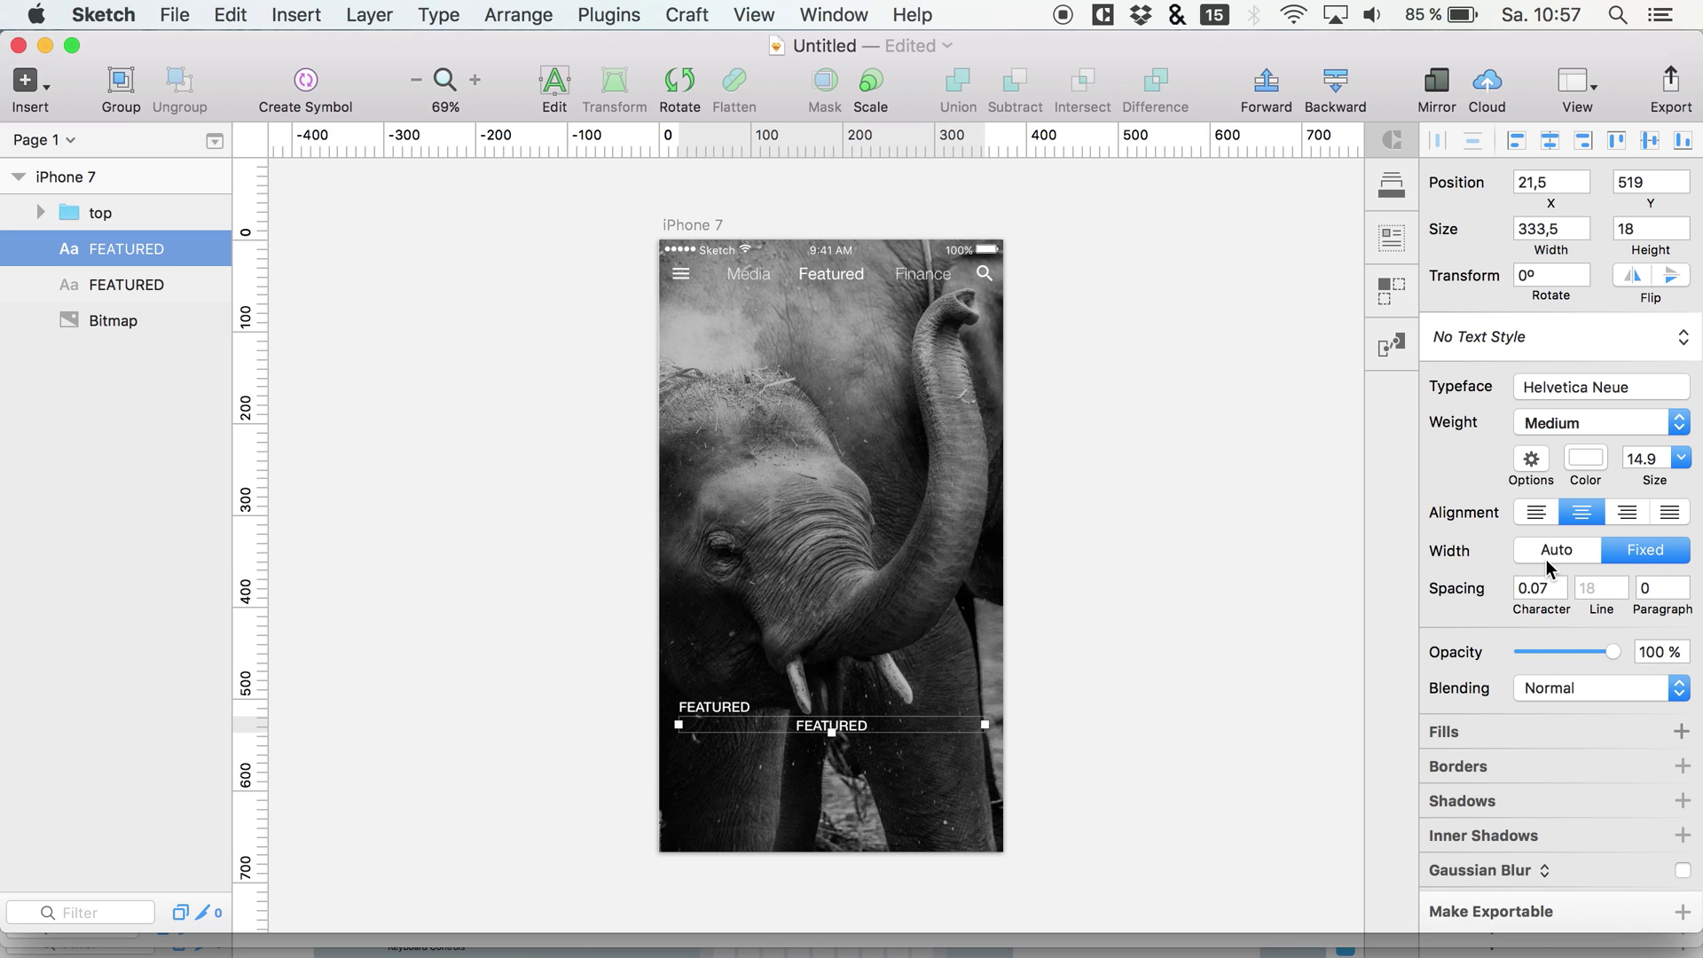
{"action": "left_click", "coordinate": [1538, 513]}
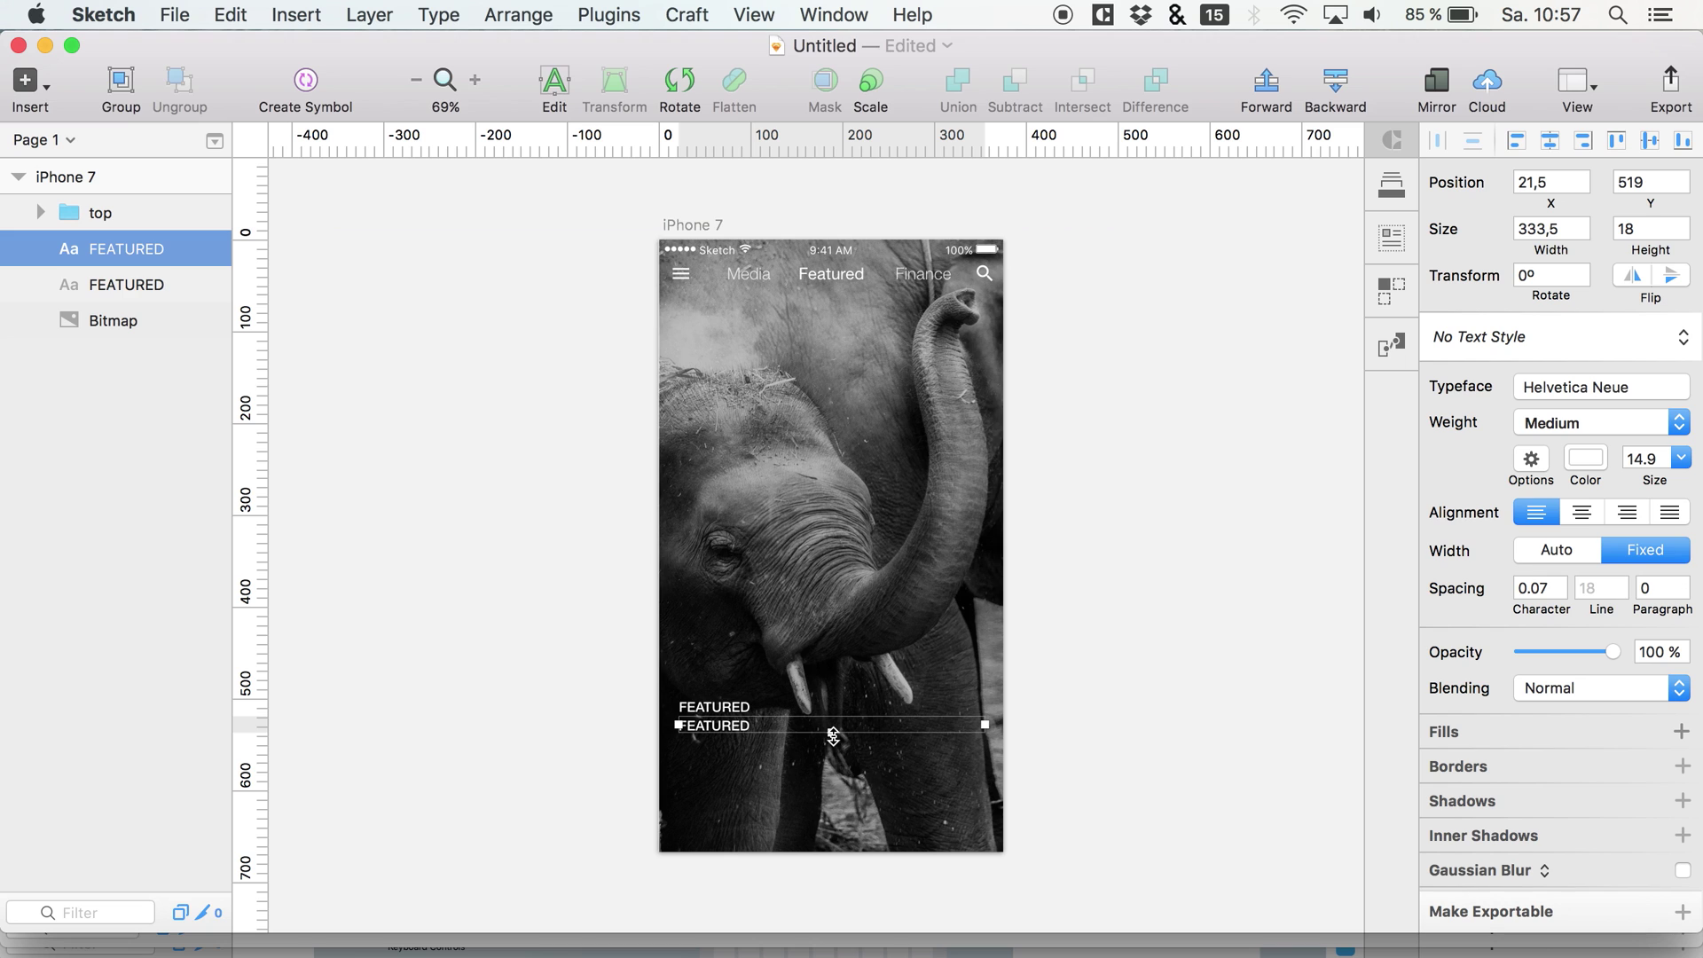
{"action": "left_click_drag", "start_coordinate": [831, 733], "coordinate": [832, 790]}
{"action": "left_click", "coordinate": [1394, 241]}
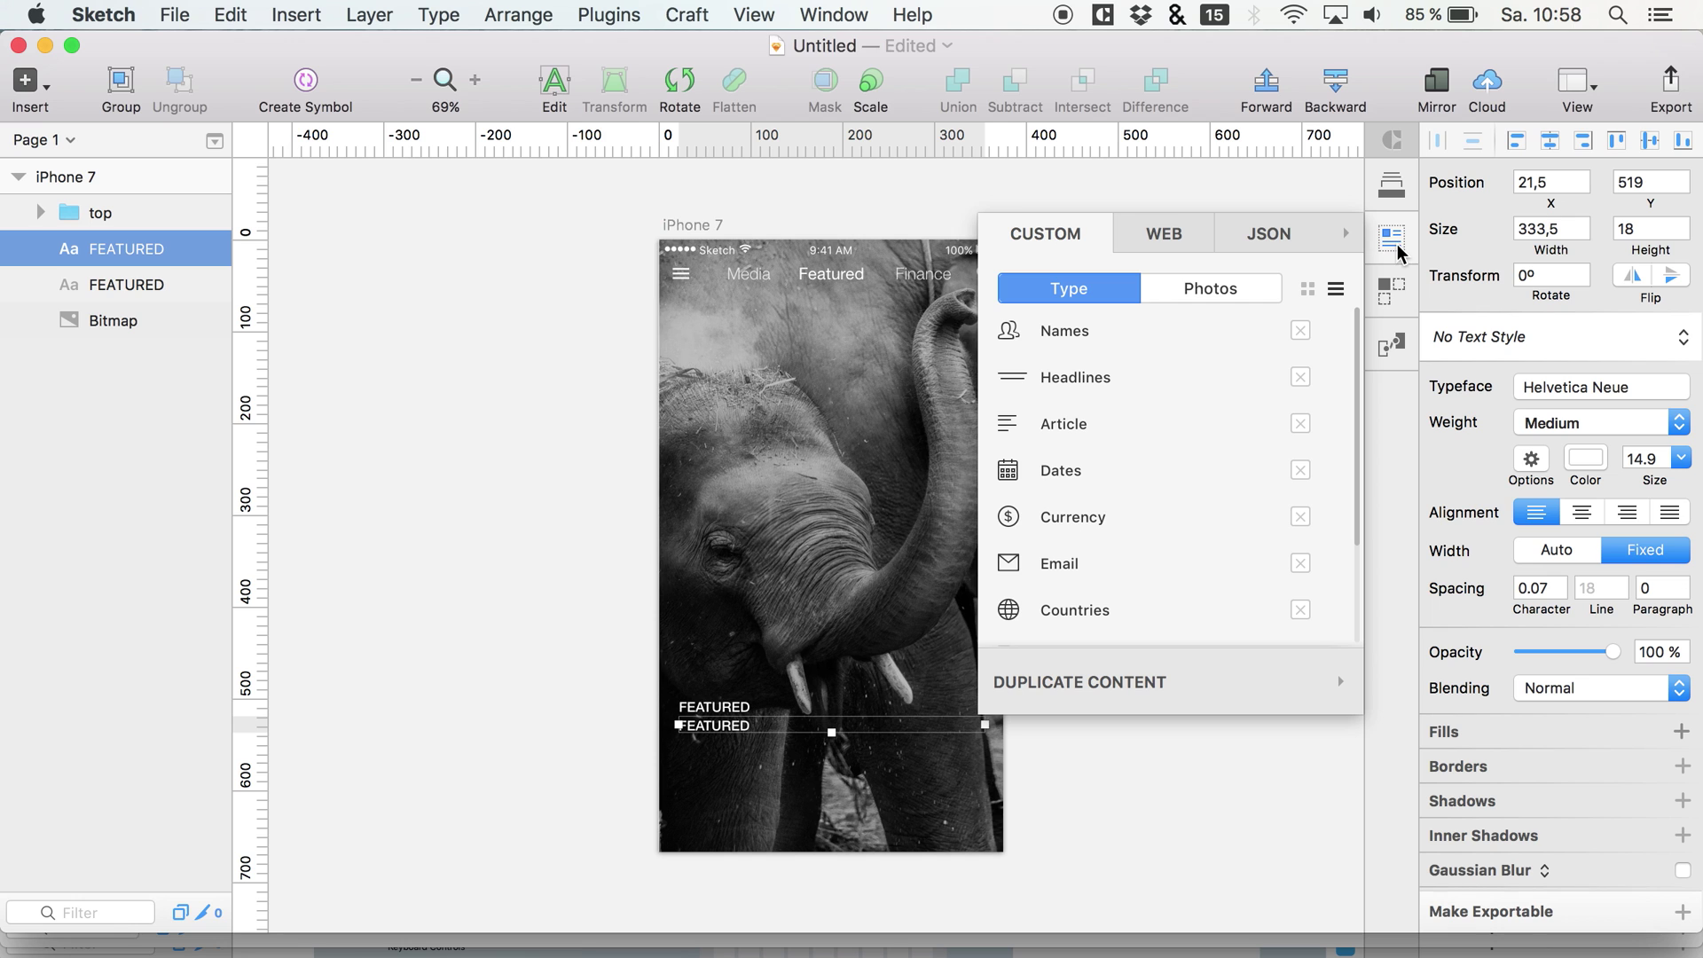
Enlarge the FEATURED copy to 40.9 and move it below the small label.
{"action": "left_click_drag", "start_coordinate": [1654, 479], "coordinate": [1596, 468]}
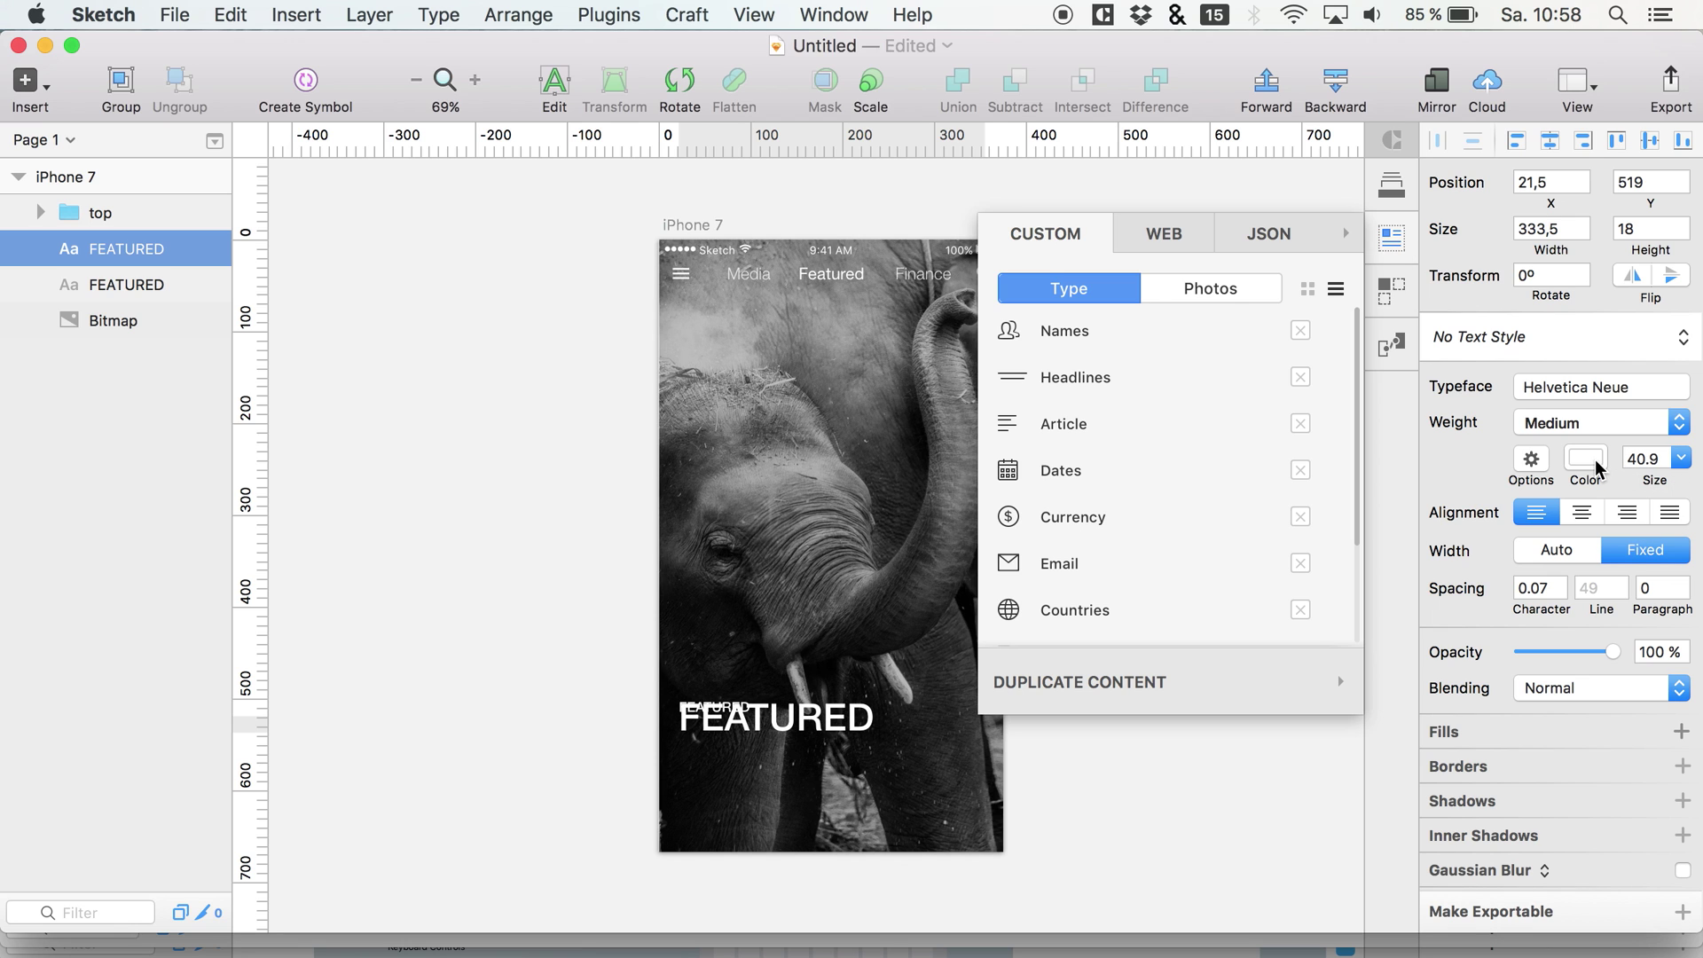
{"action": "left_click", "coordinate": [188, 320]}
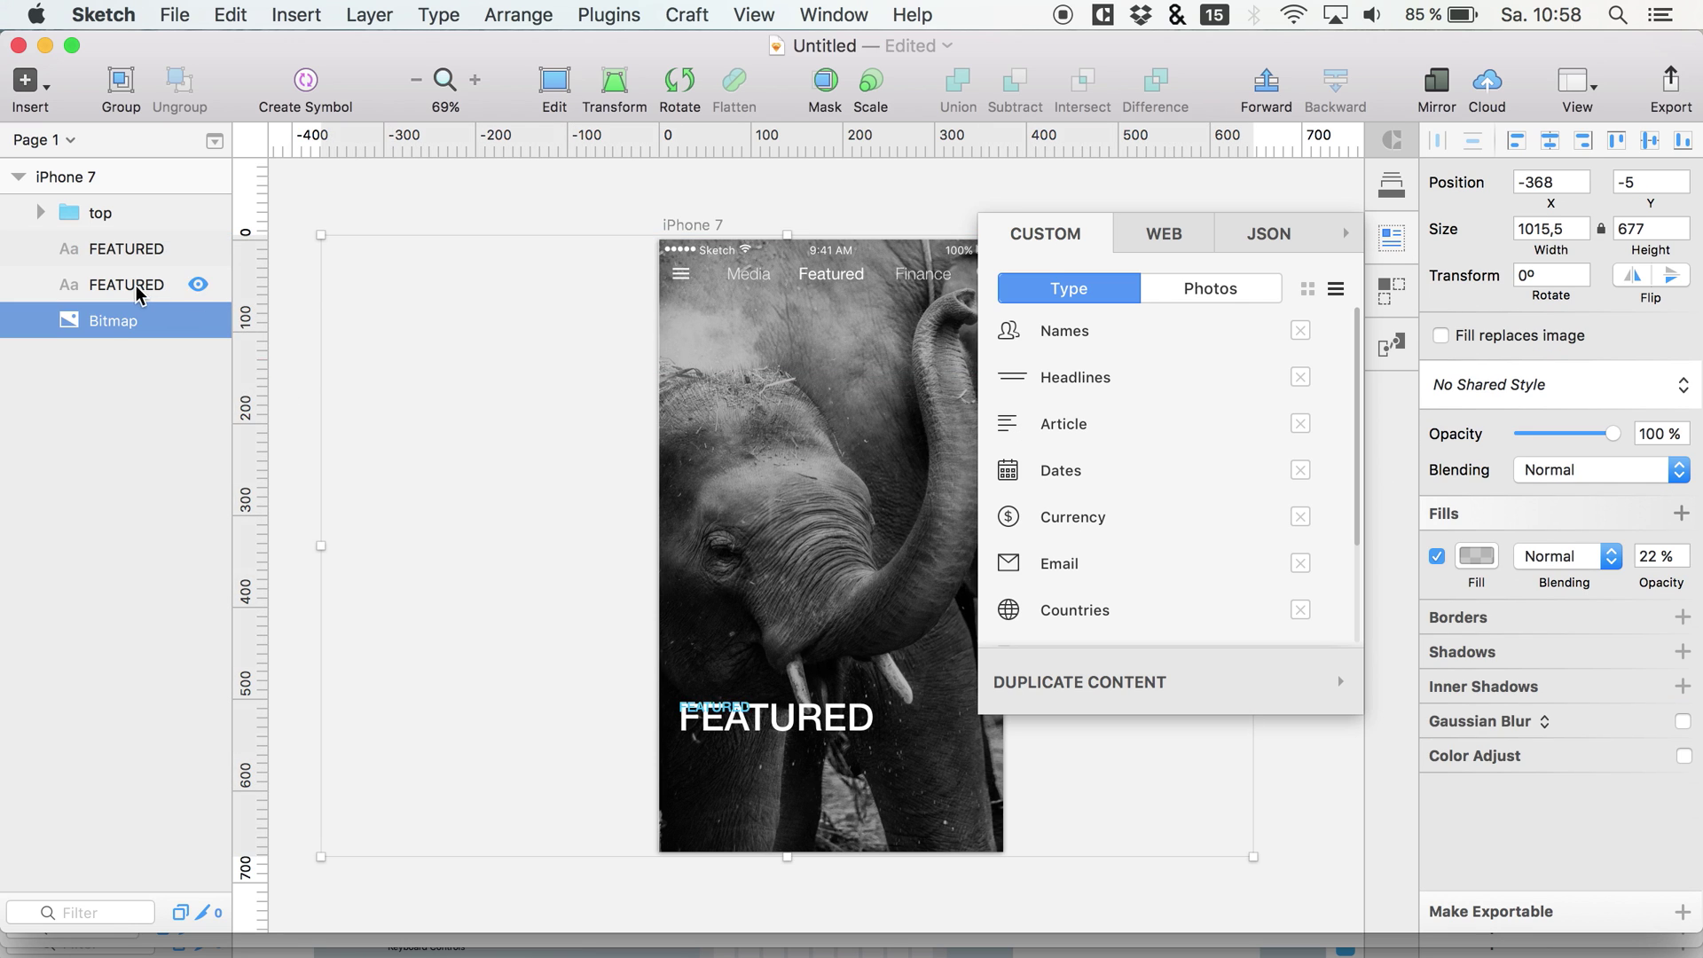
{"action": "left_click", "coordinate": [129, 253]}
{"action": "key", "text": "Down"}
{"action": "key", "text": "Down"}
{"action": "key", "text": "Down"}
{"action": "key", "text": "Down"}
{"action": "key", "text": "Down"}
{"action": "key", "text": "Down"}
{"action": "key", "text": "Down"}
{"action": "key", "text": "Down"}
{"action": "key", "text": "Down"}
{"action": "key", "text": "Down"}
{"action": "key", "text": "Down"}
{"action": "key", "text": "Down"}
{"action": "key", "text": "Down"}
{"action": "key", "text": "Down"}
{"action": "key", "text": "Down"}
{"action": "key", "text": "Down"}
{"action": "key", "text": "Down"}
{"action": "key", "text": "Down"}
{"action": "key", "text": "Down"}
{"action": "key", "text": "Down"}
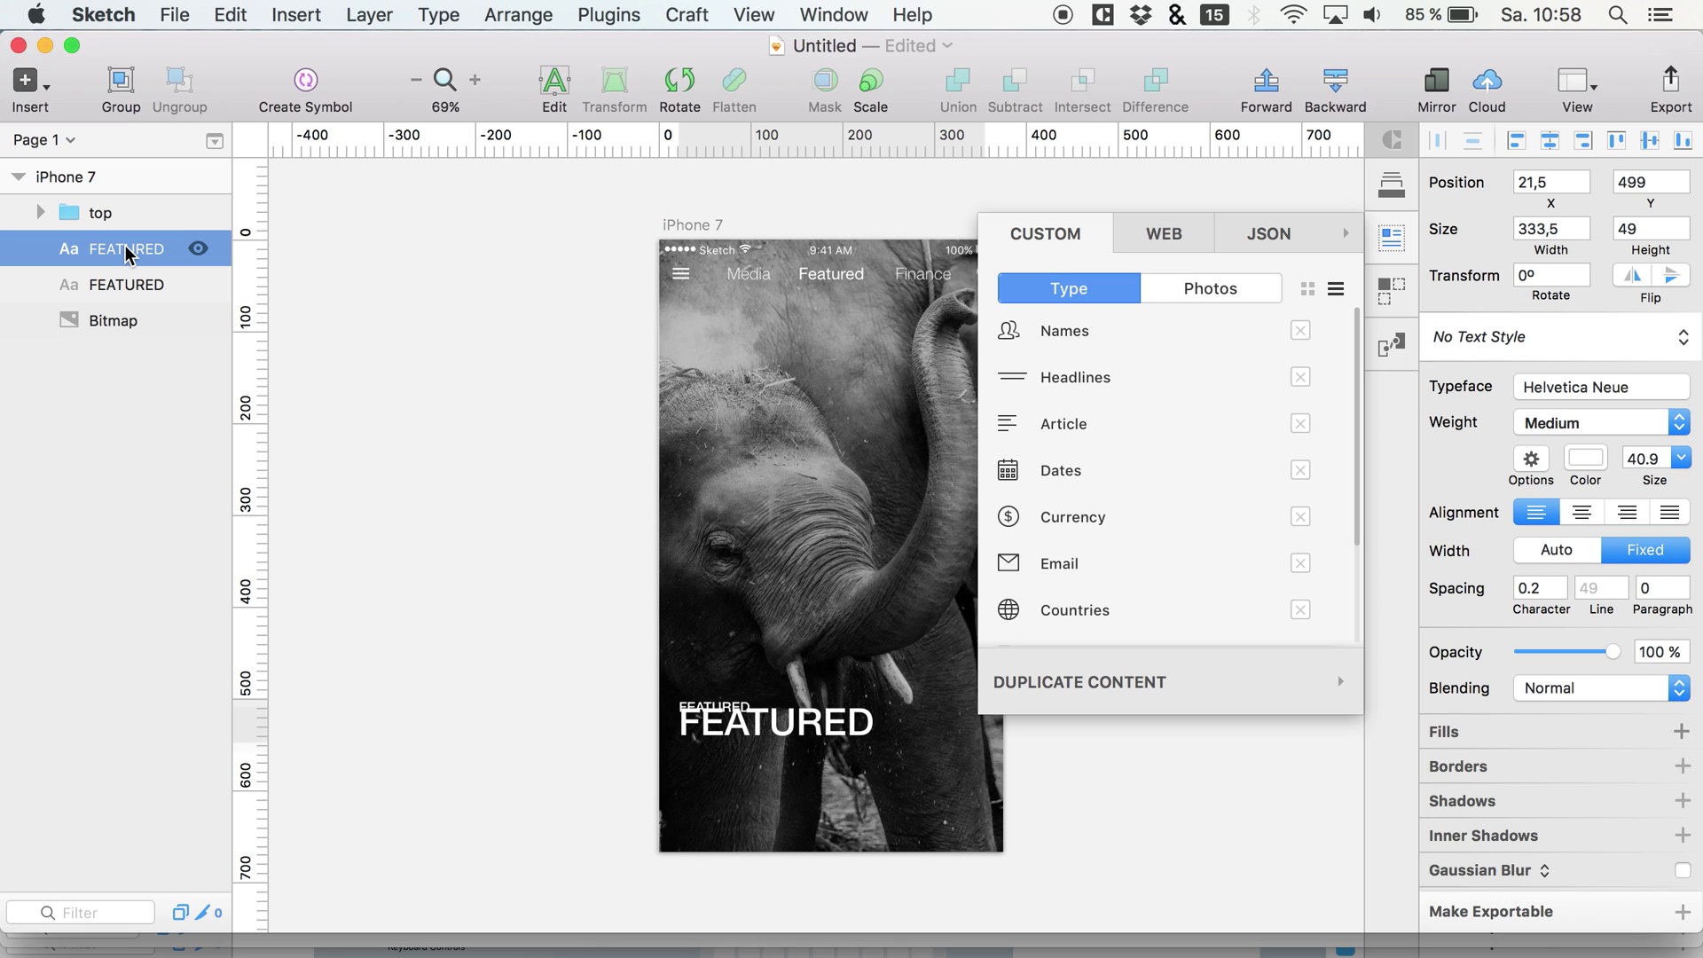
{"action": "key", "text": "shift+Down"}
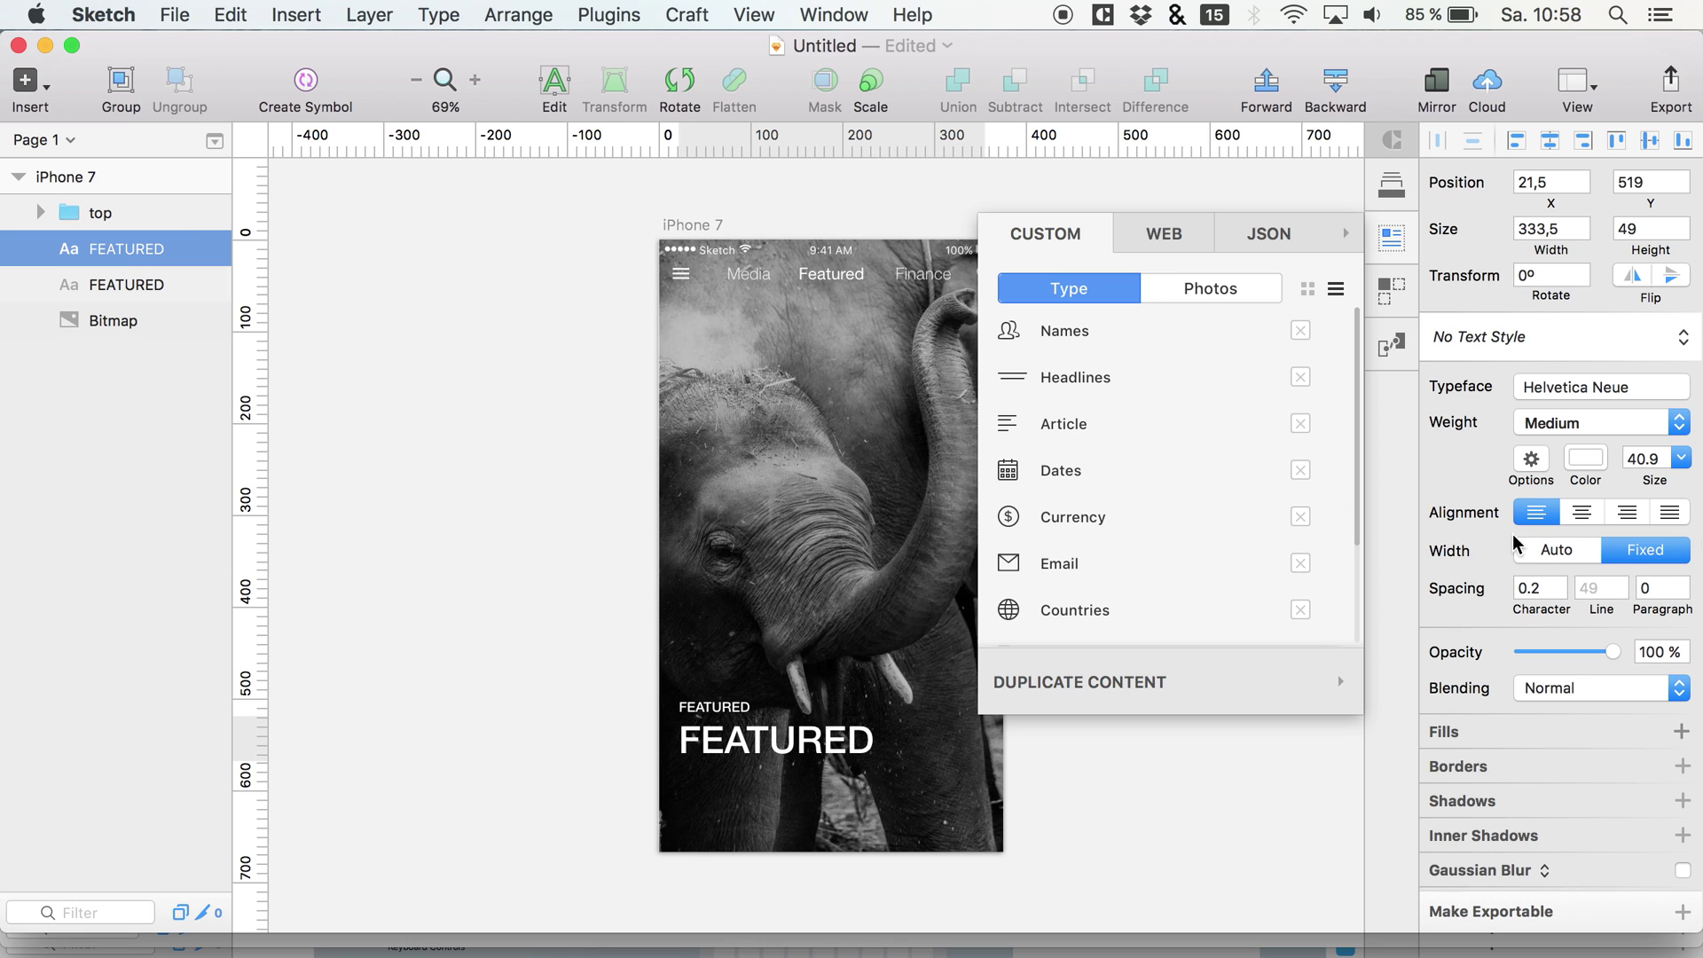
Set the large copy's font weight to Light.
{"action": "left_click", "coordinate": [1585, 457]}
{"action": "left_click", "coordinate": [1593, 424]}
{"action": "left_click", "coordinate": [1473, 423]}
{"action": "left_click", "coordinate": [1480, 430]}
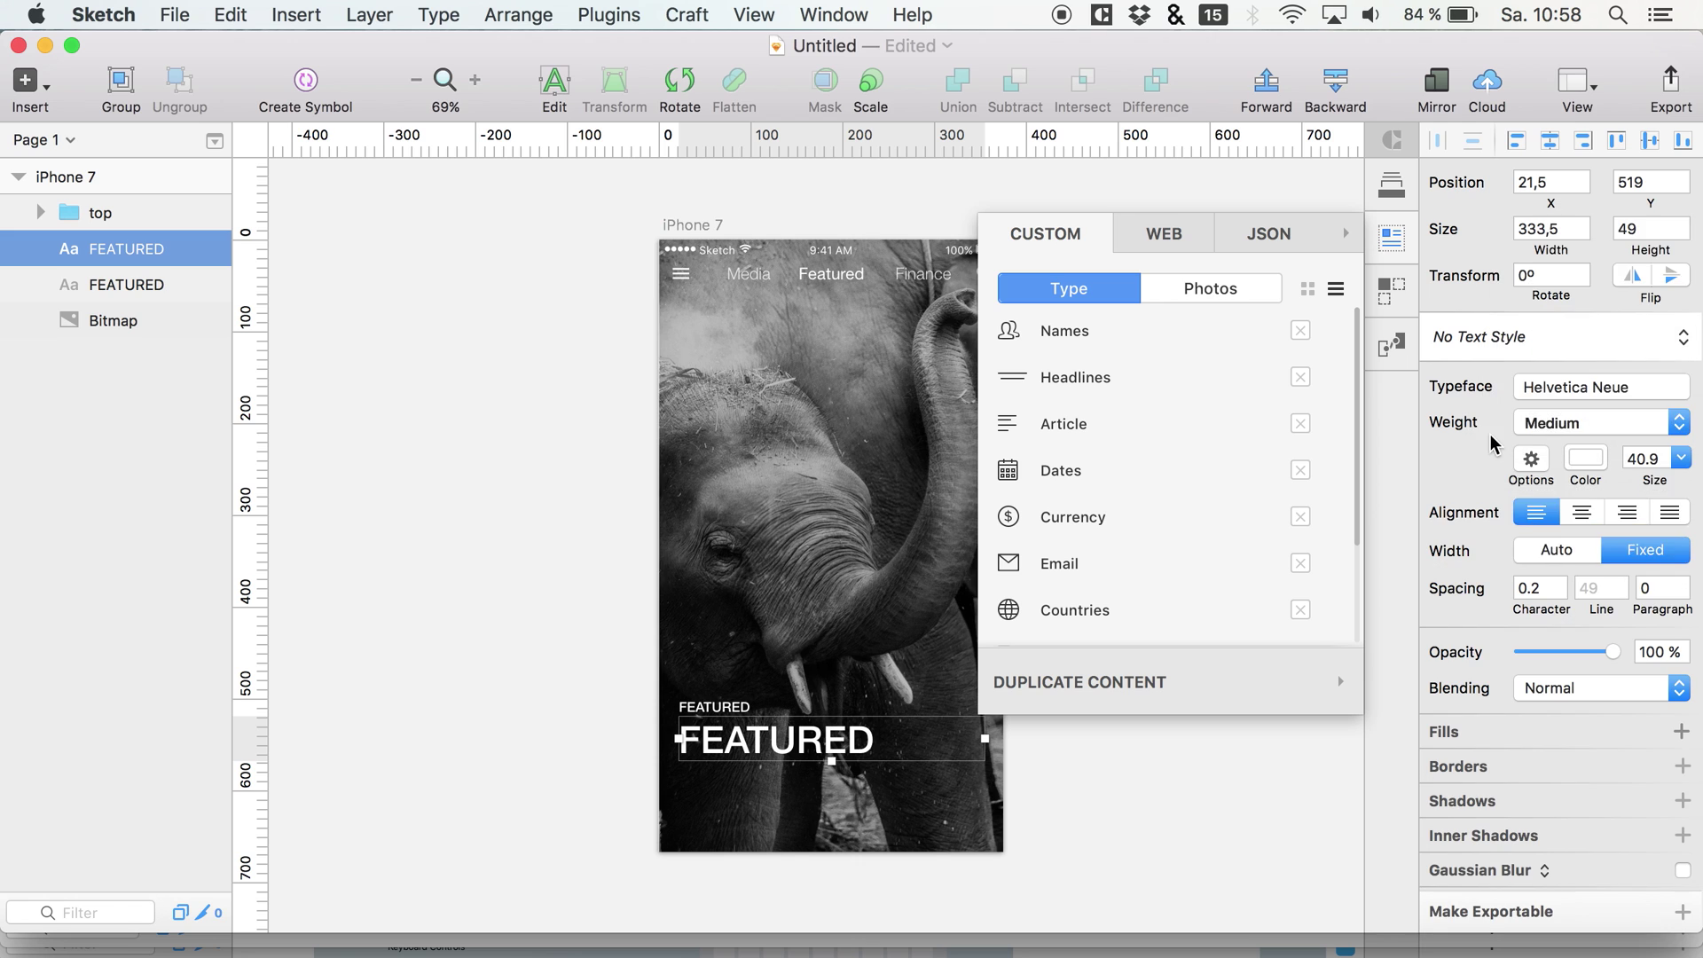
{"action": "left_click", "coordinate": [1561, 426]}
{"action": "left_click", "coordinate": [1569, 239]}
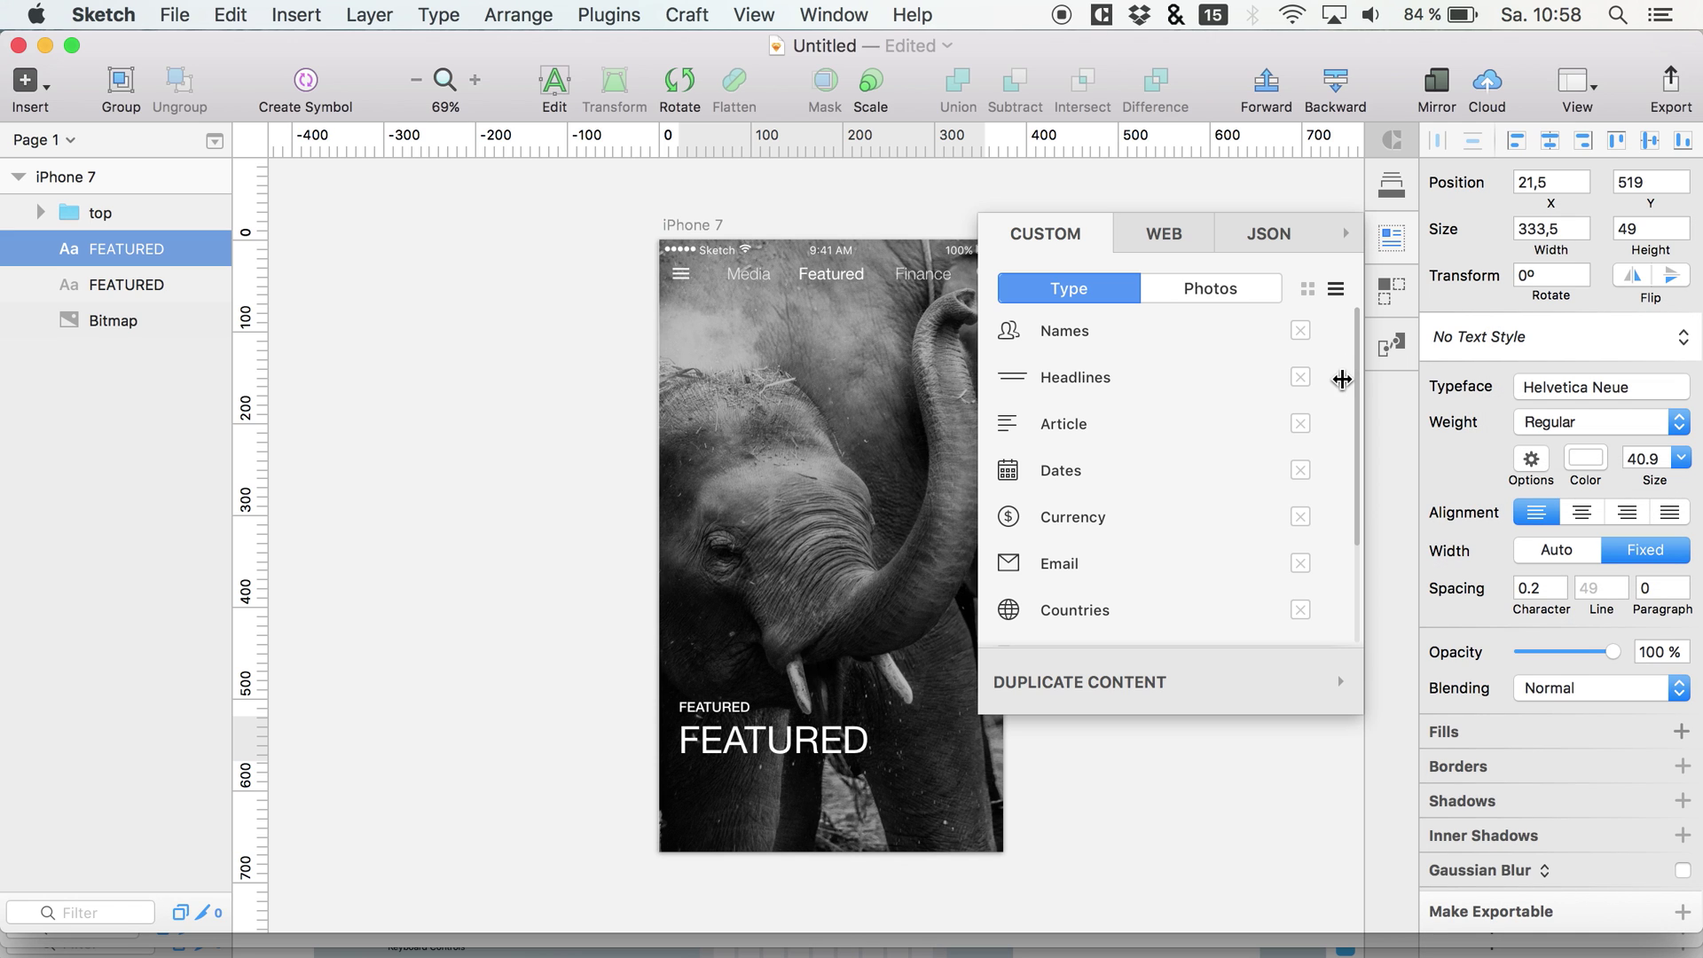
{"action": "left_click", "coordinate": [1563, 423]}
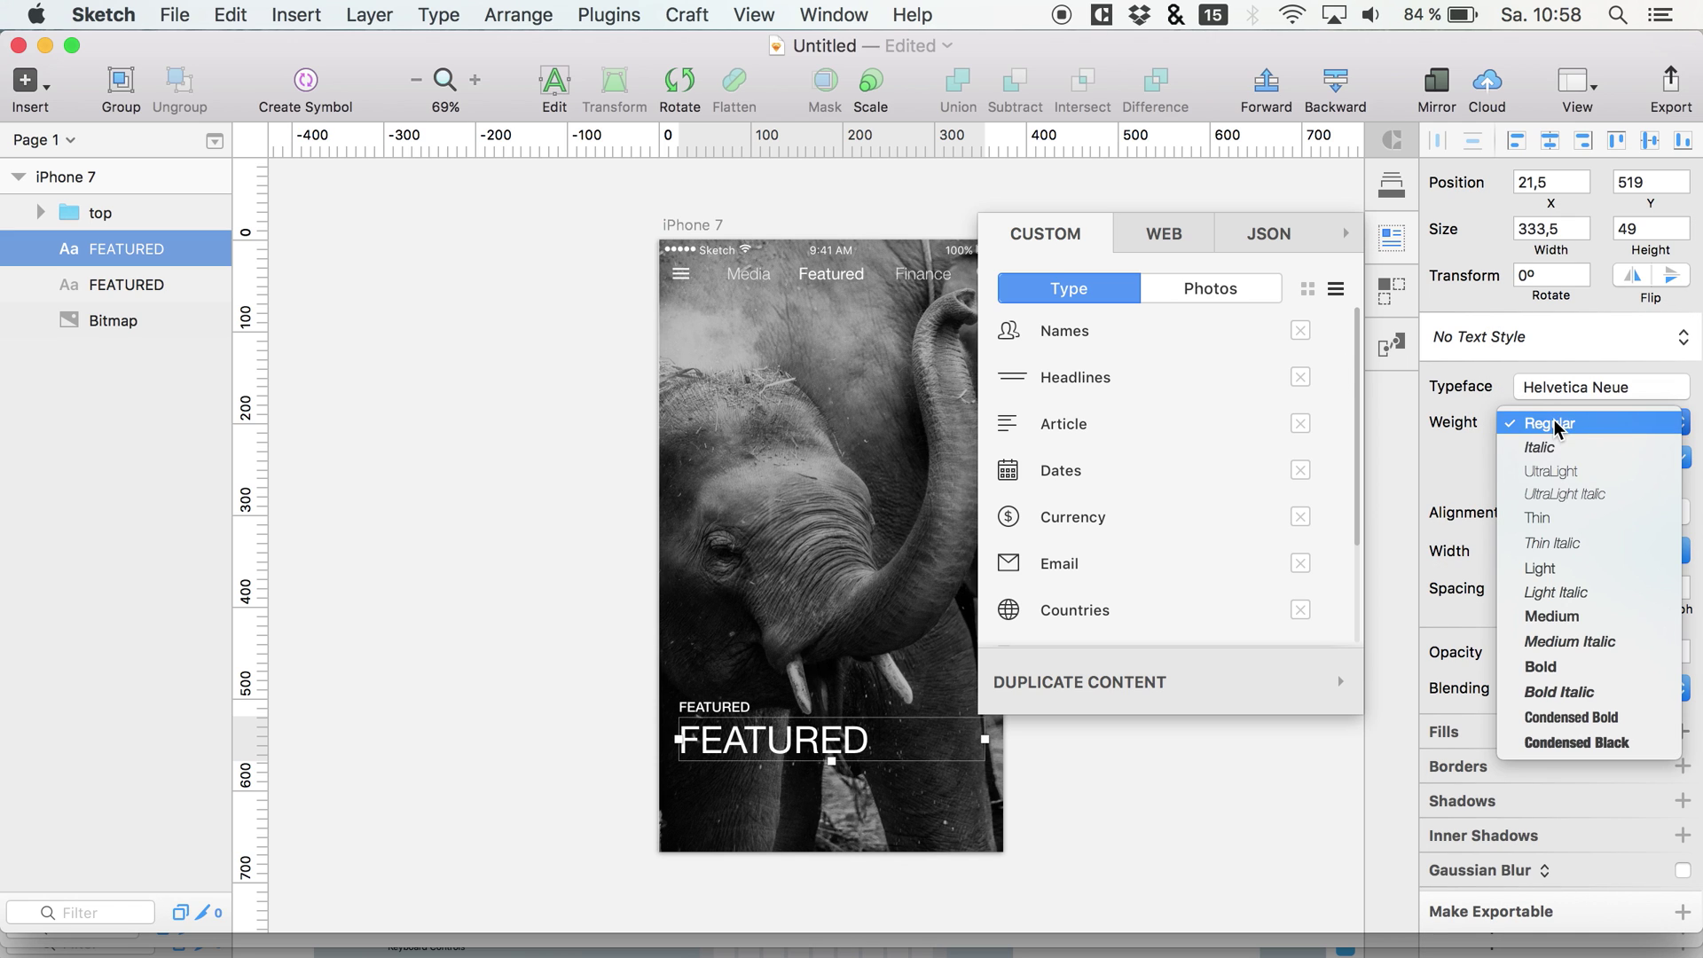
{"action": "left_click", "coordinate": [1542, 568]}
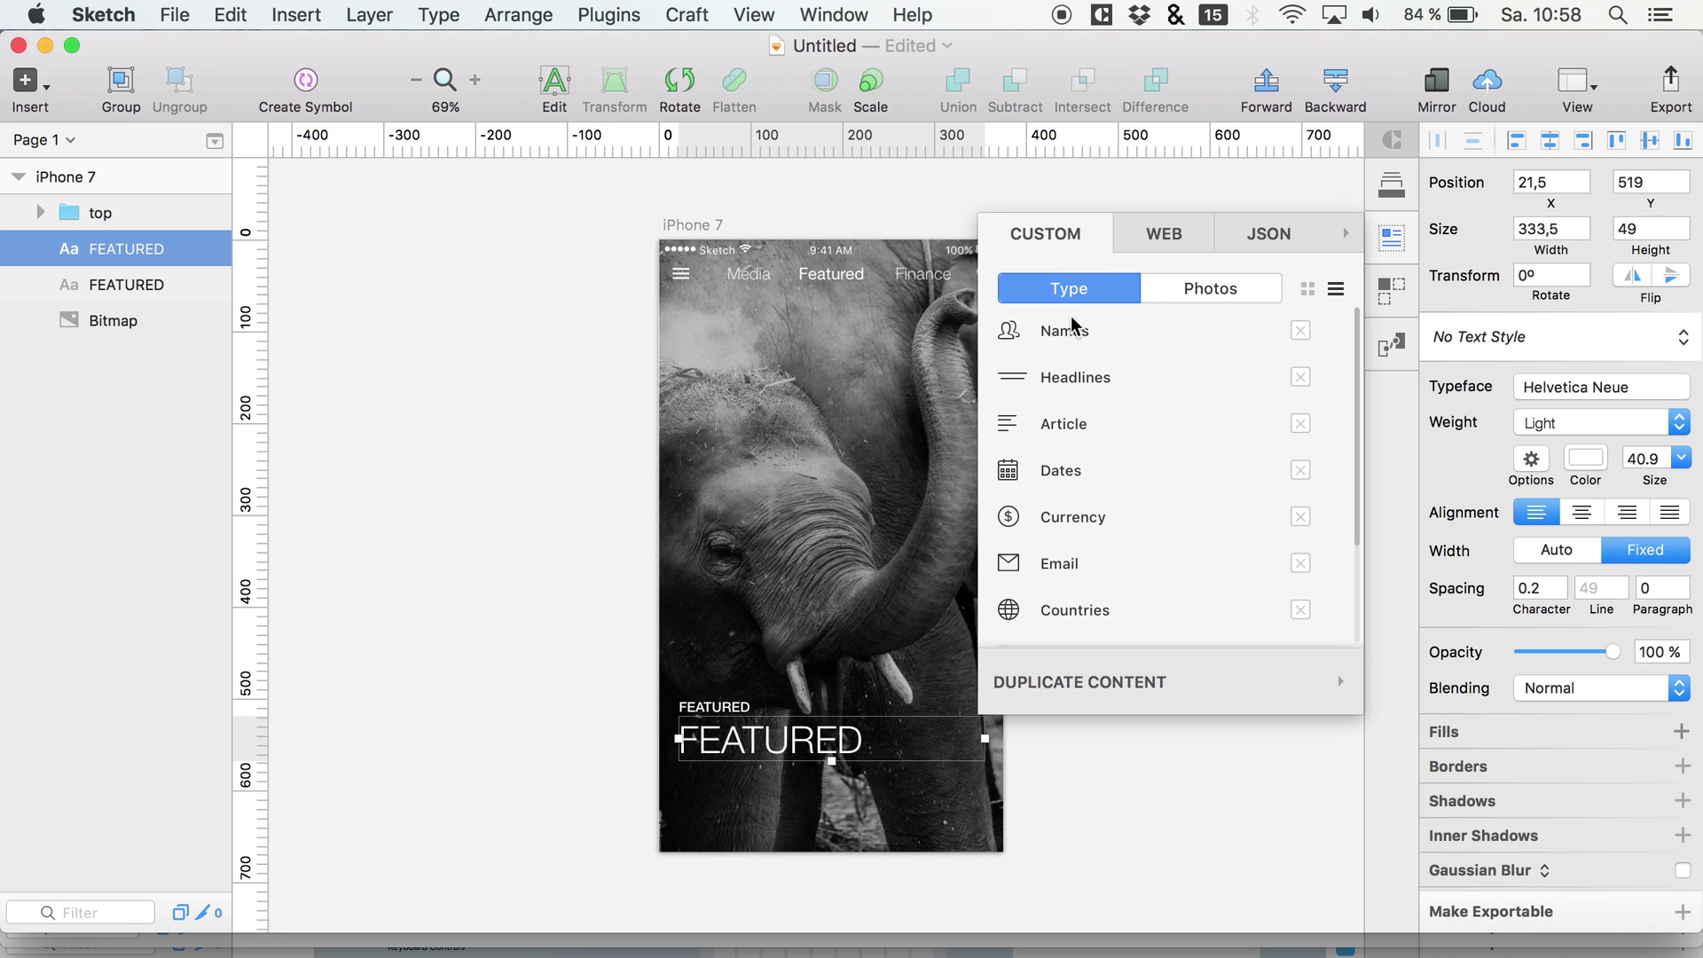
Fill the copy with Craft Article > Travel text and adjust its box and size.
{"action": "left_click", "coordinate": [1068, 429]}
{"action": "scroll", "coordinate": [1113, 503], "scroll_direction": "down", "scroll_amount": 4}
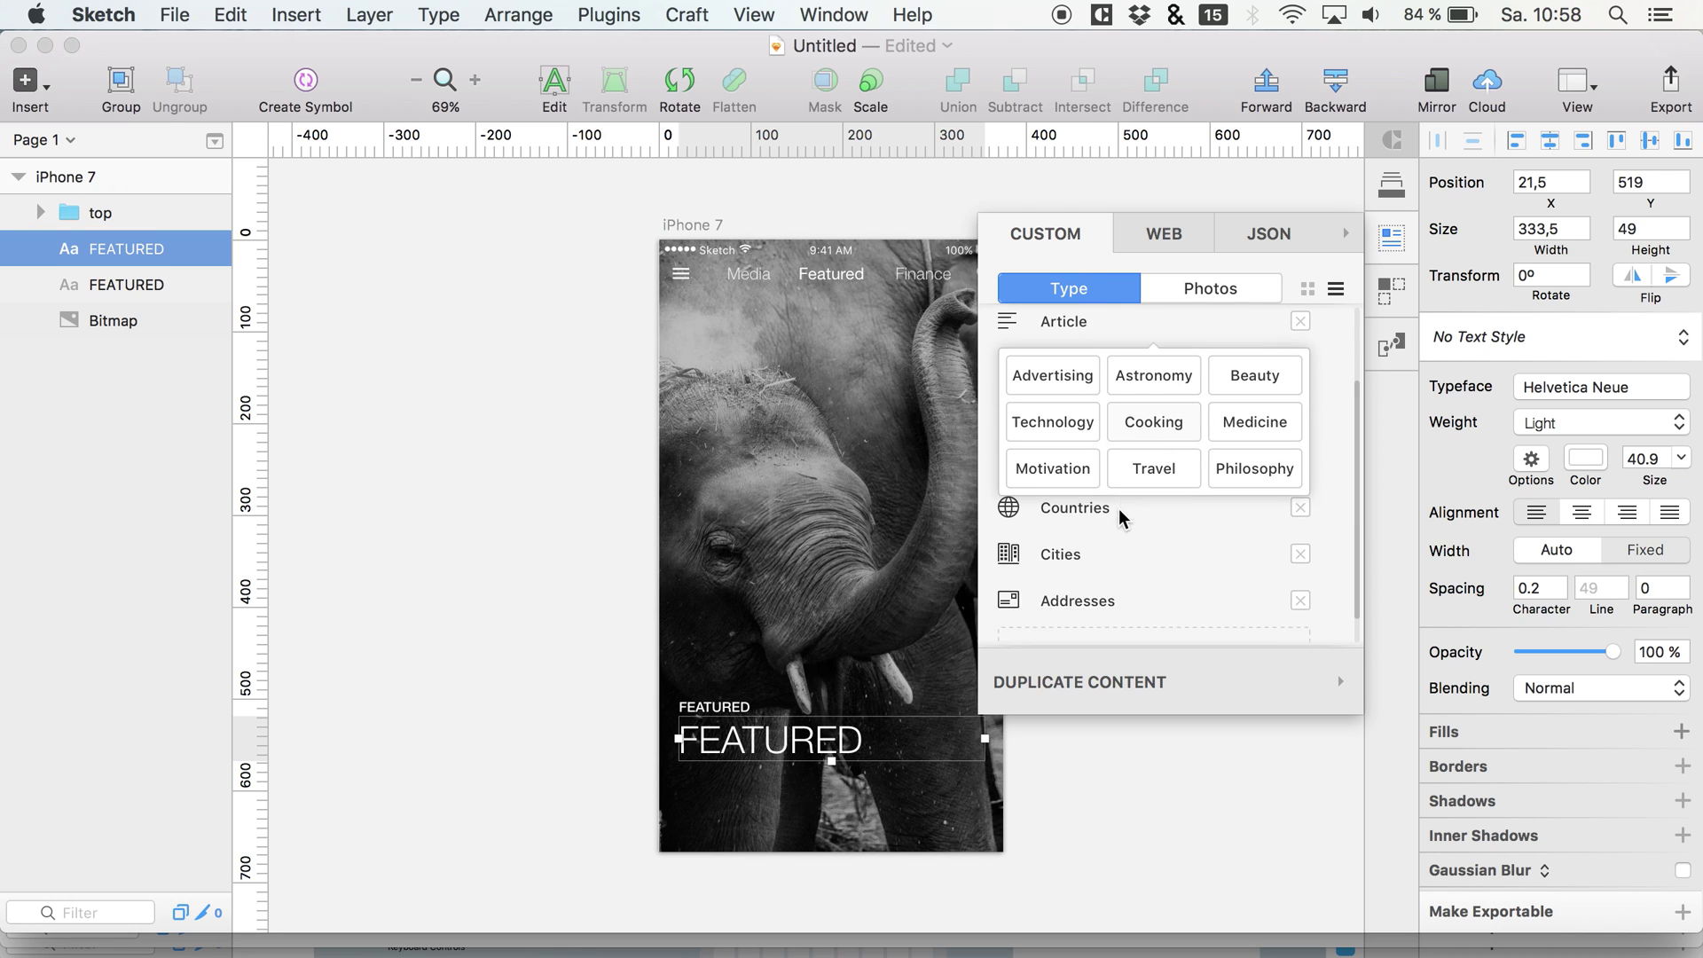
{"action": "scroll", "coordinate": [1120, 515], "scroll_direction": "up", "scroll_amount": 2}
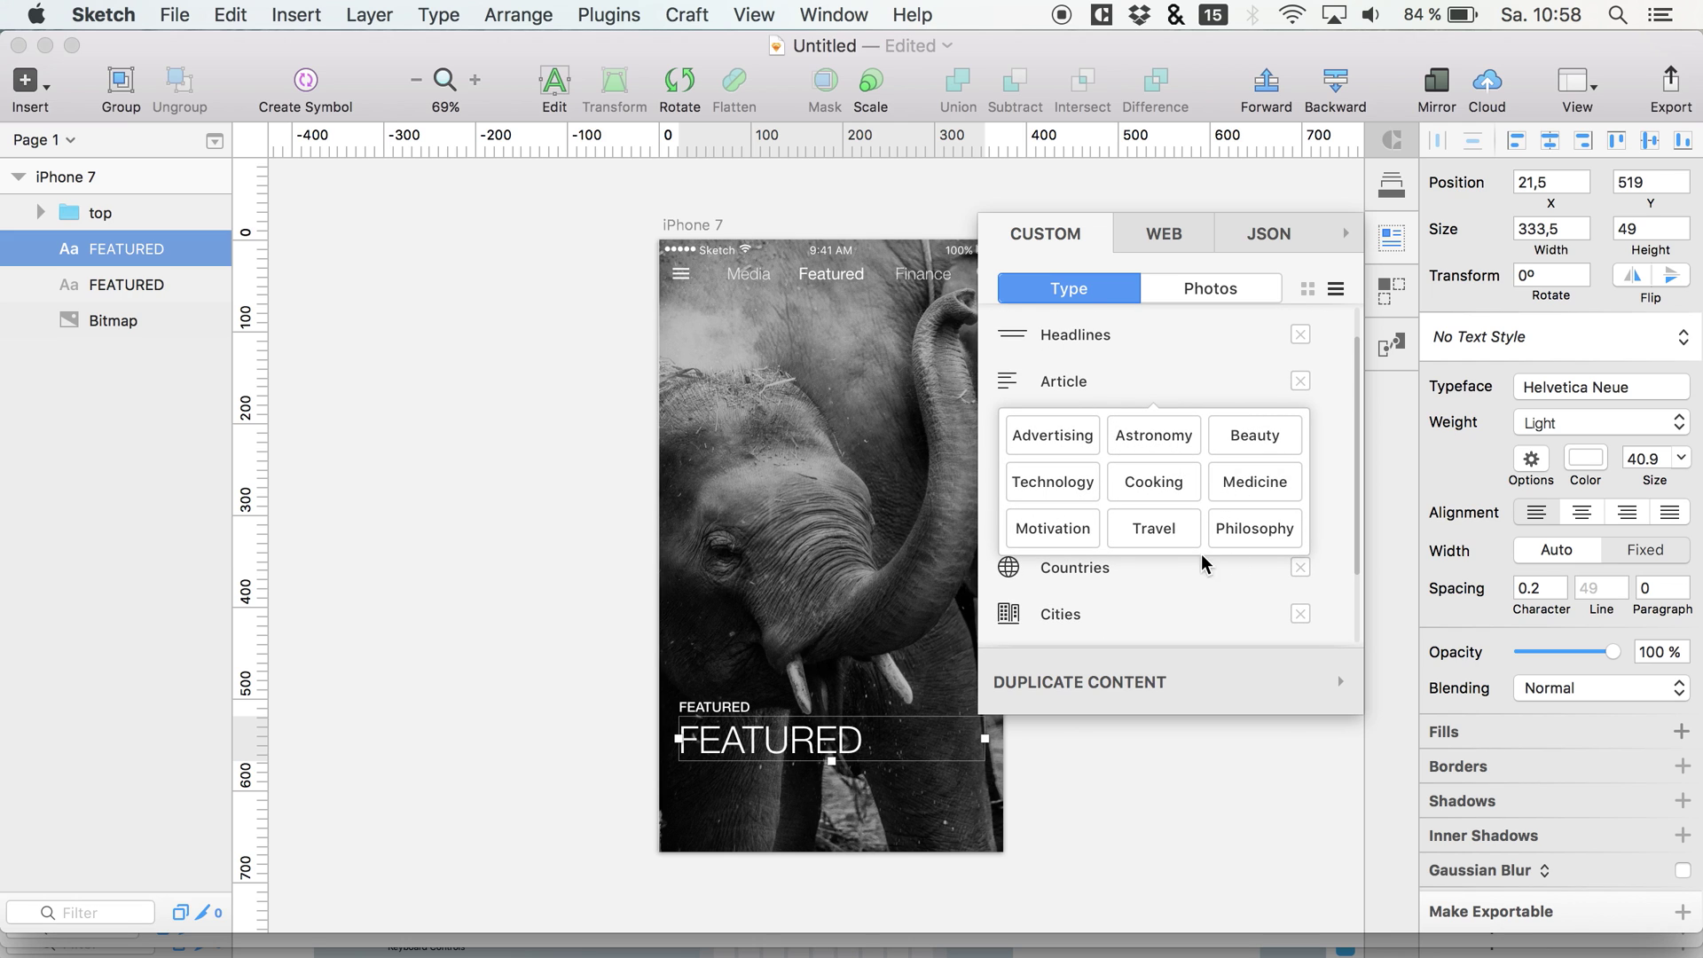
{"action": "left_click", "coordinate": [1145, 530]}
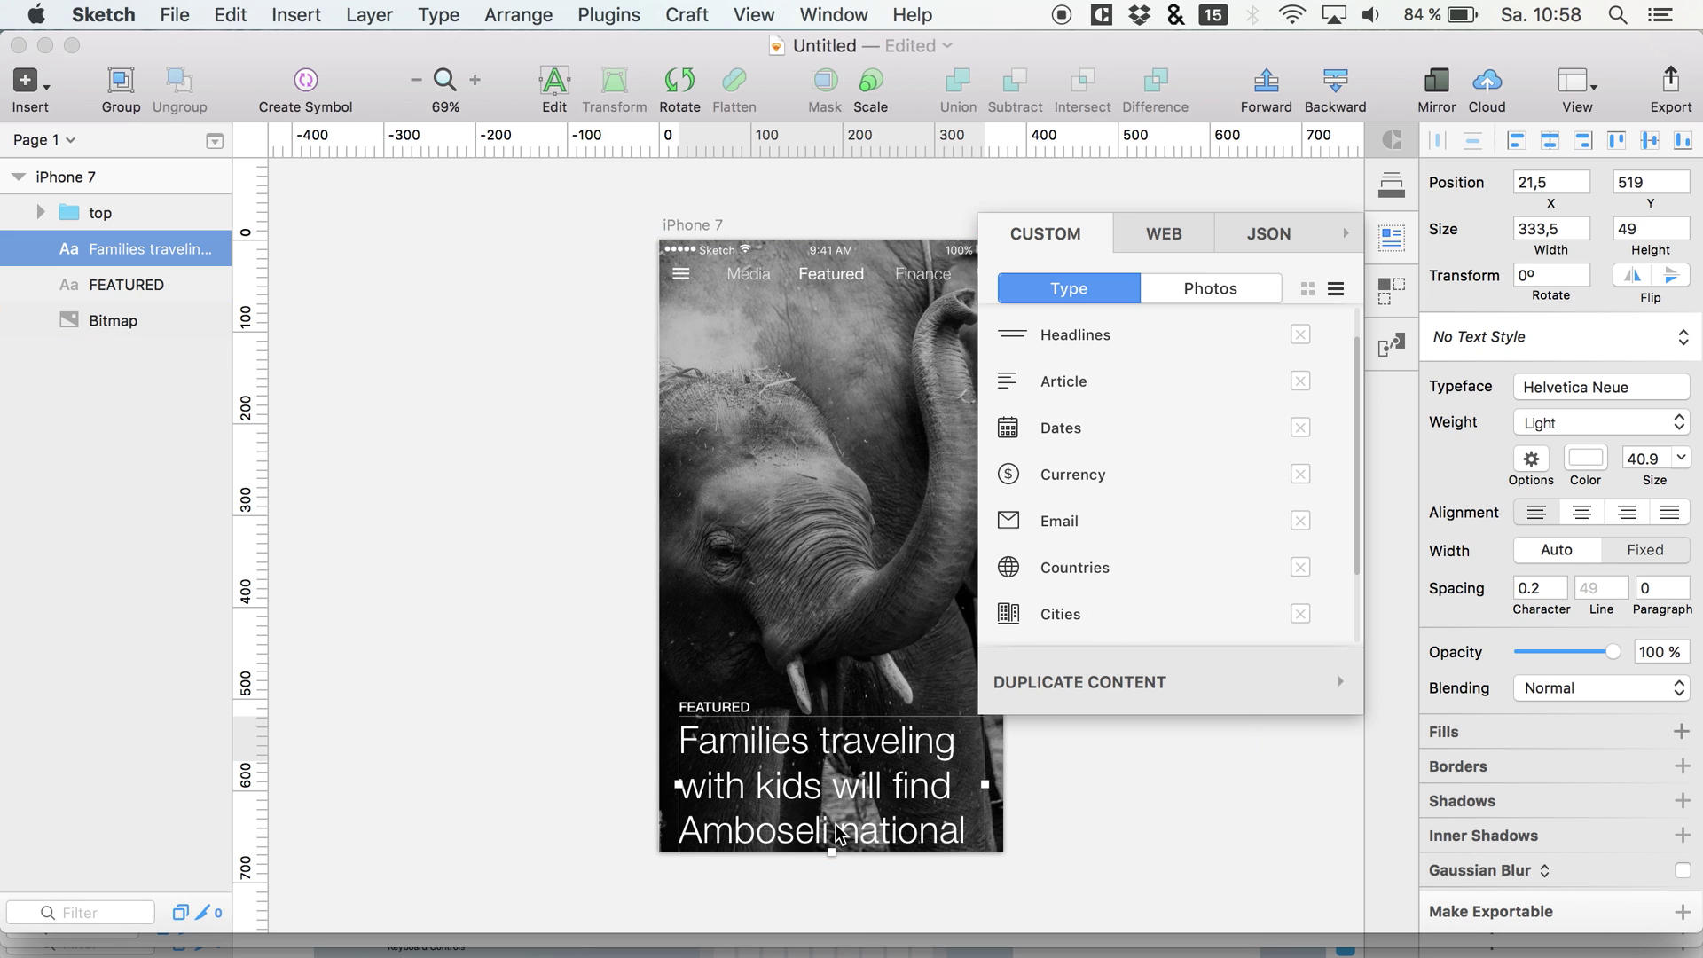
{"action": "left_click_drag", "start_coordinate": [830, 851], "coordinate": [829, 809]}
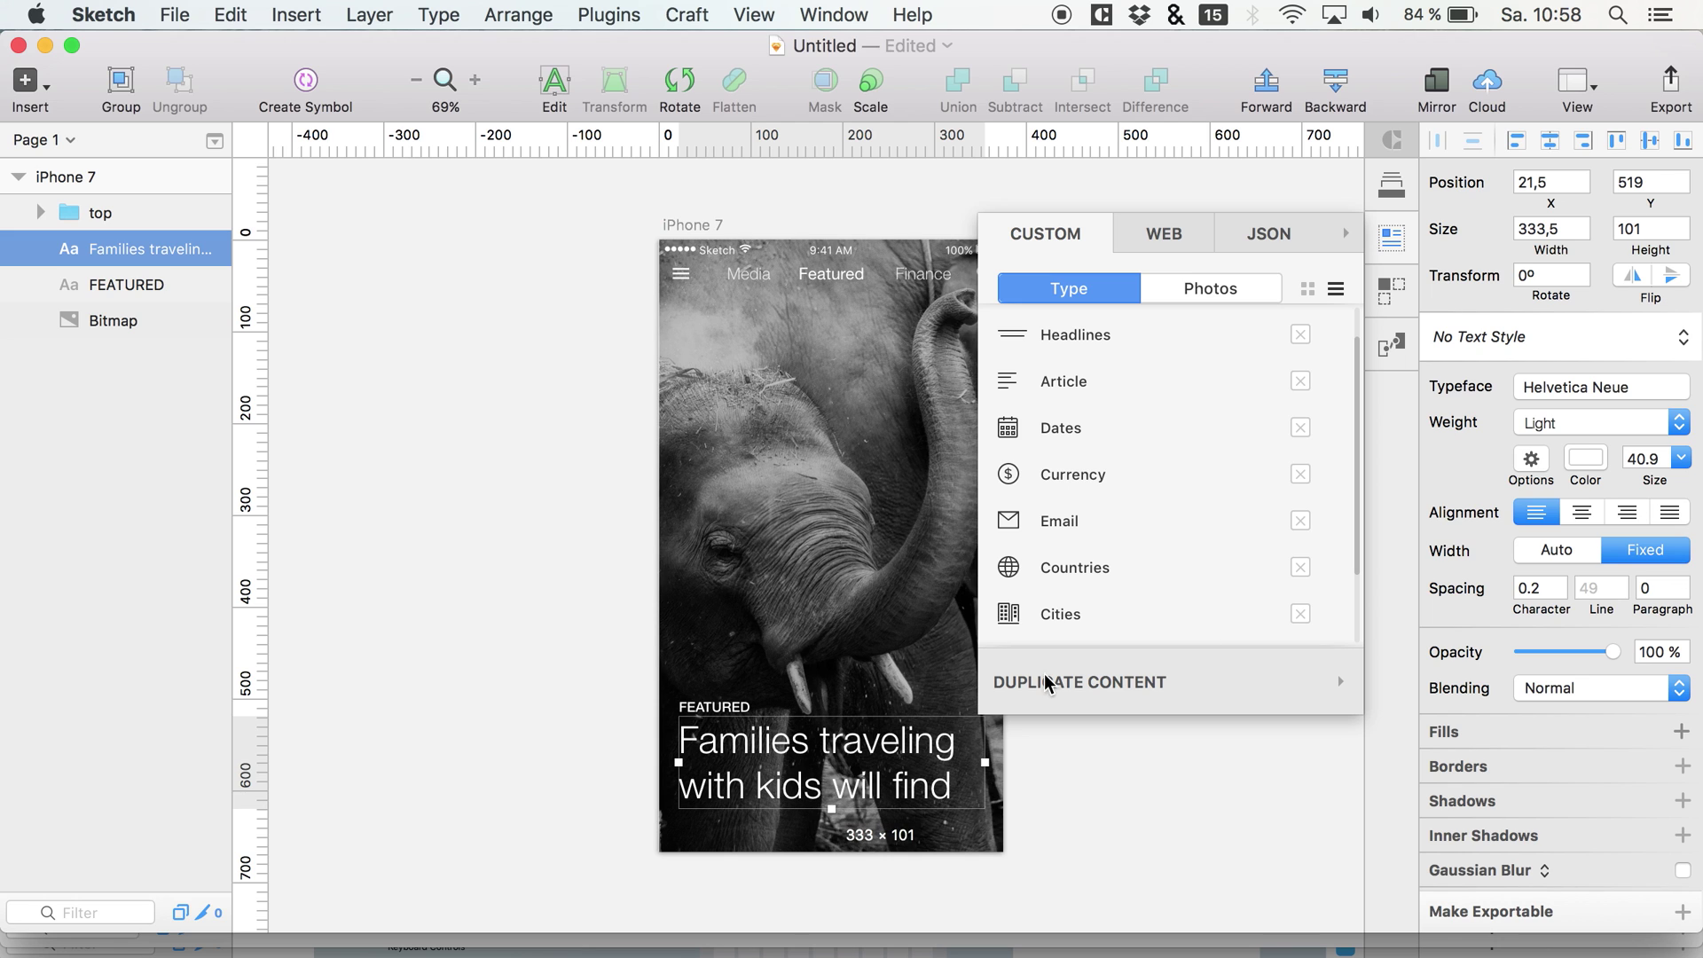
{"action": "left_click_drag", "start_coordinate": [1654, 480], "coordinate": [1632, 480]}
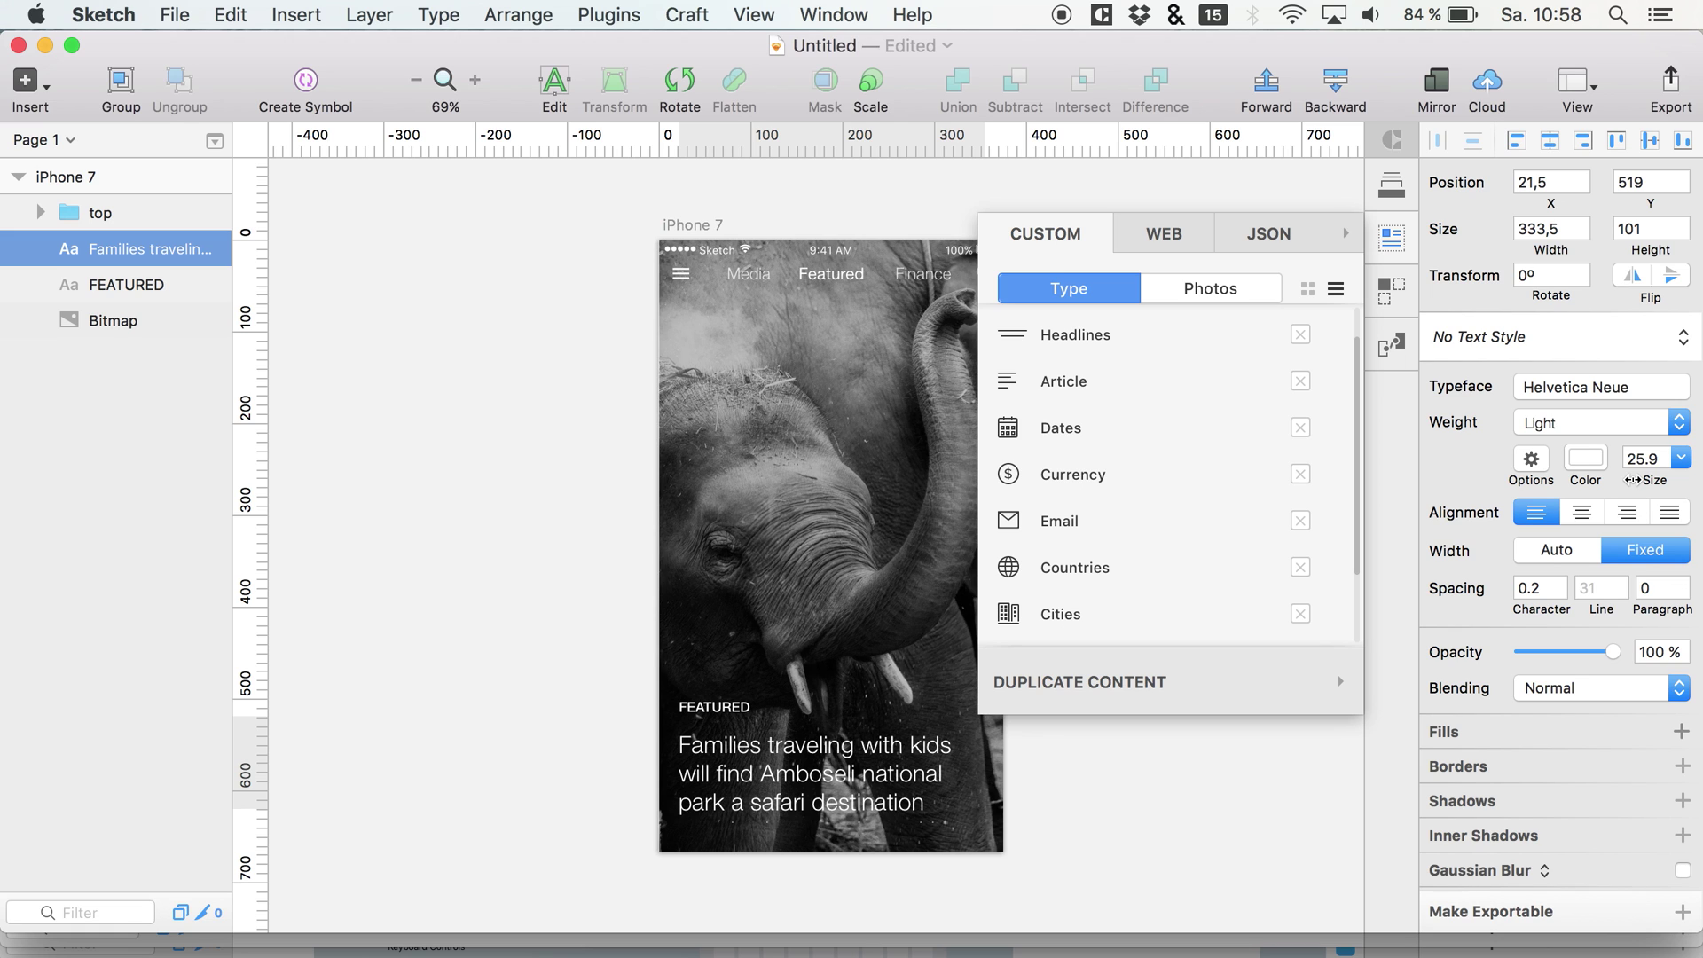
{"action": "left_click_drag", "start_coordinate": [1632, 480], "coordinate": [1655, 459]}
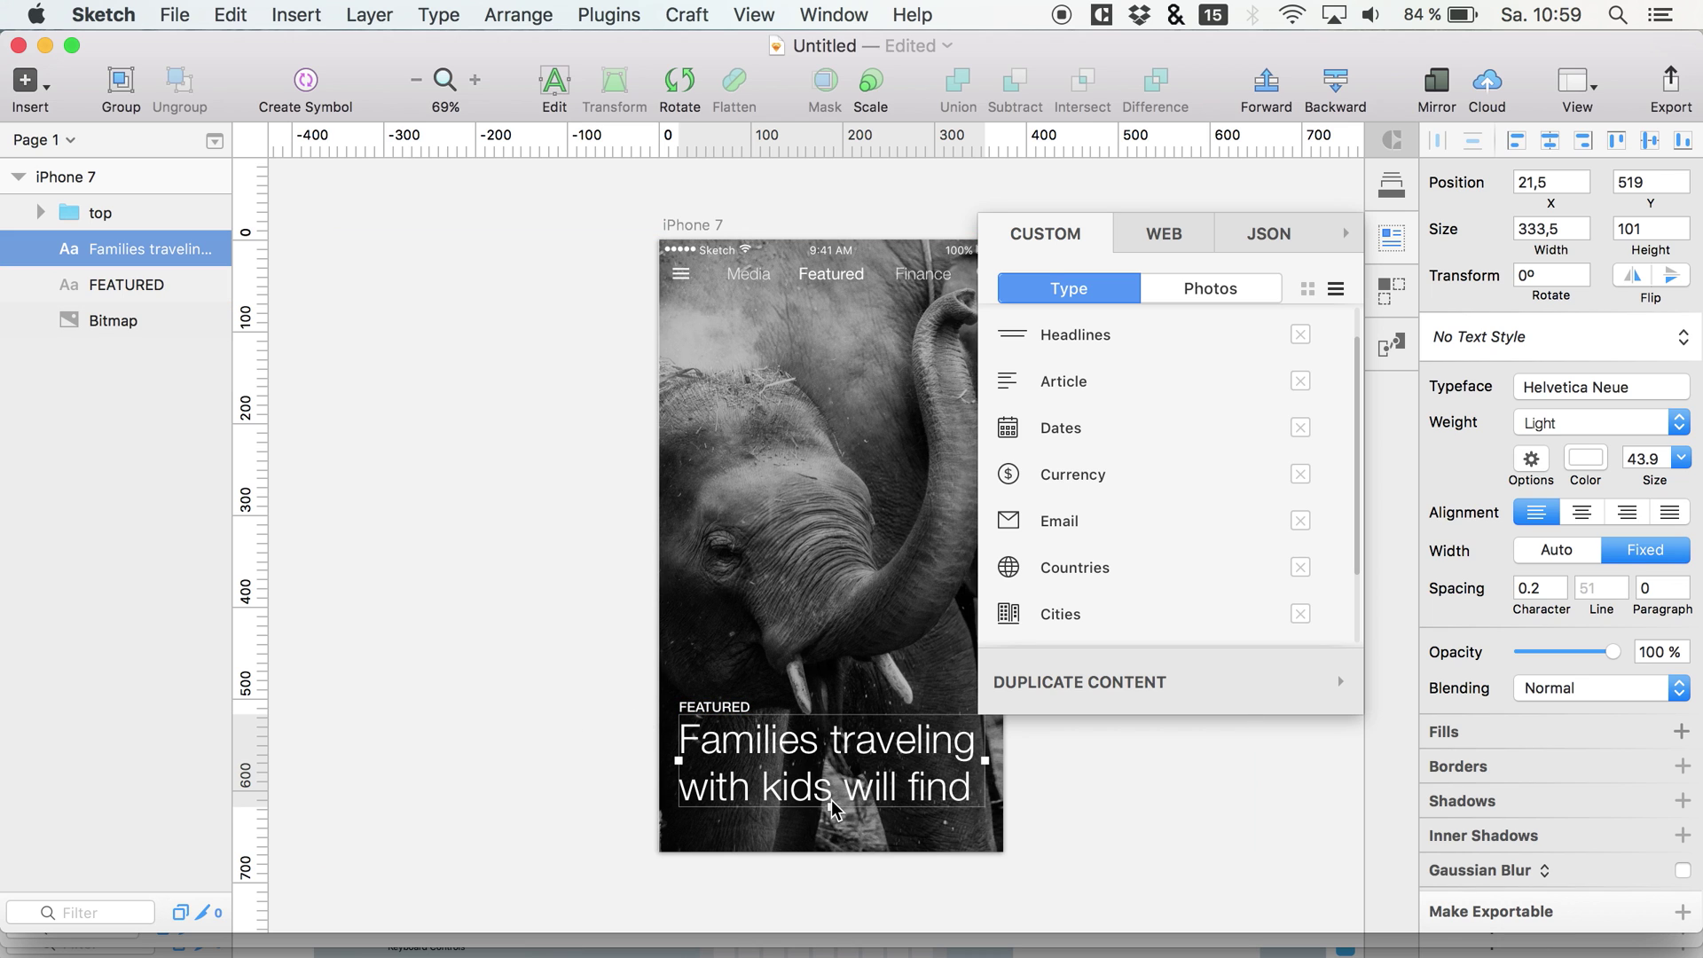
{"action": "left_click_drag", "start_coordinate": [831, 801], "coordinate": [810, 916]}
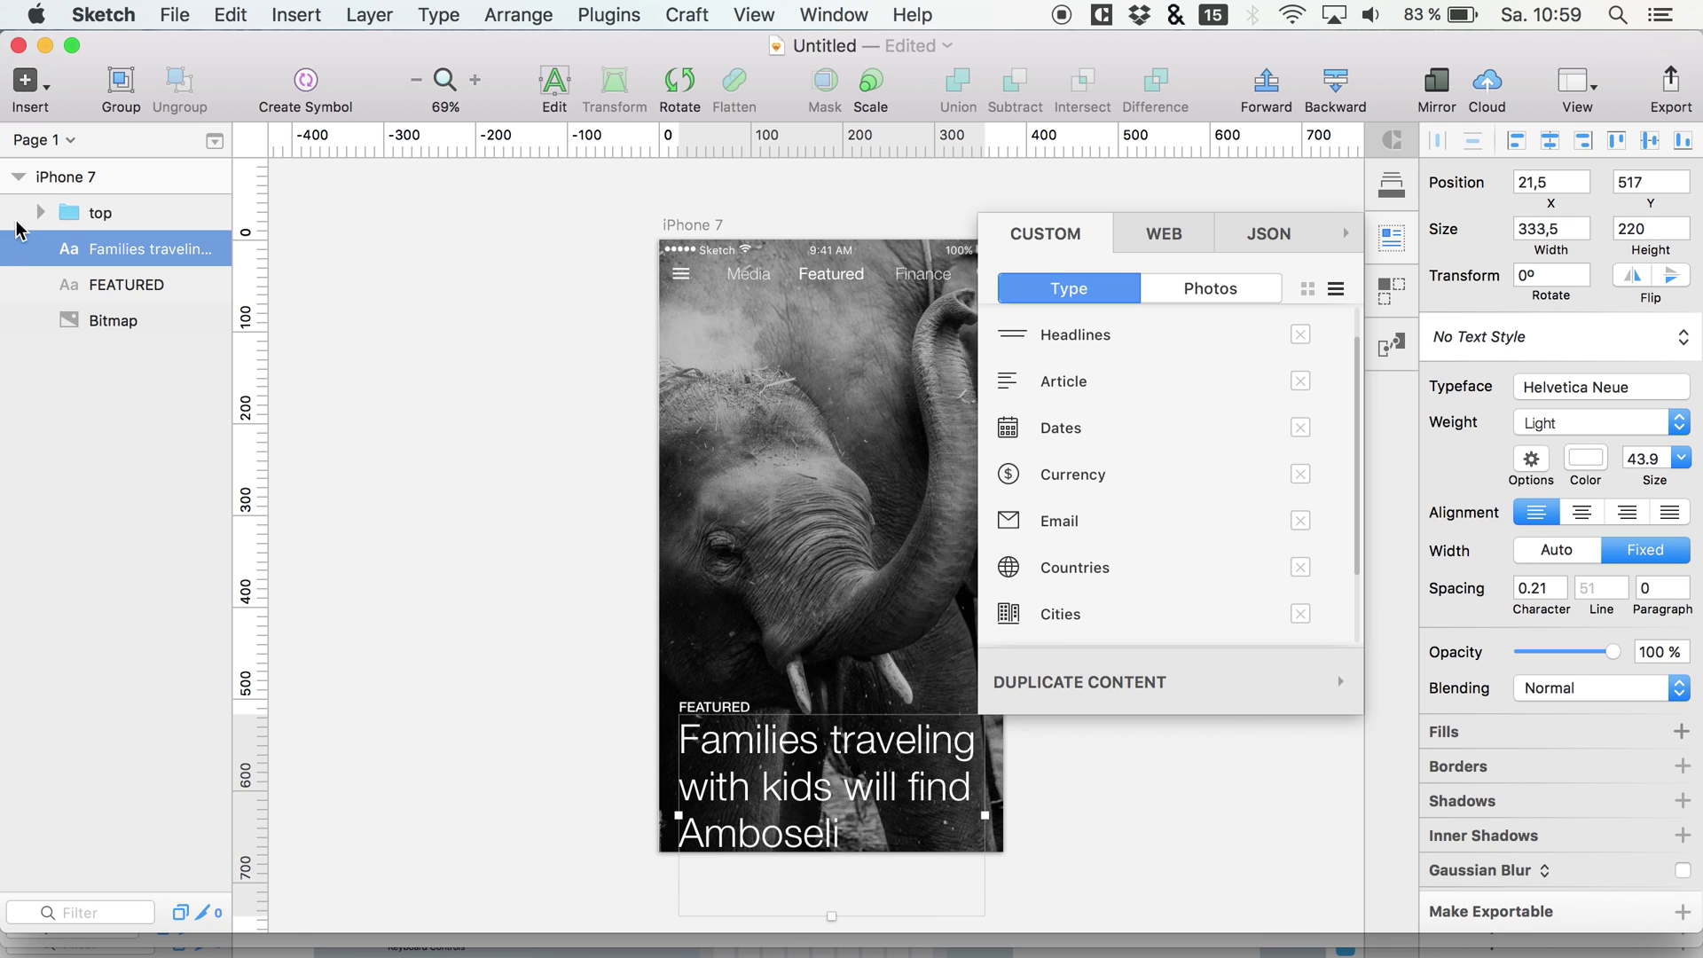
Raise the FEATURED label and the headline together over the photo.
{"action": "left_click", "coordinate": [80, 286], "text": "shift"}
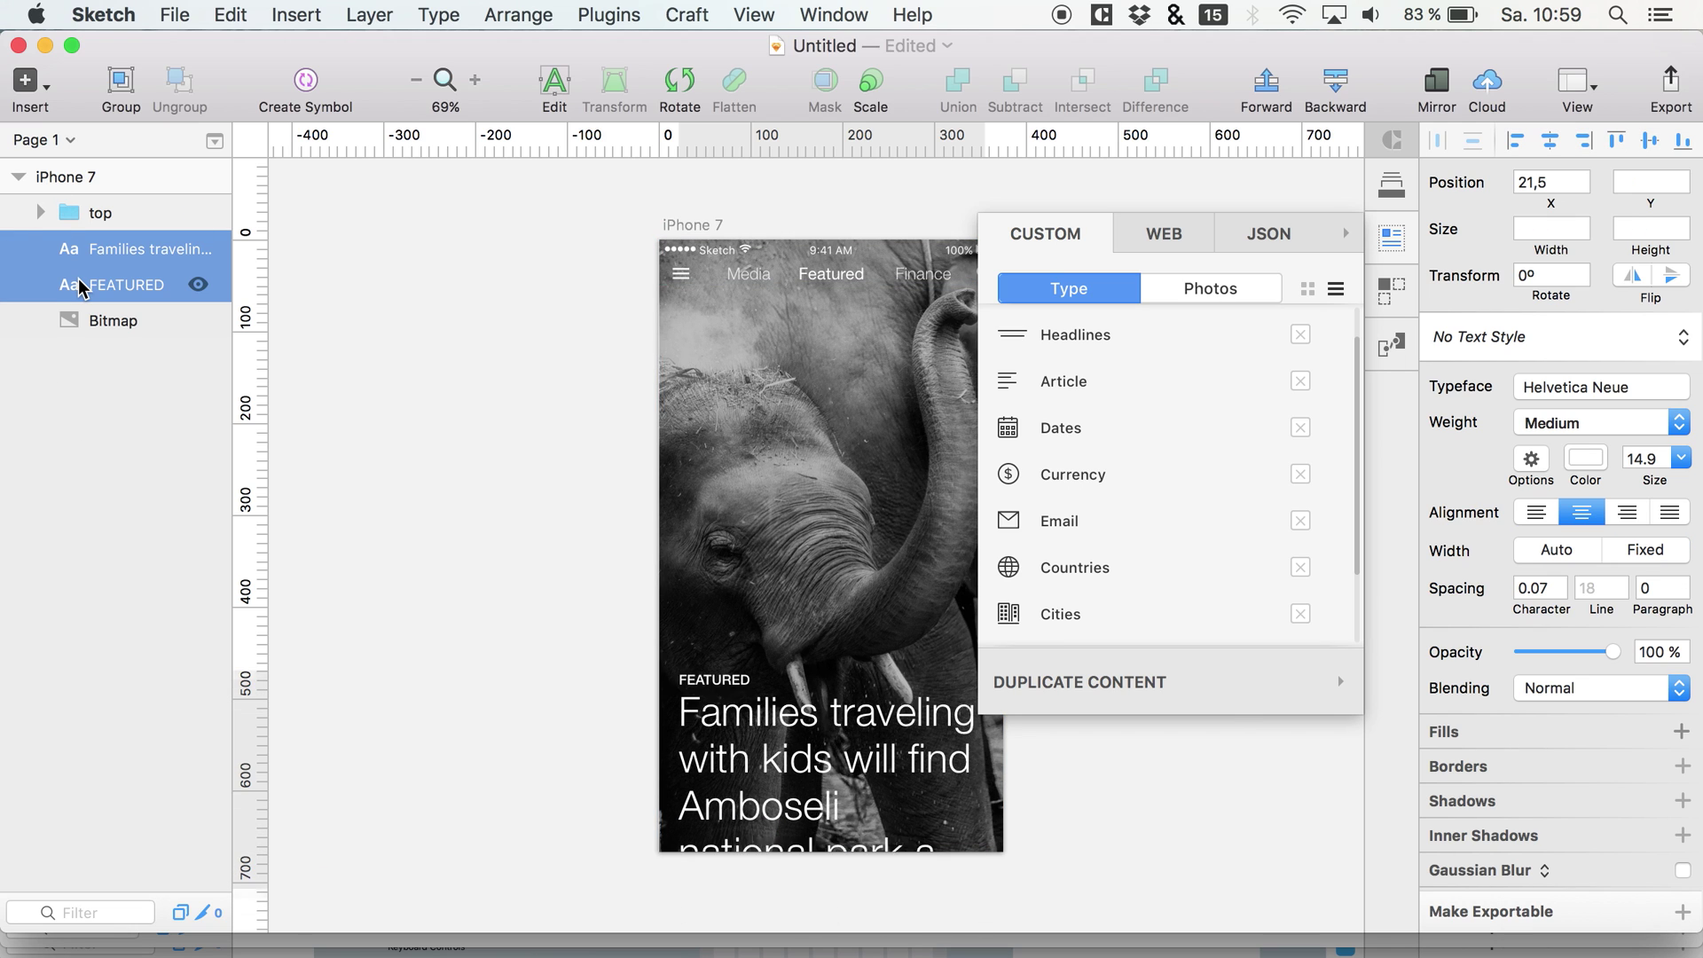
{"action": "key", "text": "shift+Up"}
{"action": "key", "text": "shift+Up"}
{"action": "key", "text": "shift+Up"}
{"action": "key", "text": "shift+Up"}
{"action": "key", "text": "shift+Up"}
{"action": "key", "text": "shift+Up"}
{"action": "key", "text": "shift+Up"}
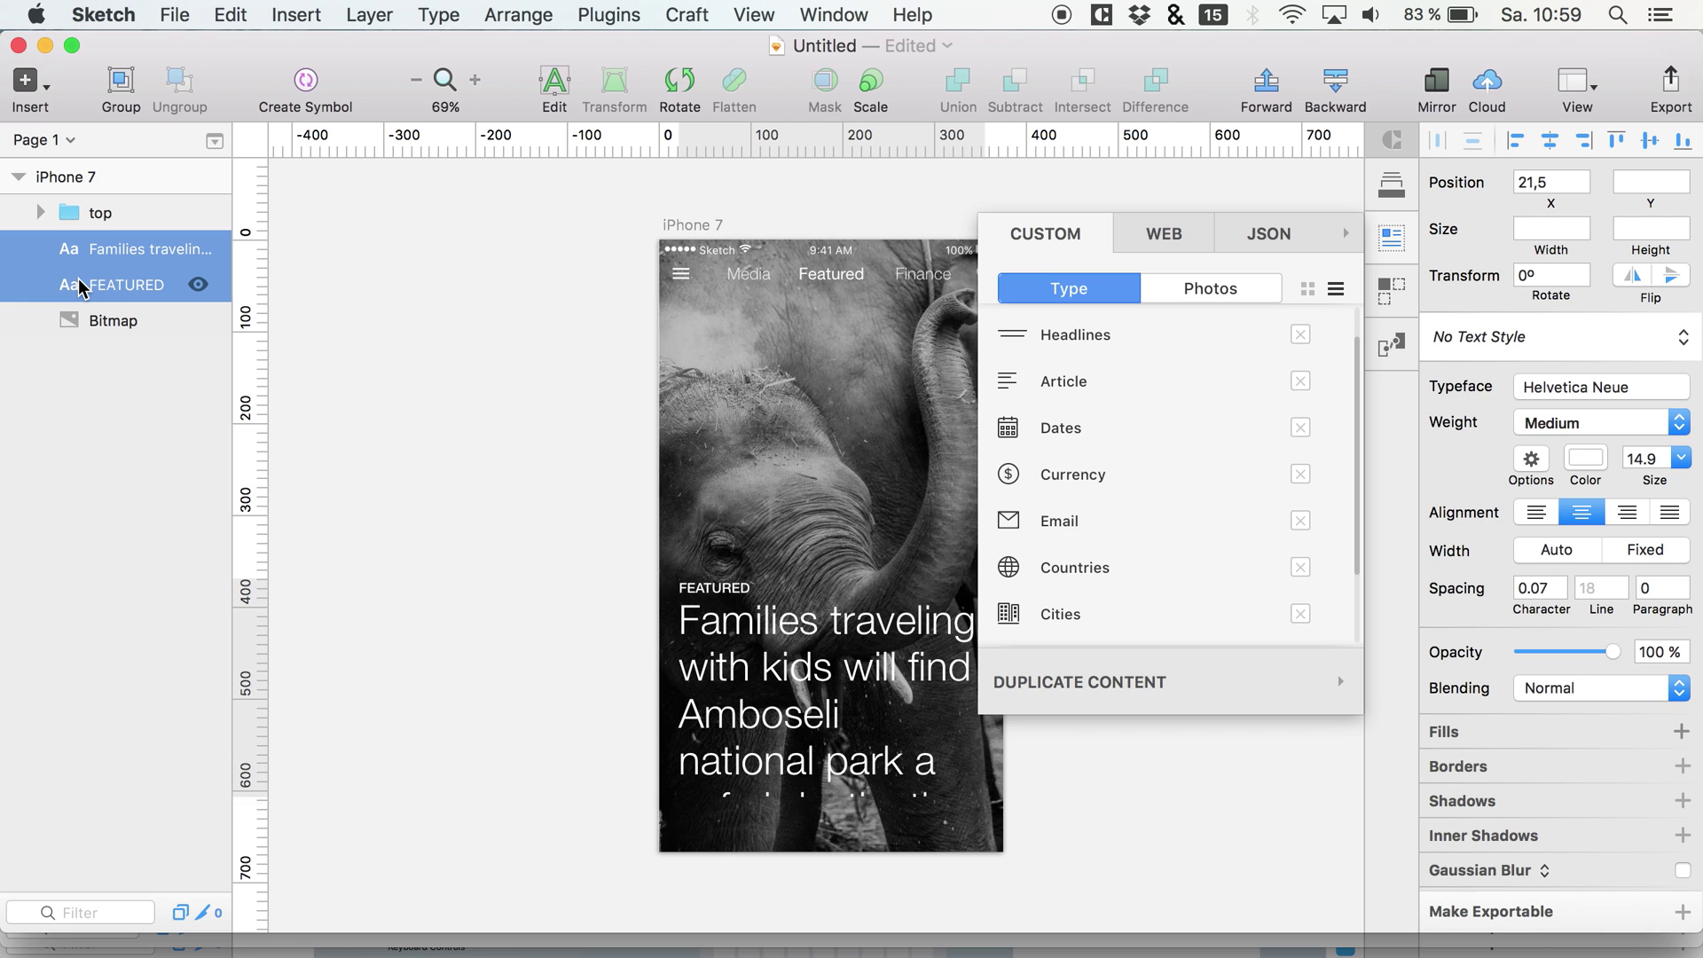
{"action": "key", "text": "Return"}
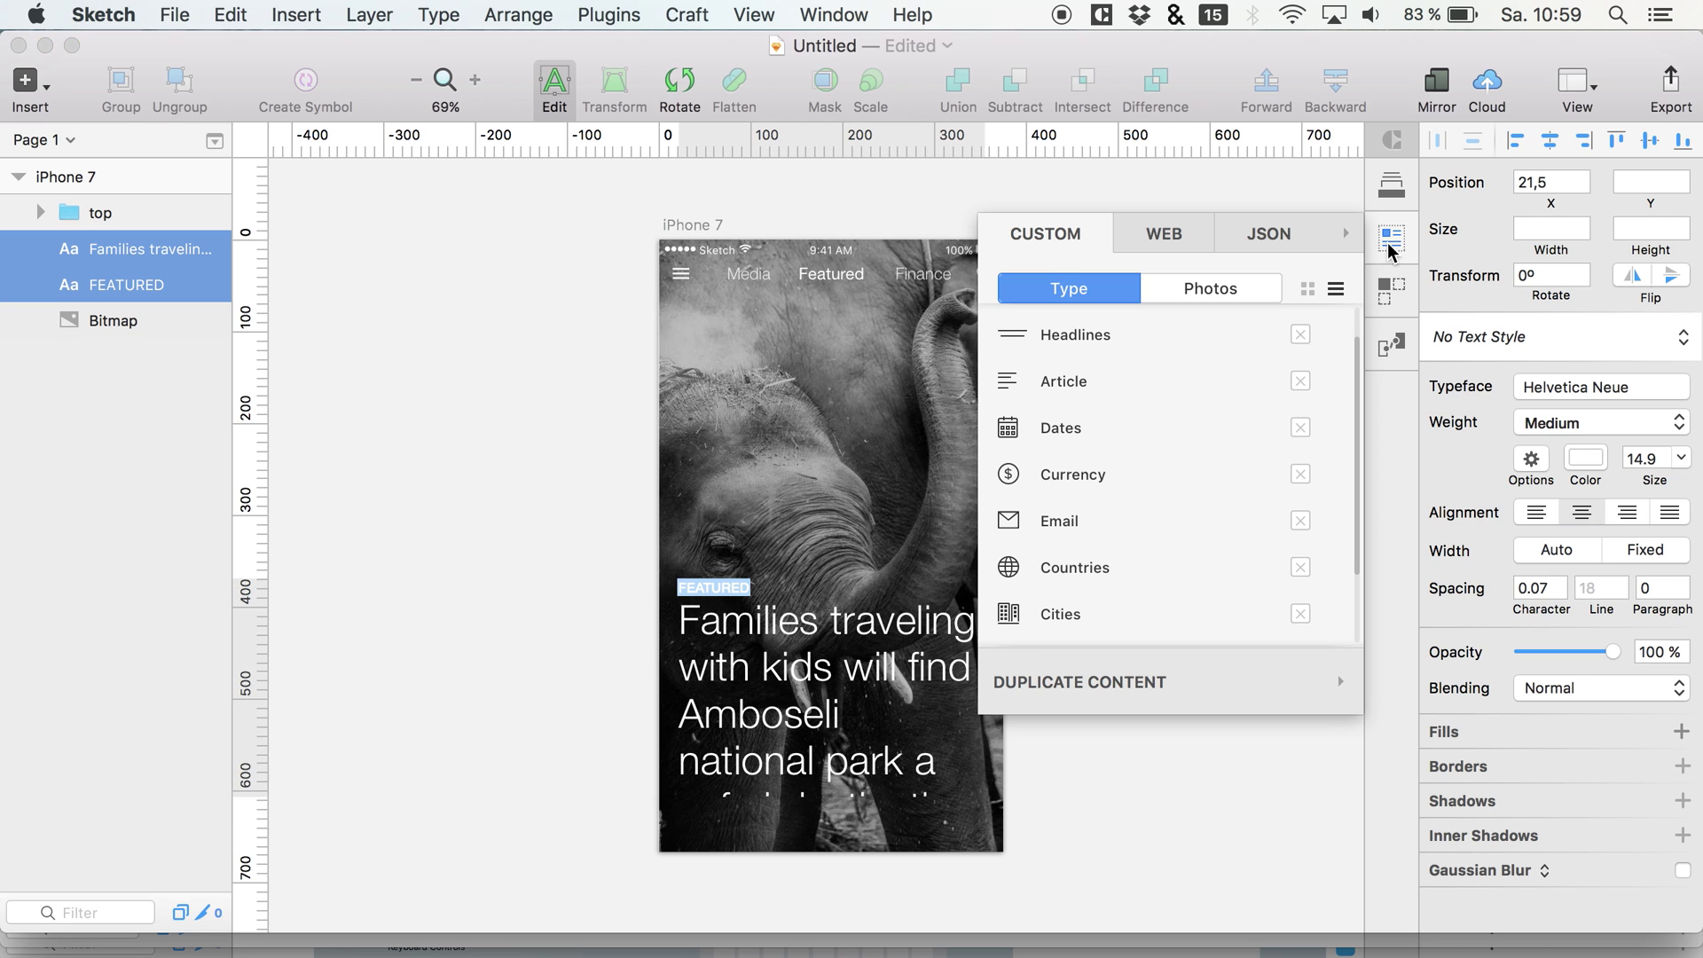
{"action": "left_click", "coordinate": [1389, 247]}
Widen and lengthen the headline box so the text rewraps through 'destination'.
{"action": "key", "text": "Escape"}
{"action": "left_click", "coordinate": [149, 450]}
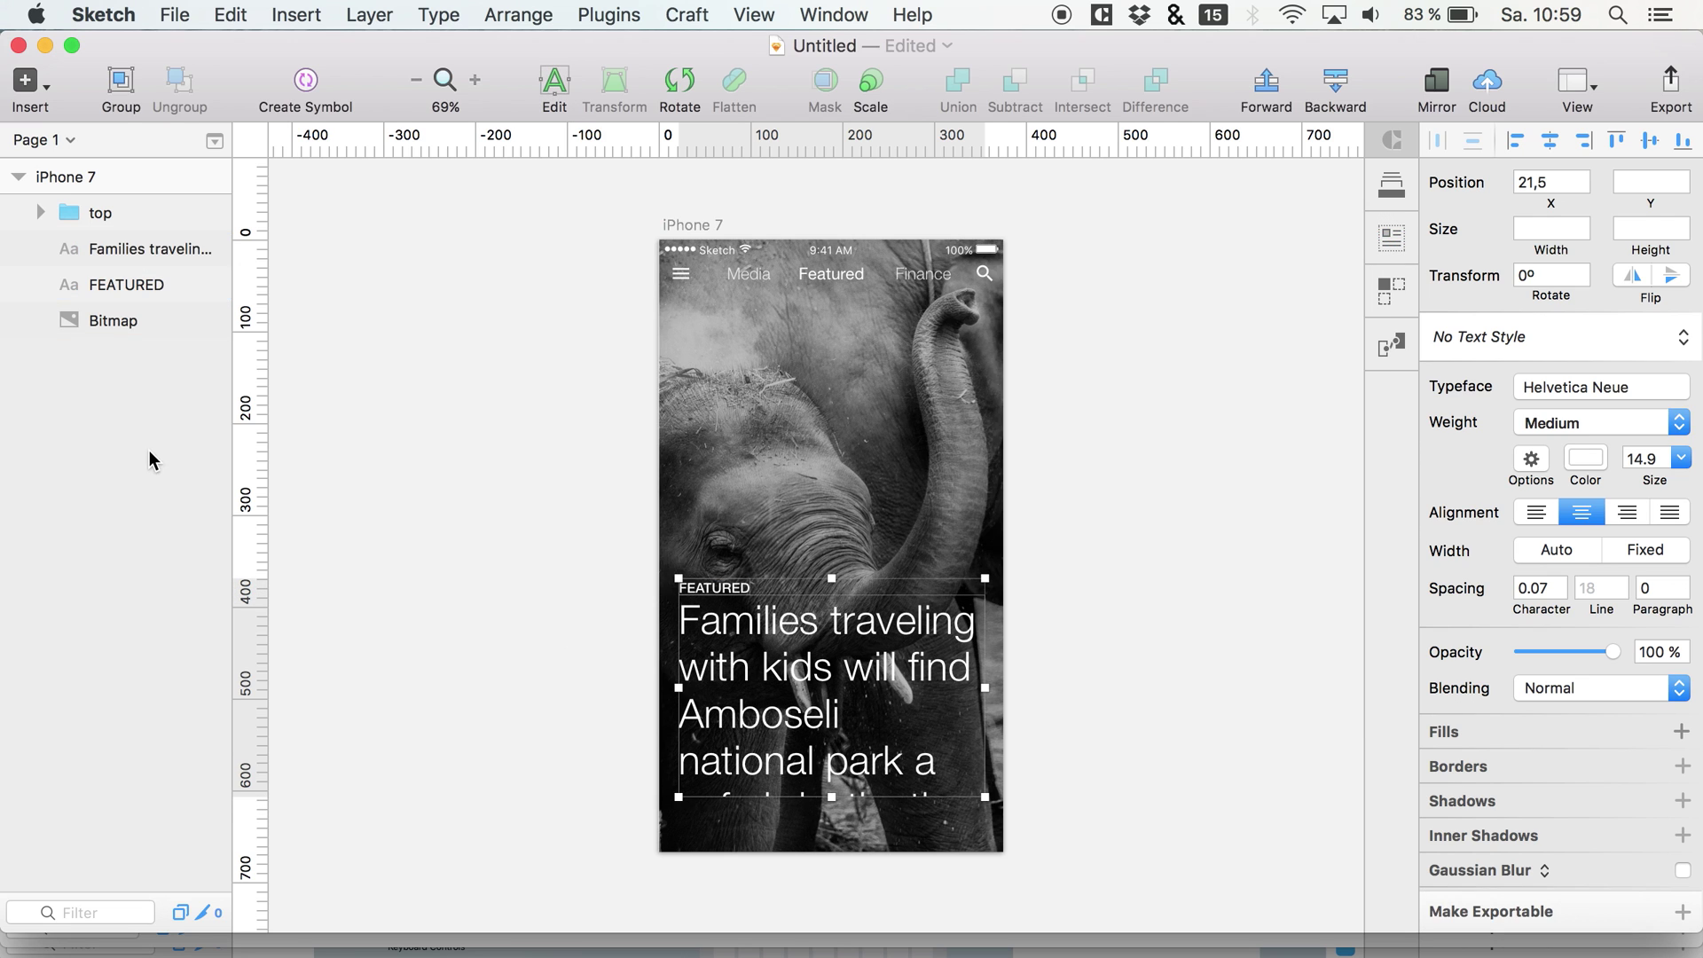
{"action": "left_click", "coordinate": [756, 676]}
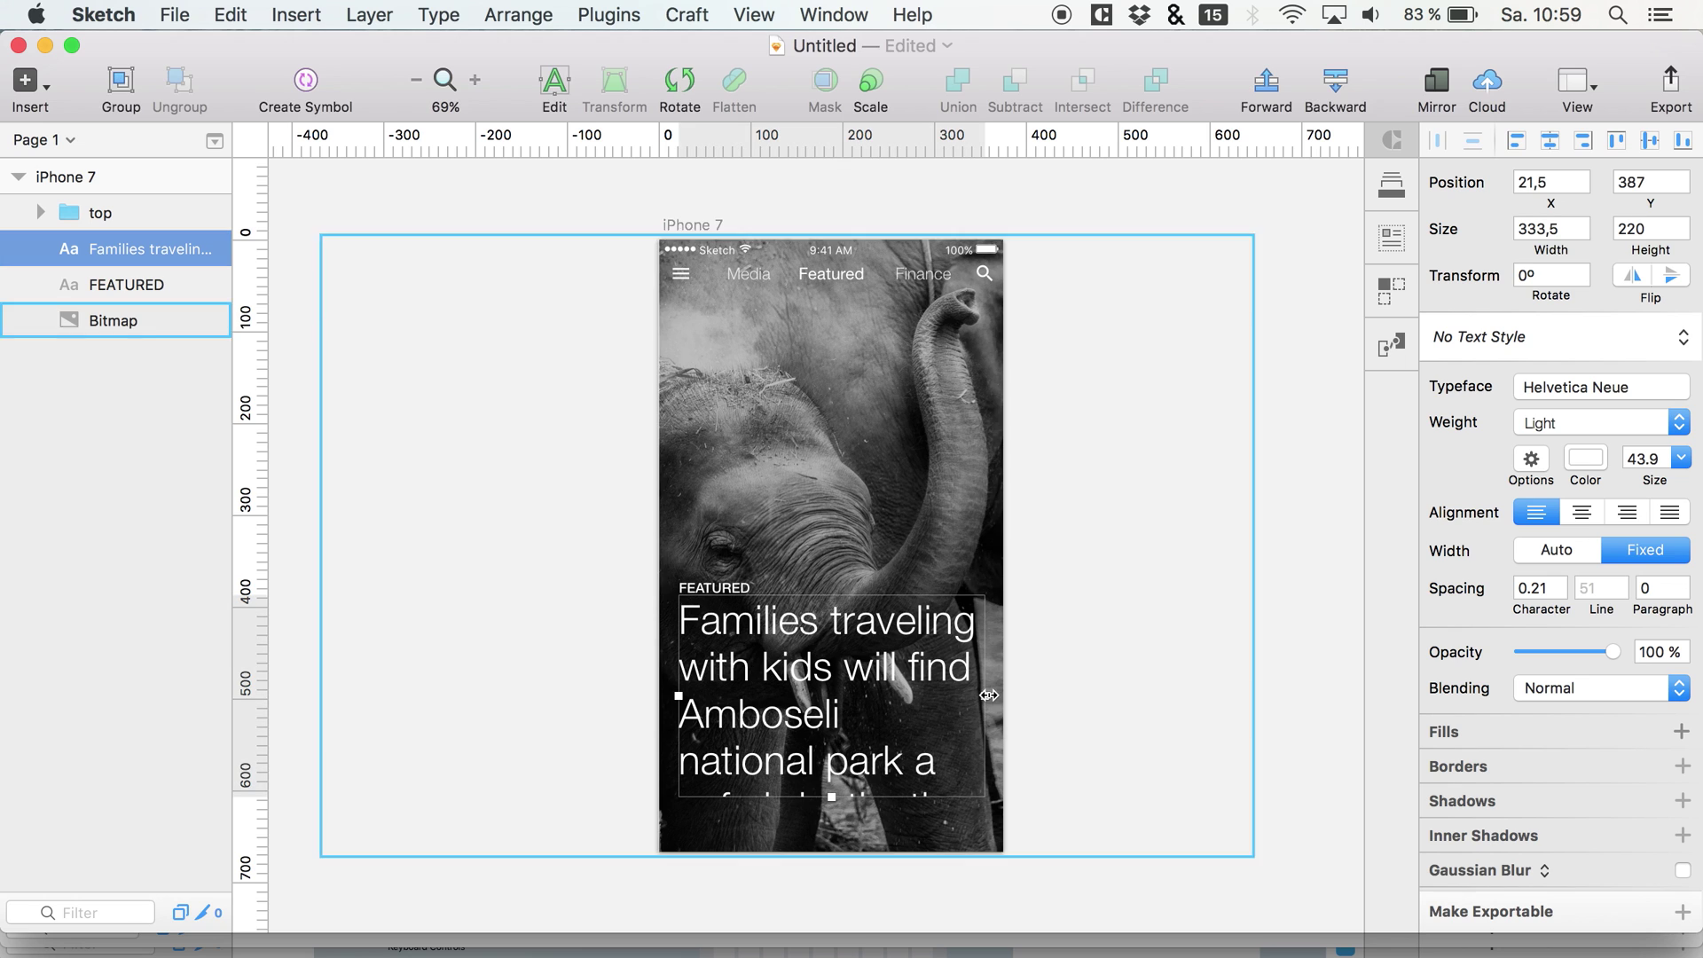
{"action": "left_click_drag", "start_coordinate": [985, 696], "coordinate": [1002, 695]}
{"action": "left_click_drag", "start_coordinate": [843, 797], "coordinate": [843, 831]}
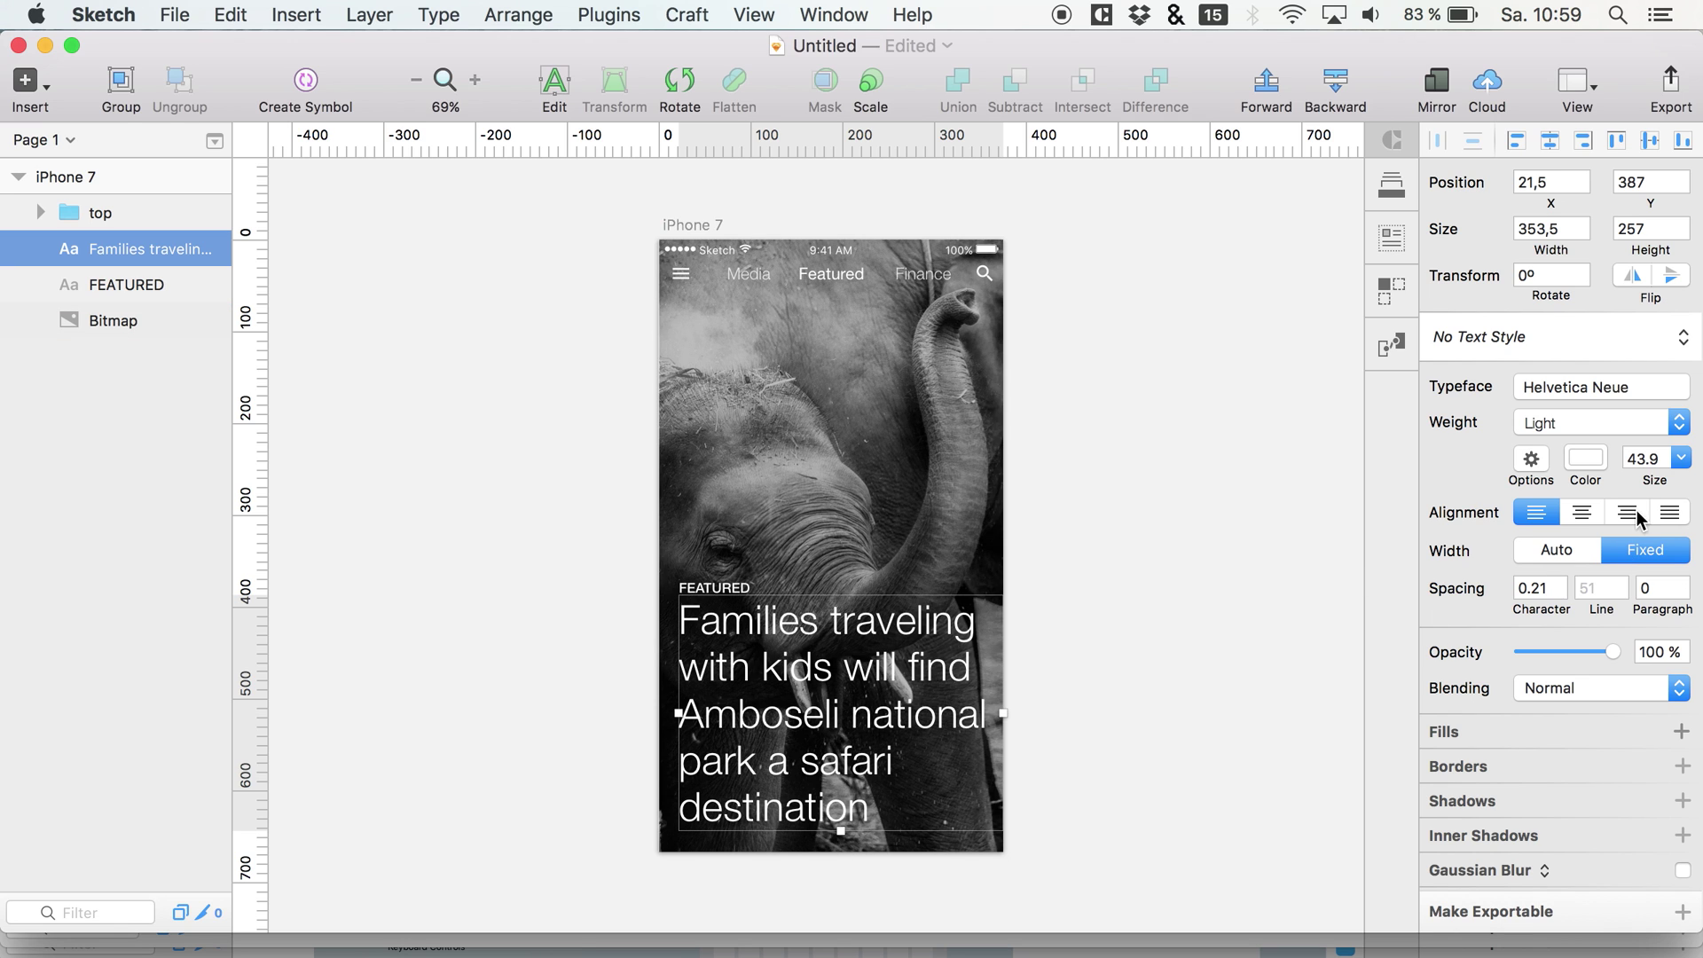
{"action": "left_click_drag", "start_coordinate": [1661, 477], "coordinate": [1653, 479]}
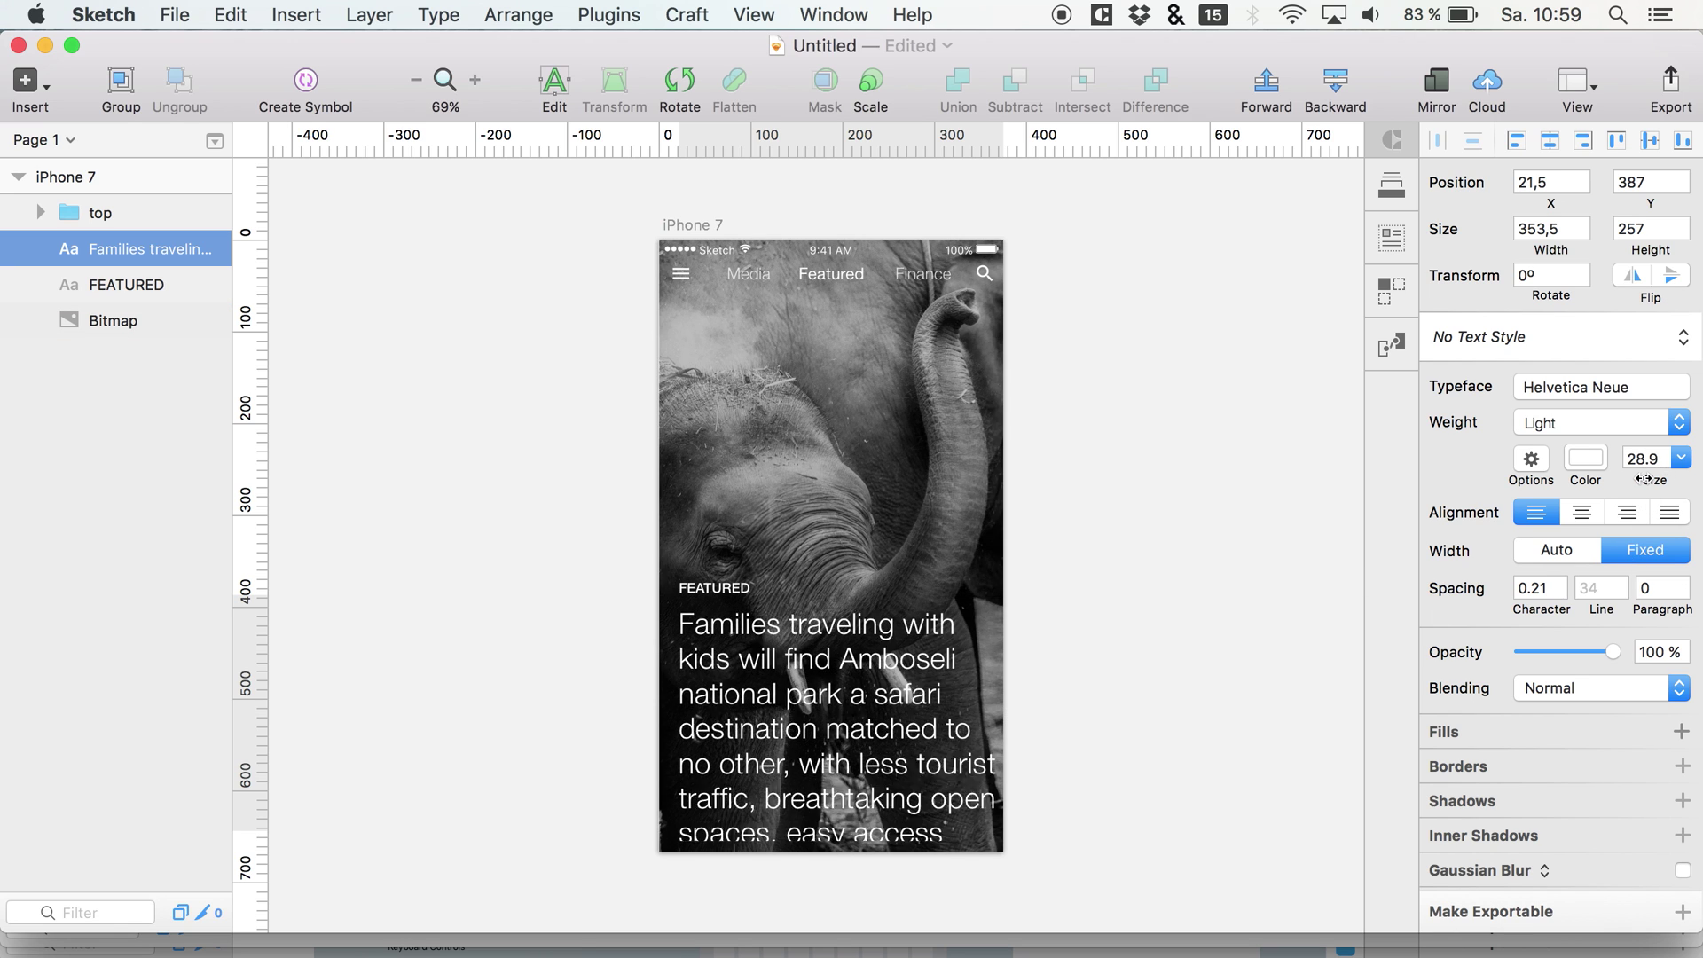
{"action": "left_click_drag", "start_coordinate": [1645, 479], "coordinate": [1667, 479]}
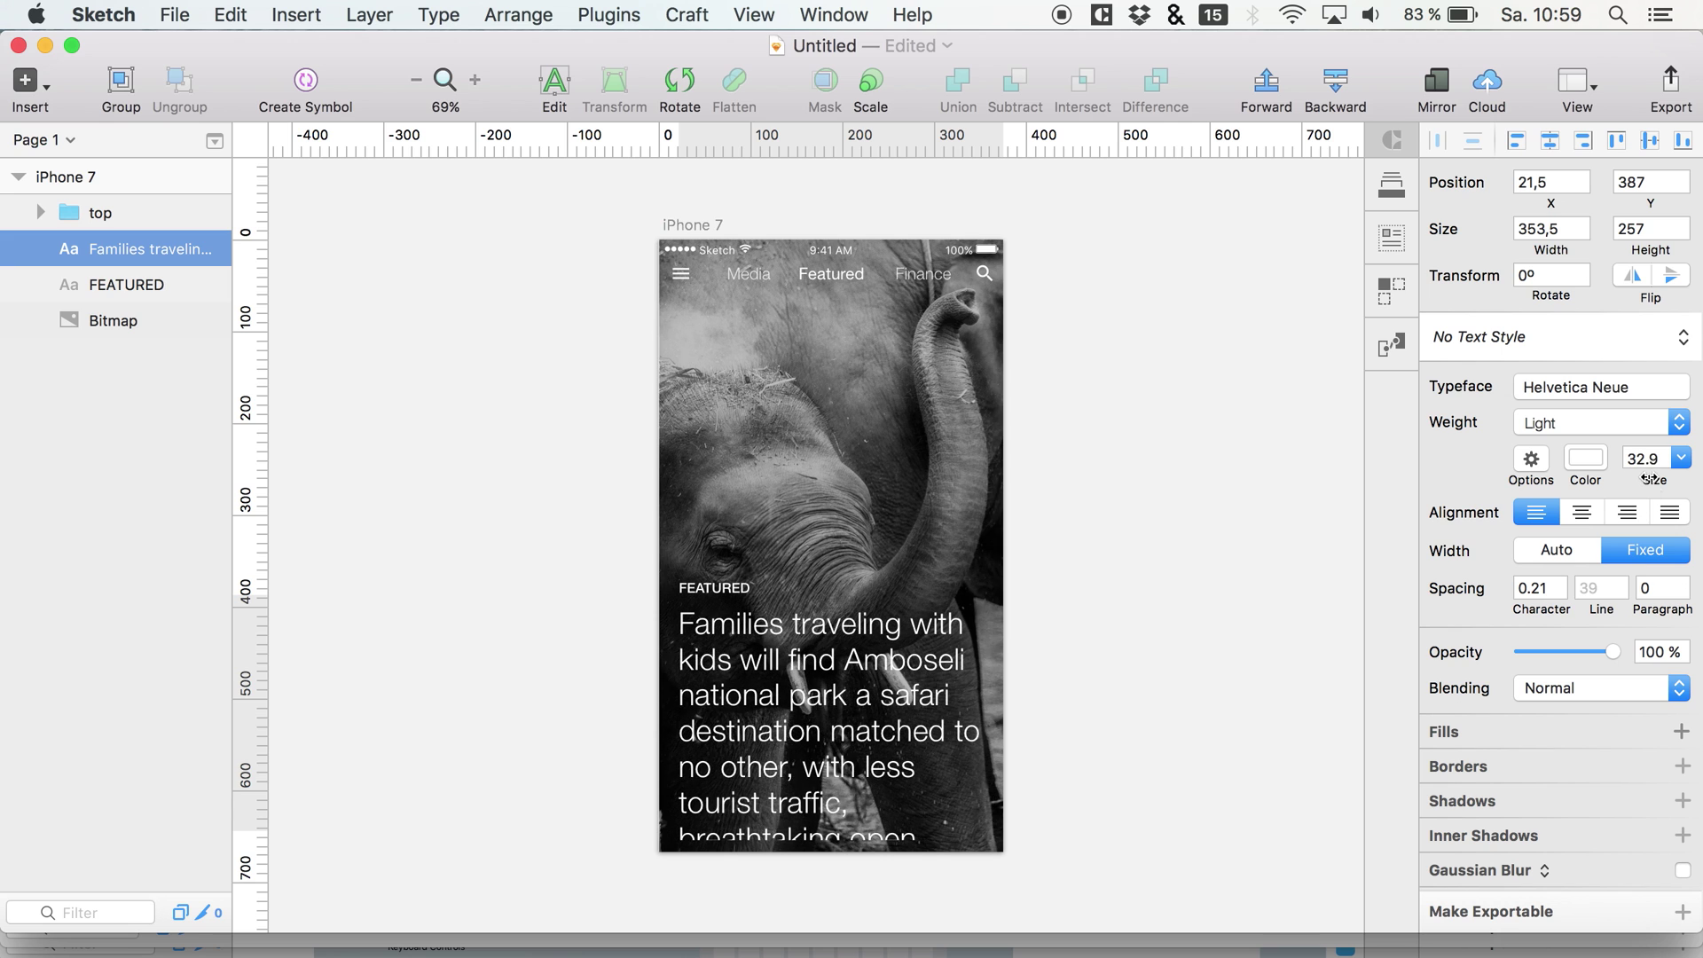
Enlarge the headline font to 41.9.
{"action": "double_click", "coordinate": [817, 697]}
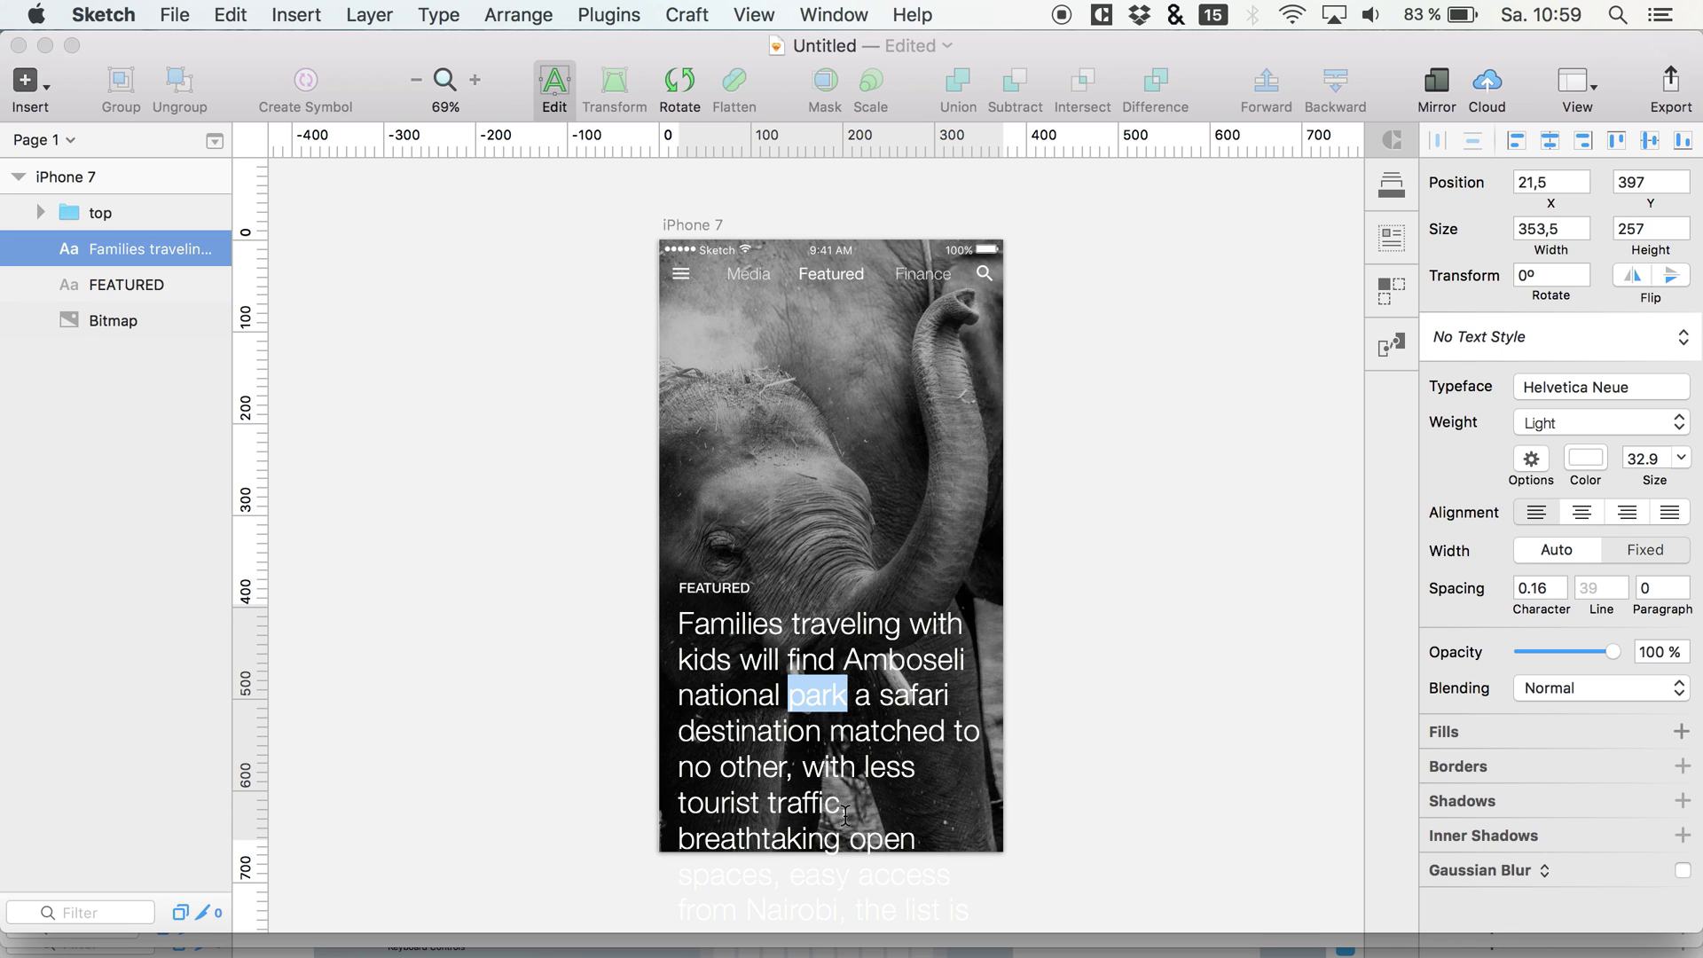
{"action": "left_click", "coordinate": [138, 256]}
{"action": "left_click", "coordinate": [133, 284]}
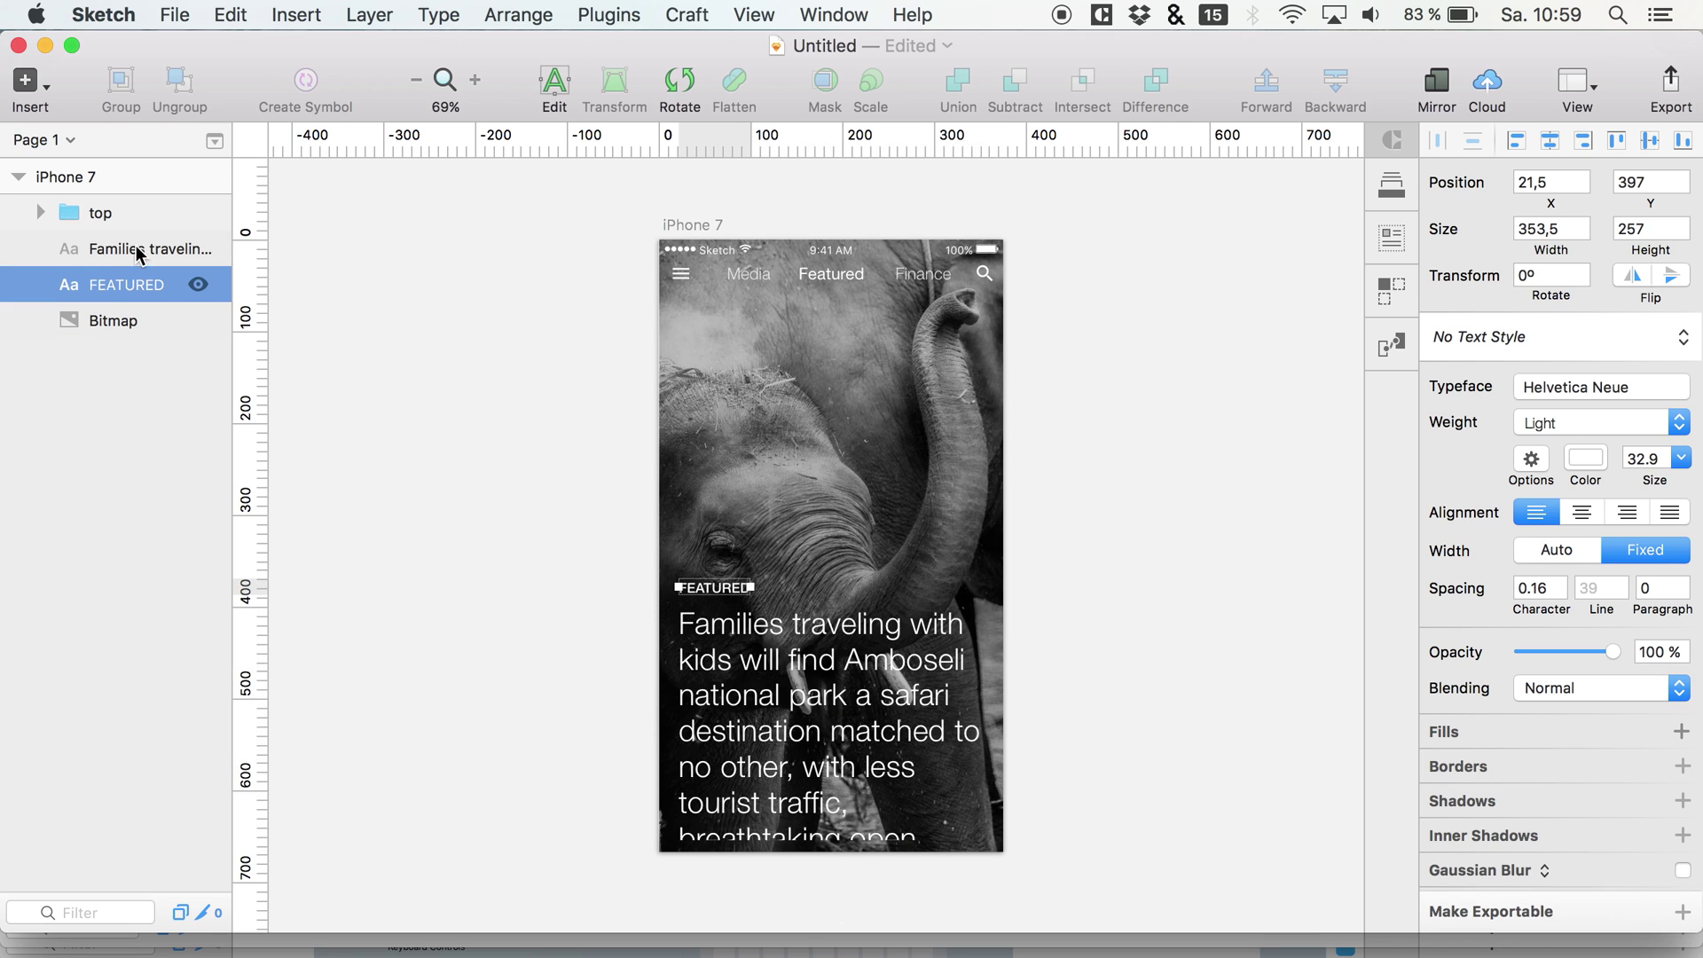
{"action": "left_click", "coordinate": [114, 247]}
{"action": "mouse_move", "coordinate": [1643, 480]}
{"action": "left_mouse_down"}
{"action": "mouse_move", "coordinate": [1674, 479]}
{"action": "mouse_move", "coordinate": [1655, 479]}
{"action": "left_mouse_up"}
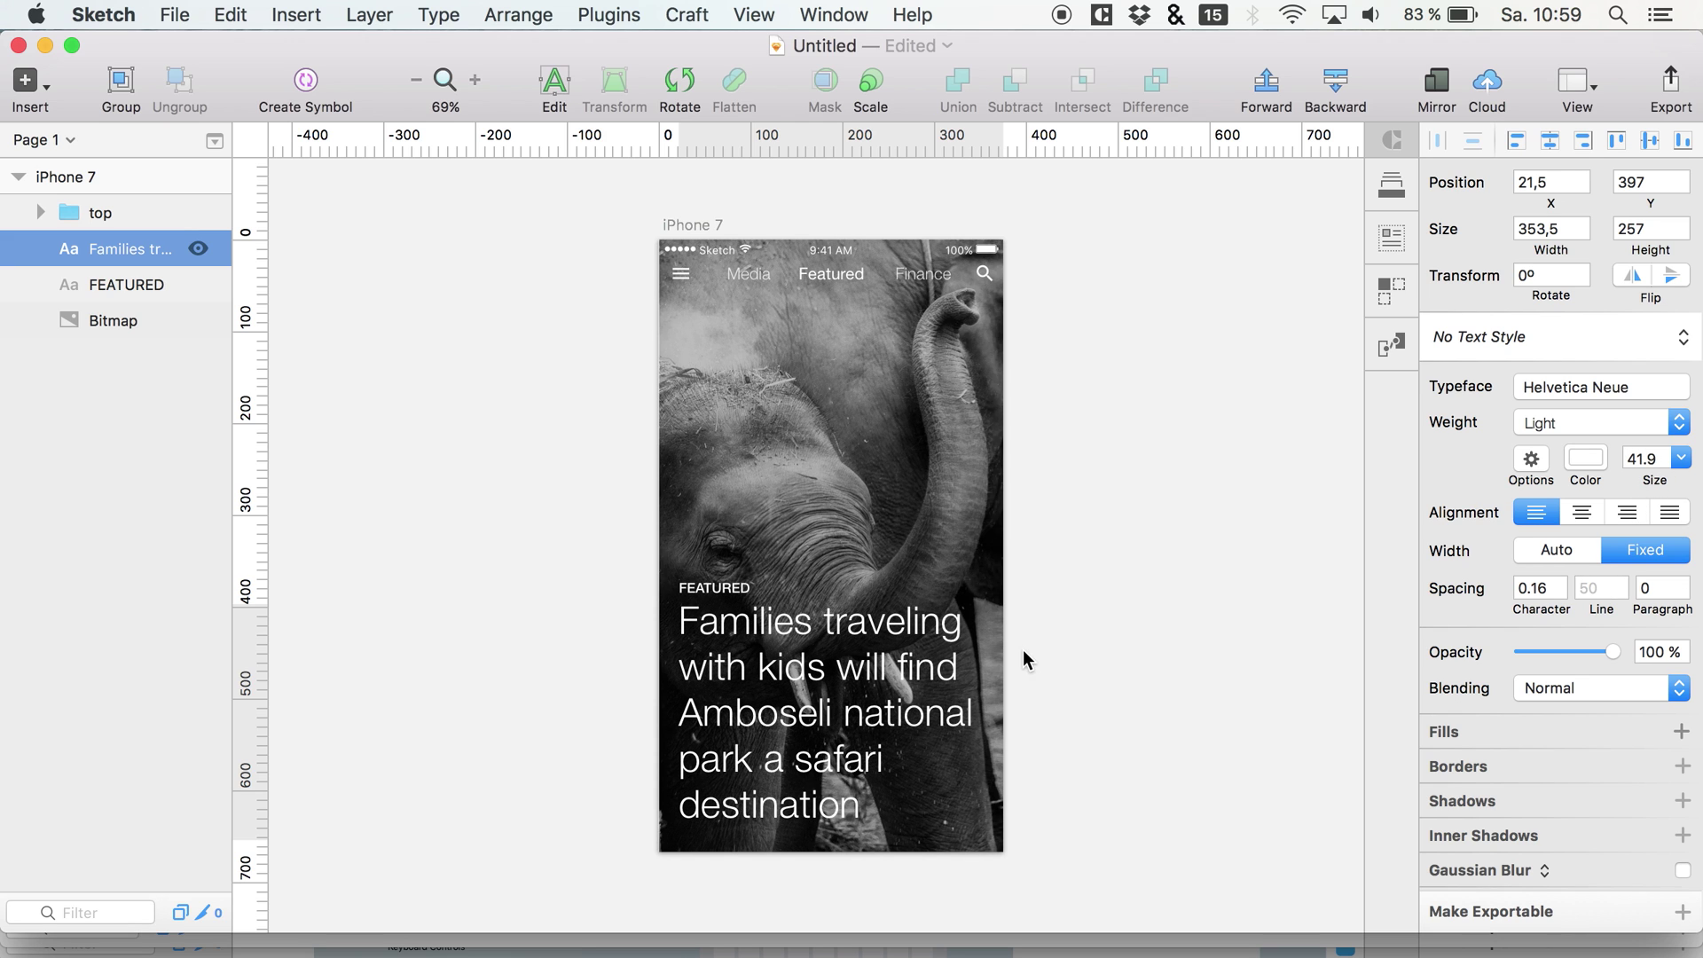
Add a full stop after 'destination' in the headline.
{"action": "left_click", "coordinate": [816, 809]}
{"action": "double_click", "coordinate": [817, 809]}
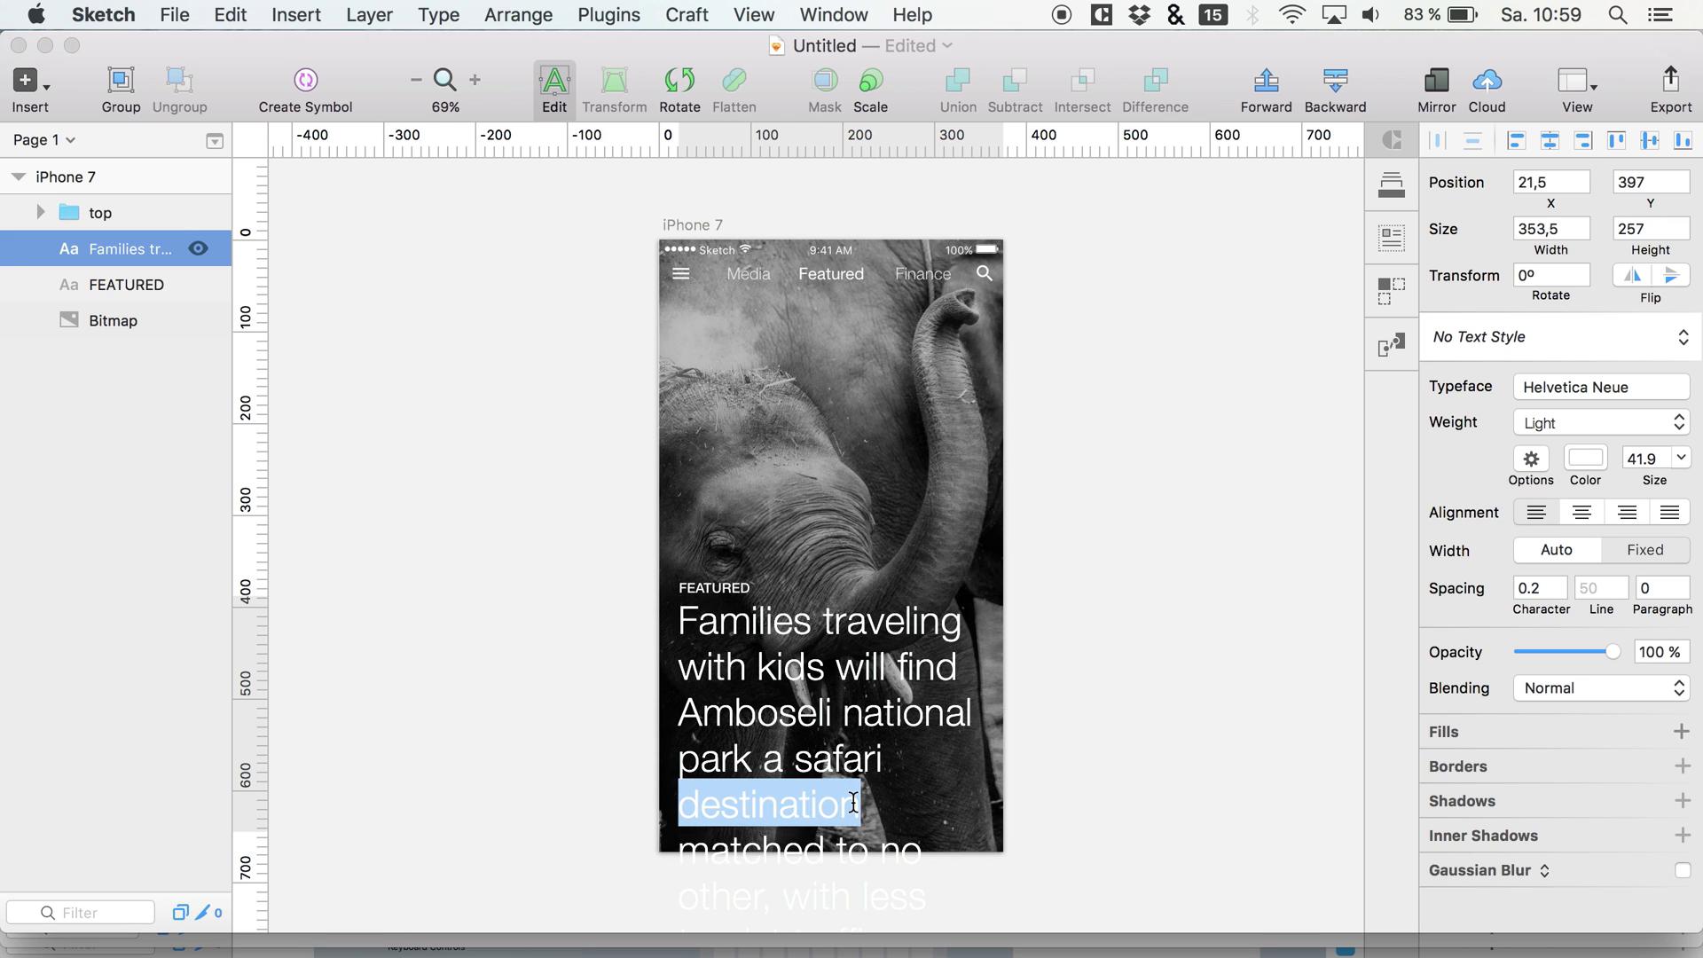
{"action": "key", "text": "Right"}
{"action": "type", "text": "."}
{"action": "key", "text": "Escape"}
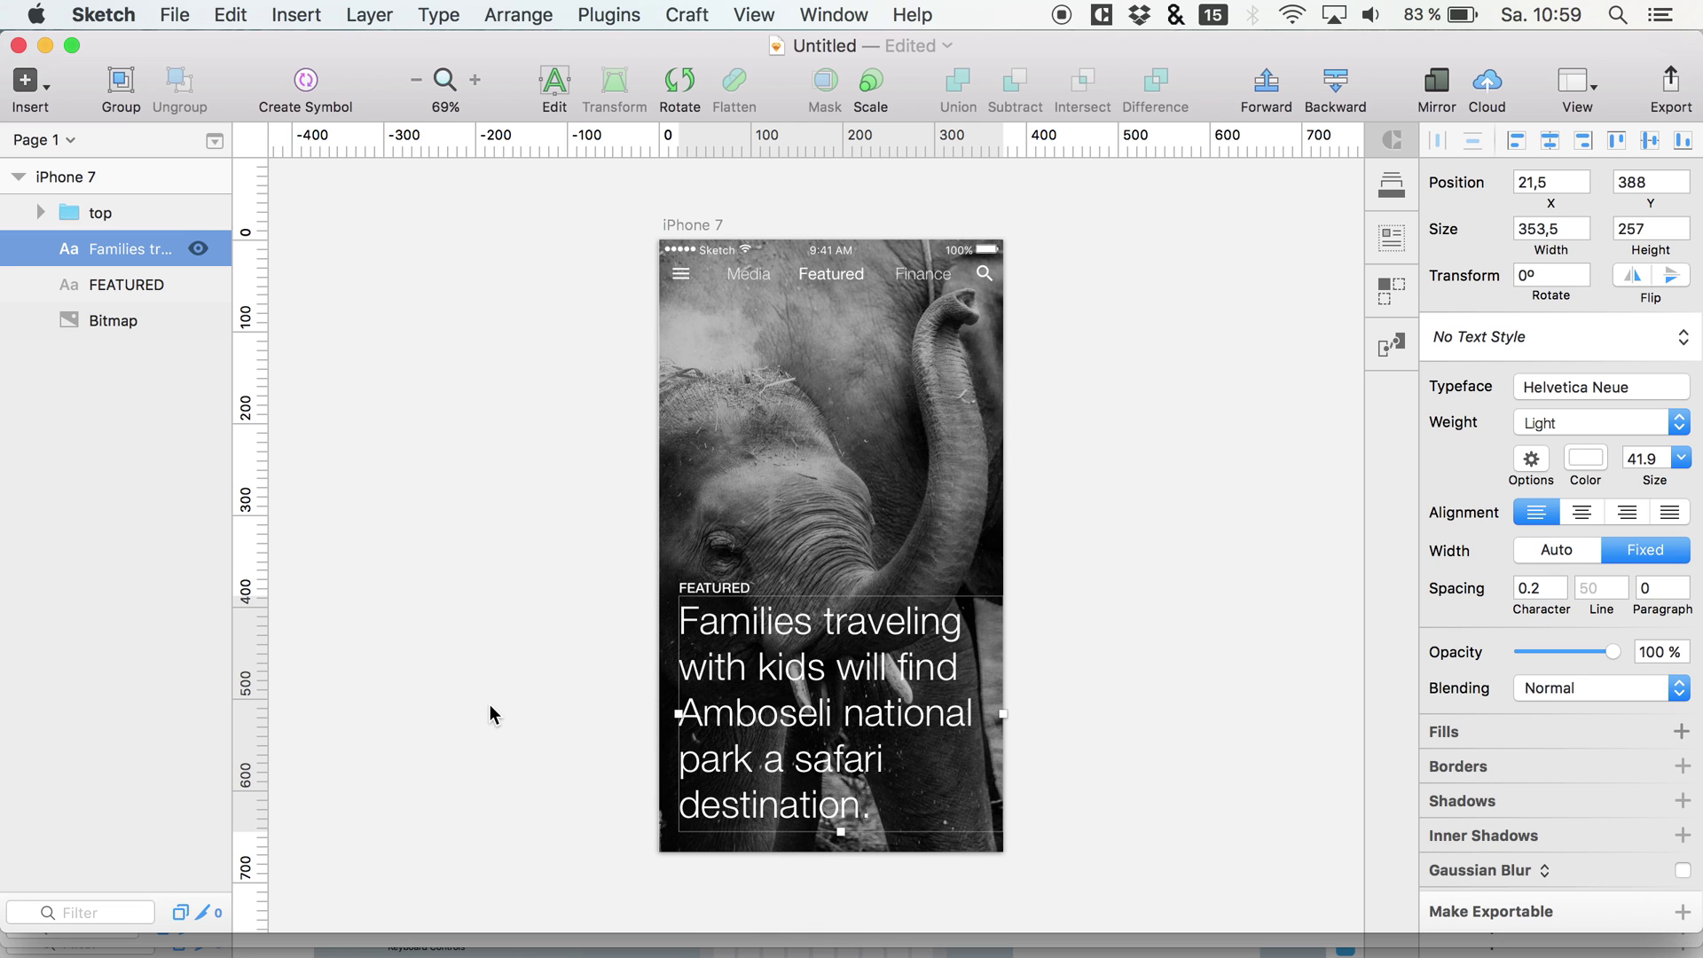
{"action": "left_click", "coordinate": [455, 685]}
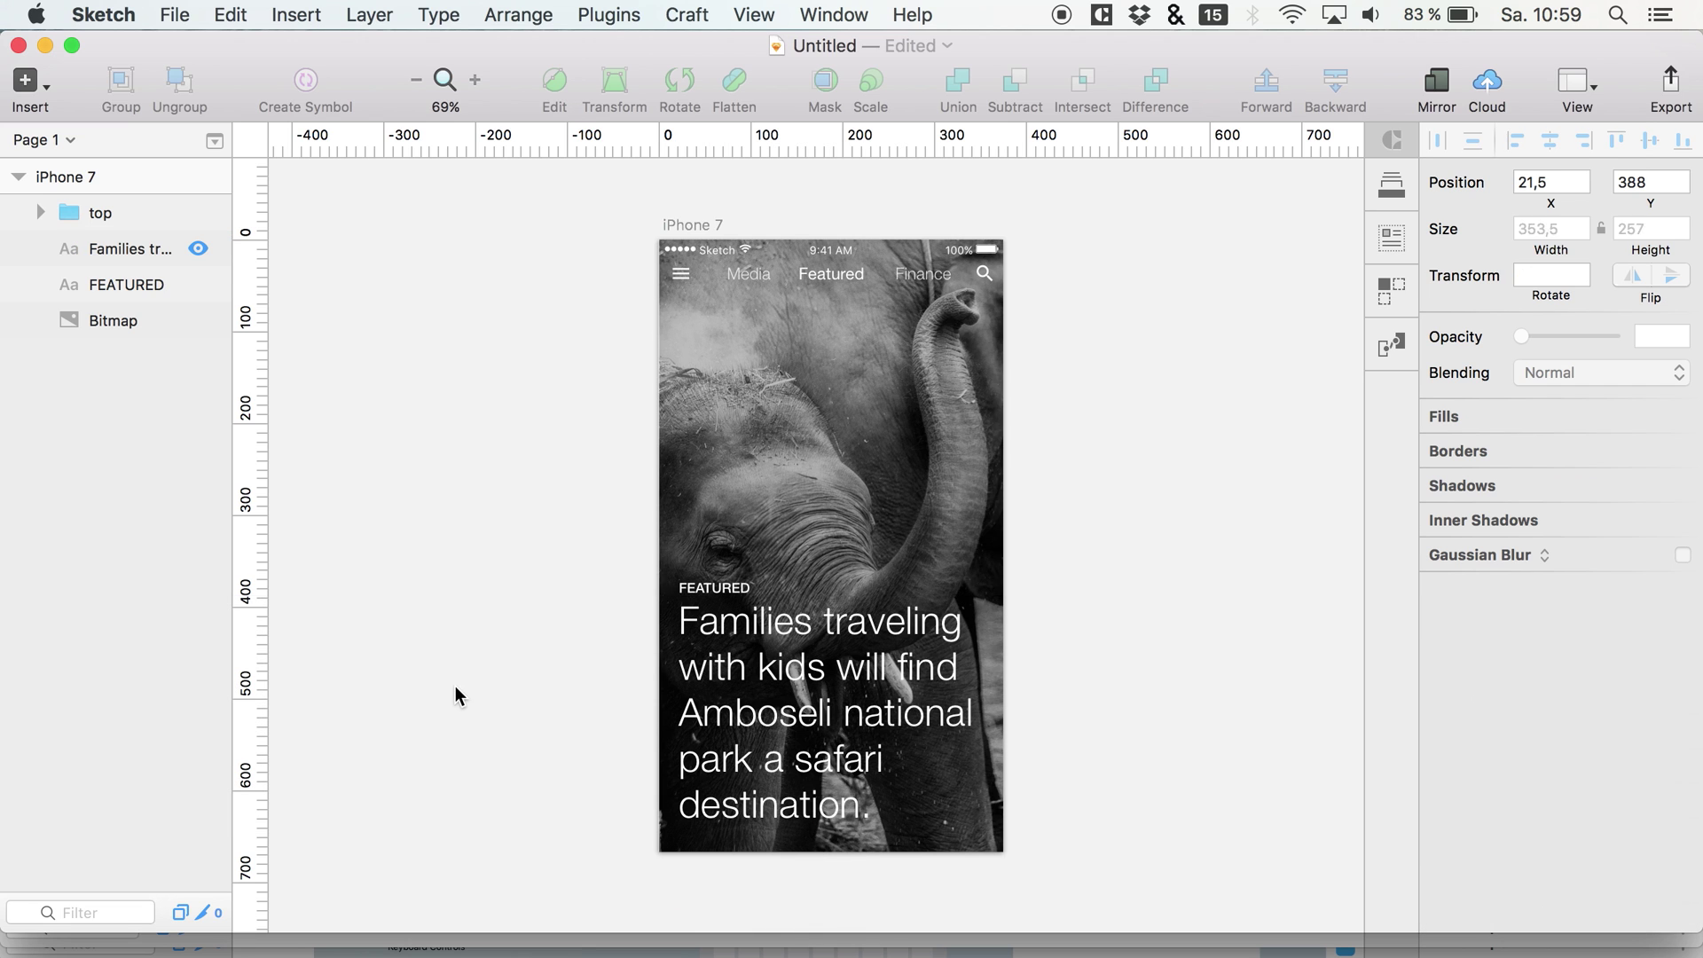
Try tighter line spacing on the headline, then undo it.
{"action": "left_click", "coordinate": [768, 678]}
{"action": "left_click_drag", "start_coordinate": [1597, 614], "coordinate": [1604, 612]}
{"action": "key", "text": "super+z"}
{"action": "key", "text": "super+z"}
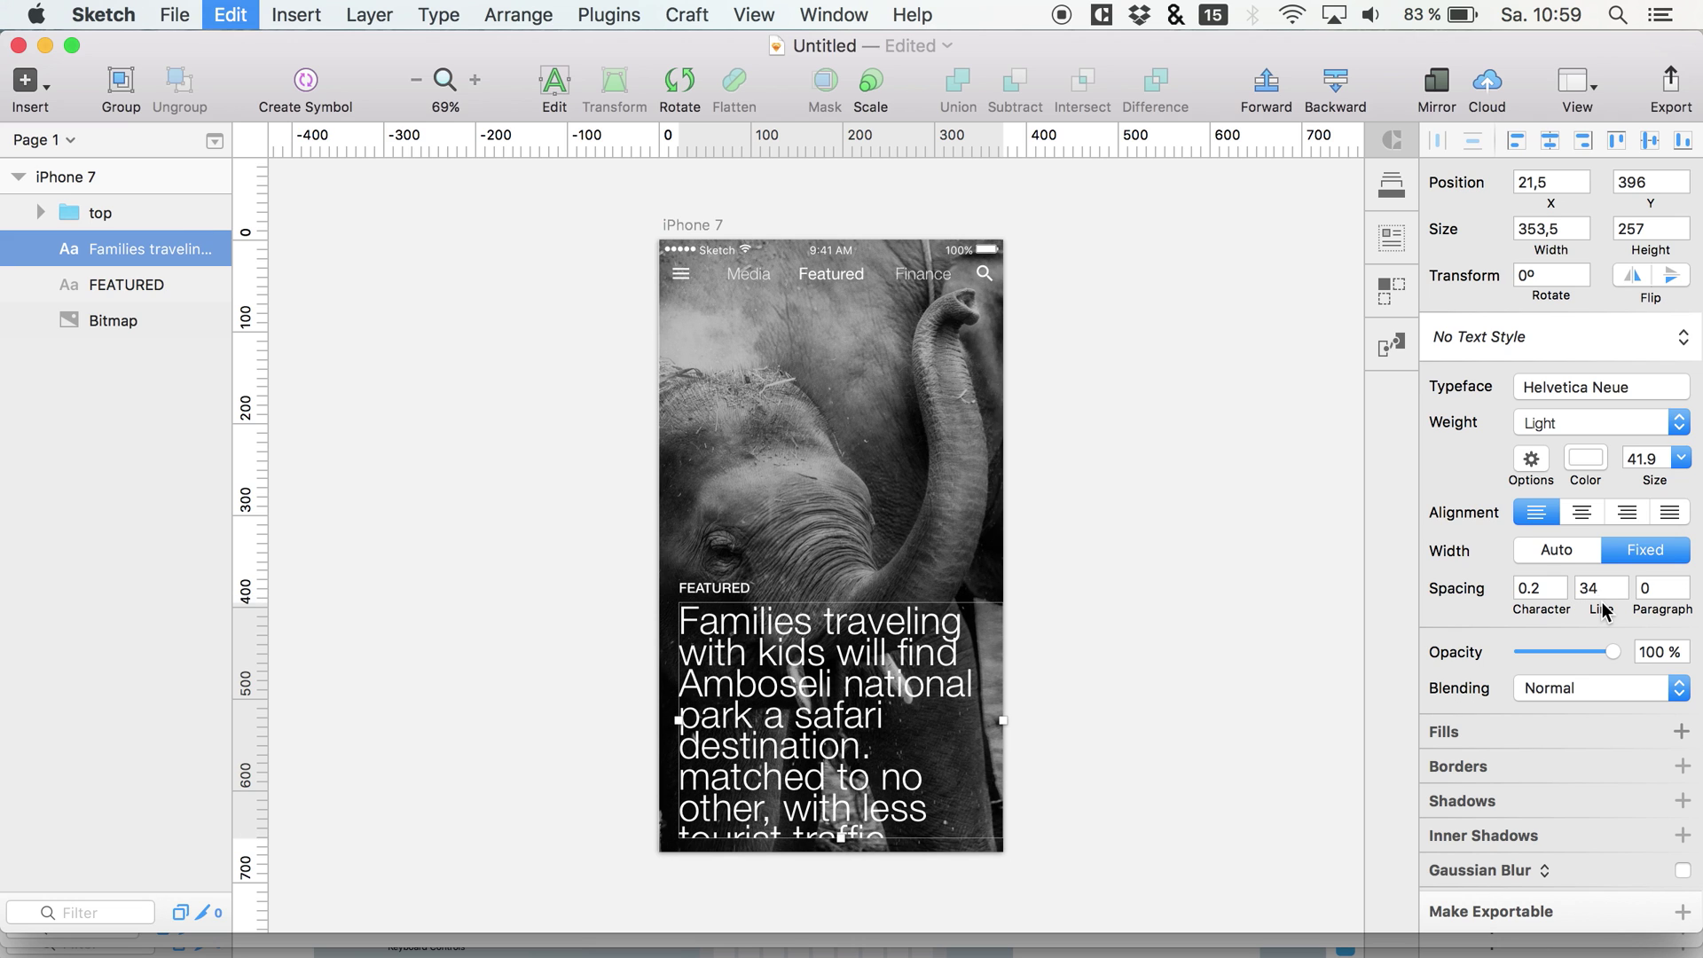
{"action": "left_click", "coordinate": [1137, 642]}
Set the headline's font weight to Thin.
{"action": "left_click", "coordinate": [733, 622]}
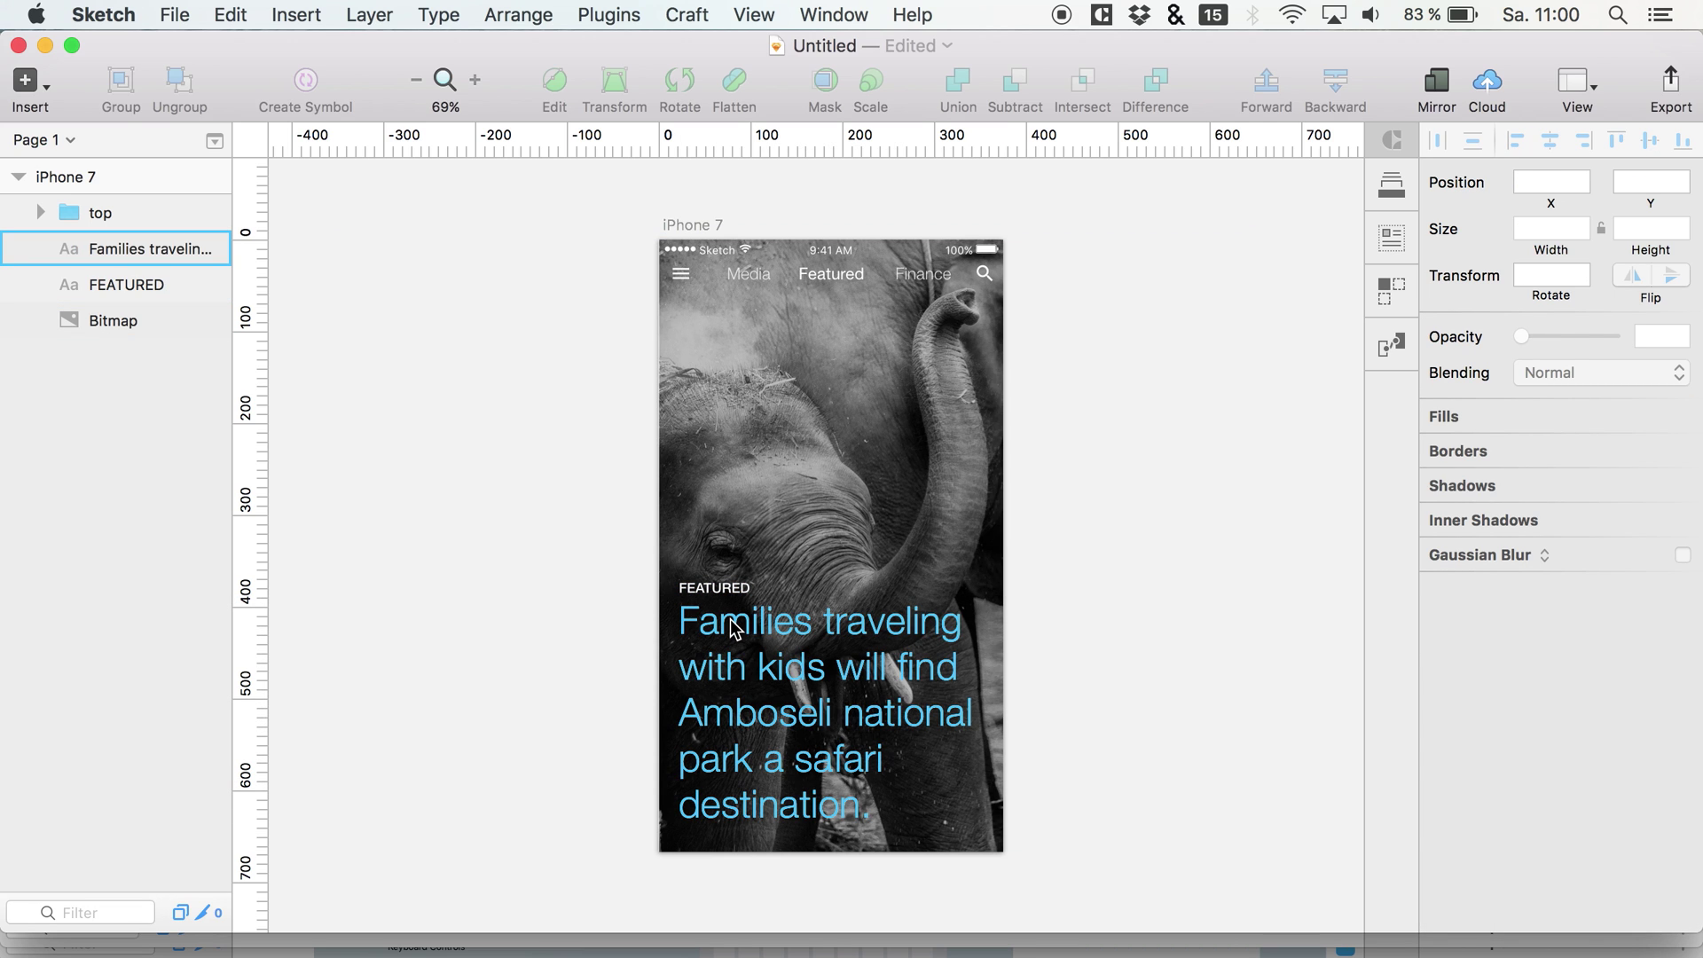
{"action": "left_click", "coordinate": [1584, 417]}
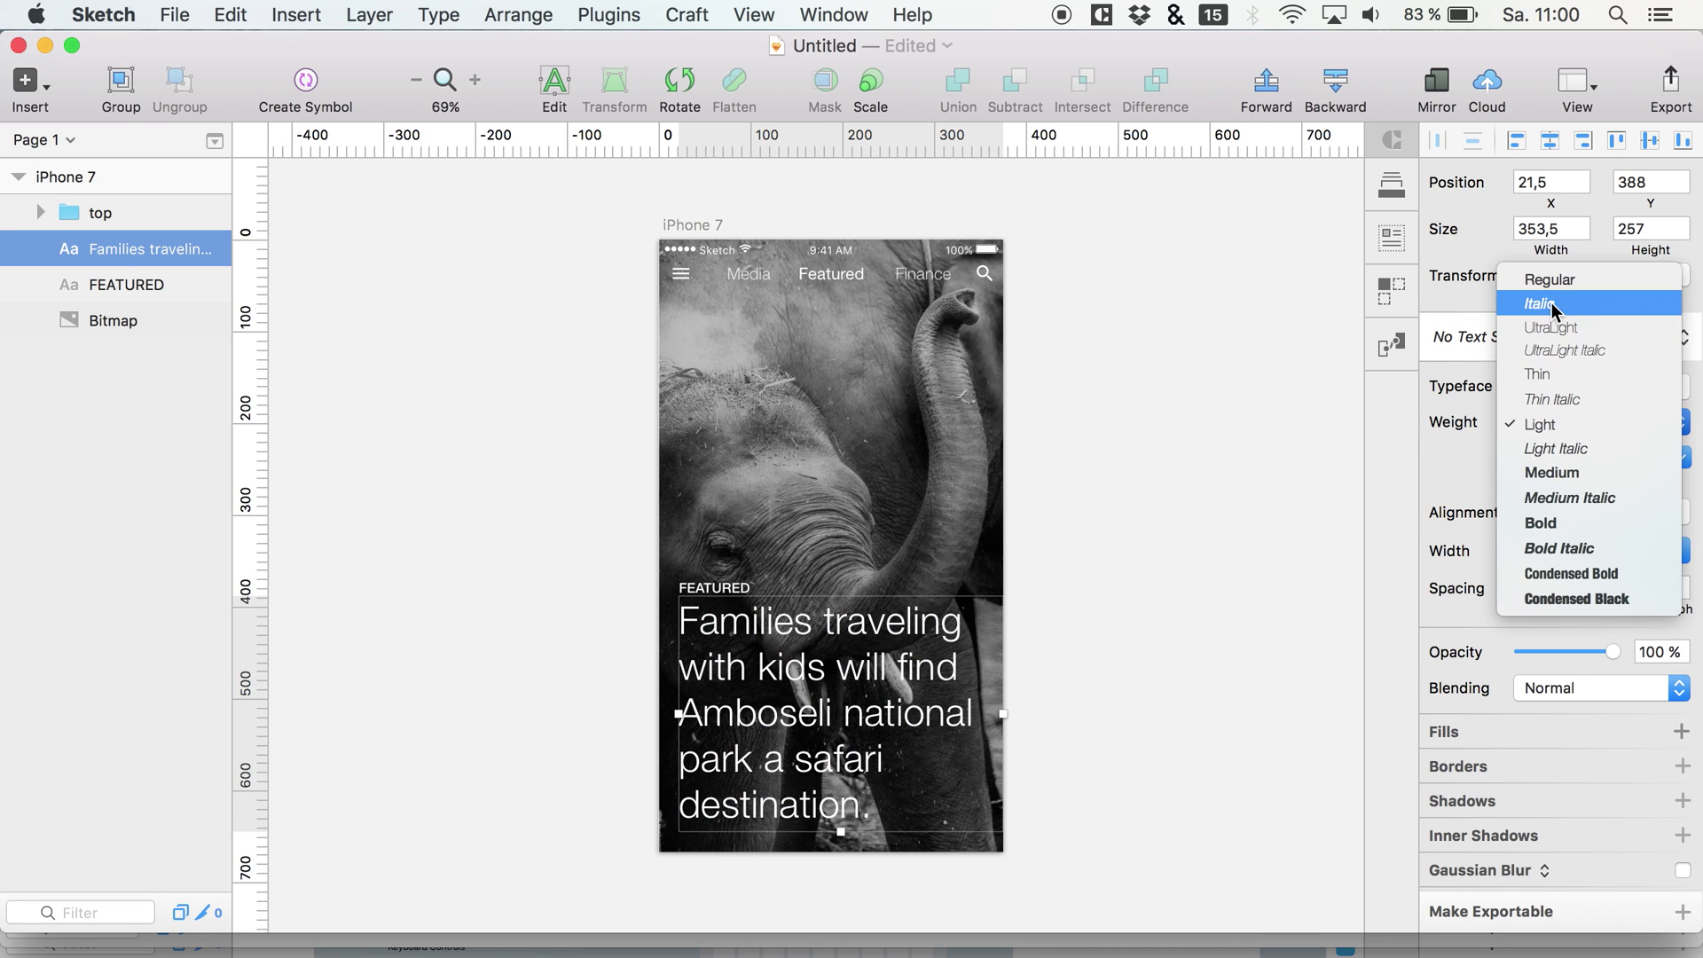
{"action": "left_click", "coordinate": [1557, 377]}
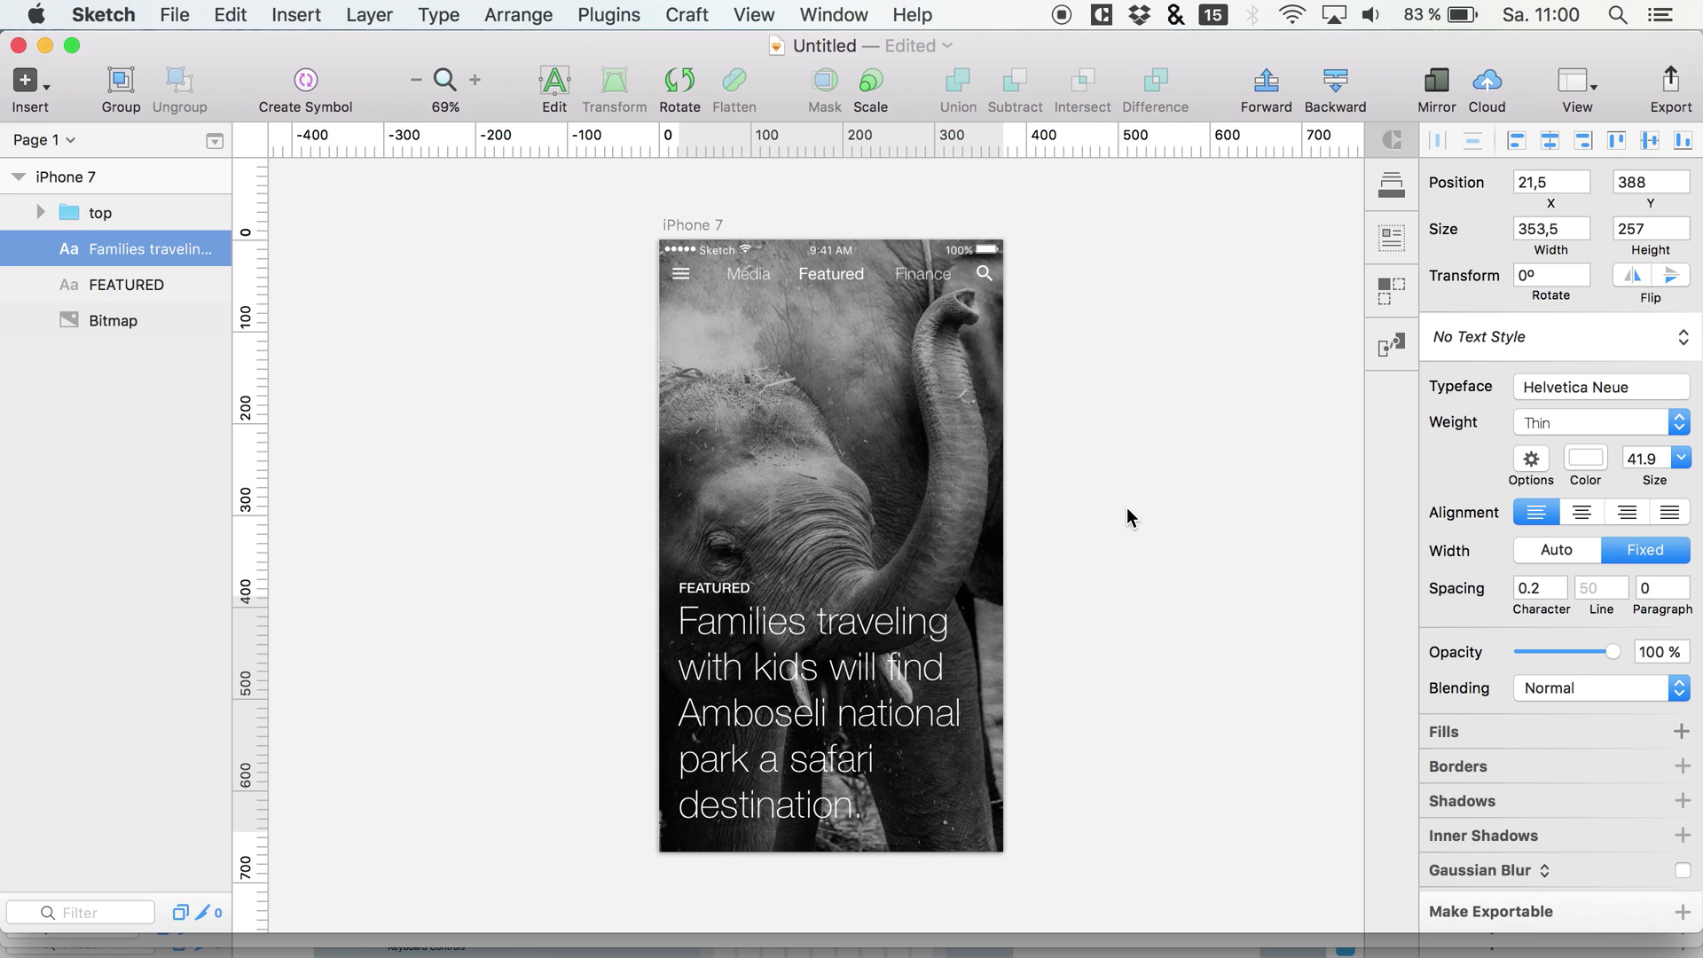
{"action": "left_click", "coordinate": [544, 742]}
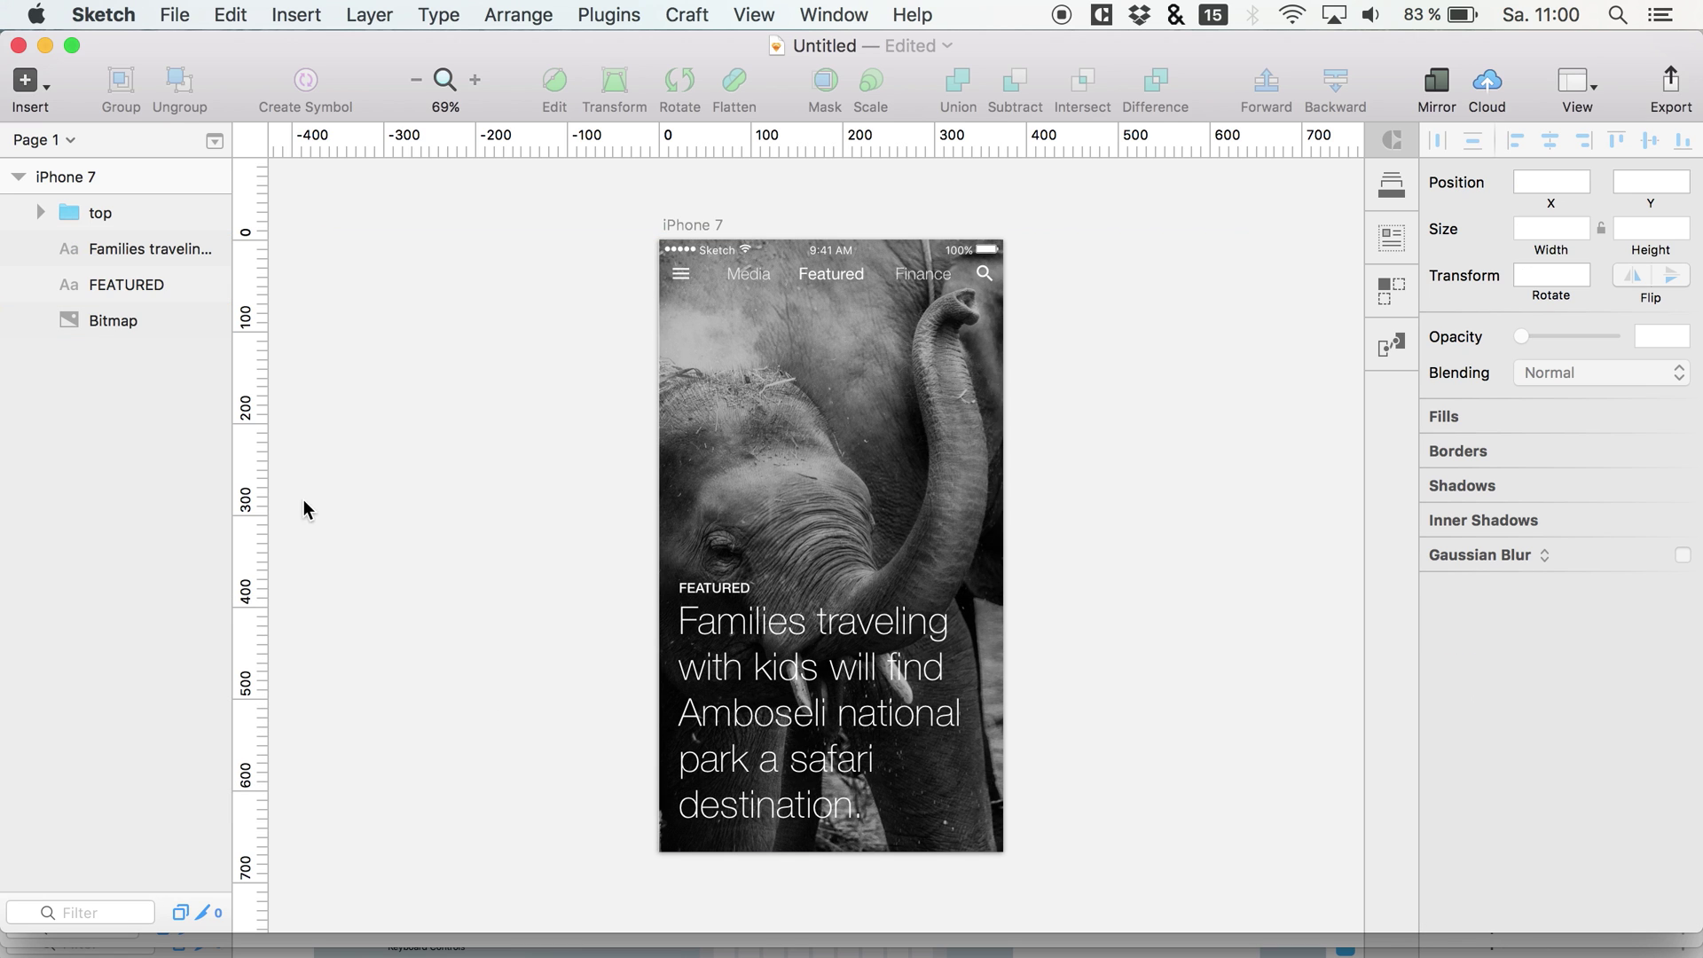
Shift-nudge the FEATURED label and headline up together over the photo.
{"action": "left_click", "coordinate": [134, 272]}
{"action": "left_click", "coordinate": [133, 252], "text": "shift"}
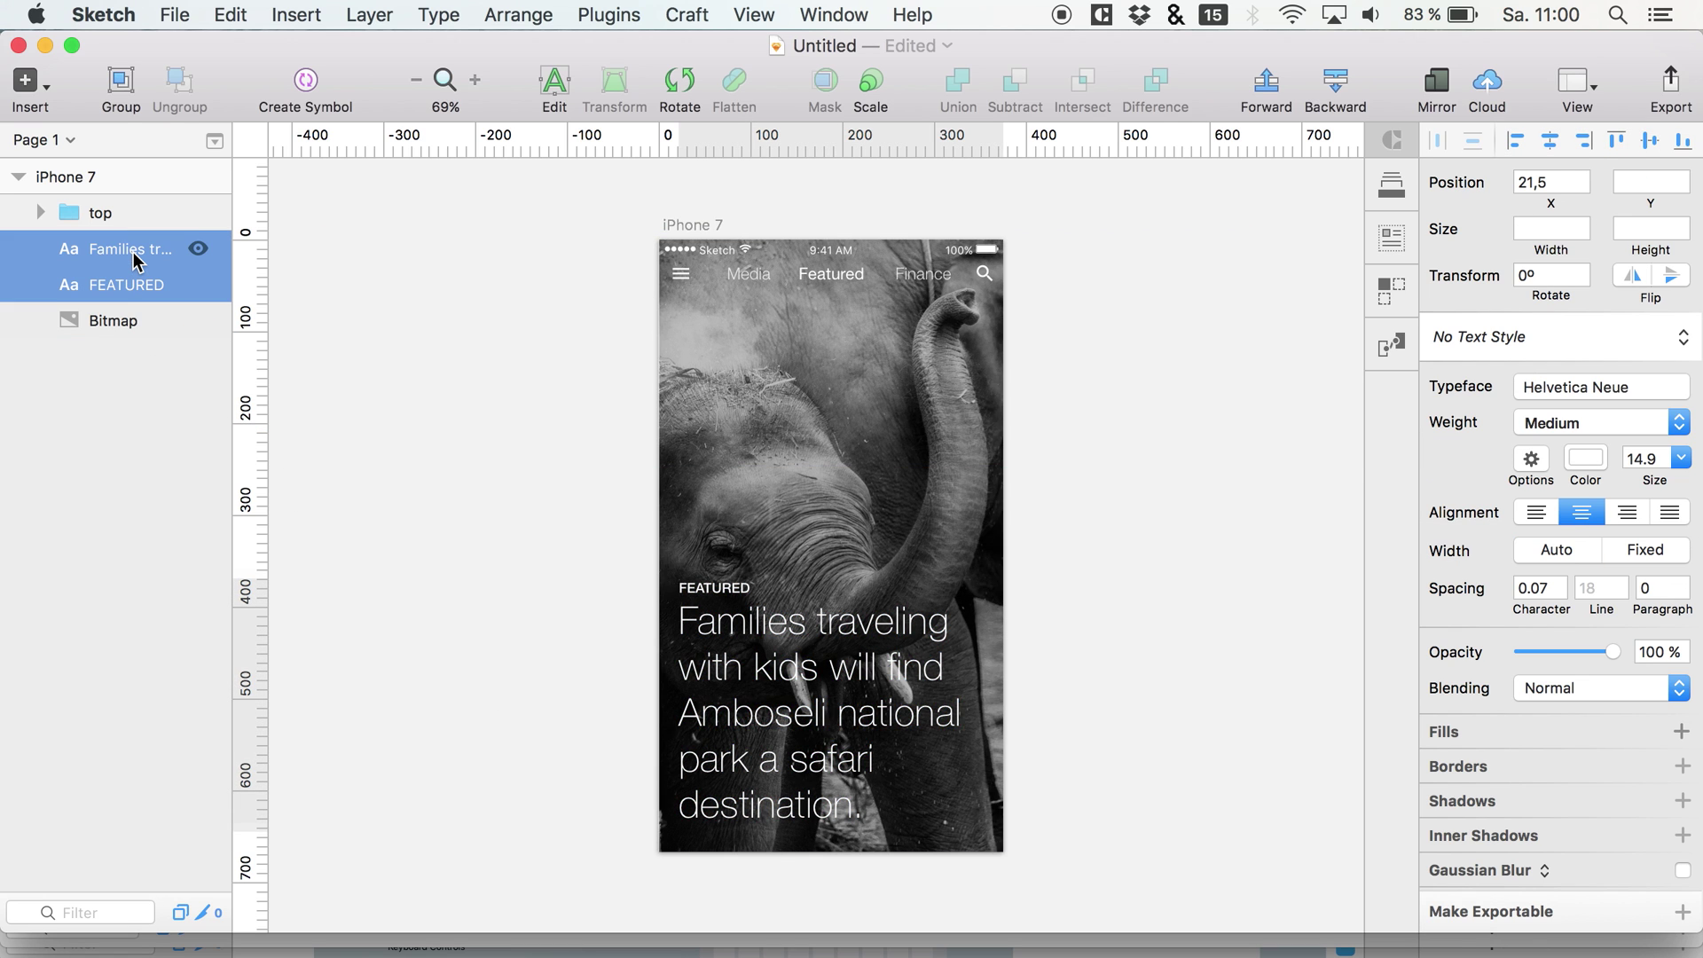
{"action": "key", "text": "shift+Up"}
{"action": "key", "text": "shift+Up"}
{"action": "key", "text": "shift+Up"}
{"action": "key", "text": "shift+Up"}
{"action": "key", "text": "shift+Up"}
{"action": "key", "text": "shift+Up"}
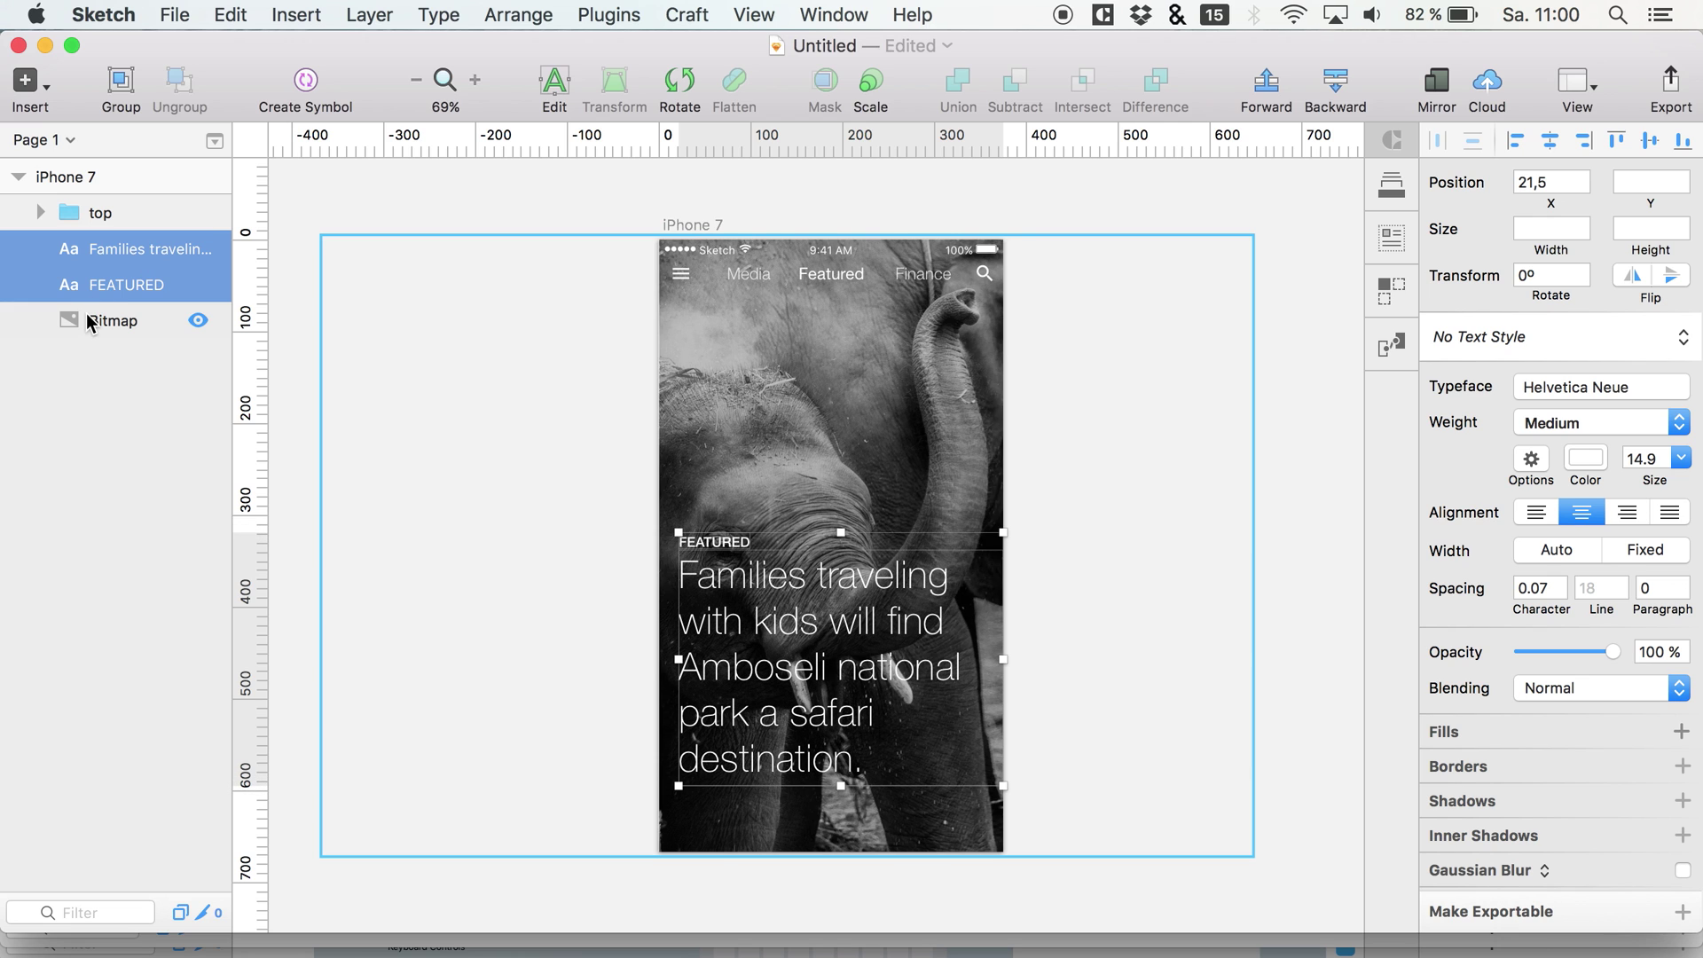
{"action": "key", "text": "shift+Down"}
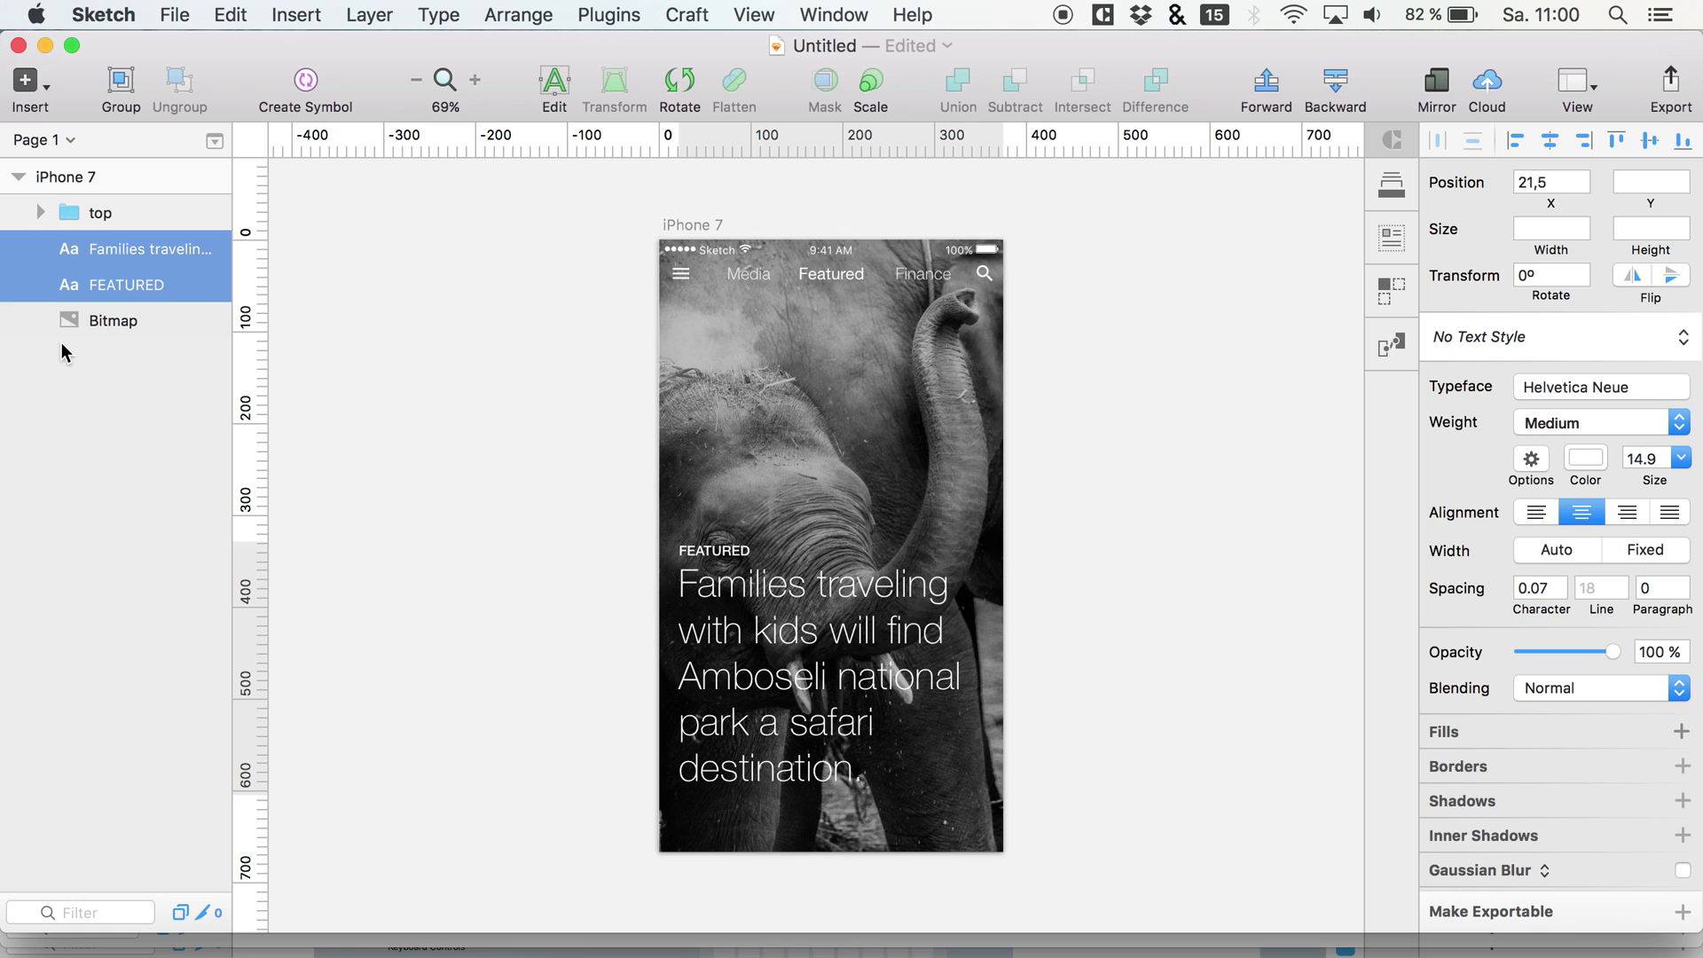
Duplicate the FEATURED label and move the copy down near the artboard bottom.
{"action": "left_click", "coordinate": [61, 343]}
{"action": "left_click", "coordinate": [122, 277]}
{"action": "key", "text": "super+d"}
{"action": "key", "text": "shift+Down"}
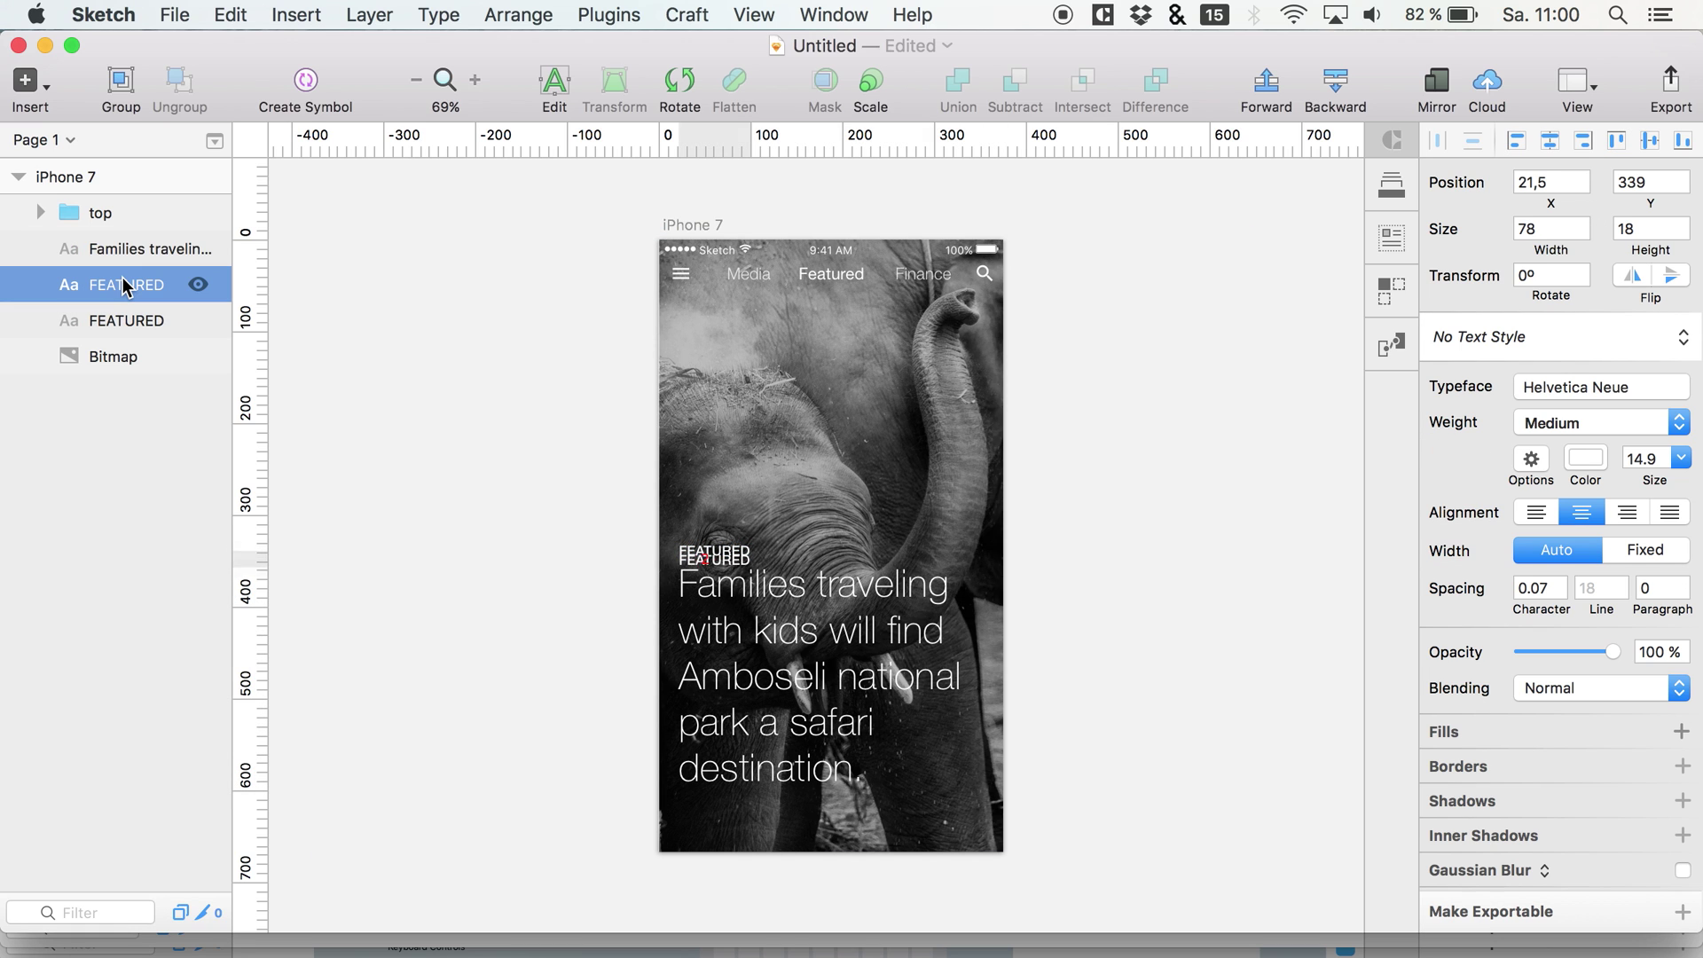
{"action": "key", "text": "shift+Down"}
{"action": "key", "text": "shift+Down"}
{"action": "key", "text": "shift+Down"}
{"action": "key", "text": "shift+Down"}
{"action": "key", "text": "shift+Down"}
{"action": "key", "text": "shift+Down"}
{"action": "key", "text": "shift+Down"}
{"action": "key", "text": "shift+Down"}
{"action": "key", "text": "shift+Down"}
{"action": "key", "text": "shift+Down"}
{"action": "key", "text": "shift+Down"}
{"action": "key", "text": "shift+Down"}
{"action": "key", "text": "shift+Down"}
{"action": "key", "text": "shift+Down"}
{"action": "key", "text": "shift+Down"}
{"action": "key", "text": "shift+Down"}
{"action": "key", "text": "shift+Down"}
{"action": "key", "text": "shift+Down"}
{"action": "key", "text": "shift+Down"}
{"action": "key", "text": "shift+Down"}
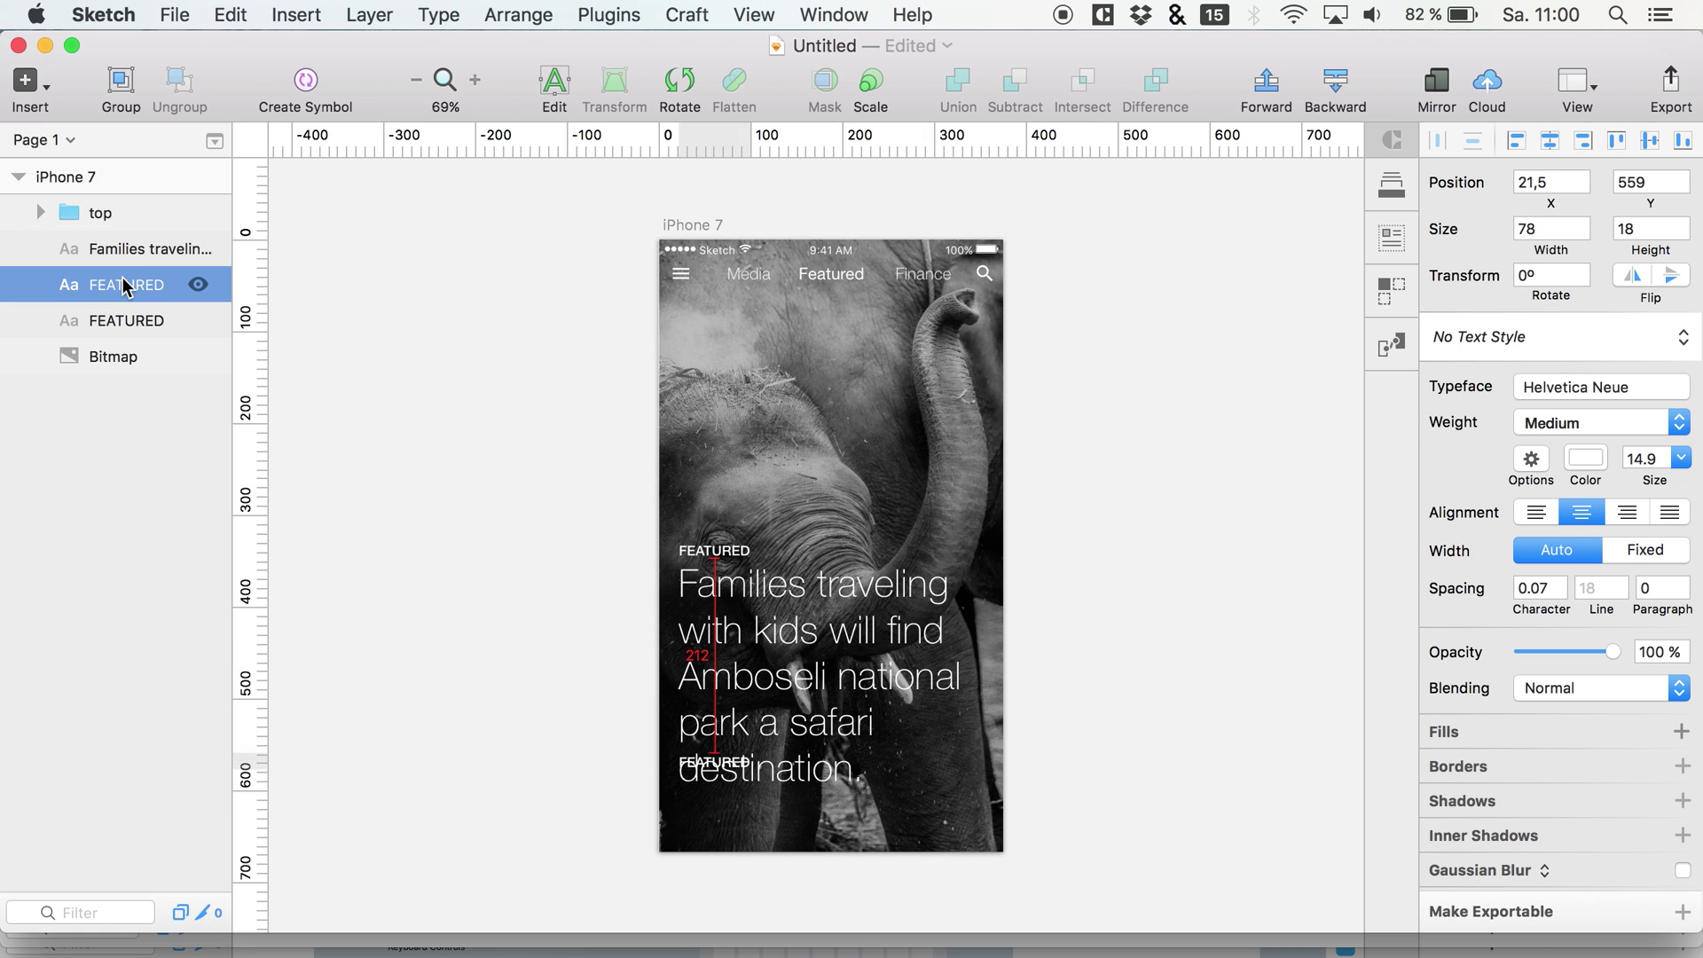
{"action": "key", "text": "shift+Down"}
{"action": "key", "text": "shift+Down"}
{"action": "key", "text": "shift+Down"}
{"action": "key", "text": "shift+Down"}
{"action": "key", "text": "shift+Down"}
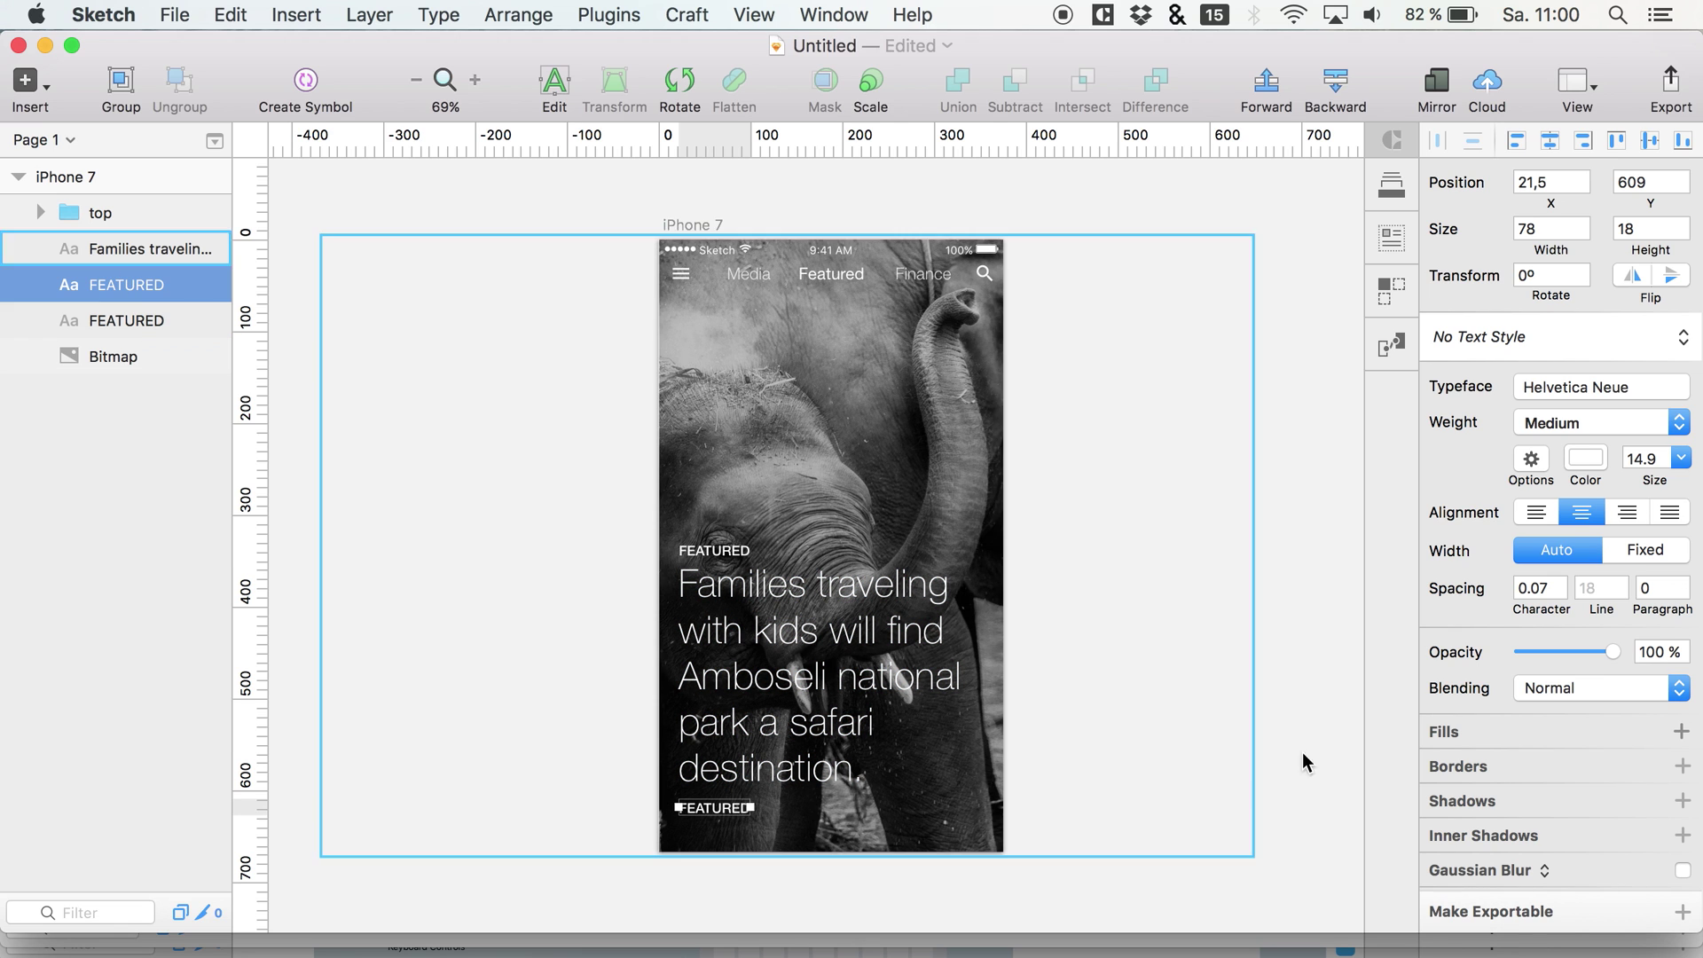
Open the Craft Data panel, widen the label copy to 300.5 and left-align it.
{"action": "left_click", "coordinate": [1386, 239]}
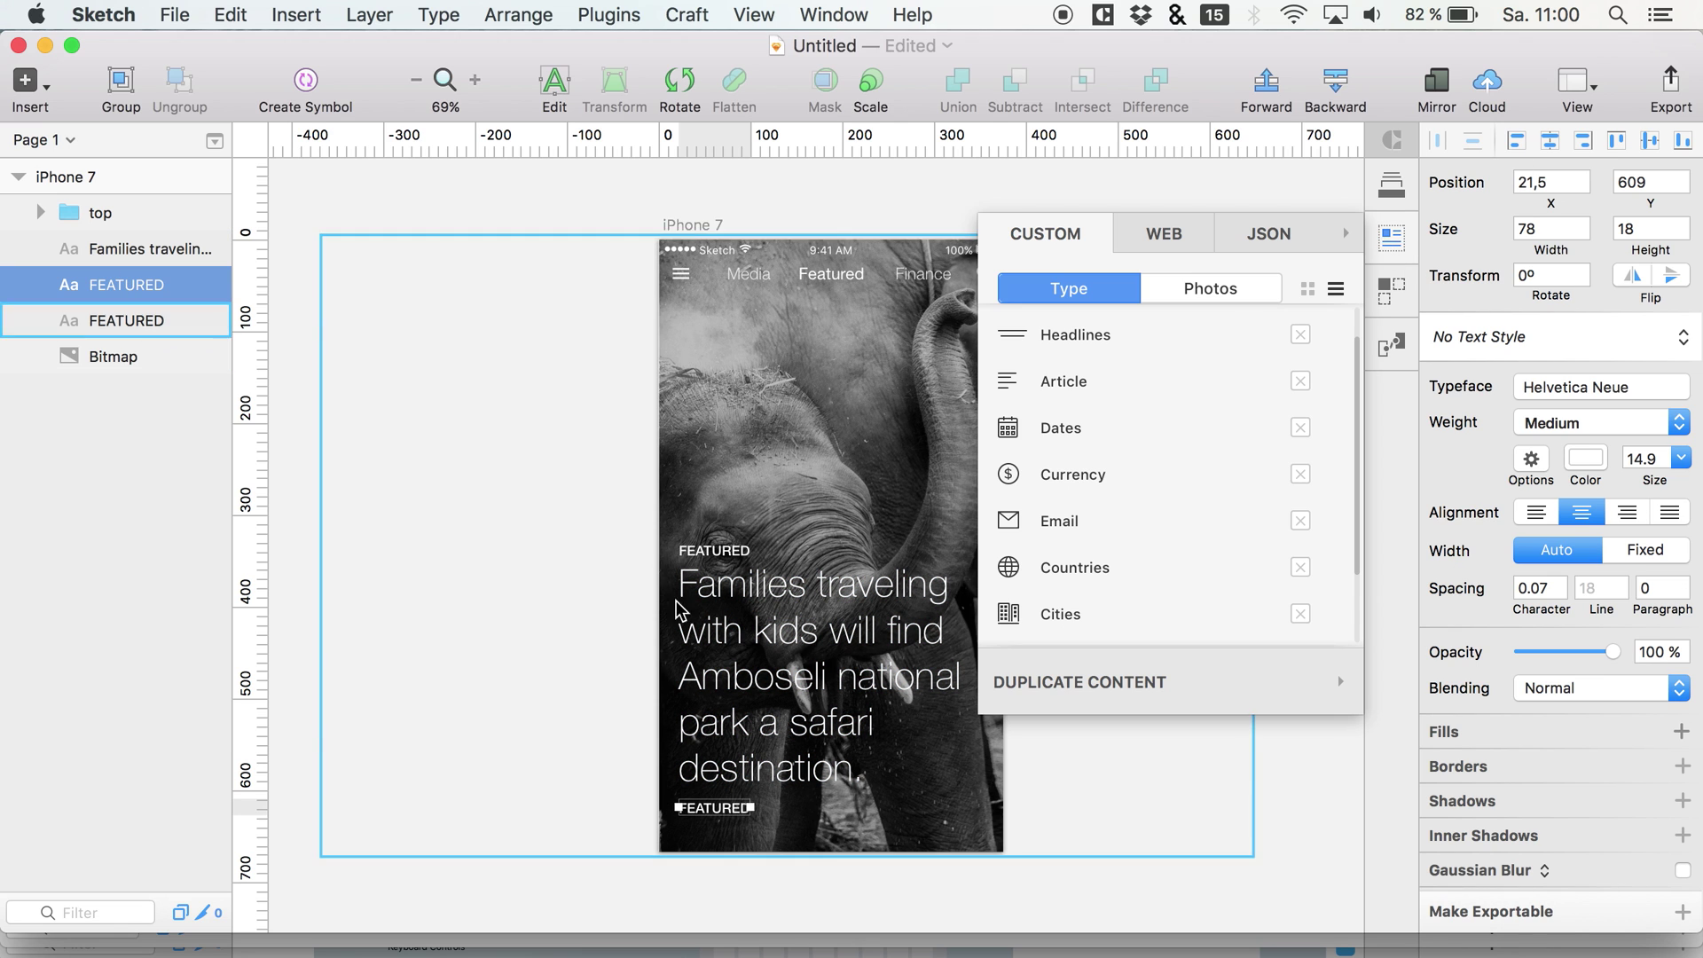
{"action": "left_click_drag", "start_coordinate": [749, 805], "coordinate": [954, 807]}
{"action": "left_click", "coordinate": [1537, 515]}
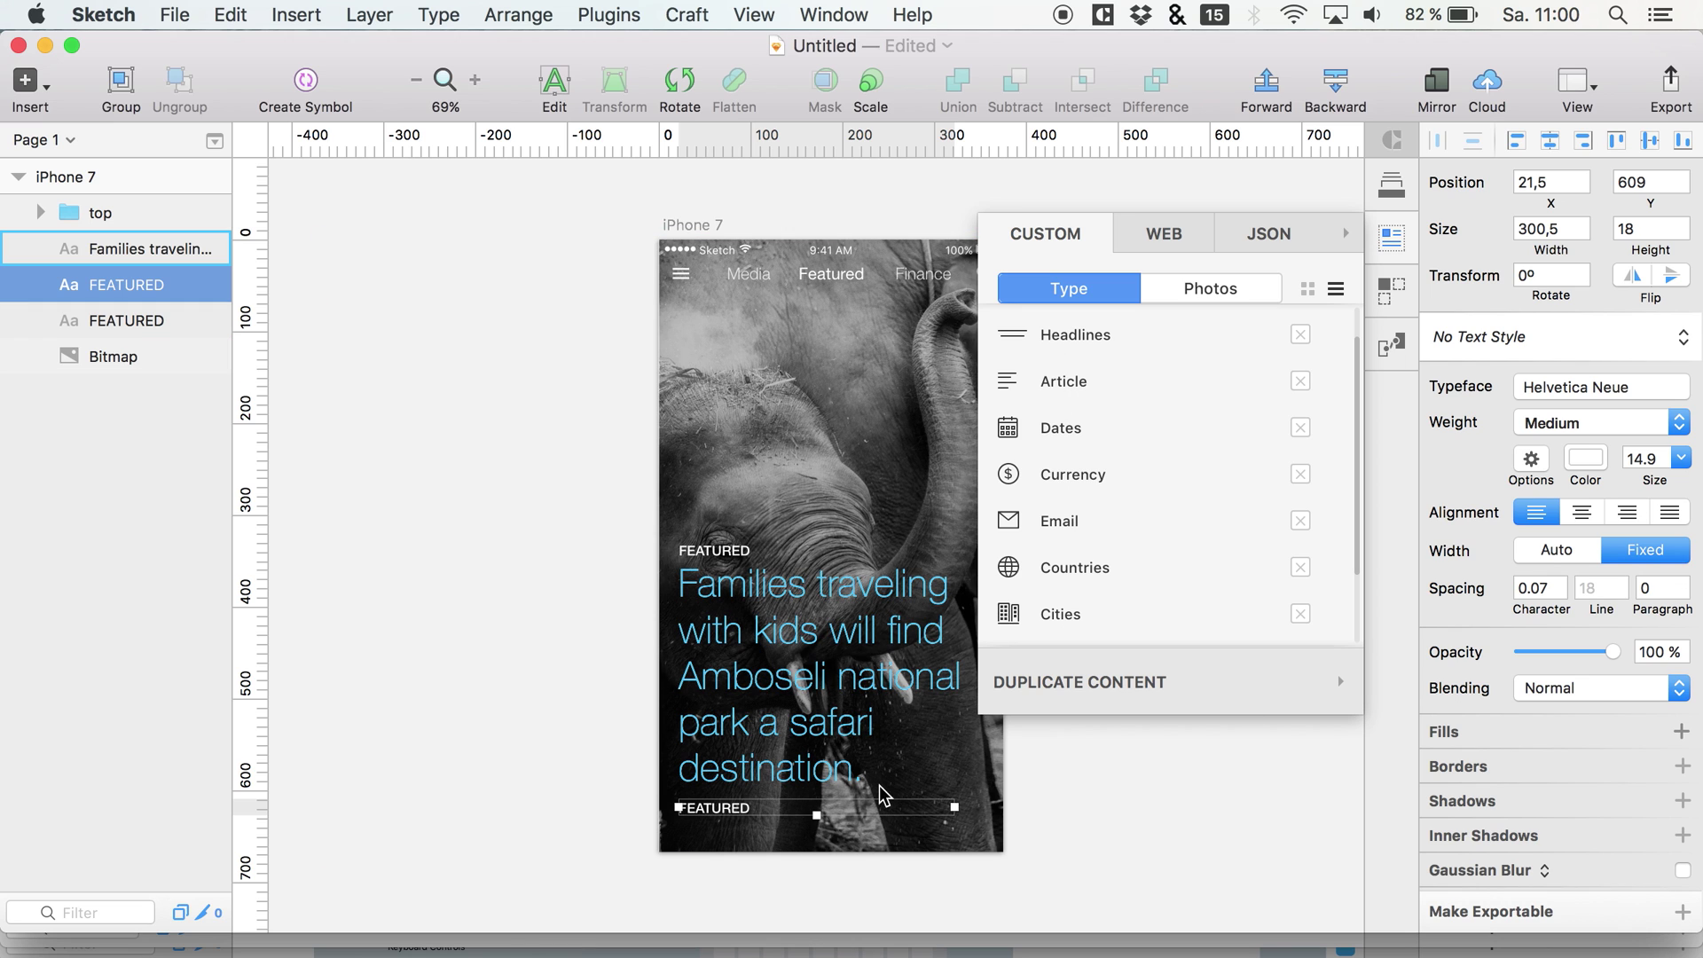
Fill the bottom label with a Travel headline and widen it to fit one line.
{"action": "left_click", "coordinate": [1065, 332]}
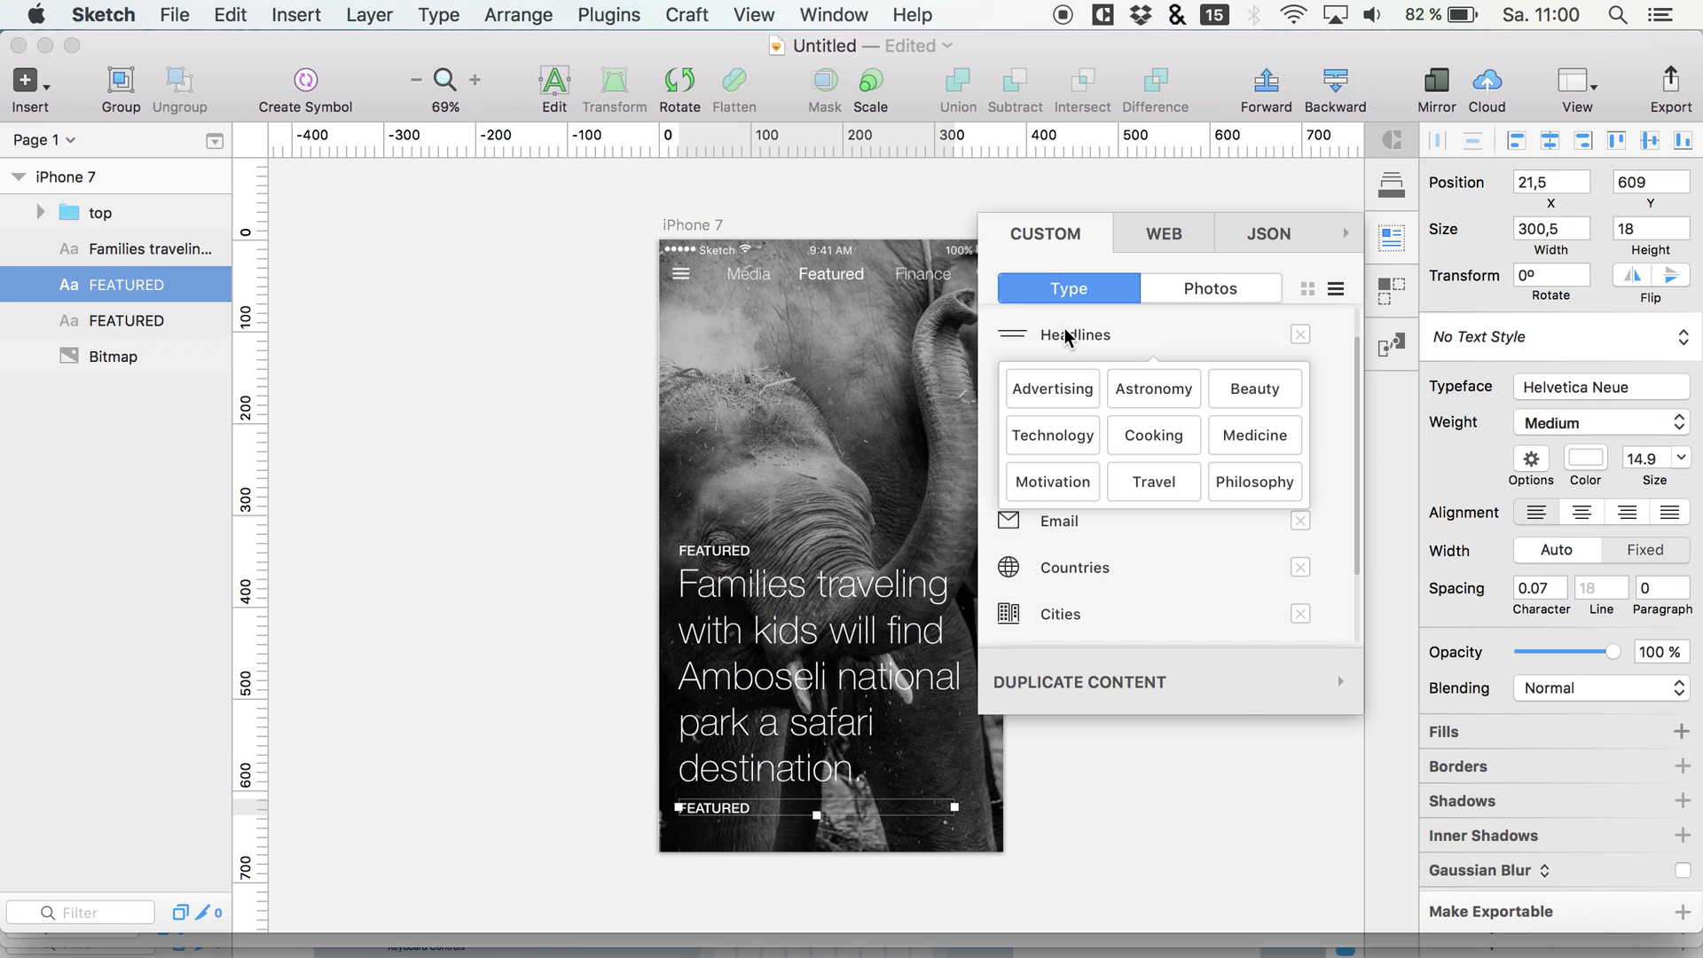
{"action": "left_click", "coordinate": [1153, 479]}
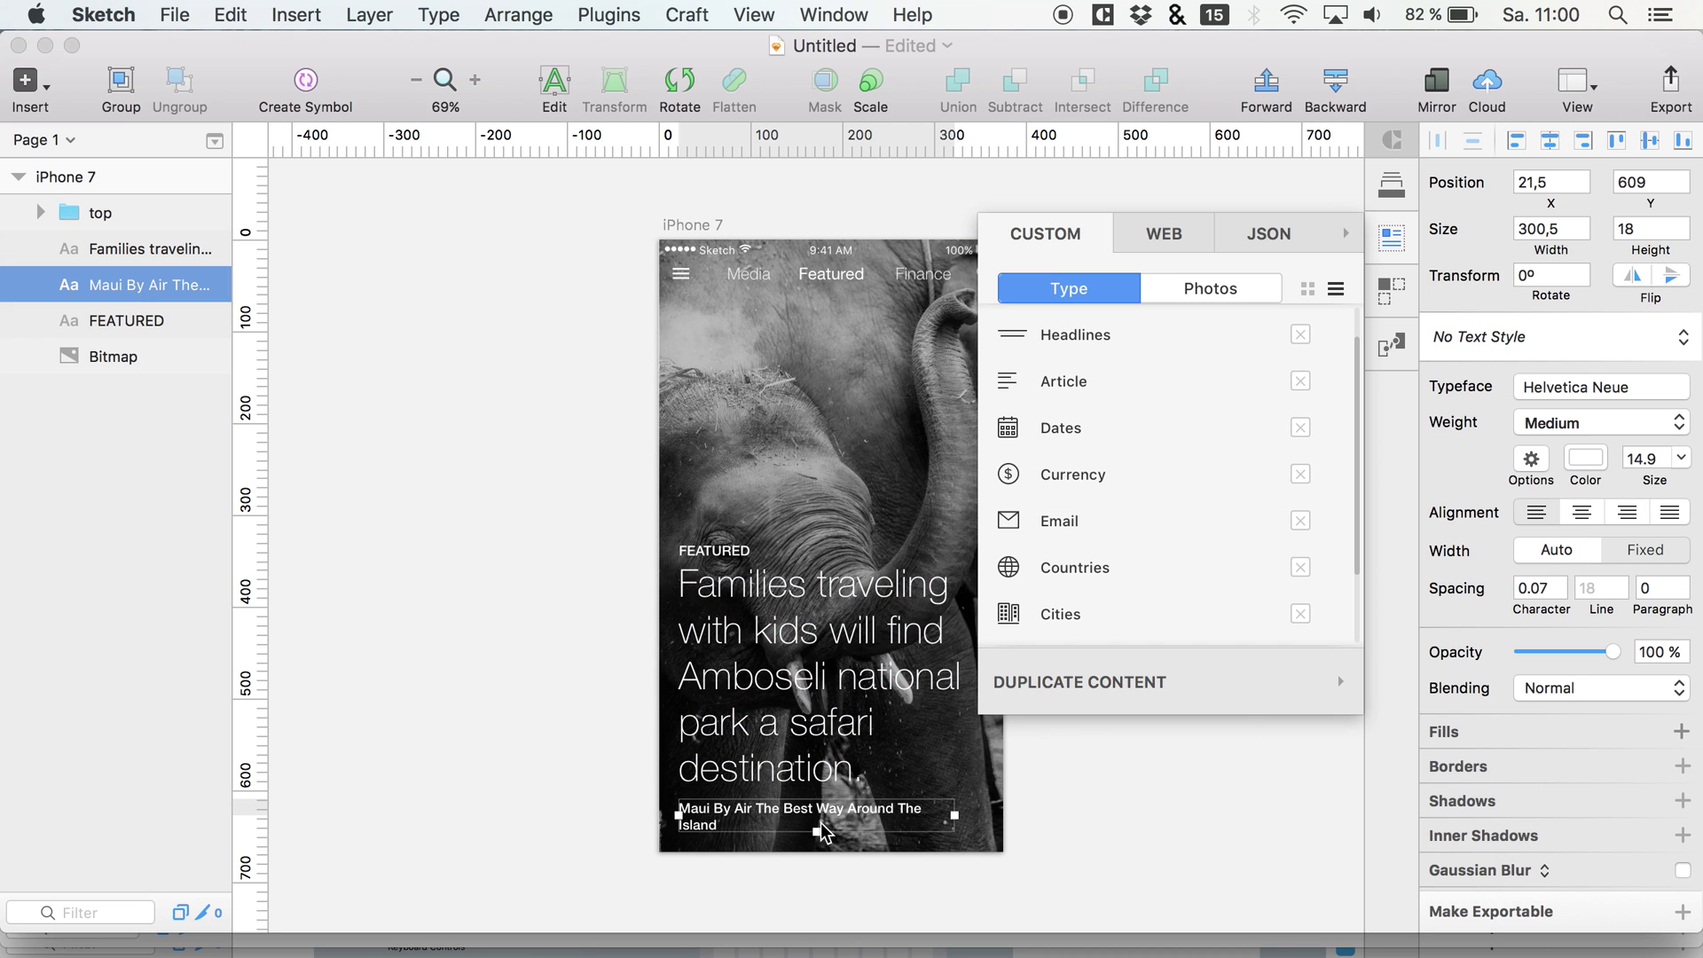
{"action": "left_click_drag", "start_coordinate": [956, 814], "coordinate": [976, 809]}
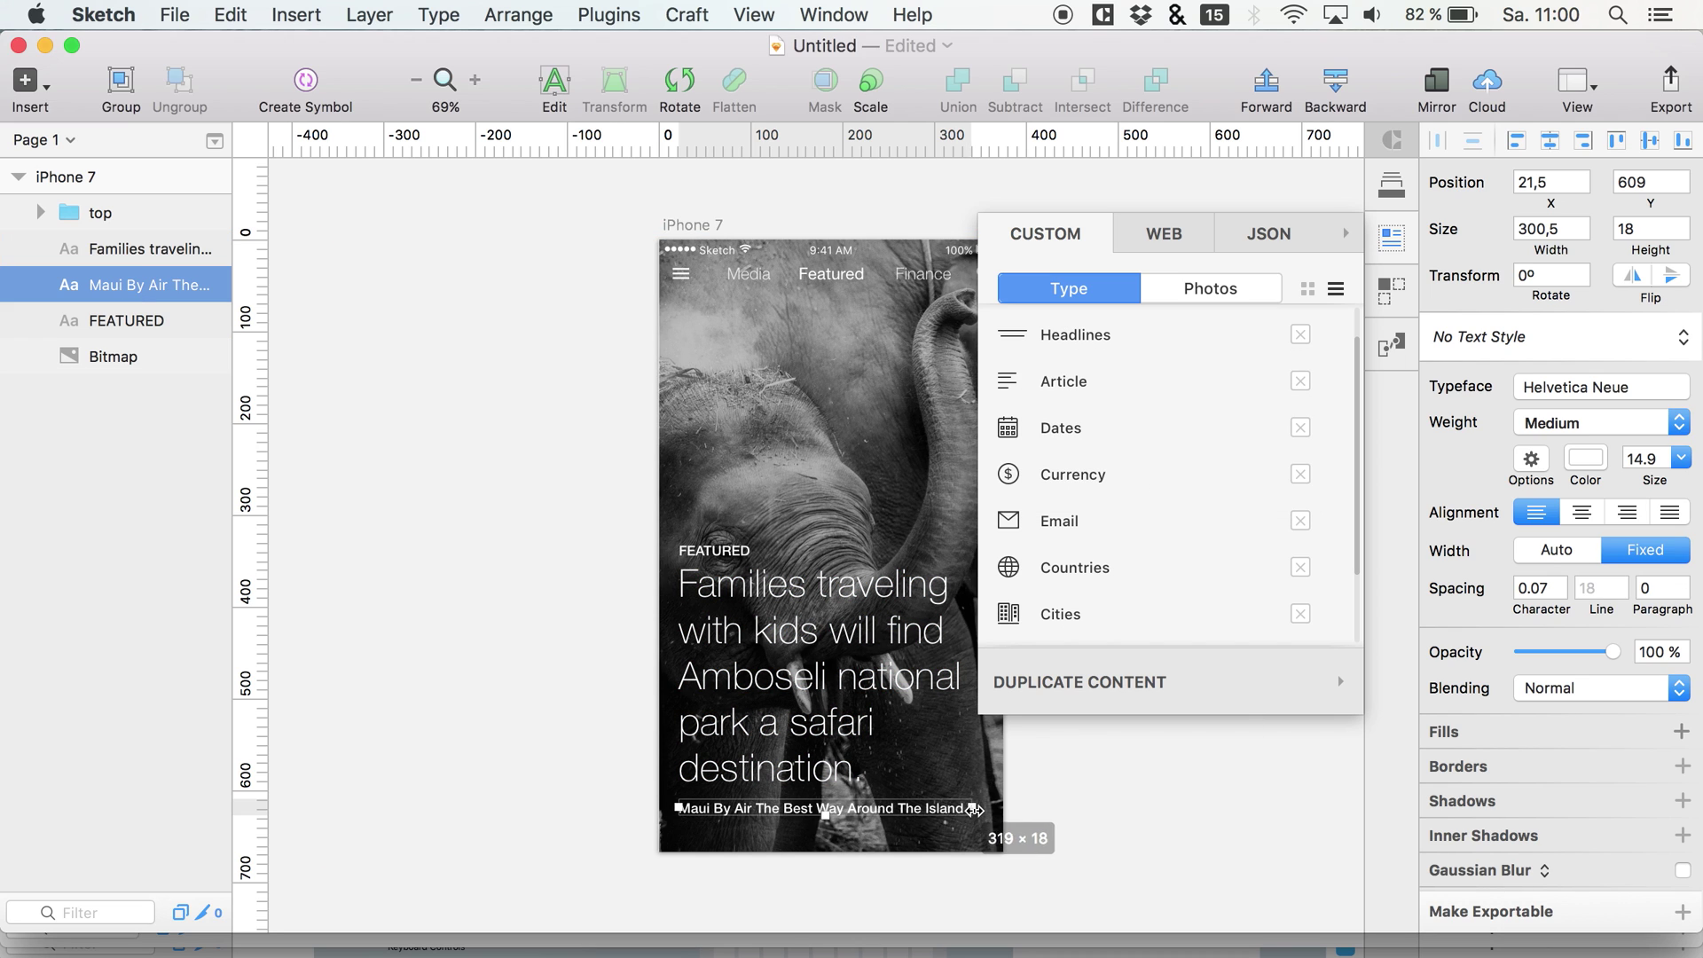
{"action": "left_click", "coordinate": [1069, 832]}
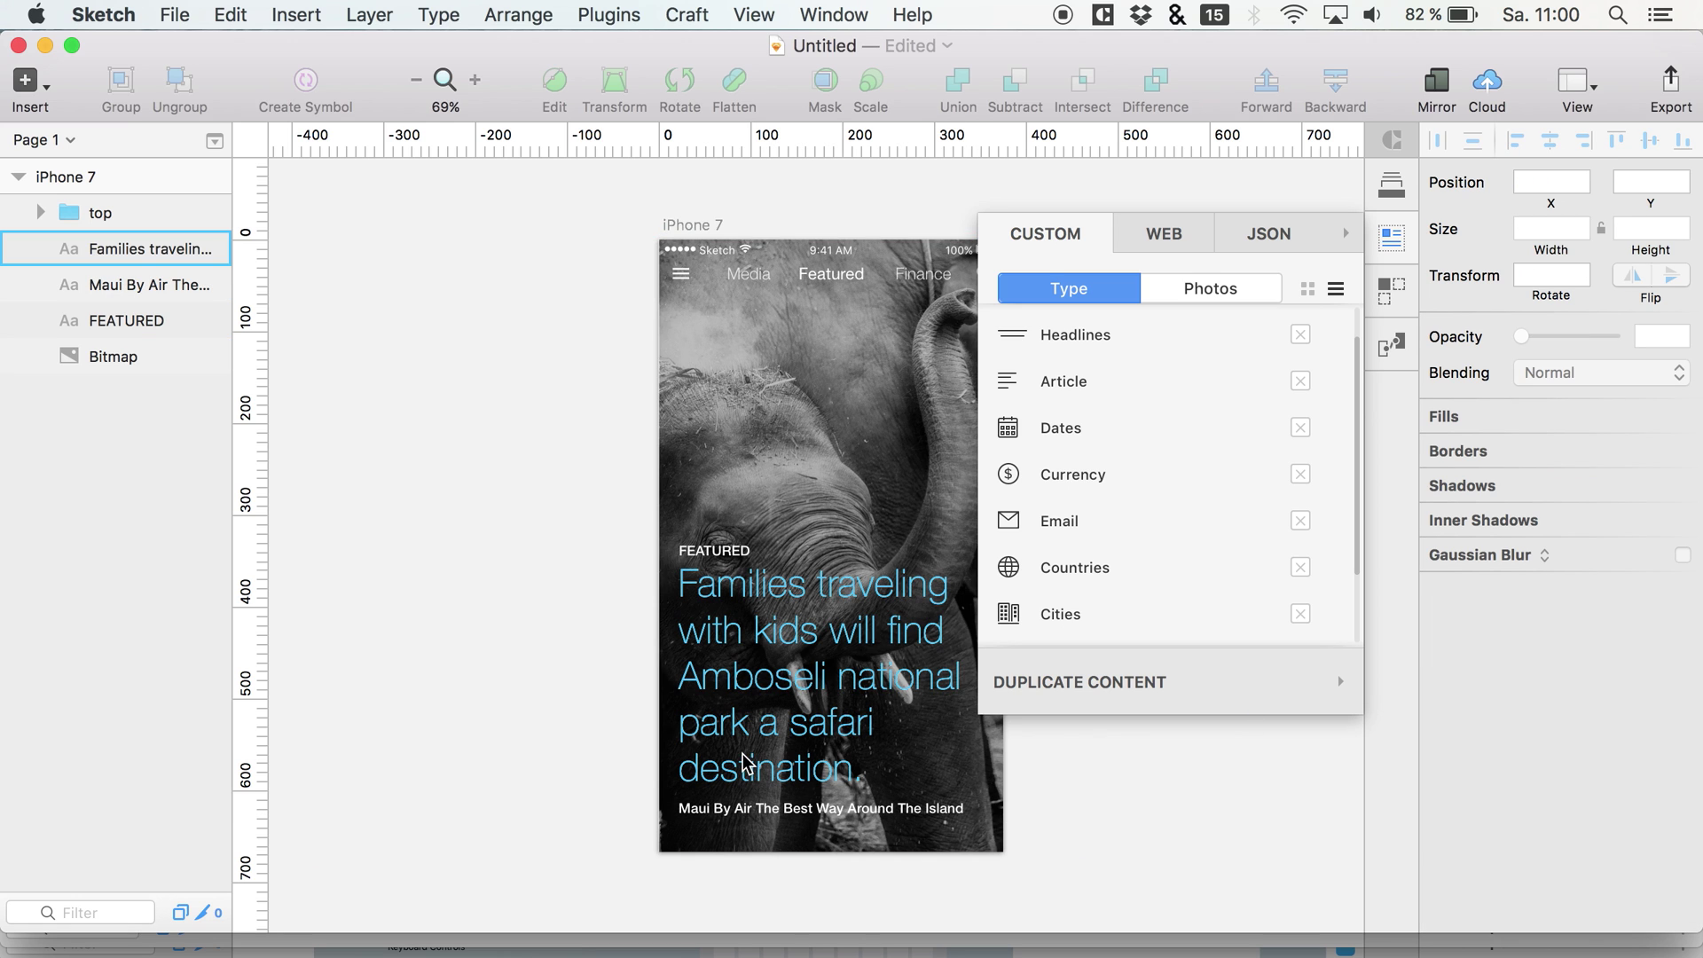
Try a Travel headline on the main headline, then undo to keep the Amboseli text.
{"action": "left_click", "coordinate": [820, 769]}
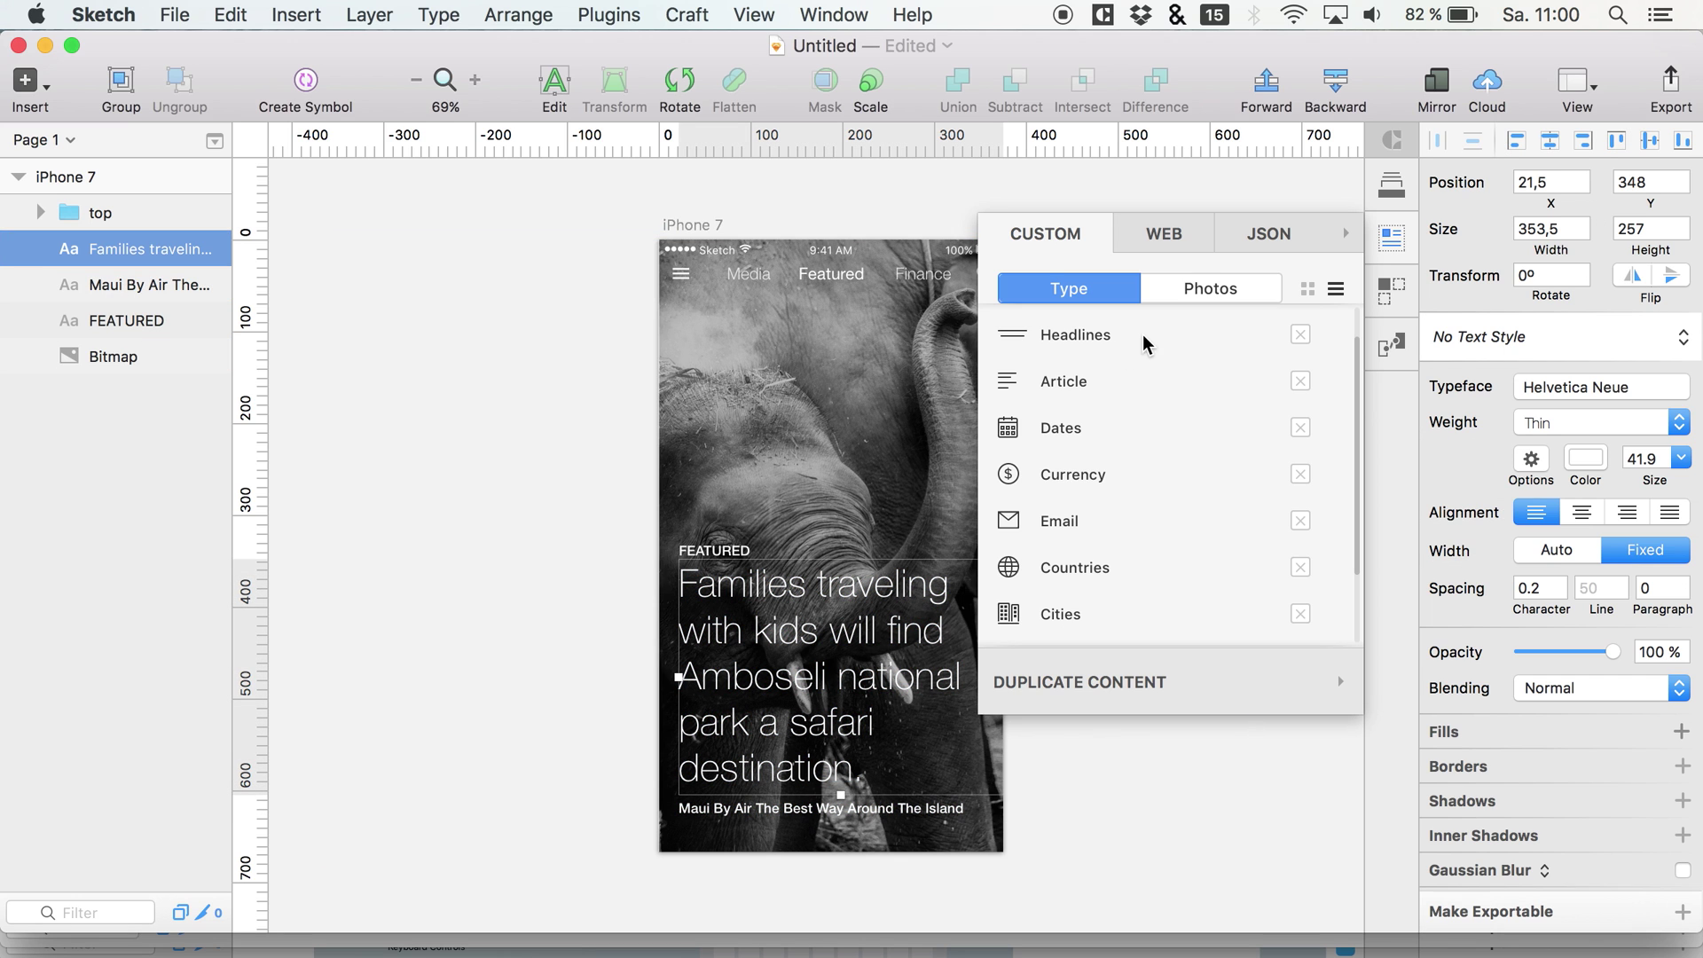
{"action": "left_click", "coordinate": [1087, 341]}
{"action": "left_click", "coordinate": [1125, 466]}
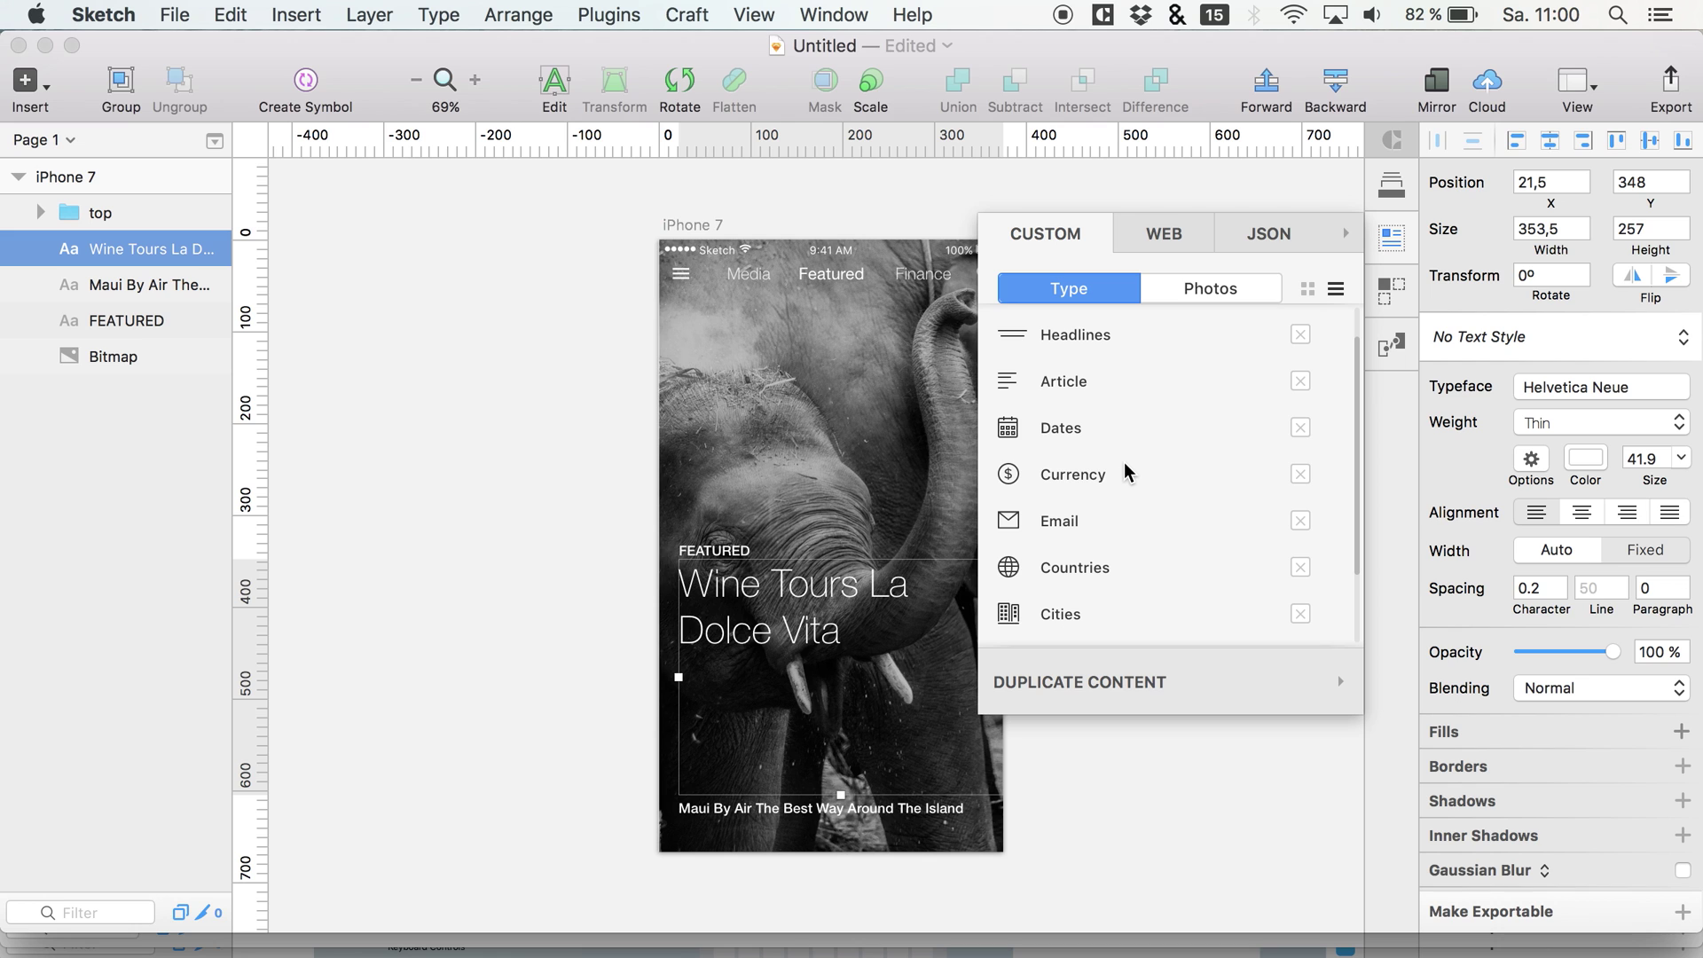
{"action": "key", "text": "super+z"}
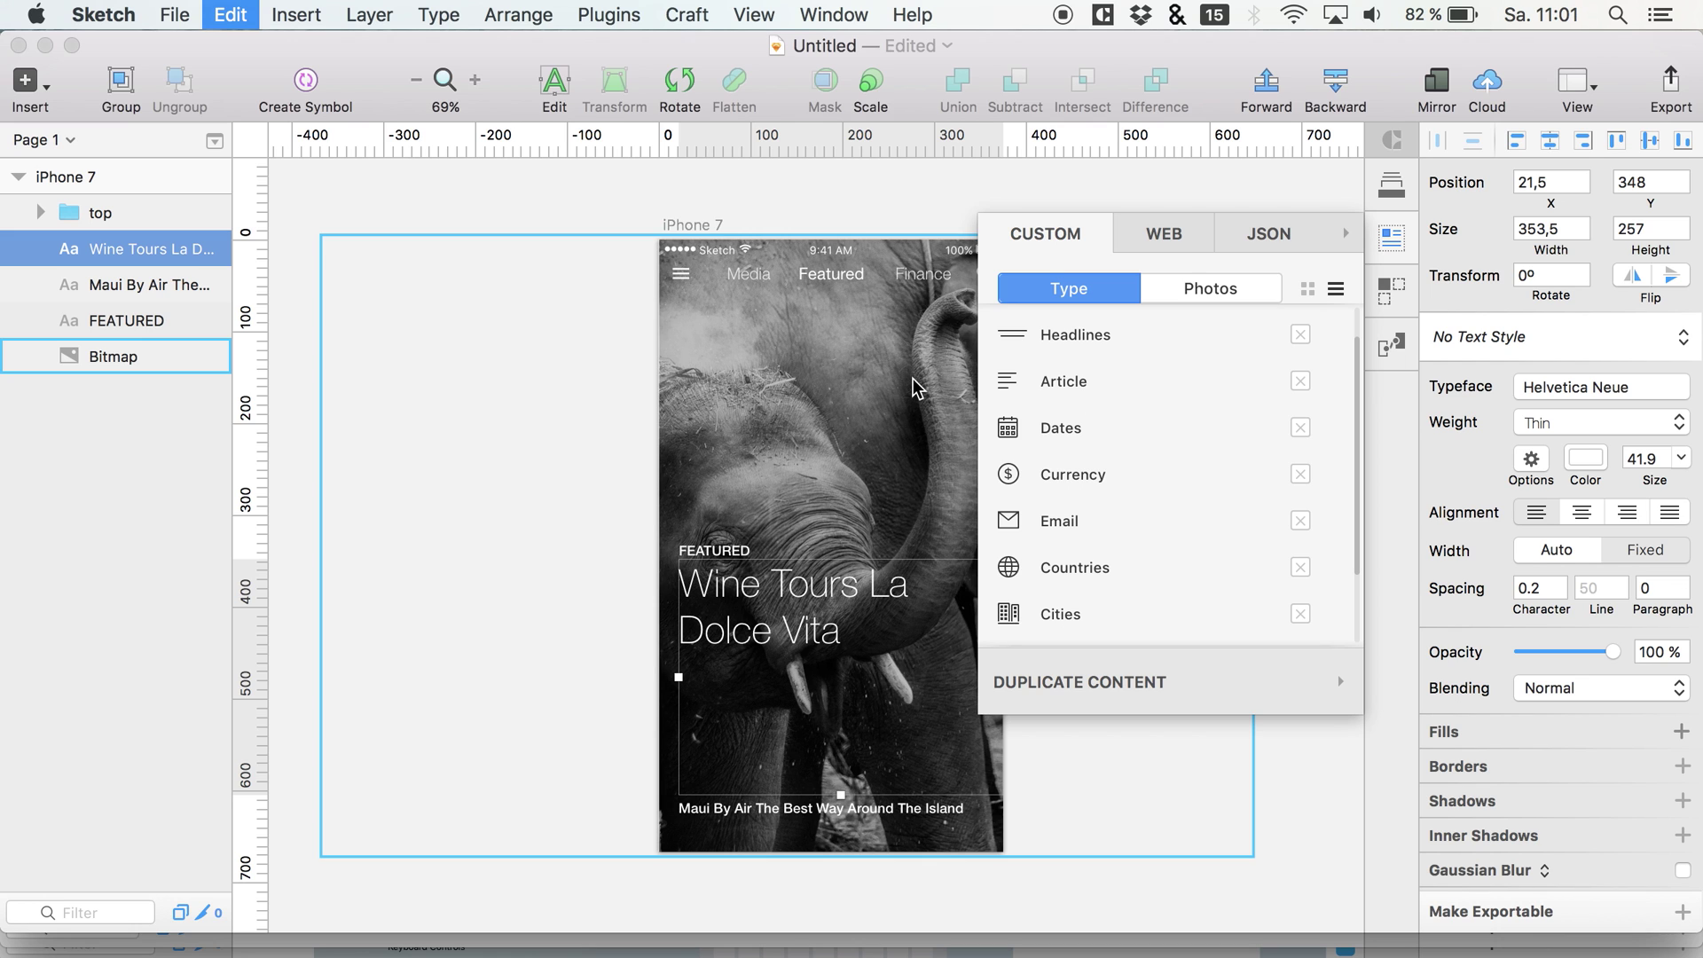
{"action": "left_click", "coordinate": [779, 197]}
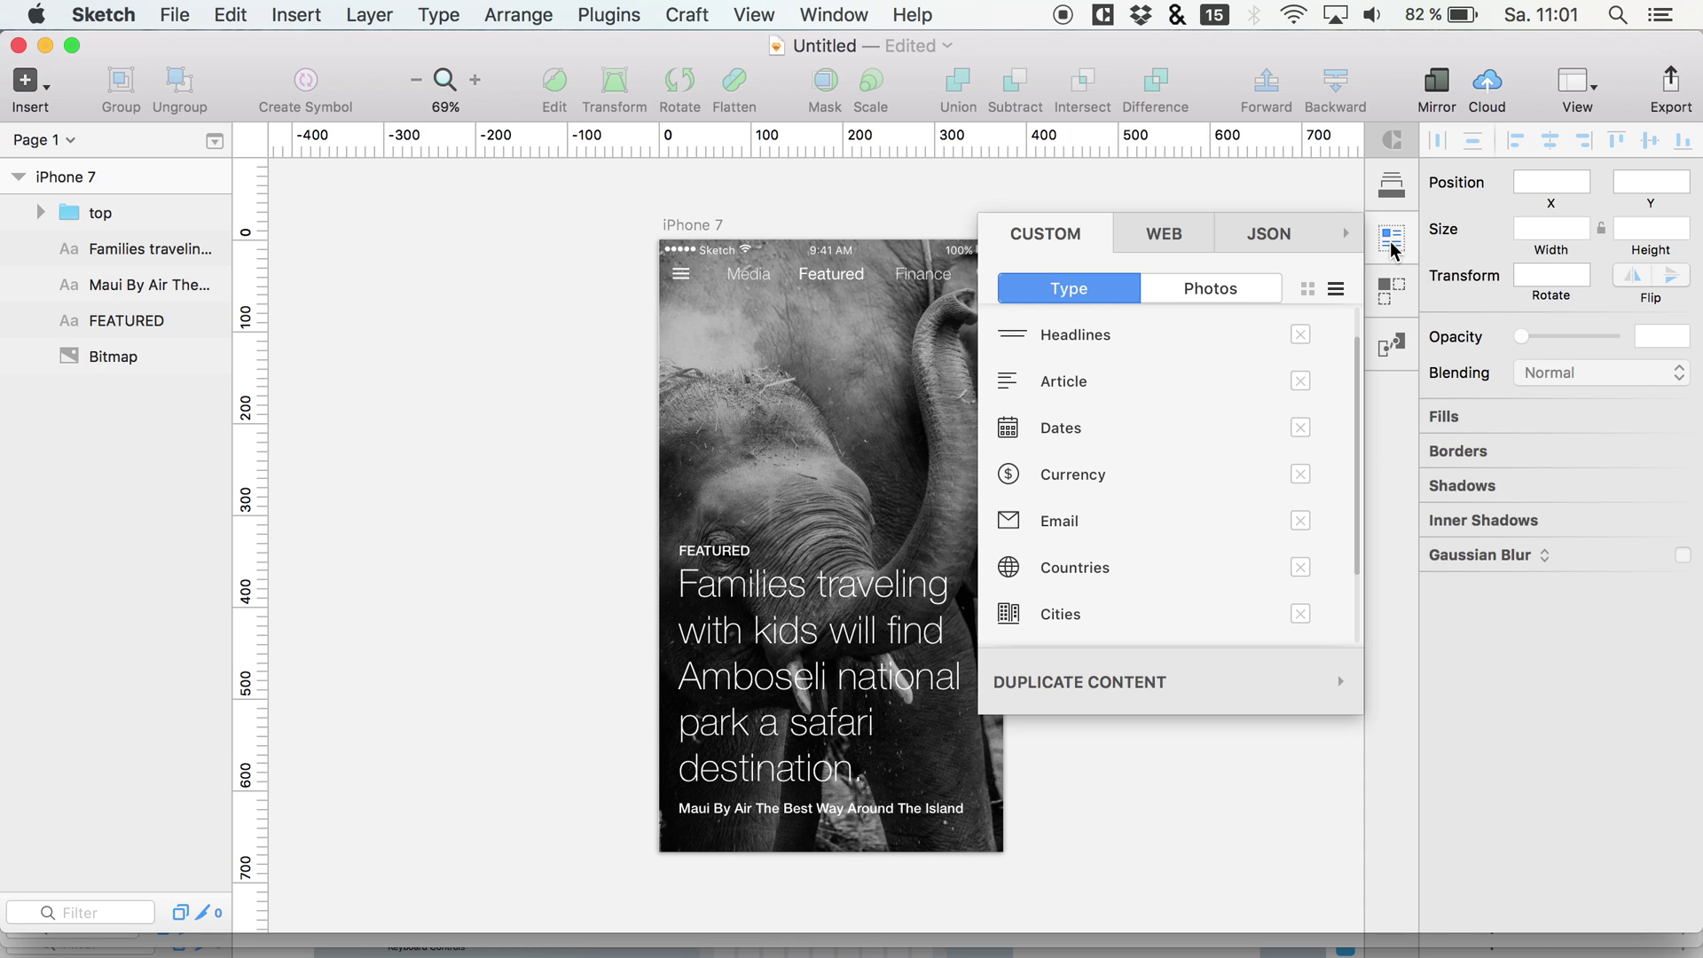
Close the Craft Data panel to reveal the full elephant screen.
{"action": "scroll", "coordinate": [1148, 483], "scroll_direction": "up", "scroll_amount": 1}
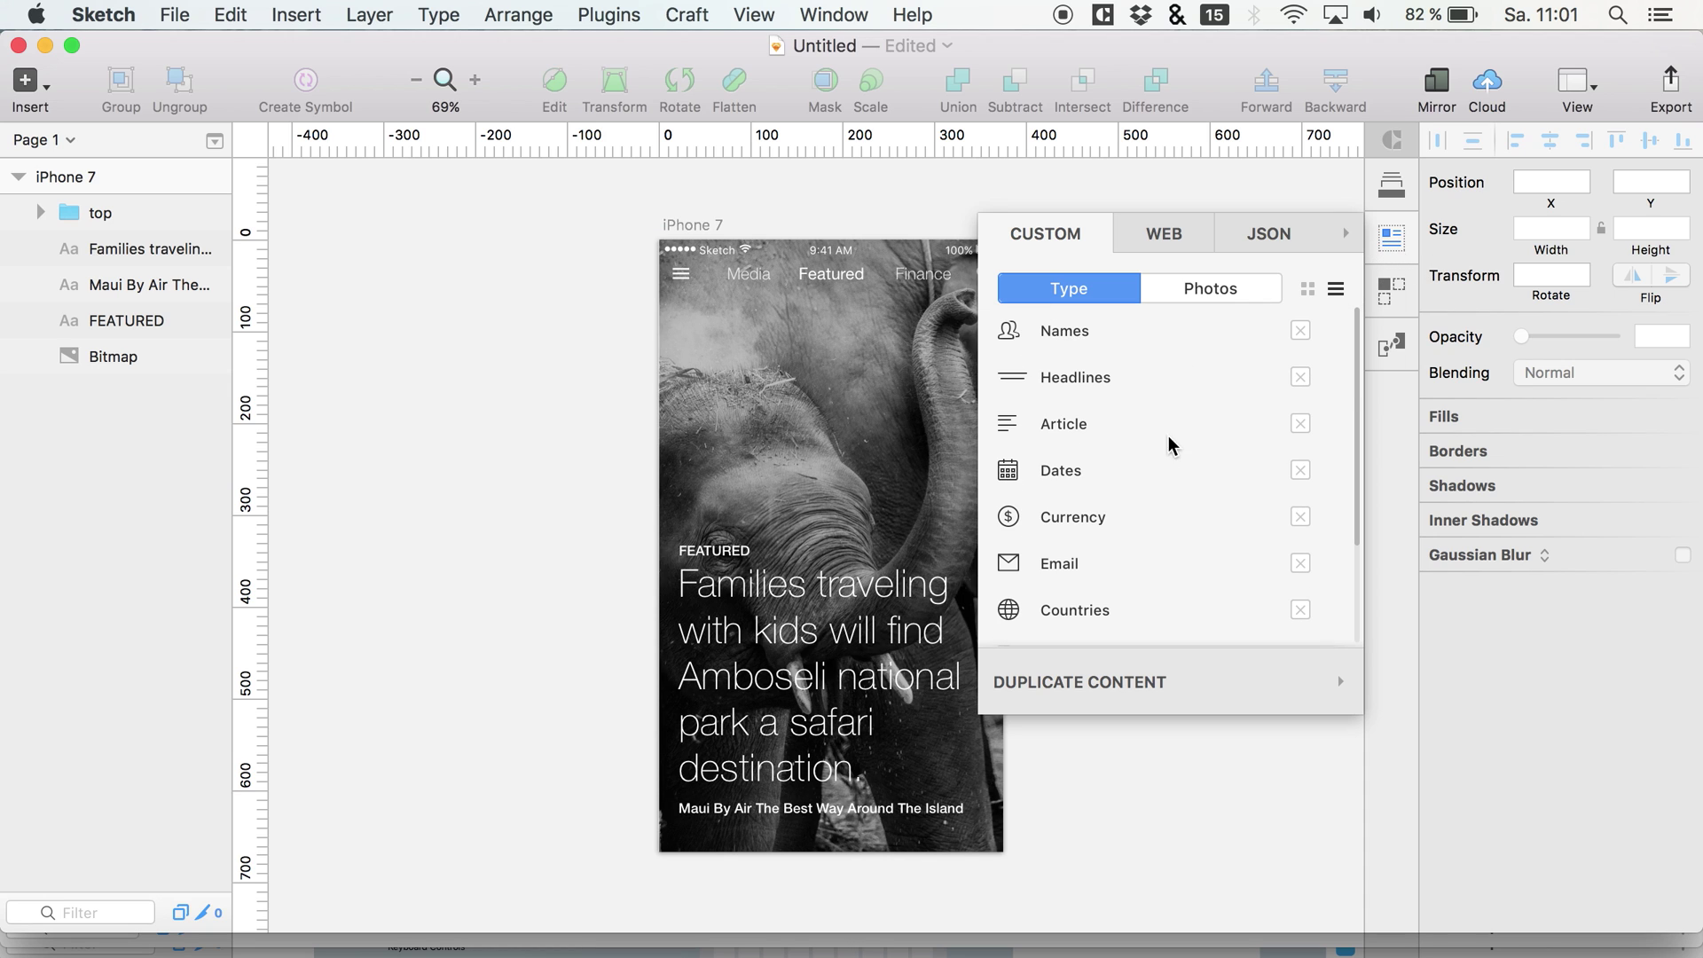
{"action": "left_click", "coordinate": [1382, 241]}
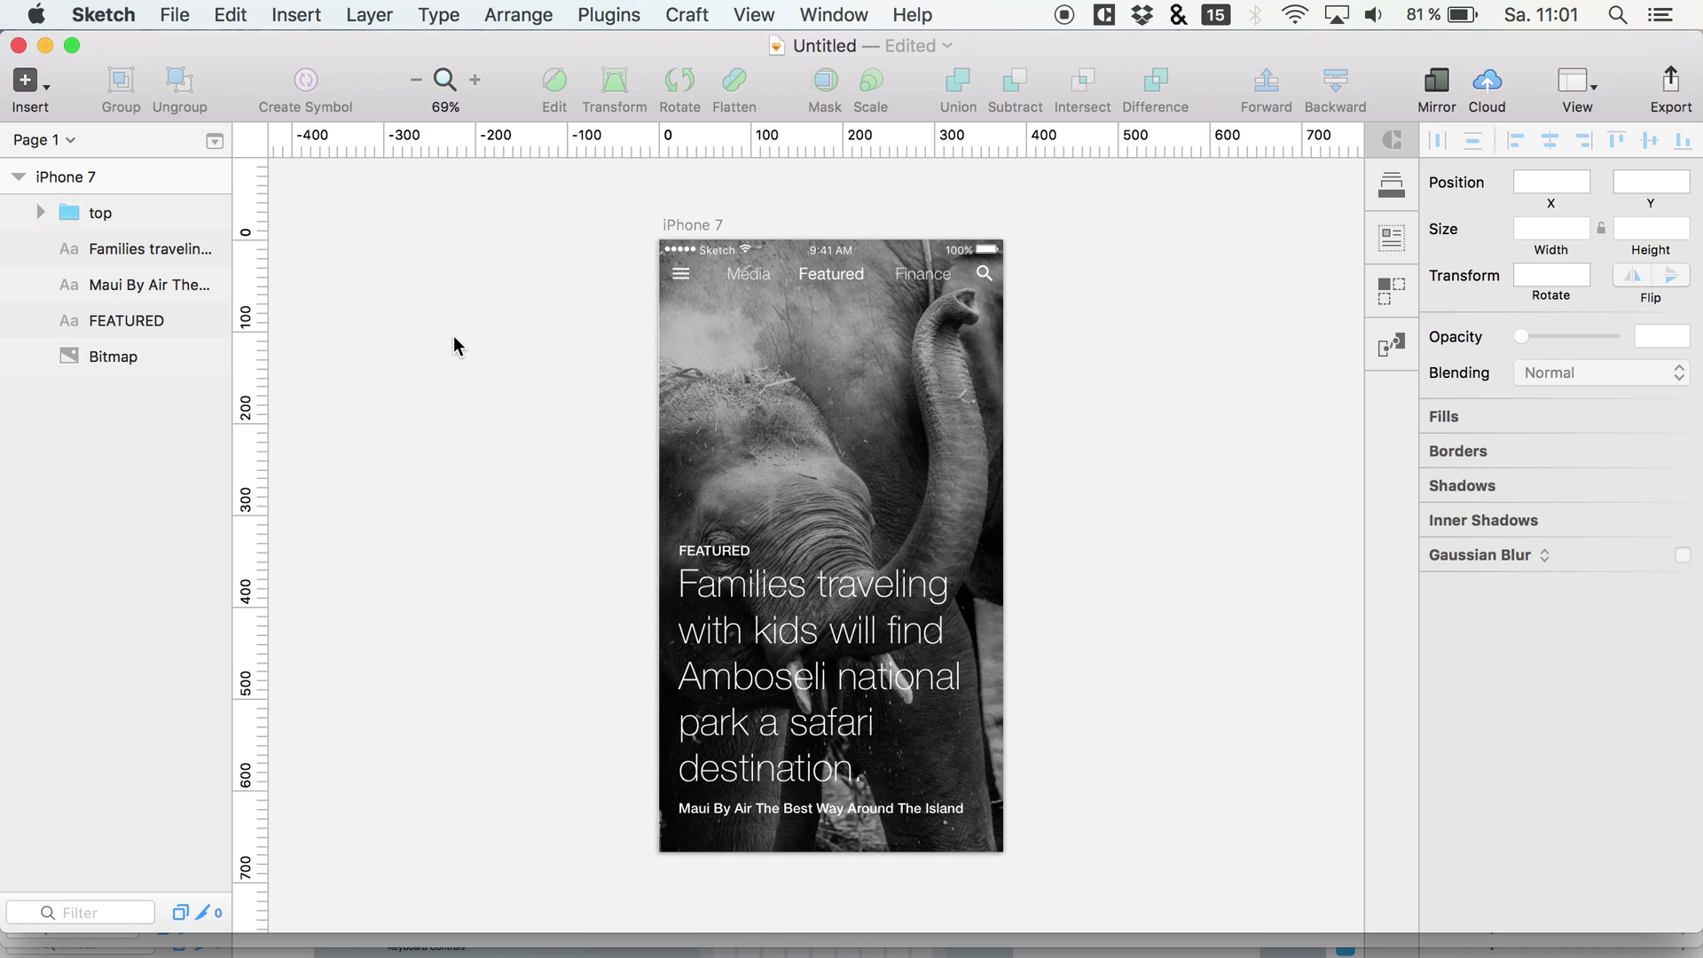
{"action": "scroll", "coordinate": [455, 344], "scroll_direction": "left", "scroll_amount": 2}
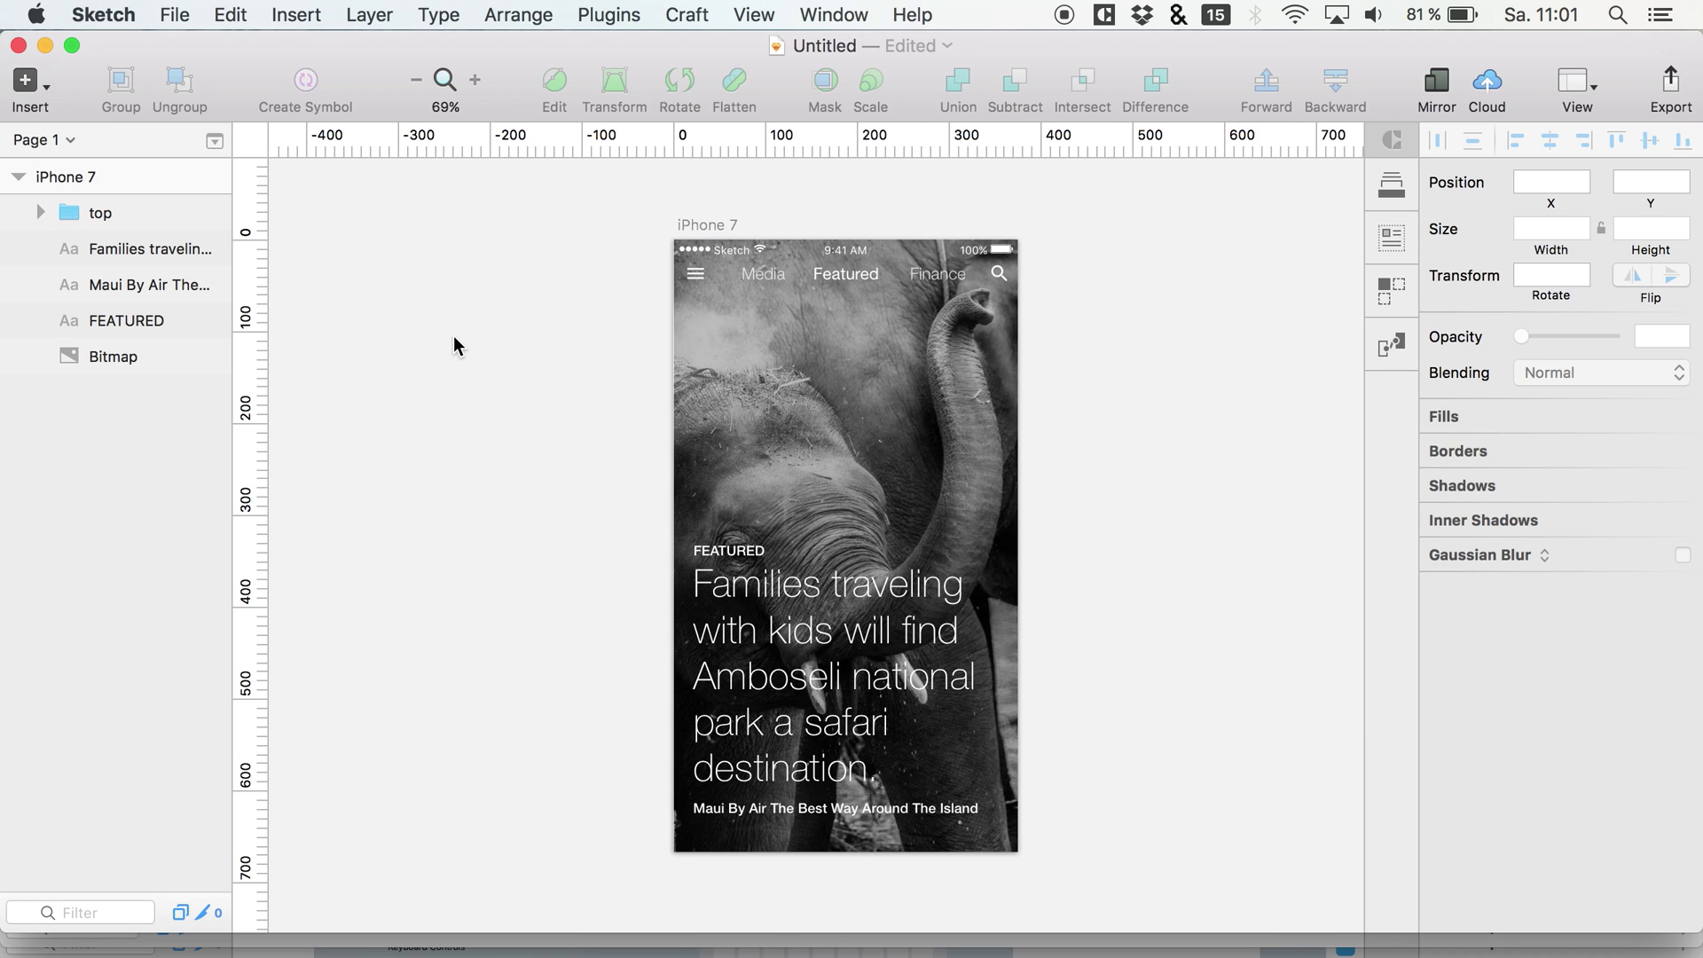